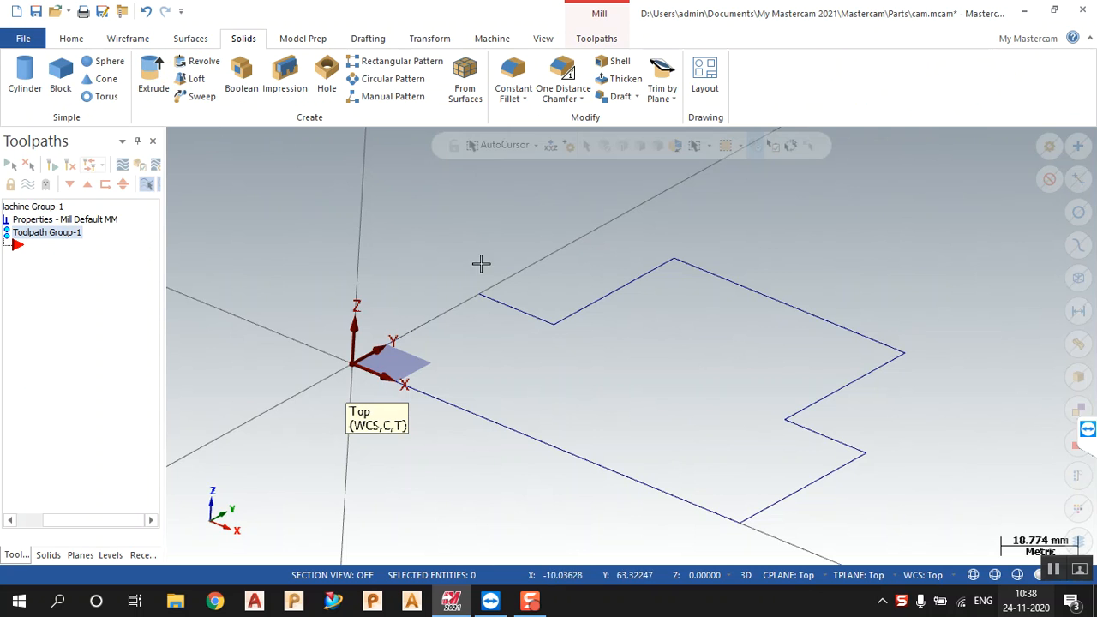
left_click(596, 39)
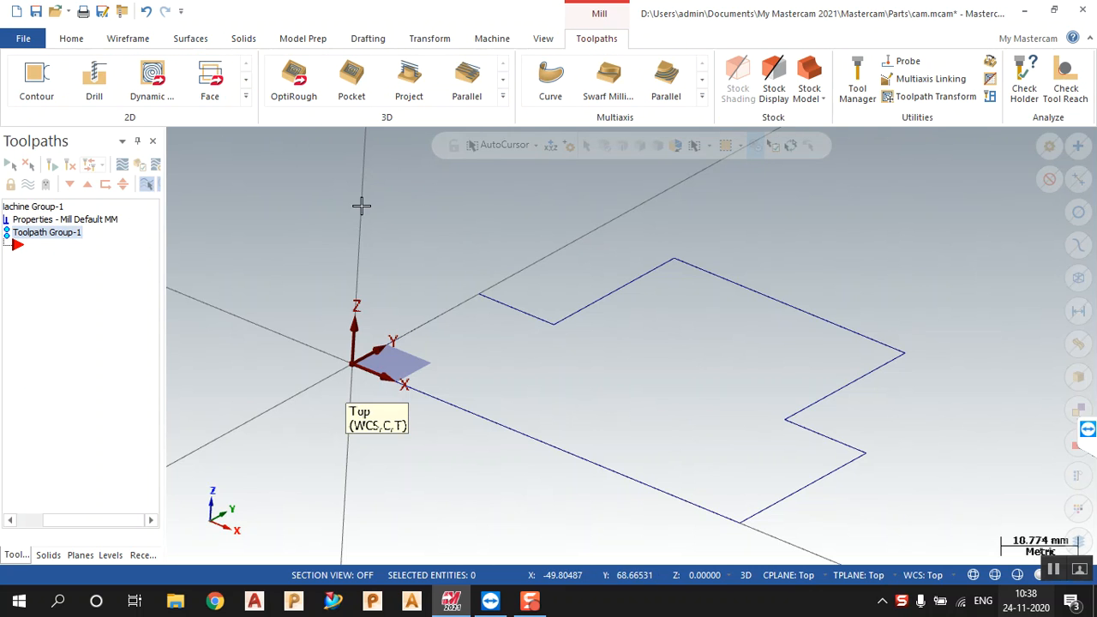
left_click(125, 40)
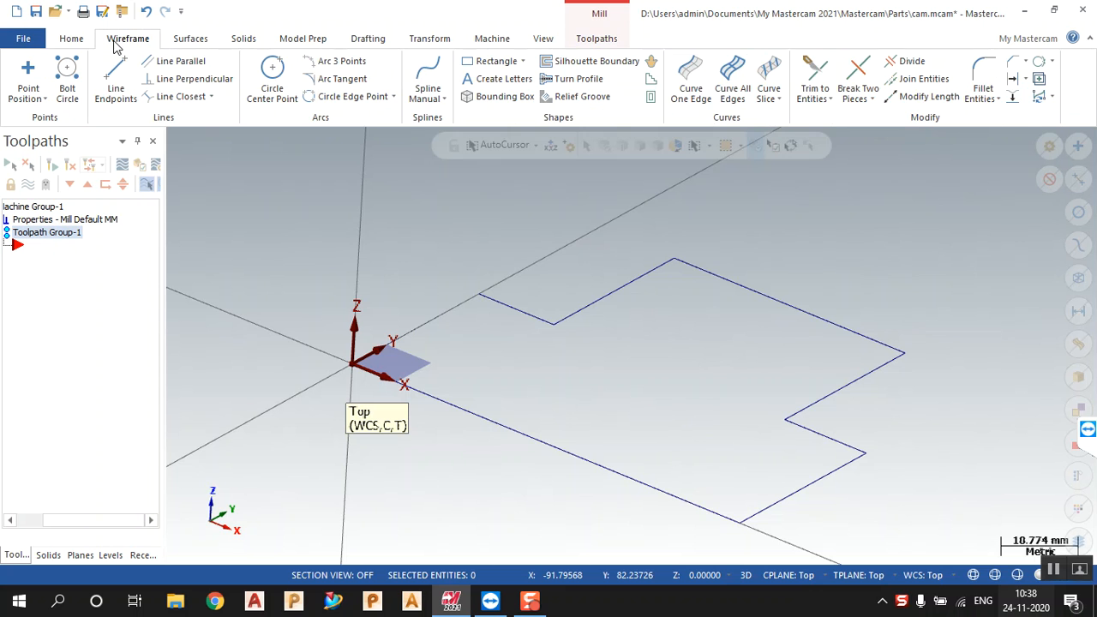
left_click(575, 44)
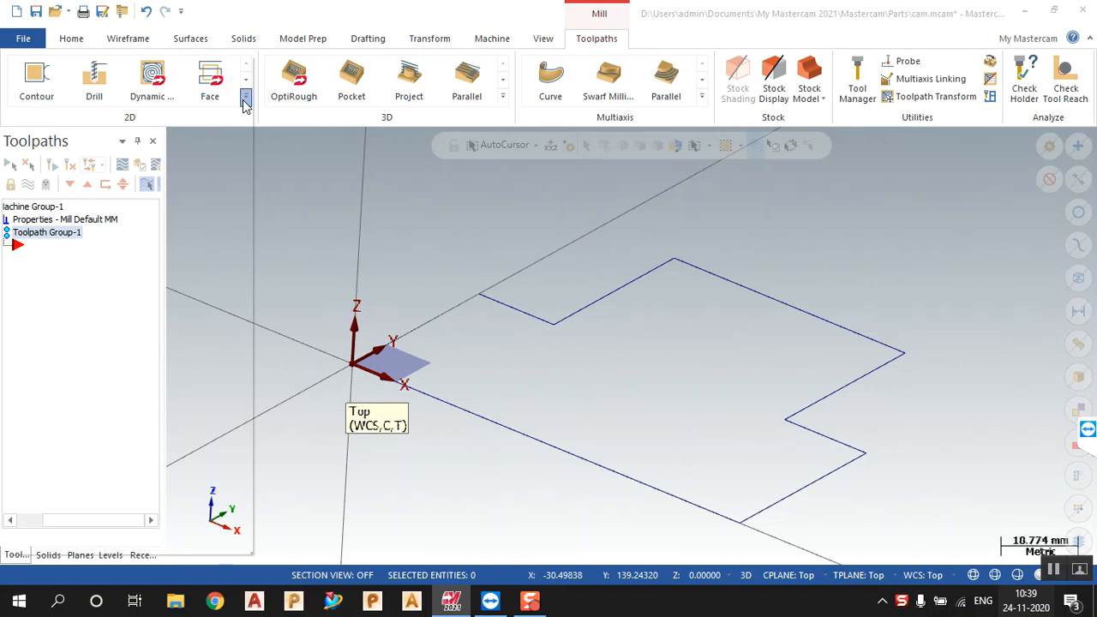
left_click(246, 96)
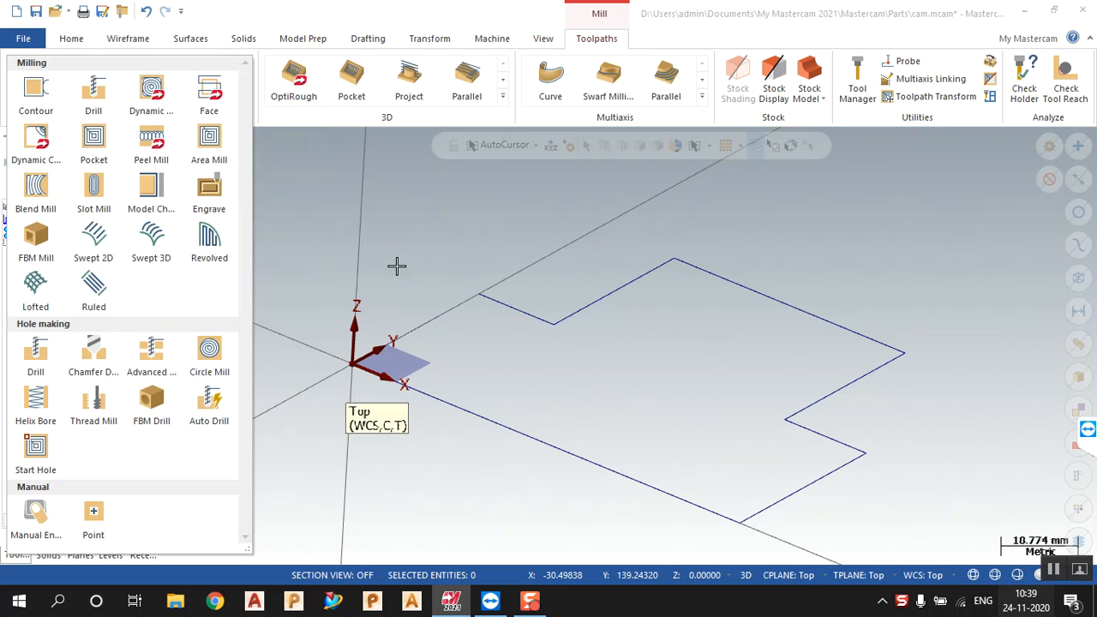
left_click(448, 328)
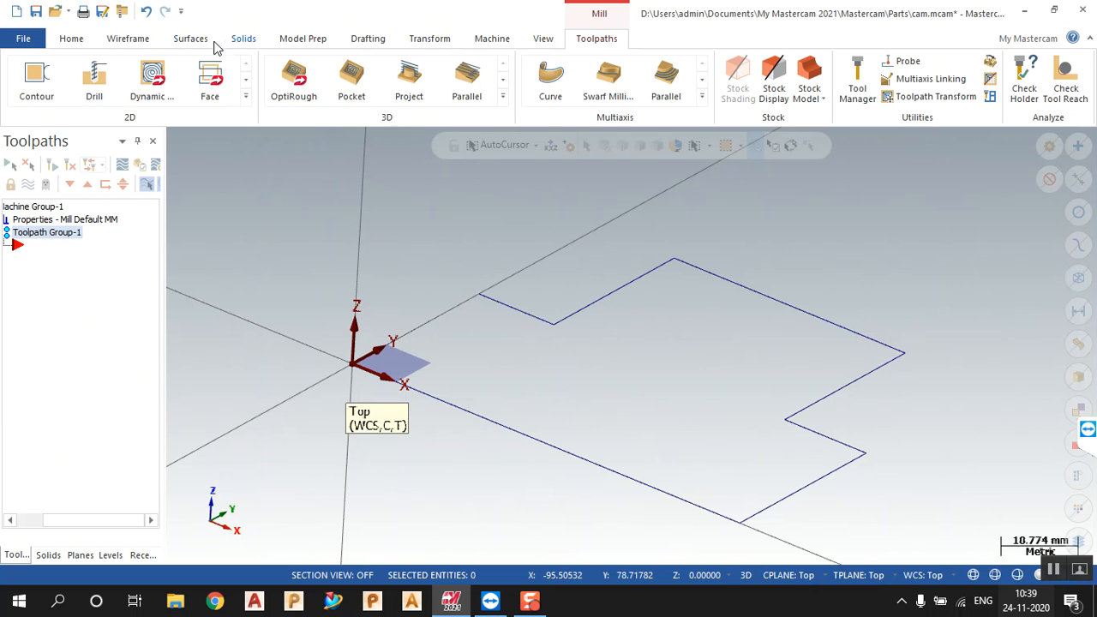
left_click(241, 38)
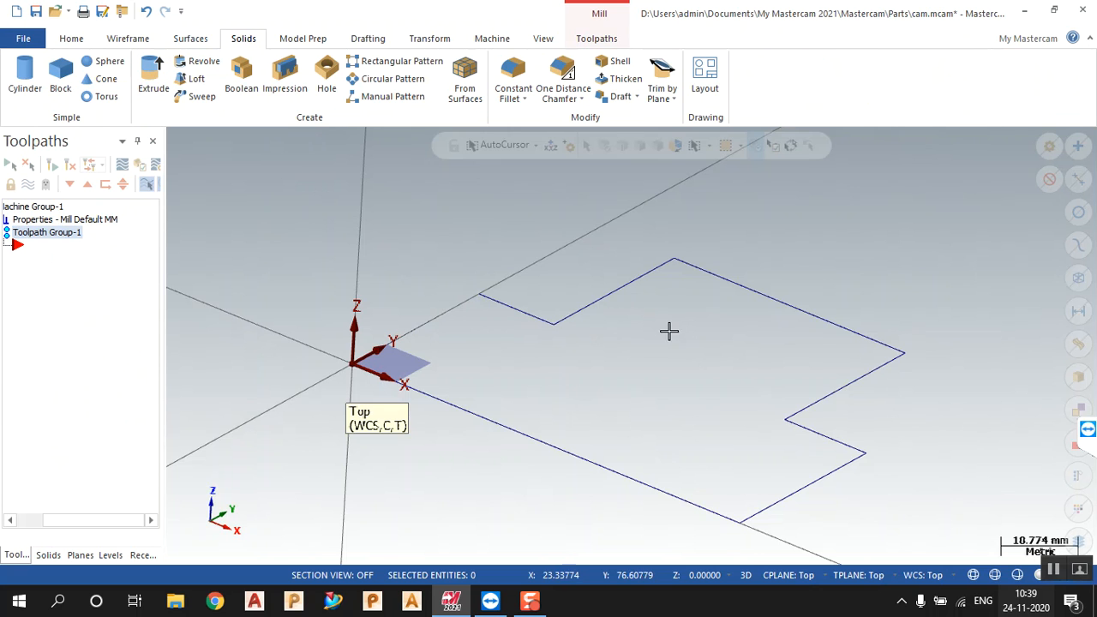
left_click(120, 39)
left_click(67, 41)
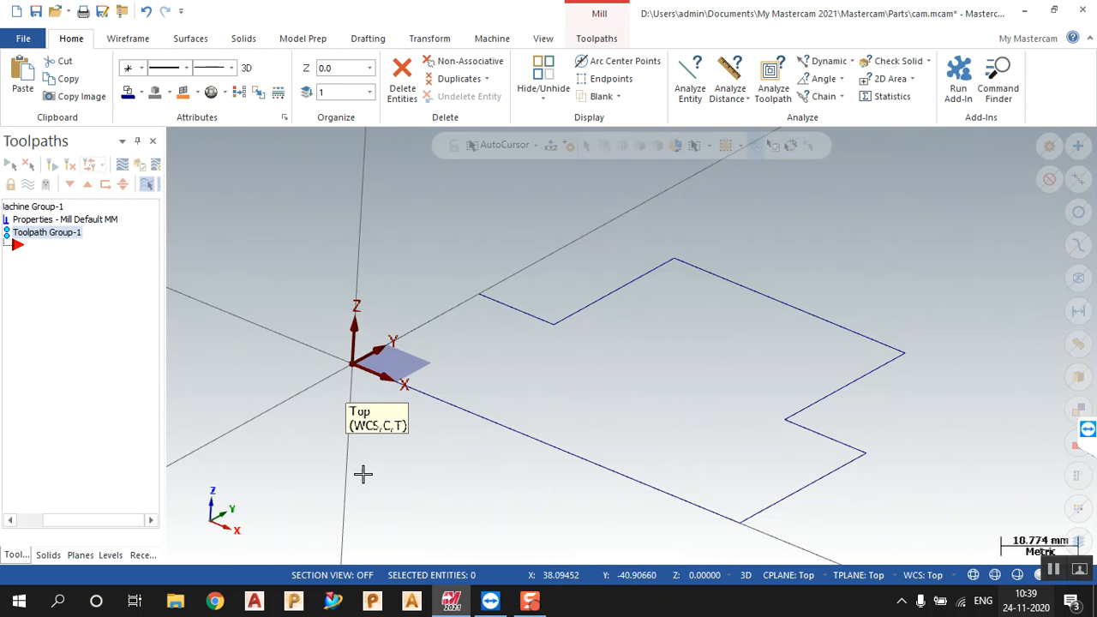
Widen the Toolpaths manager so the full operation tree and its tools are visible.
left_click_drag(123, 524, 91, 524)
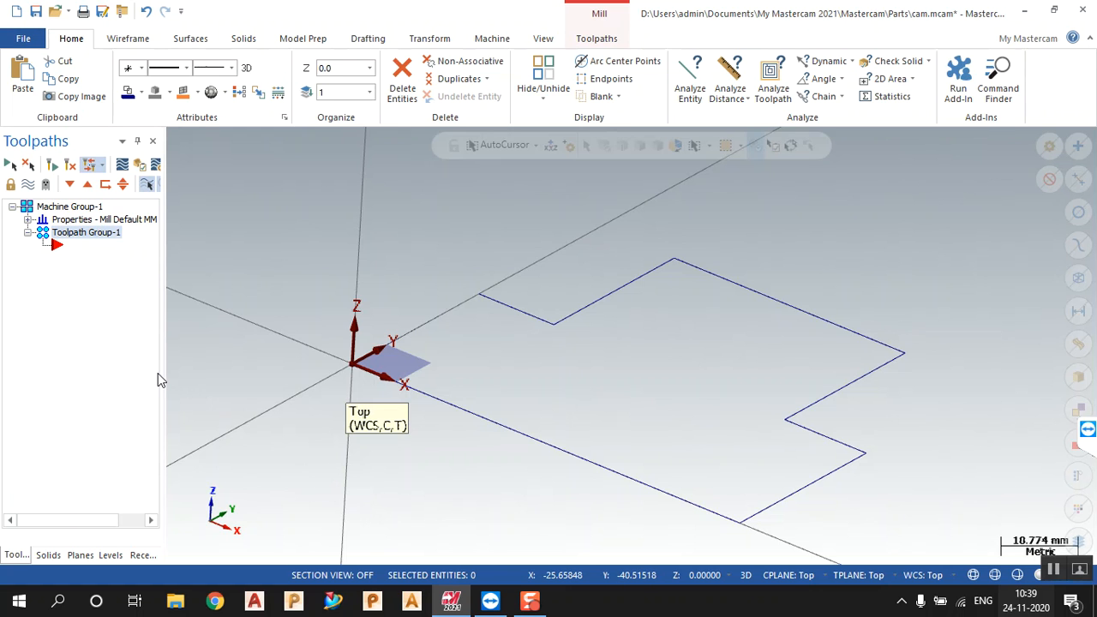
left_click_drag(162, 386, 245, 400)
scroll(676, 369, "down", 2)
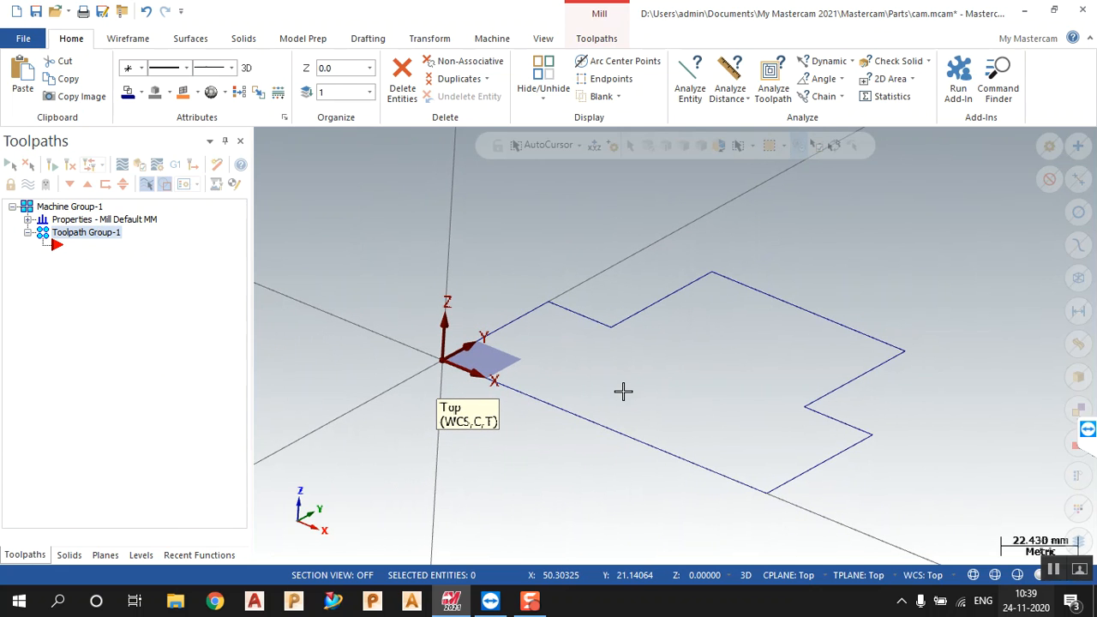
Create a 2D contour toolpath using the closed stepped profile as its chain.
left_click(597, 39)
middle_click_drag(638, 303, 613, 363)
left_click(33, 94)
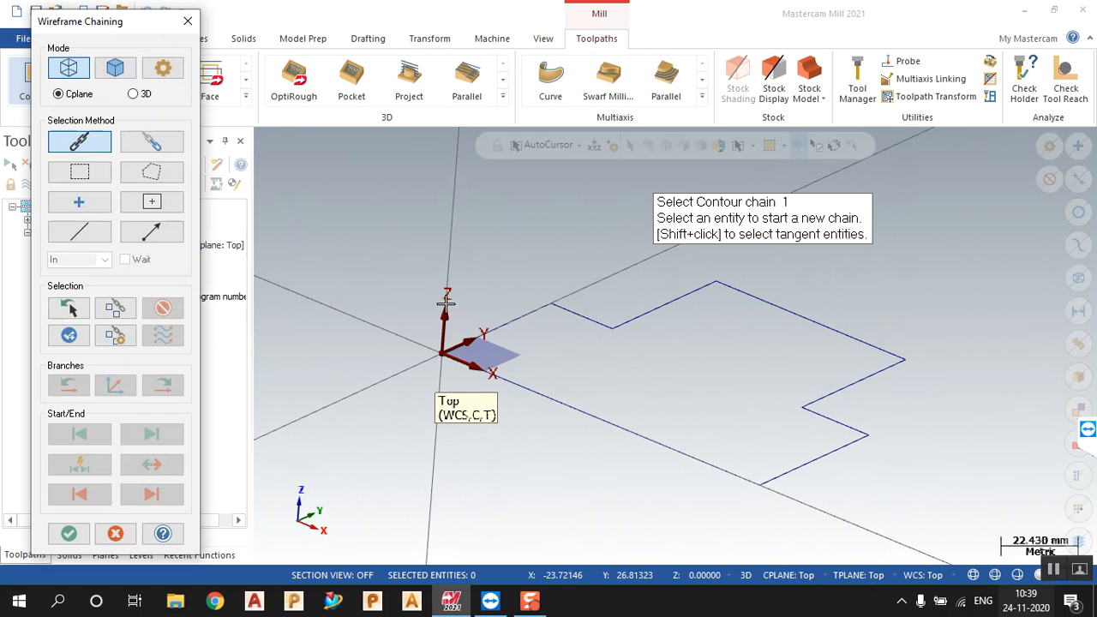
left_click(490, 328)
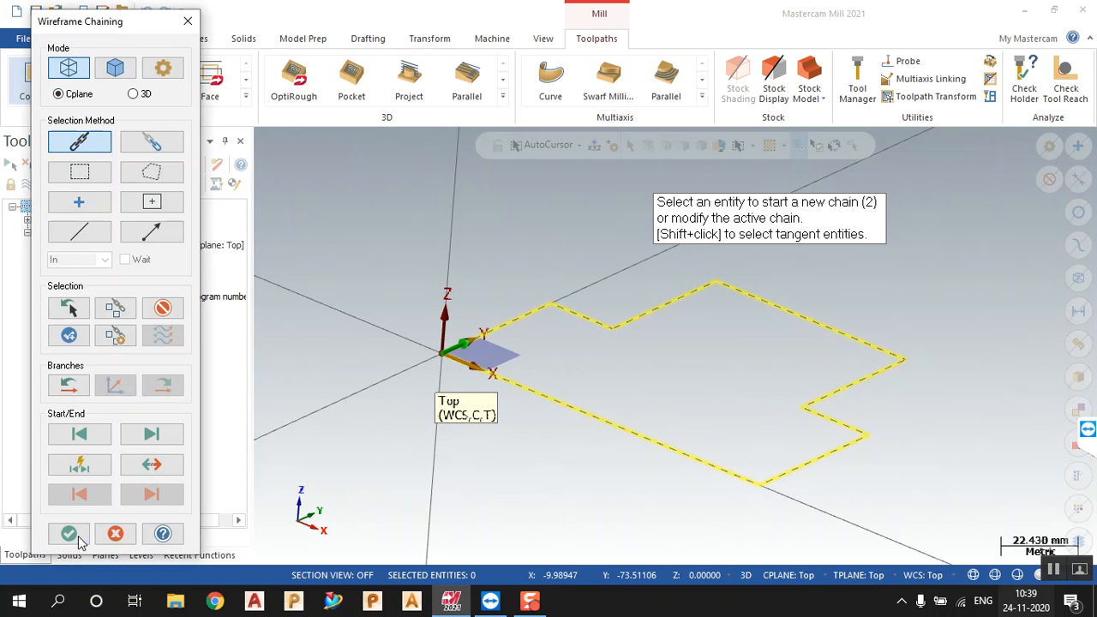
left_click(68, 534)
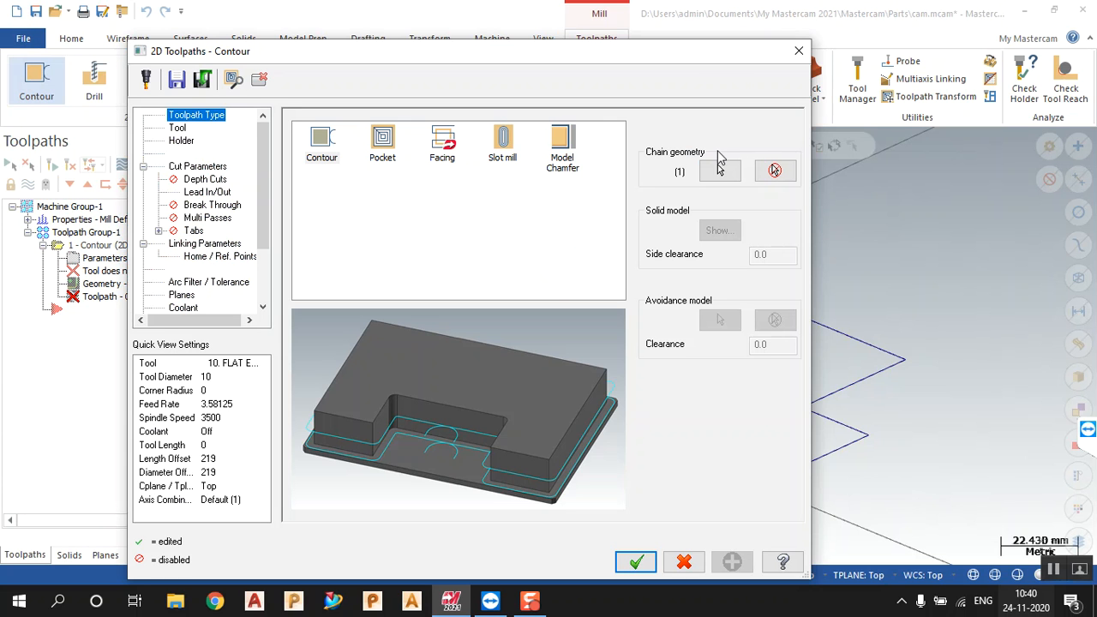
Assign tool 219, FLAT END MILL - 12, from the Mill_mm tool library to the contour operation and generate the toolpath.
left_click(177, 128)
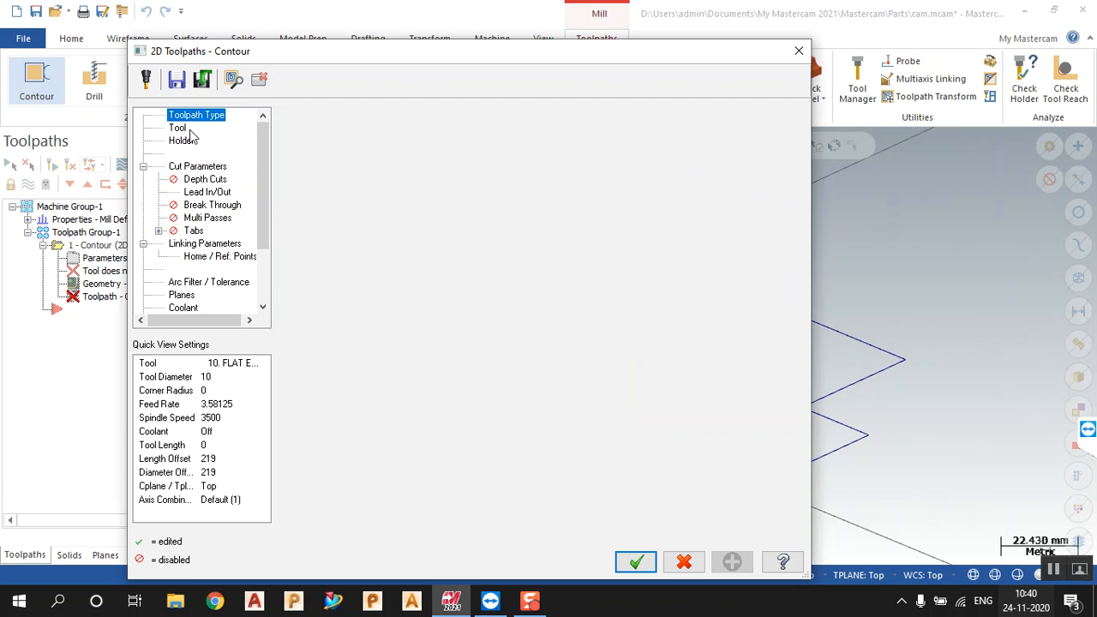
left_click(325, 379)
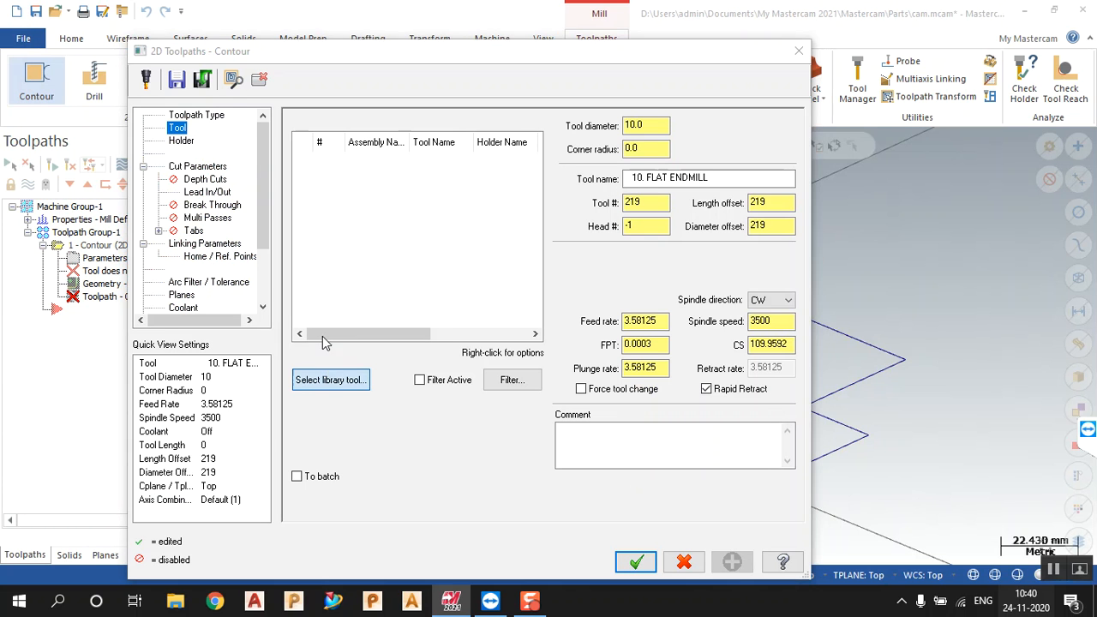
left_click(233, 146)
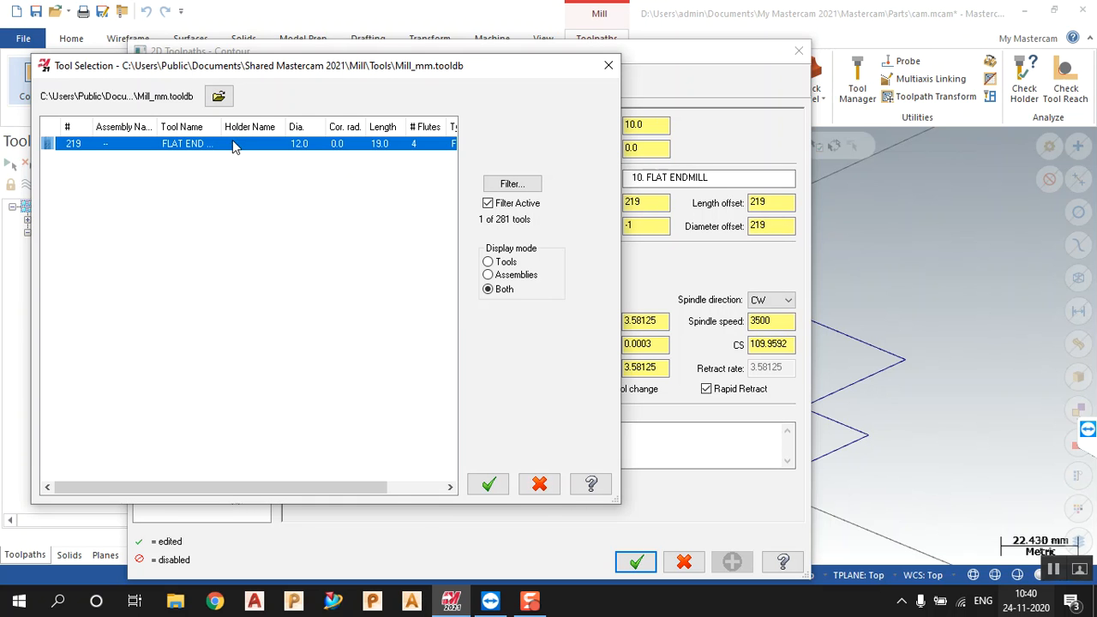
left_click(488, 485)
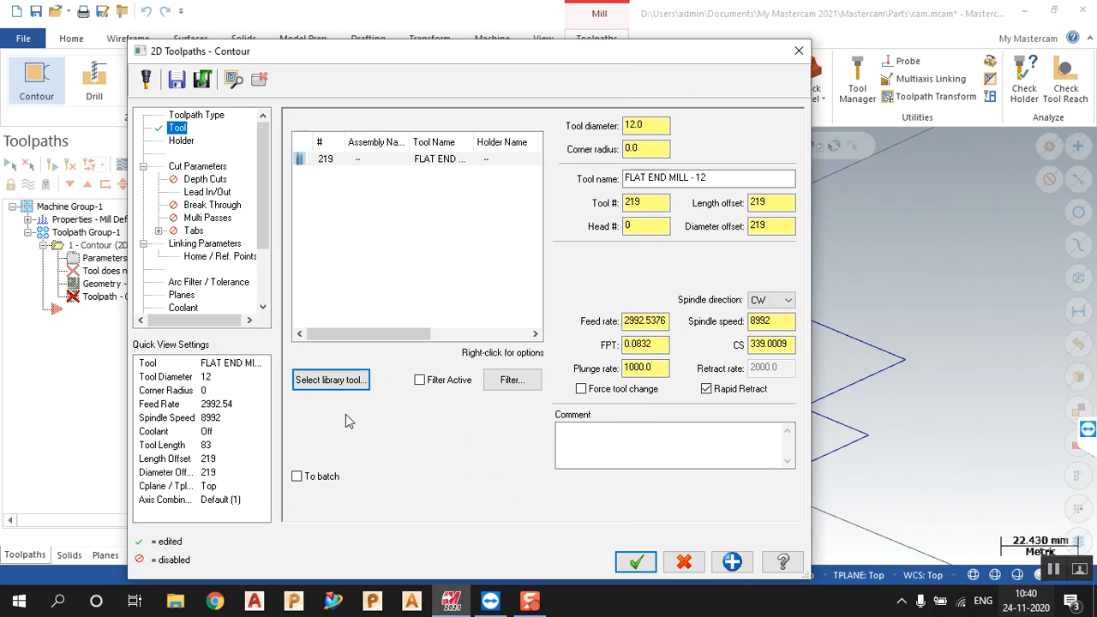
left_click(196, 167)
left_click(627, 557)
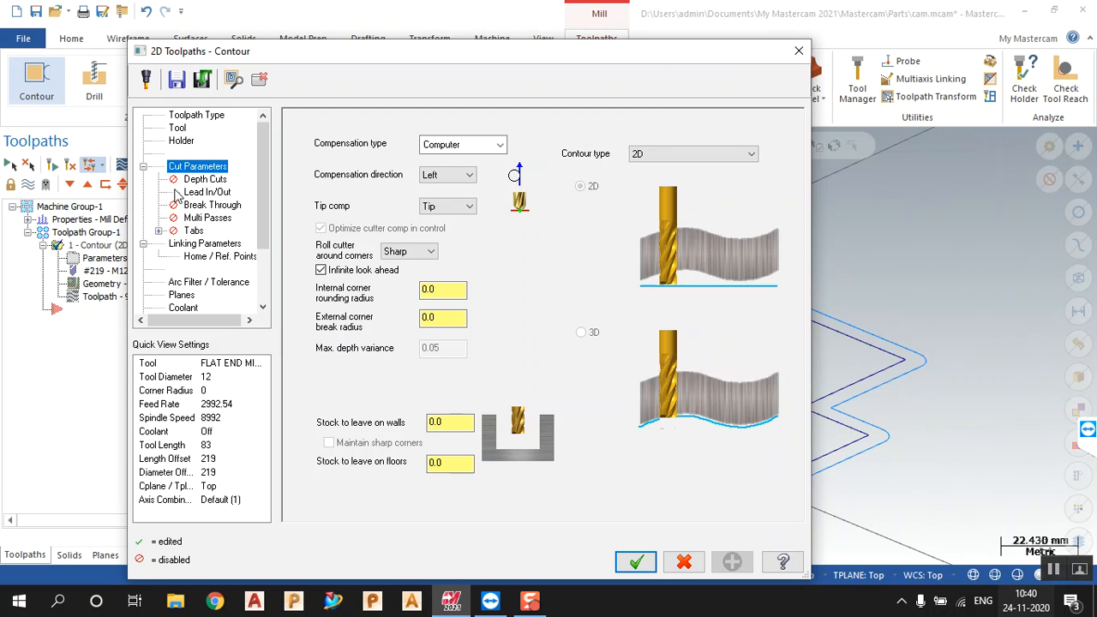
Disable Lead In/Out for the contour operation and enable depth cuts with Keep tool down.
left_click(204, 193)
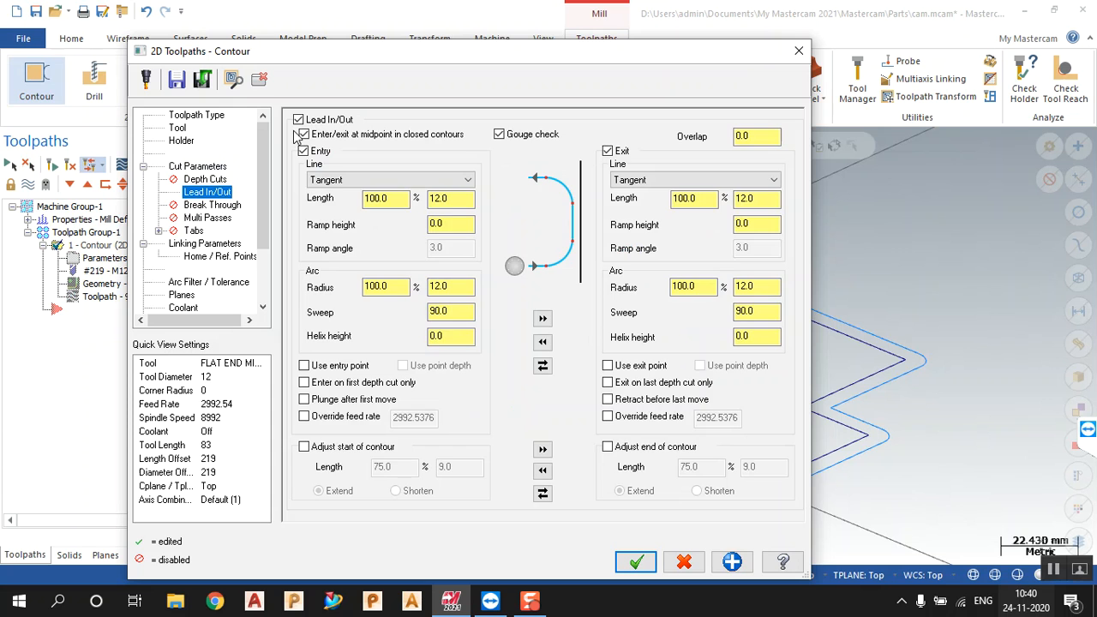
left_click(298, 120)
left_click(205, 179)
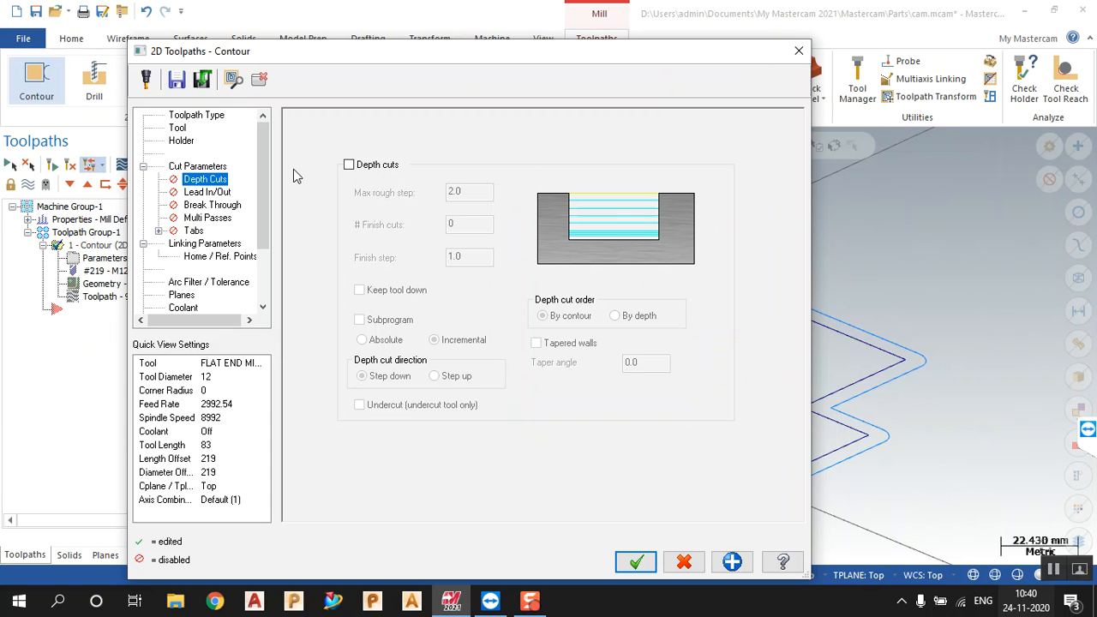
left_click(358, 170)
left_click(374, 293)
Set the contour operation's absolute cutting depth to -12.0 mm and regenerate the toolpath.
left_click(215, 244)
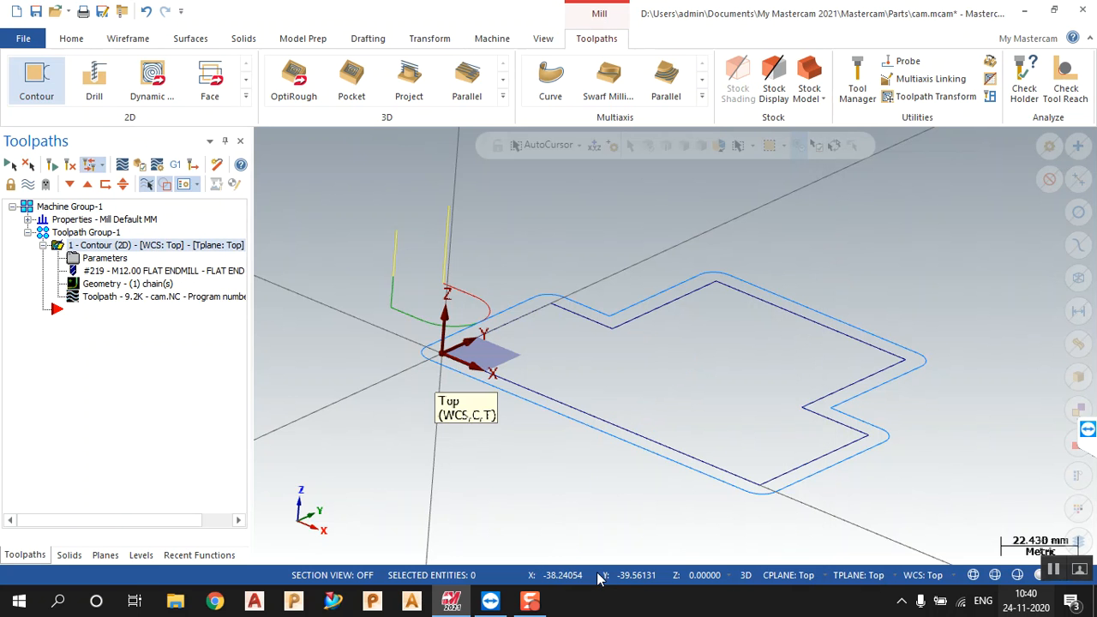
left_click(635, 562)
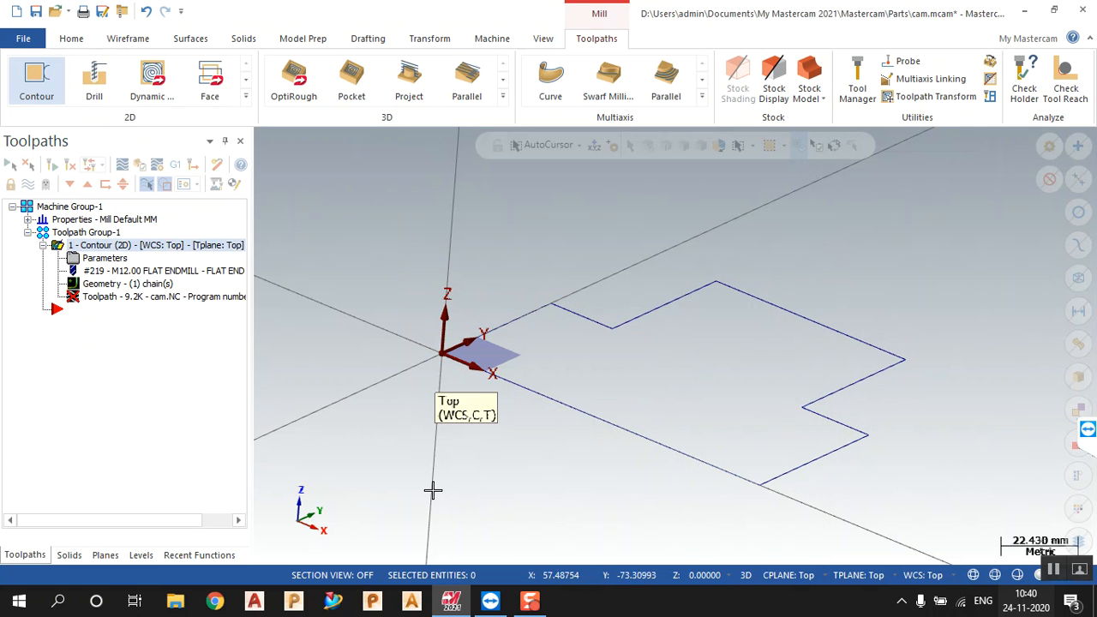
left_click(69, 165)
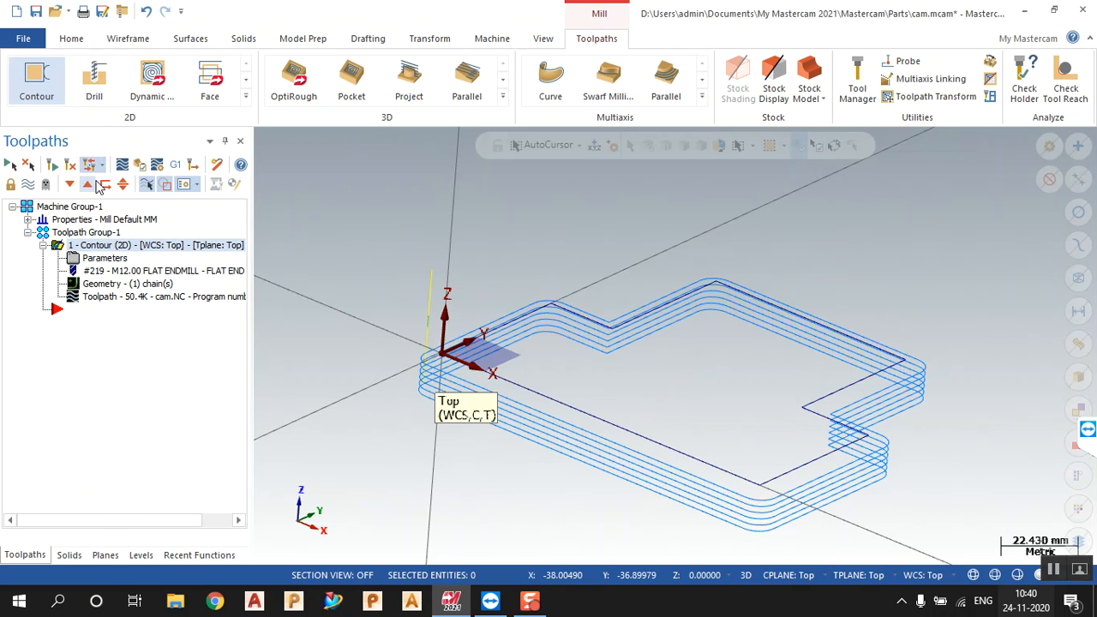
mouse_move(387, 334)
middle_mouse_down()
mouse_move(403, 314)
mouse_move(402, 336)
mouse_move(395, 313)
mouse_move(397, 330)
mouse_move(360, 319)
middle_mouse_up()
Set the contour's cutter compensation type to Off and regenerate the toolpath.
left_click(120, 260)
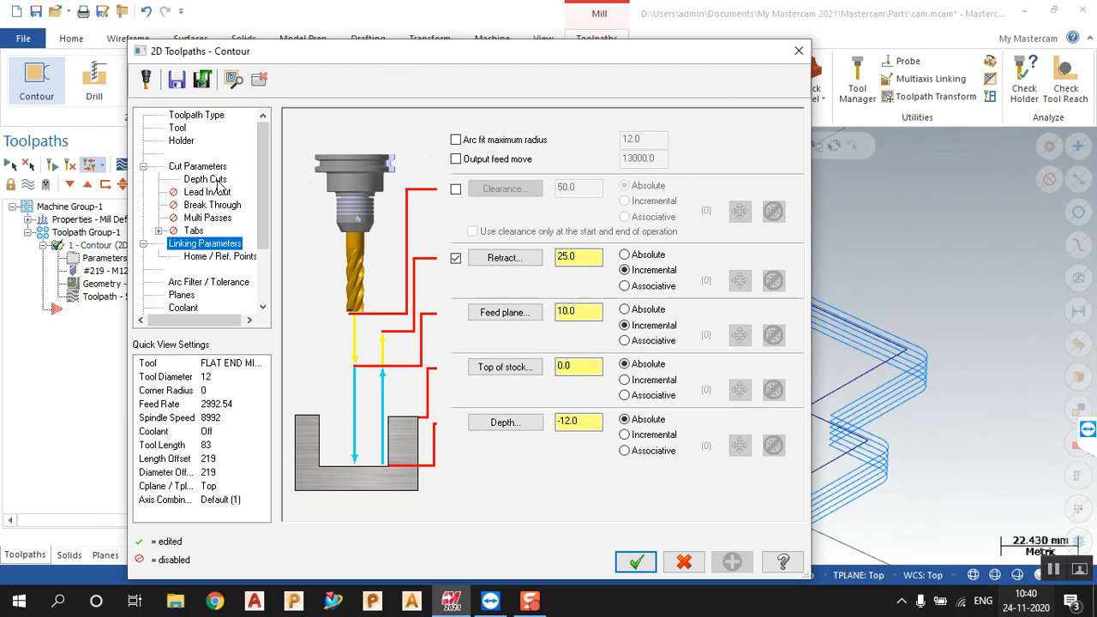
left_click(206, 179)
left_click(219, 167)
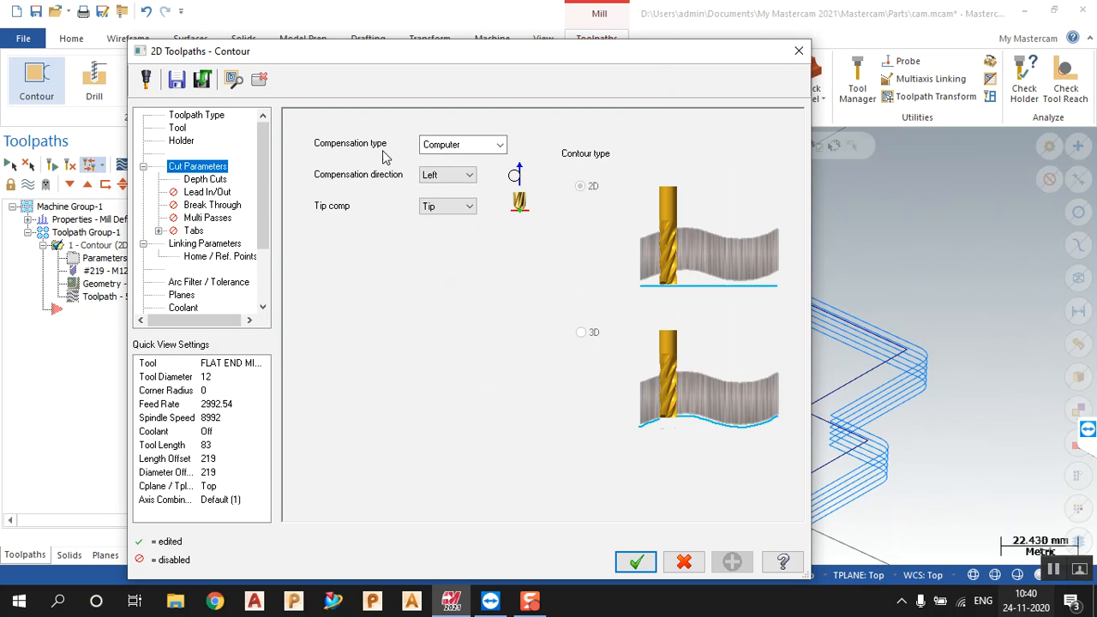
left_click(499, 144)
left_click(455, 214)
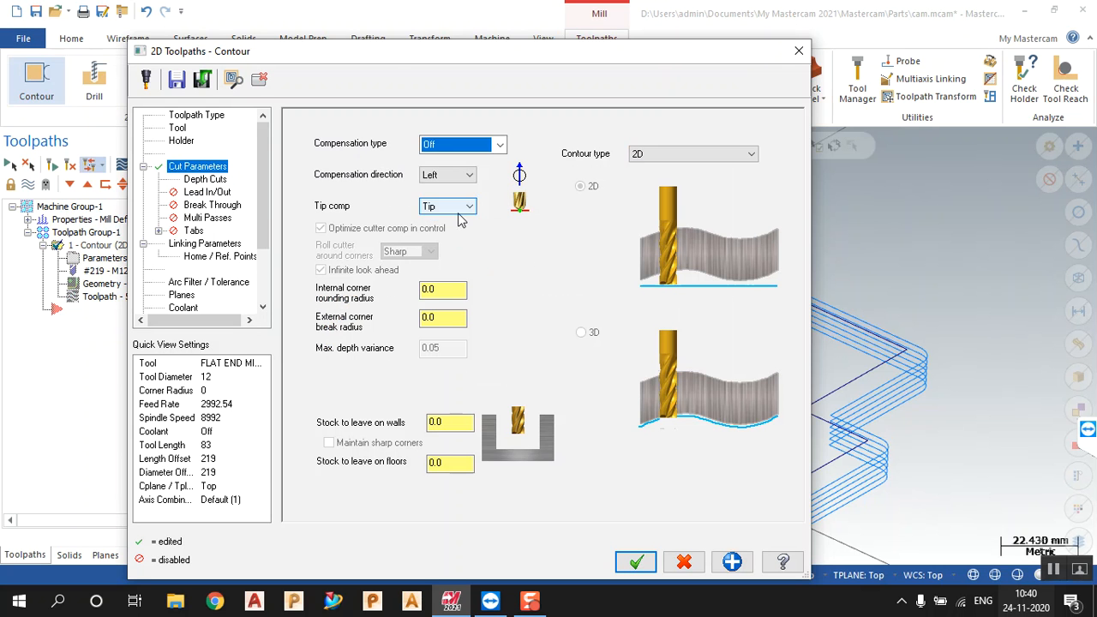
left_click(635, 561)
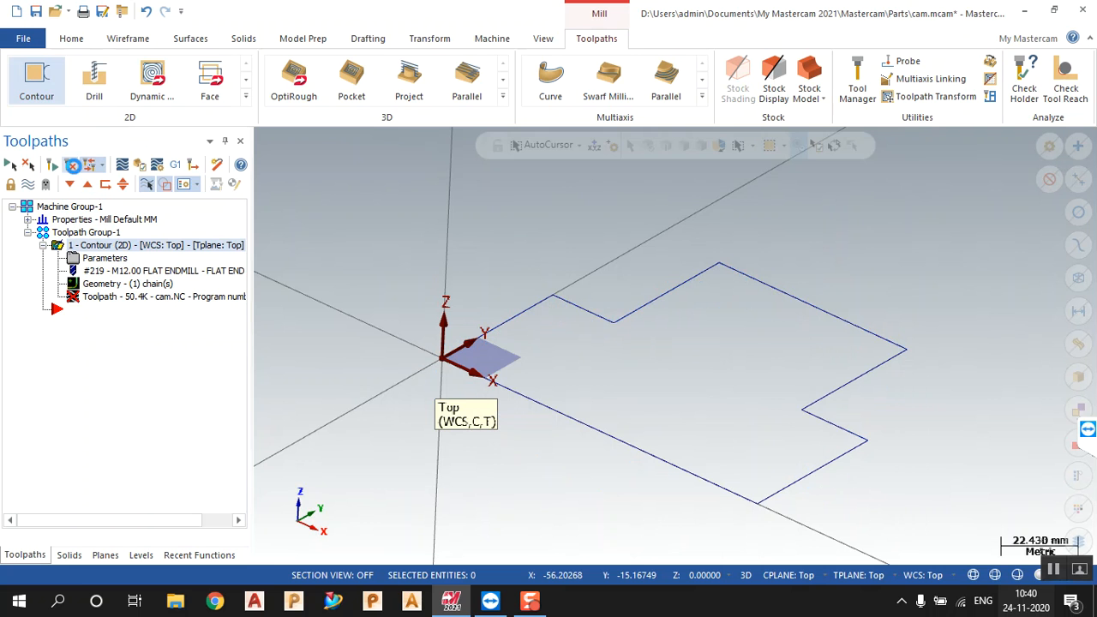
left_click(73, 164)
scroll(673, 334, "down", 5)
scroll(750, 383, "up", 4)
mouse_move(703, 437)
middle_mouse_down()
mouse_move(691, 455)
mouse_move(698, 471)
mouse_move(708, 448)
mouse_move(678, 433)
middle_mouse_up()
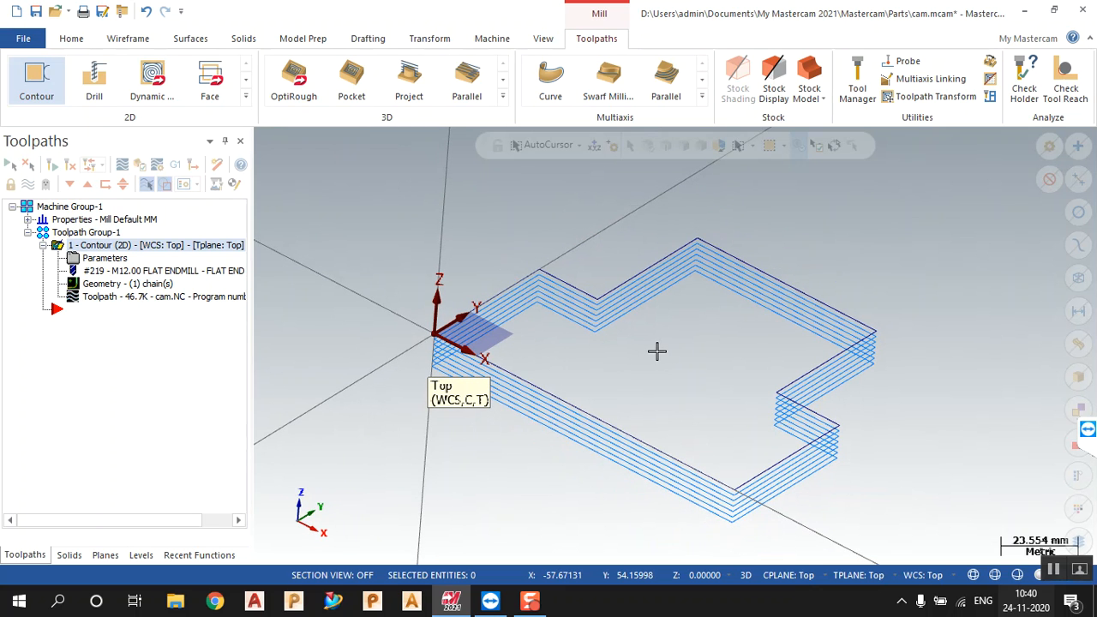
middle_click_drag(594, 395, 524, 348)
middle_click_drag(700, 418, 641, 403)
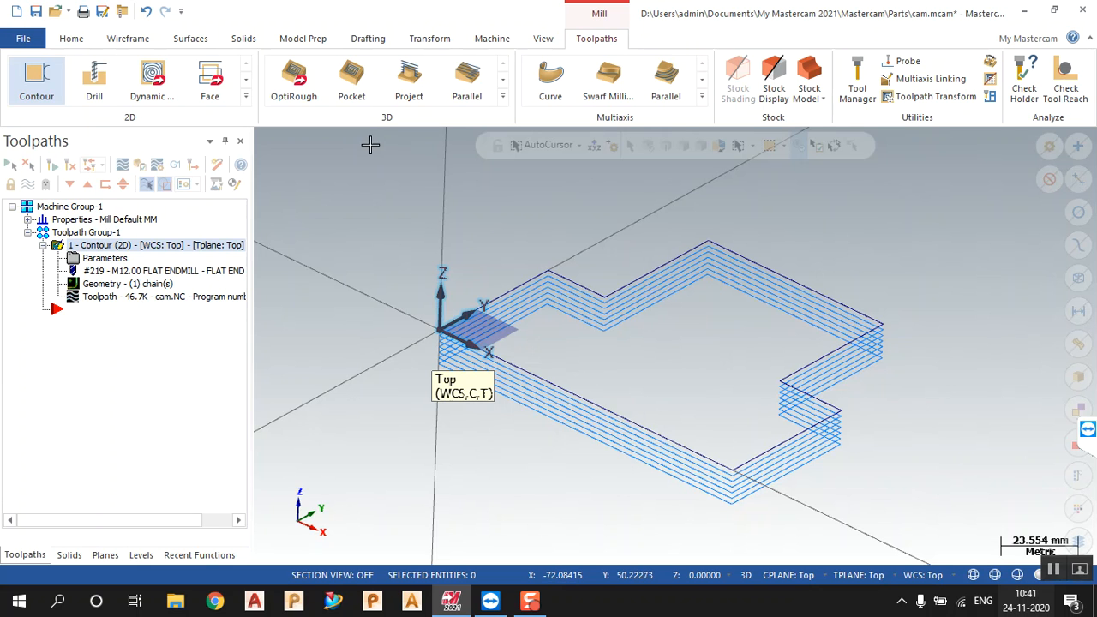
left_click(246, 97)
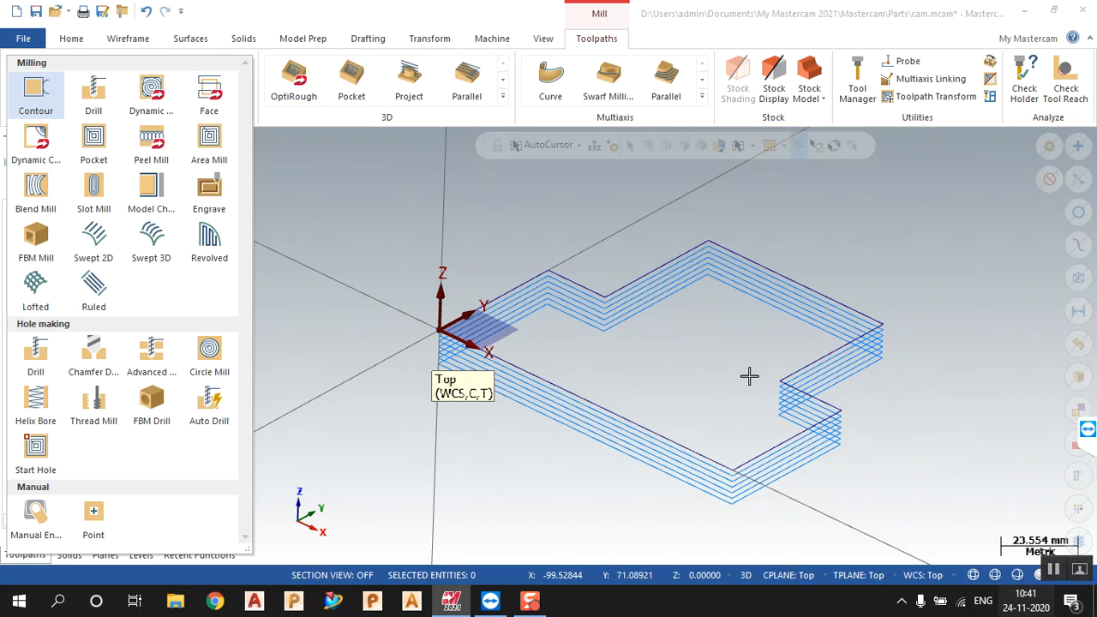
left_click(382, 230)
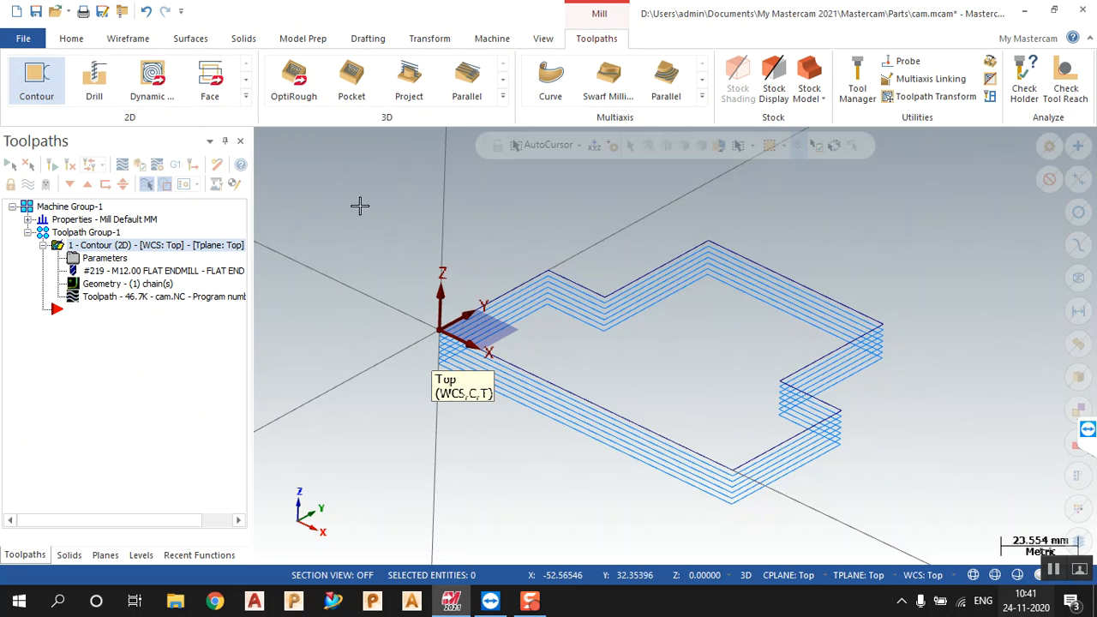
left_click(78, 37)
Draw a rectangle about 168 mm wide and 129 mm high around the stepped profile.
left_click(128, 39)
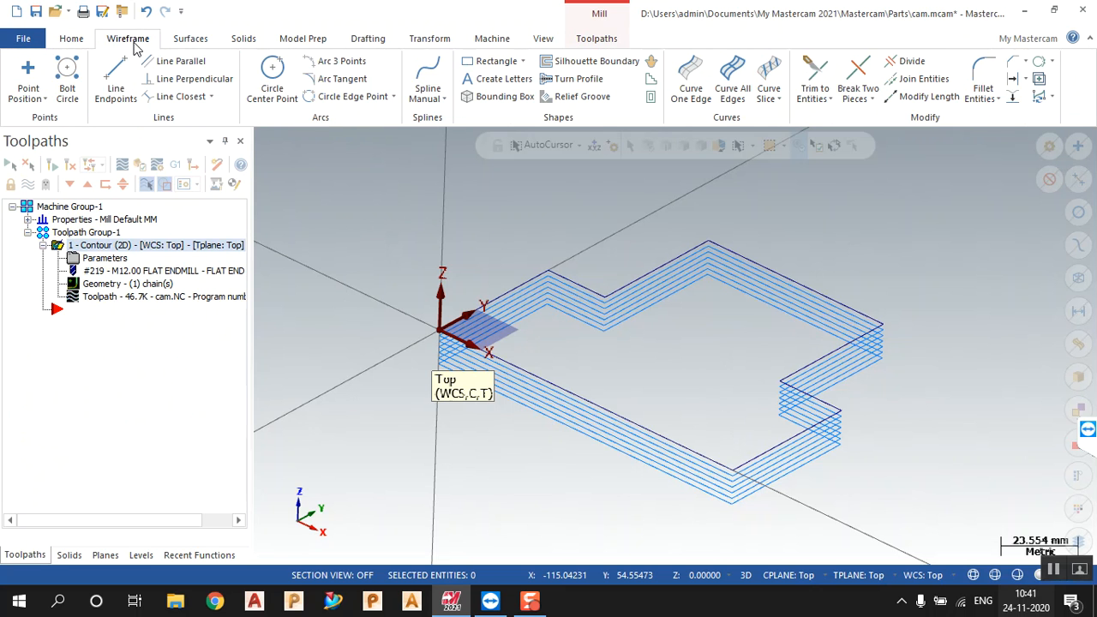
left_click(525, 67)
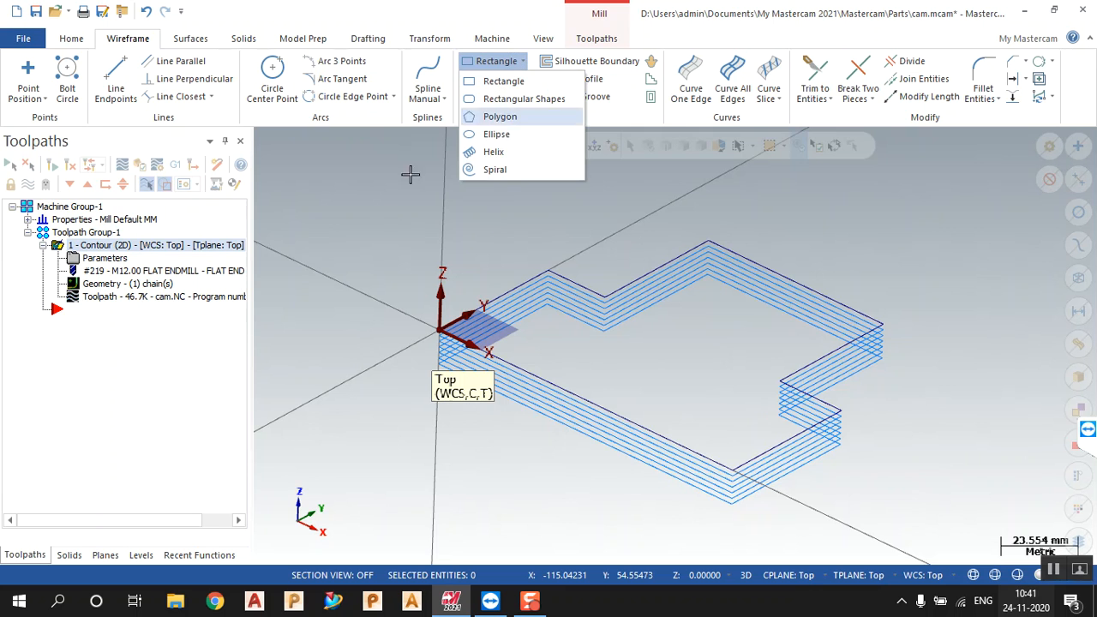
left_click(493, 81)
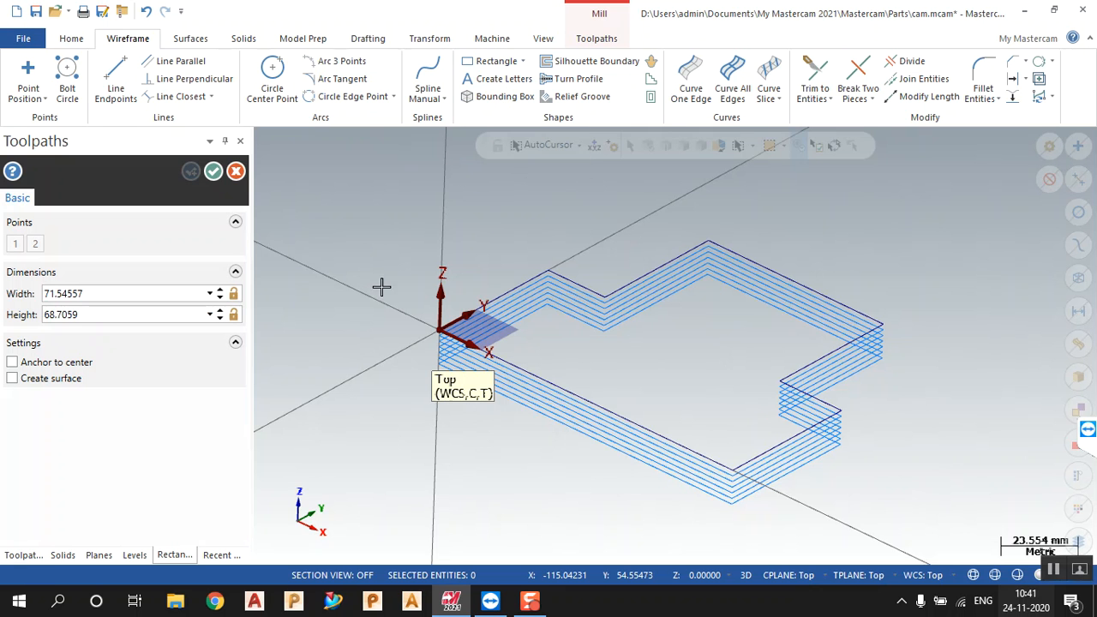
left_click(354, 330)
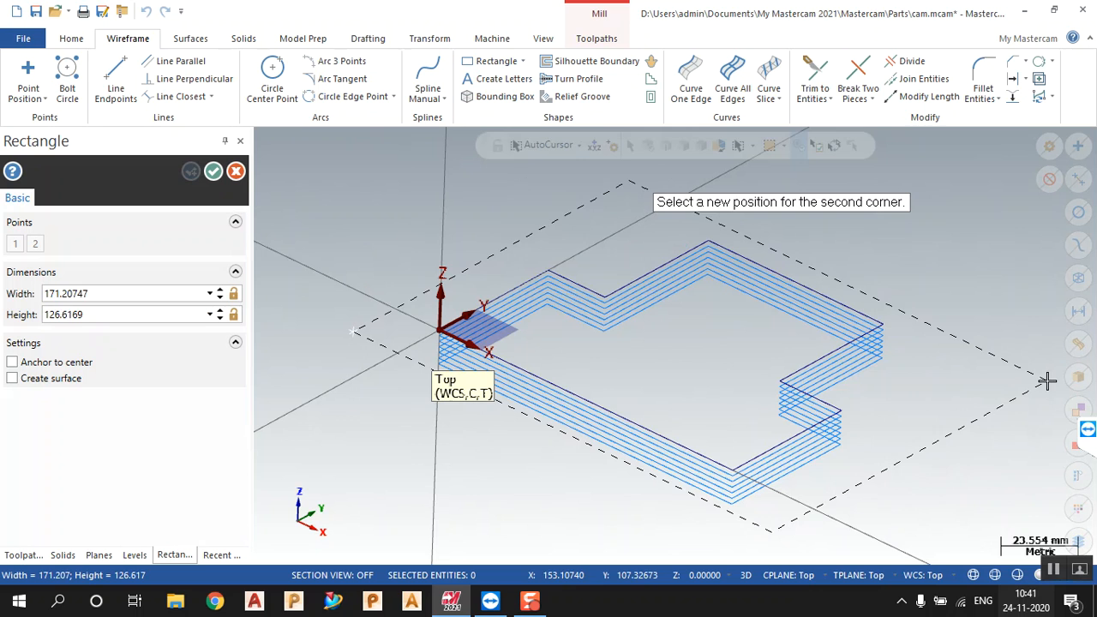
left_click(1043, 374)
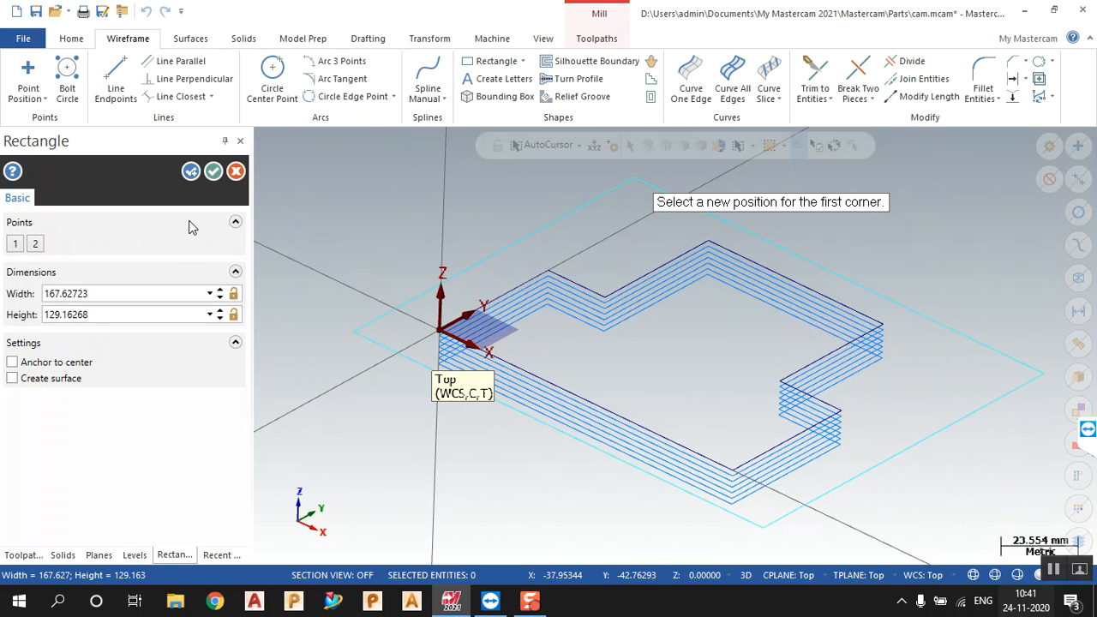
left_click(211, 172)
Define rectangular stock of about 168 by 134 mm from two corner points around the profile and set its Z height to 30 mm.
left_click(28, 221)
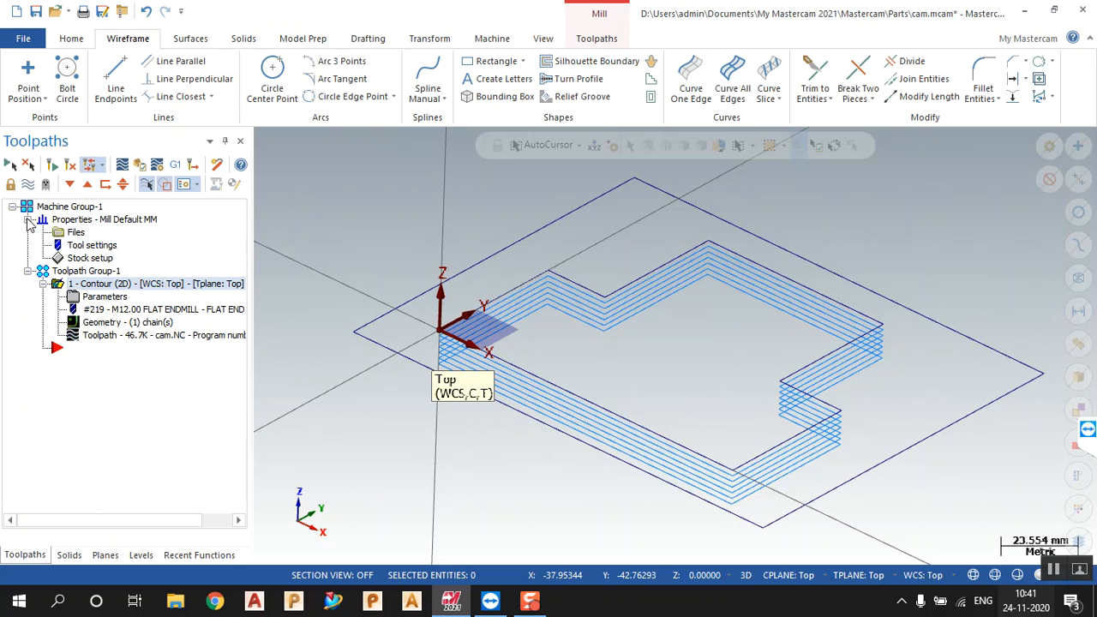
left_click(75, 259)
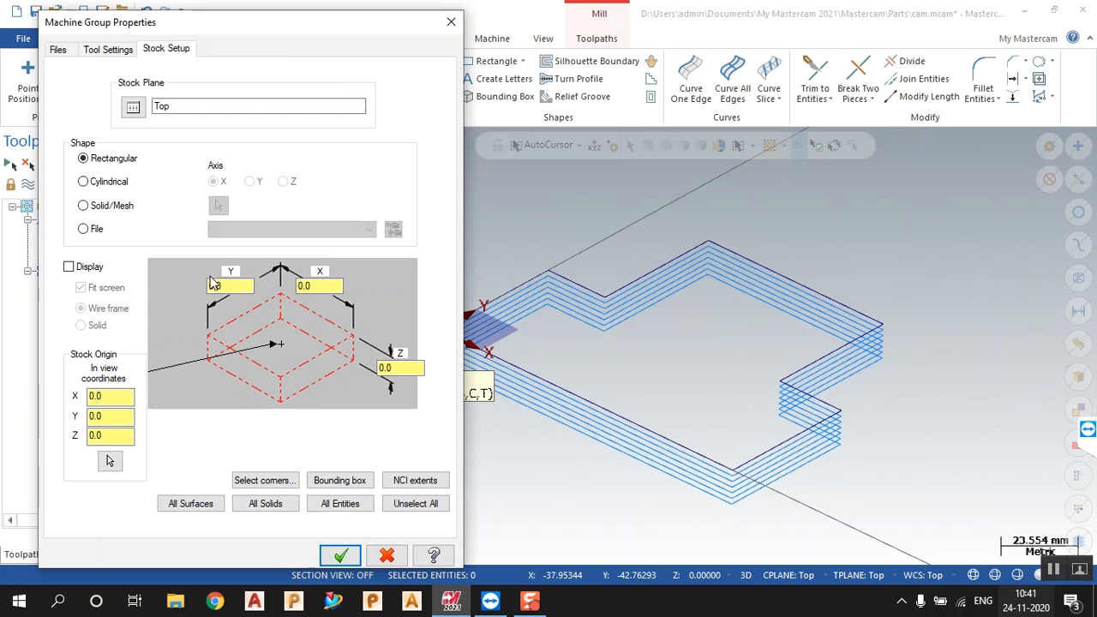
left_click(284, 481)
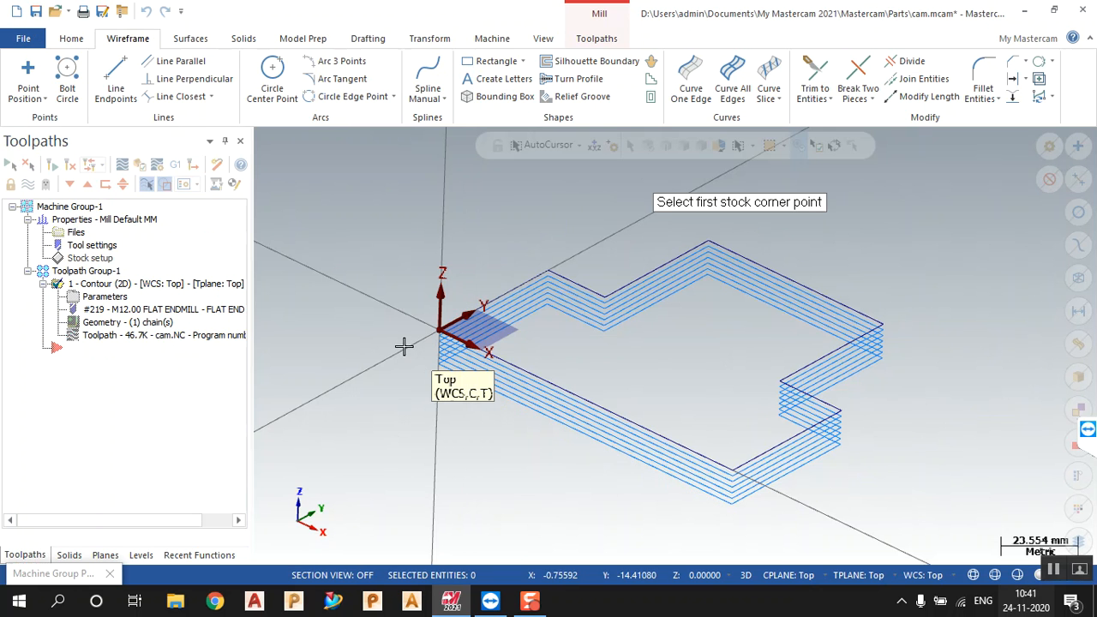
left_click(337, 331)
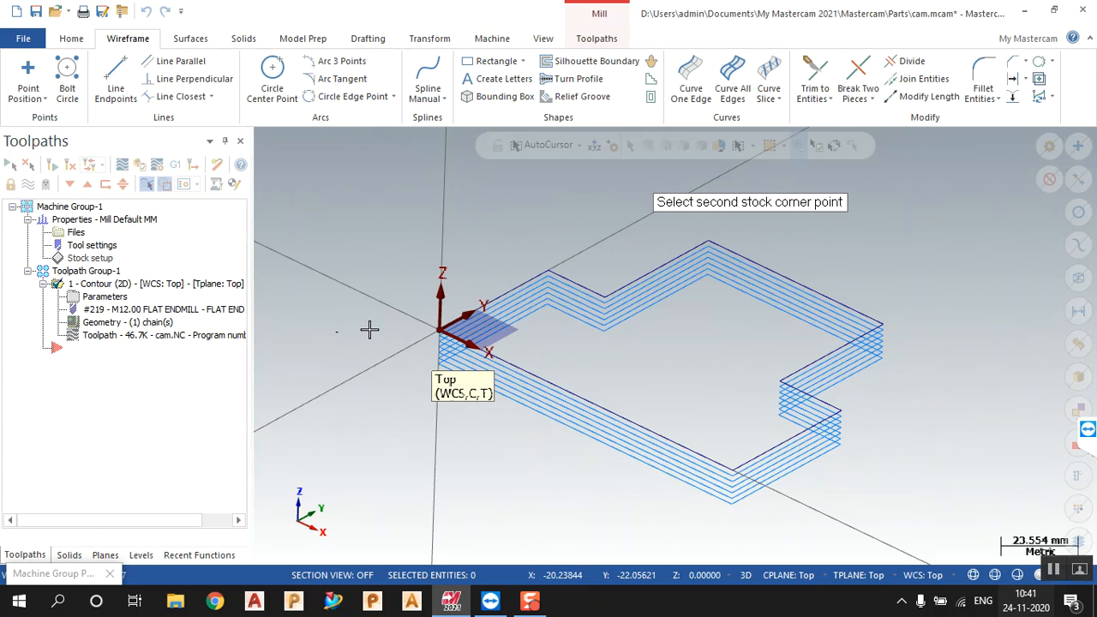
left_click(1039, 369)
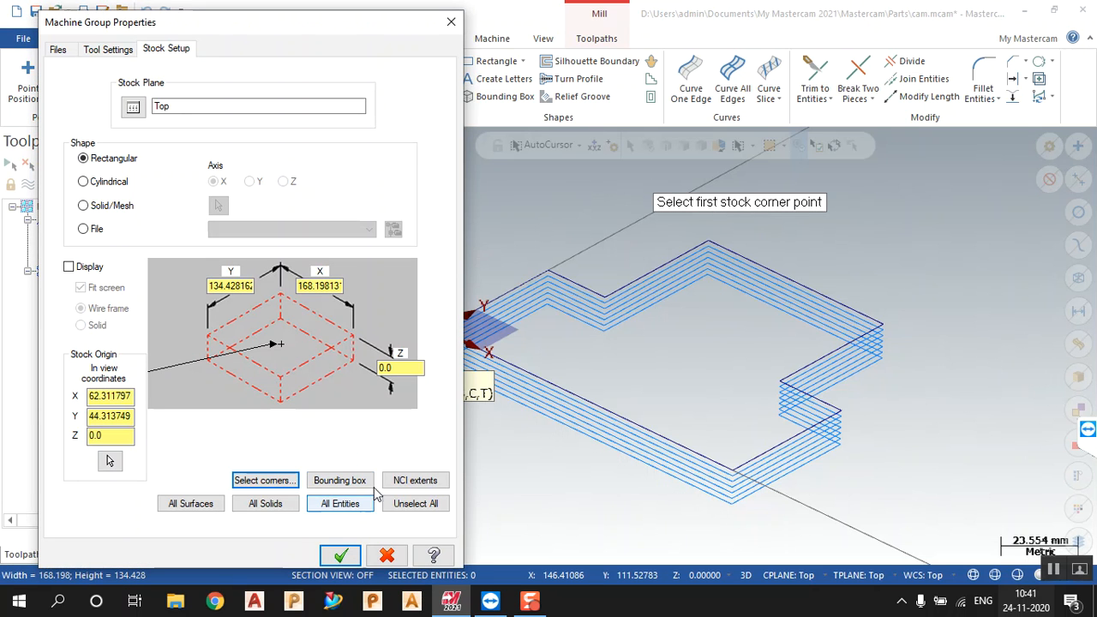
left_click(411, 368)
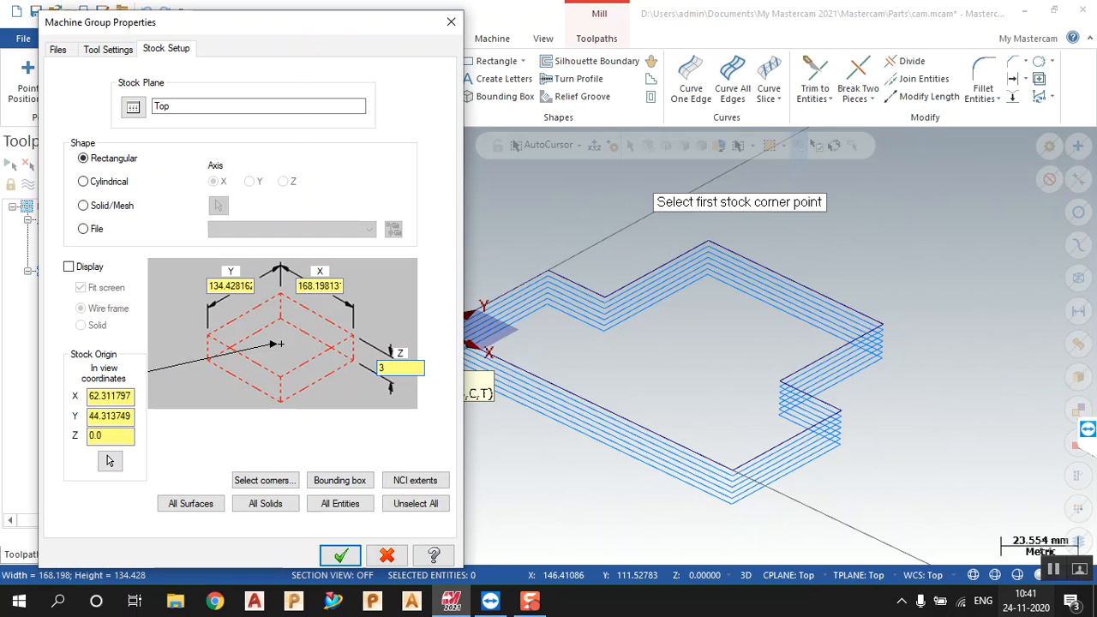
key("Tab")
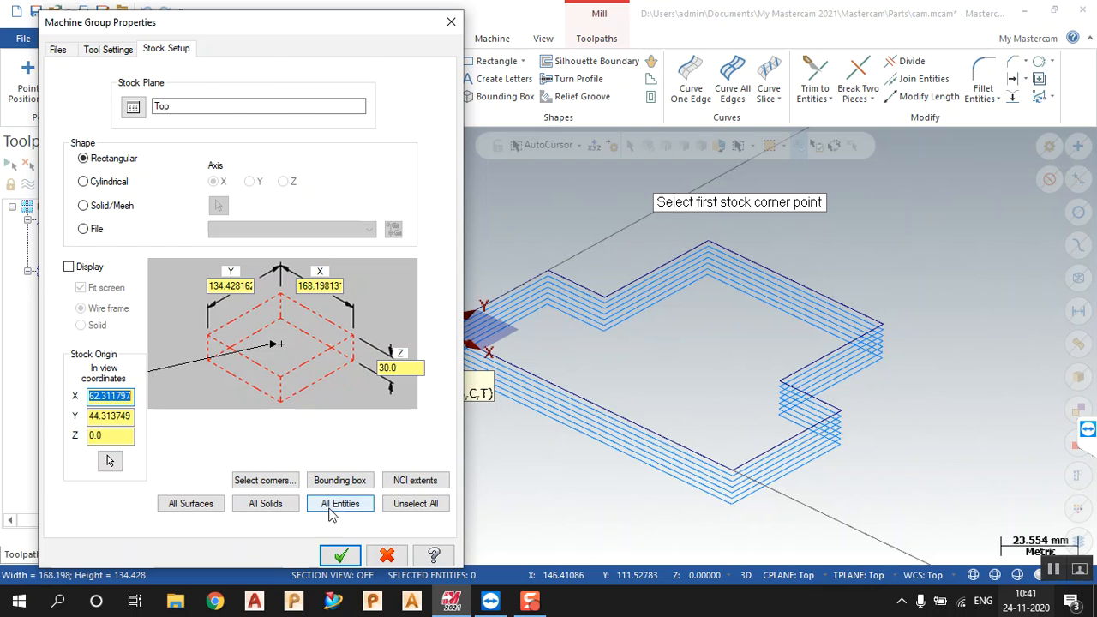
left_click(340, 558)
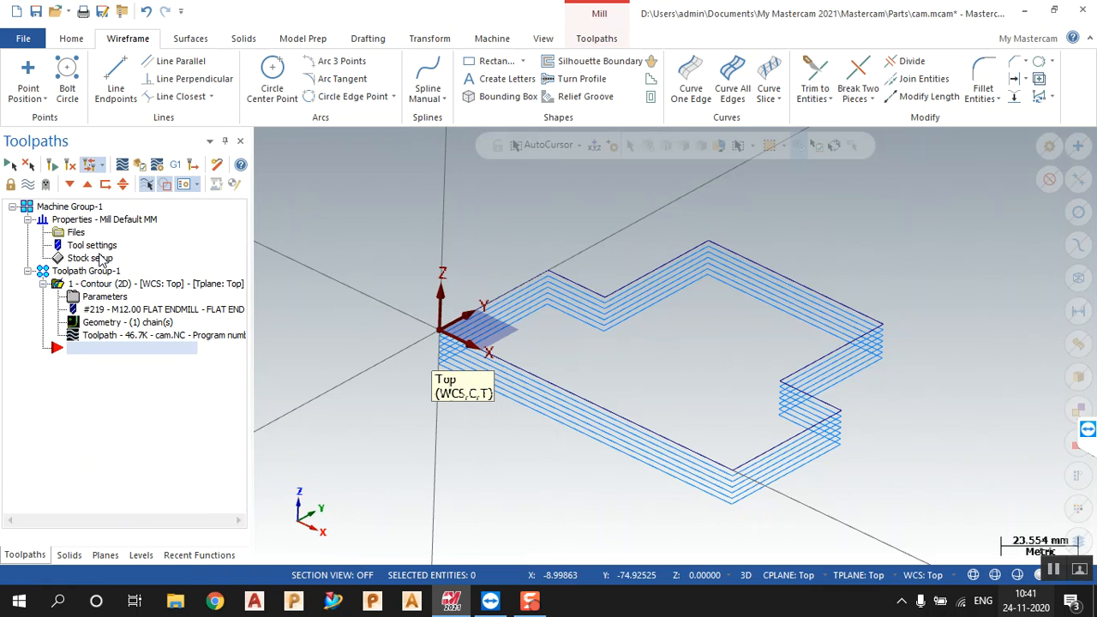
Turn on the display of the stock as a wire frame in the machine group's stock setup.
left_click(86, 259)
left_click(88, 270)
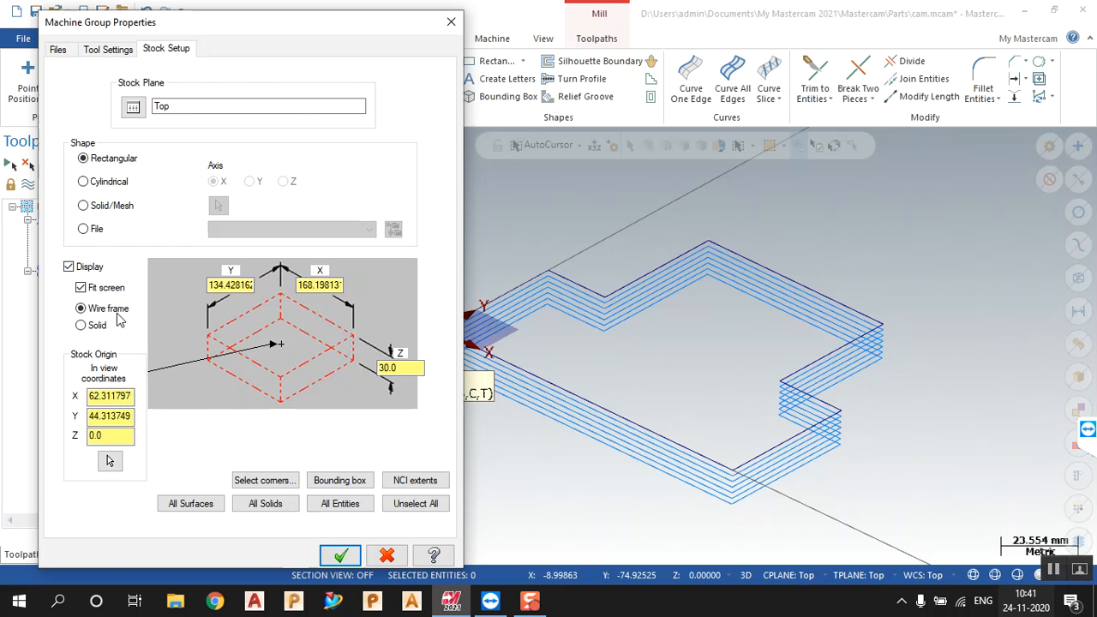
left_click(340, 555)
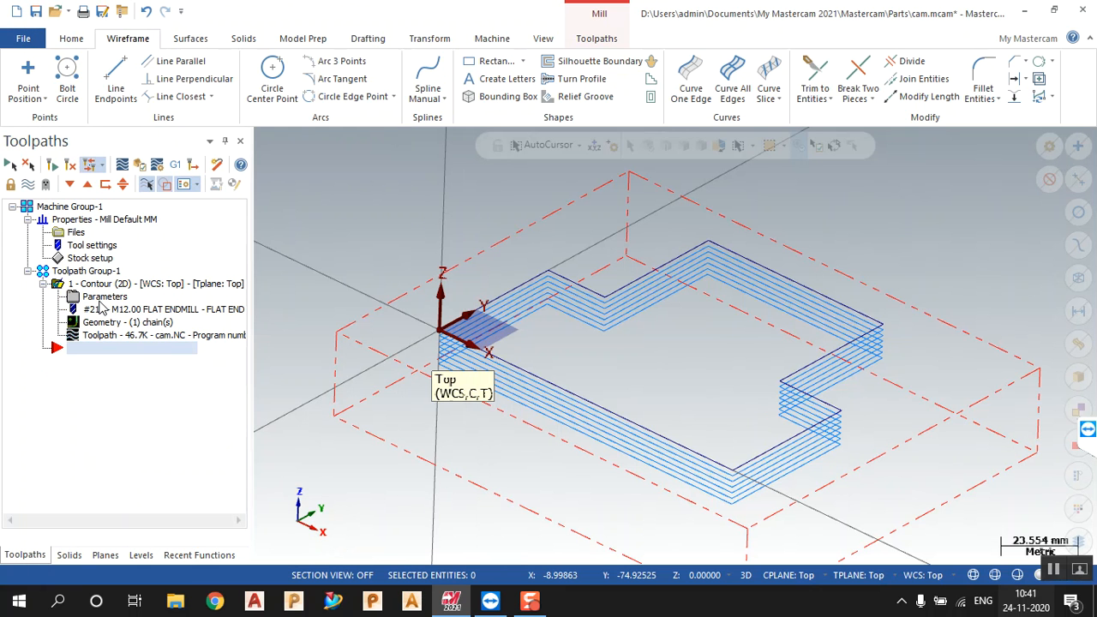
Switch the stock display to Solid and inspect the block around the contour toolpath.
left_click(86, 259)
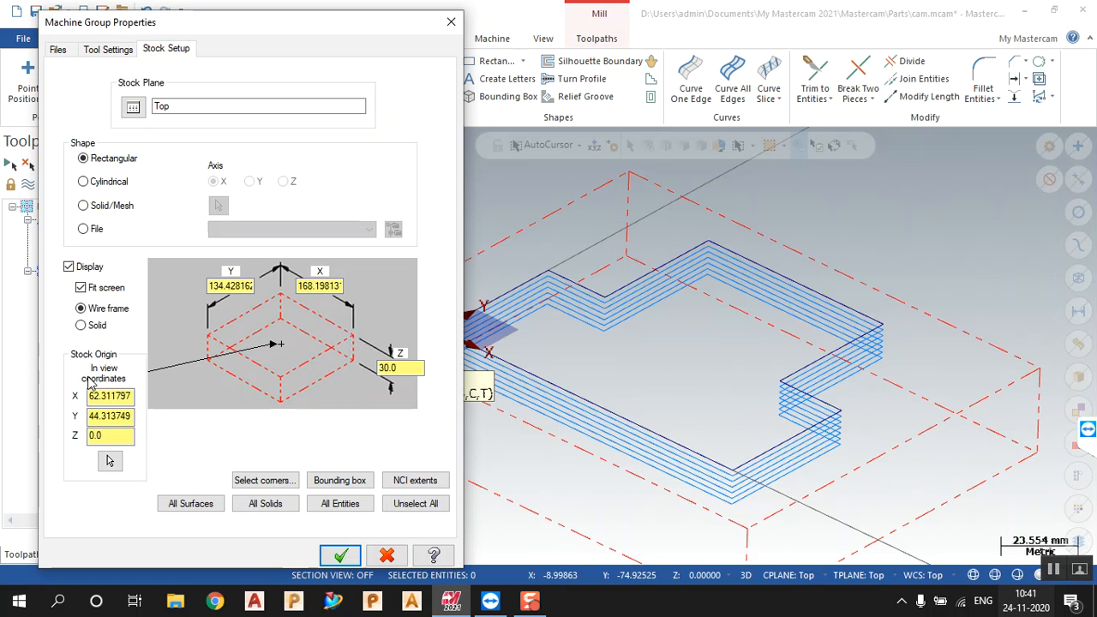
left_click(82, 326)
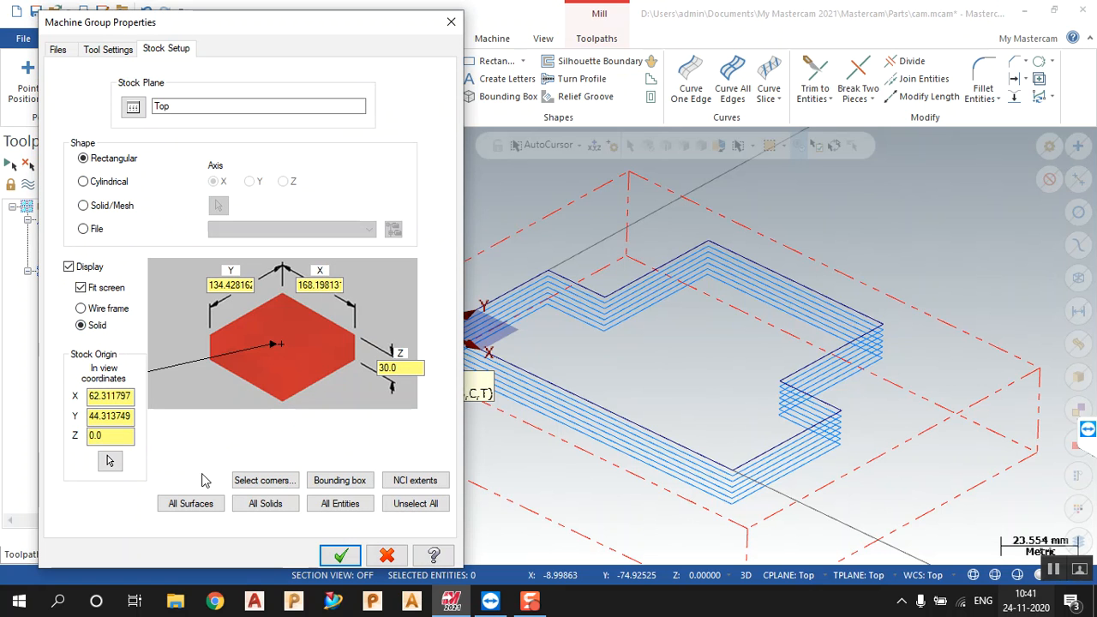
left_click(340, 555)
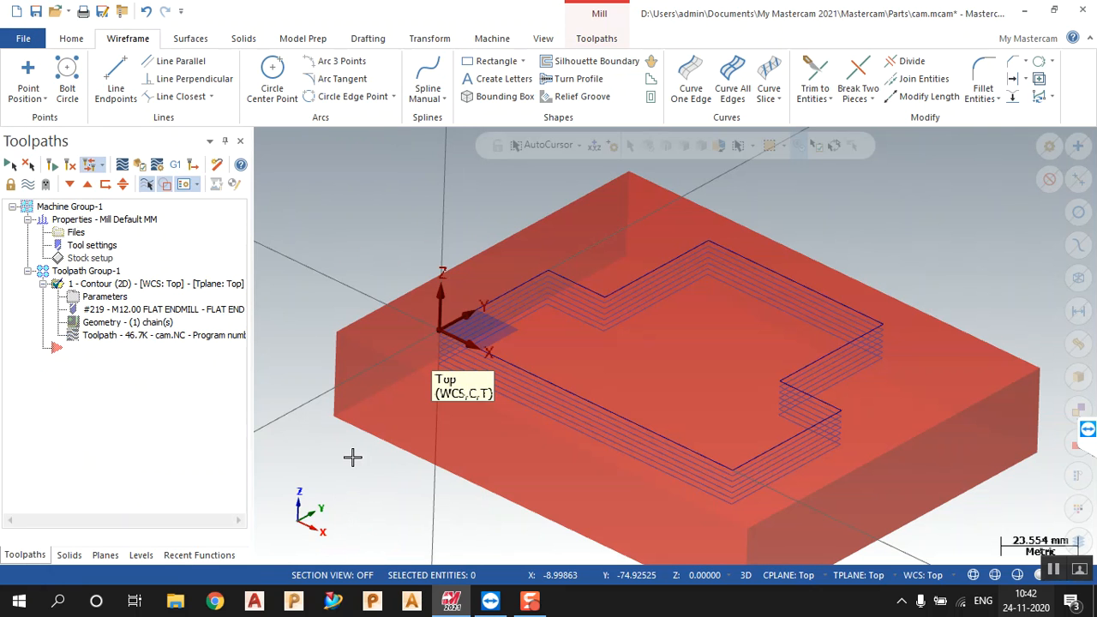
scroll(642, 331, "down", 2)
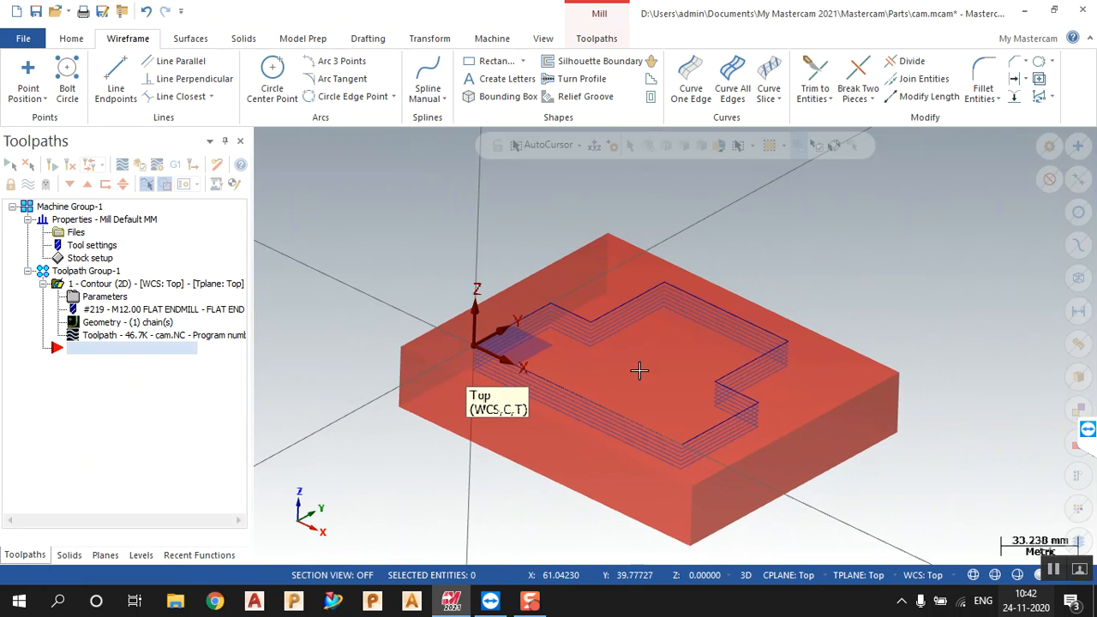
scroll(608, 390, "up", 1)
Return the stock display to Wire frame in the stock setup.
left_click(104, 262)
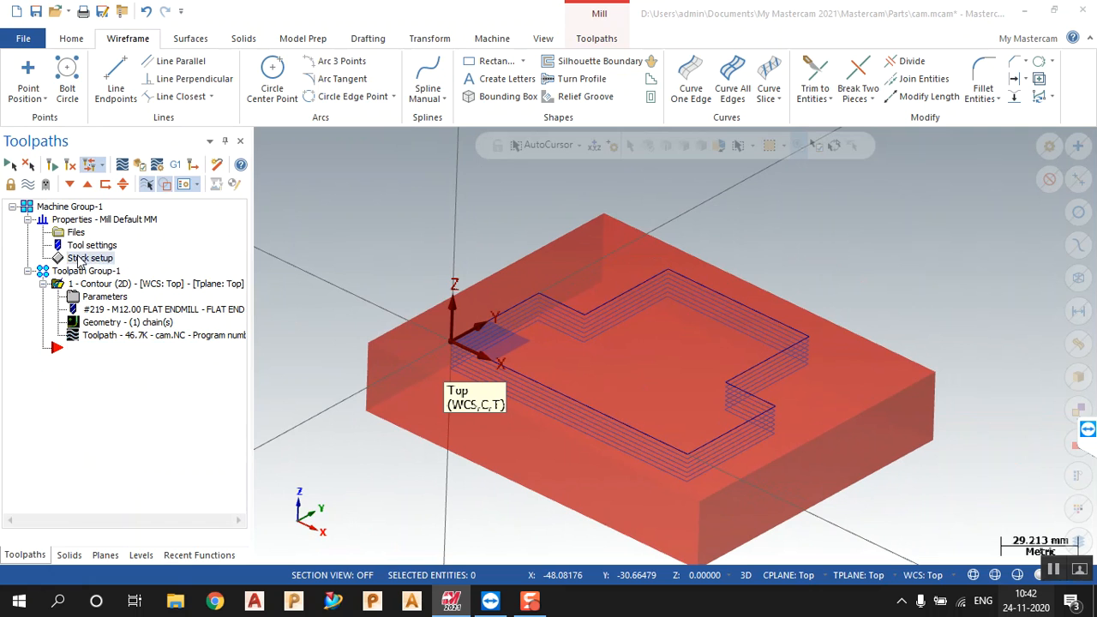
left_click(82, 310)
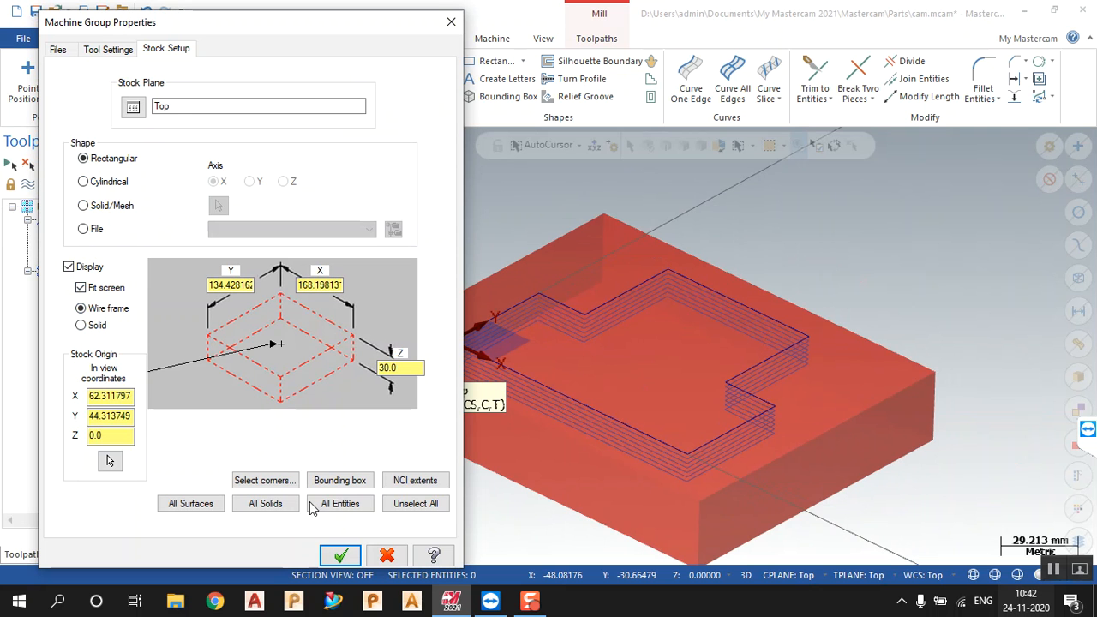
left_click(340, 556)
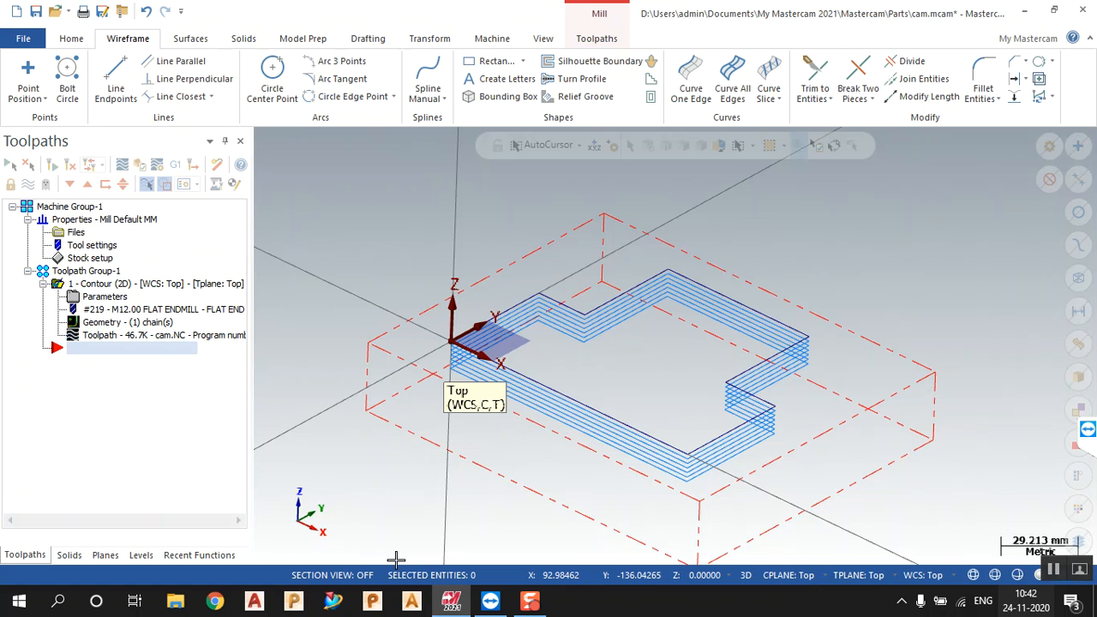
Start a 2D Area Mill toolpath and chain the stepped profile as its machining region.
left_click(605, 39)
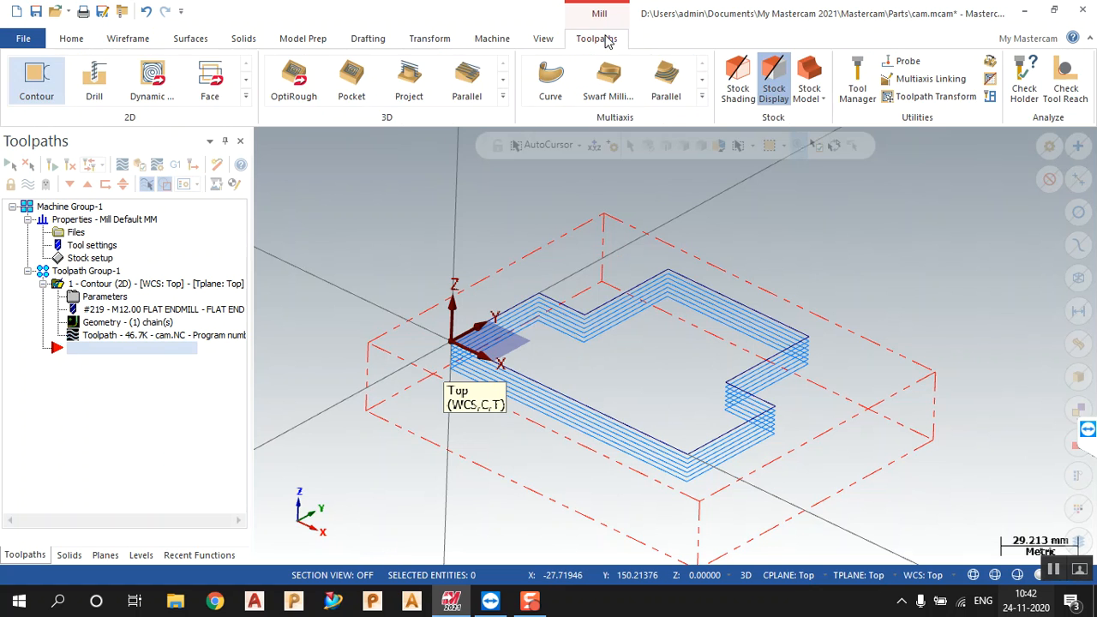
left_click(246, 97)
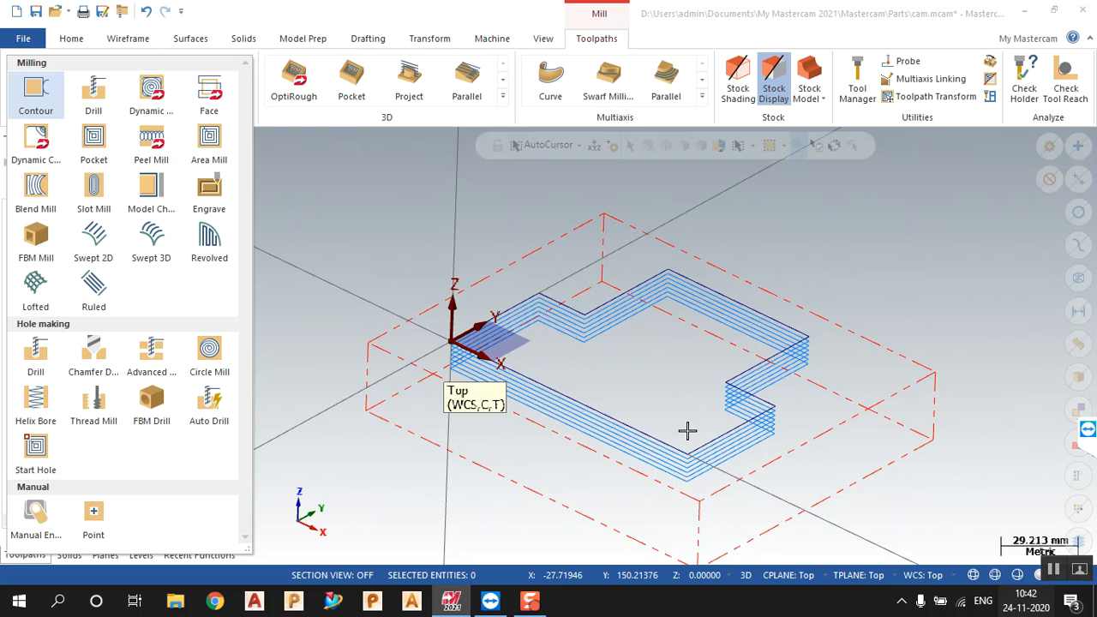
left_click(211, 151)
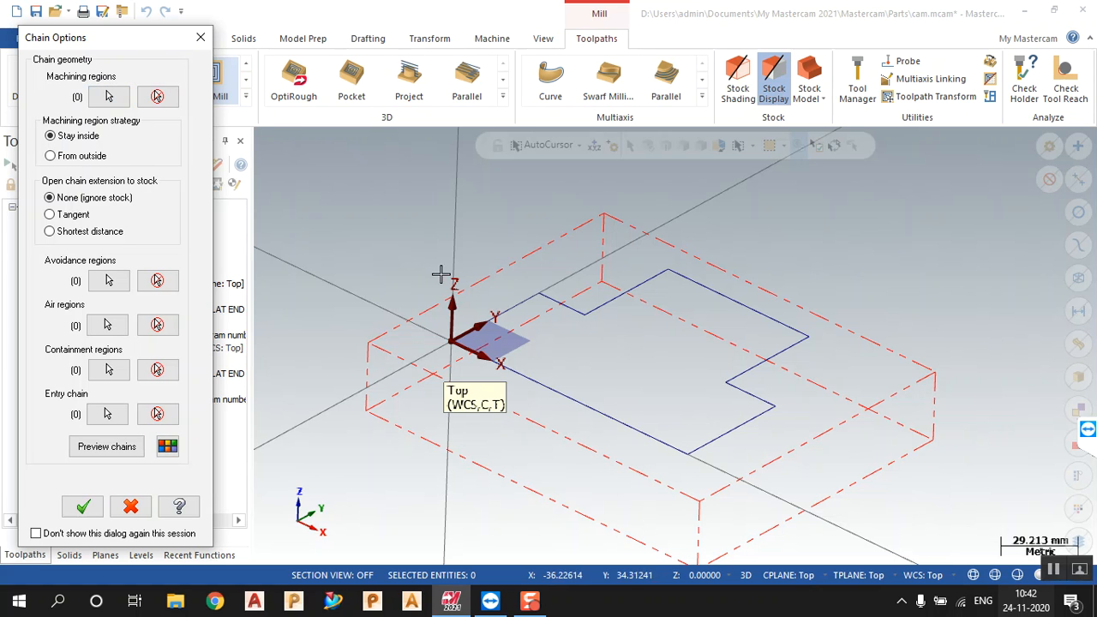
left_click(528, 301)
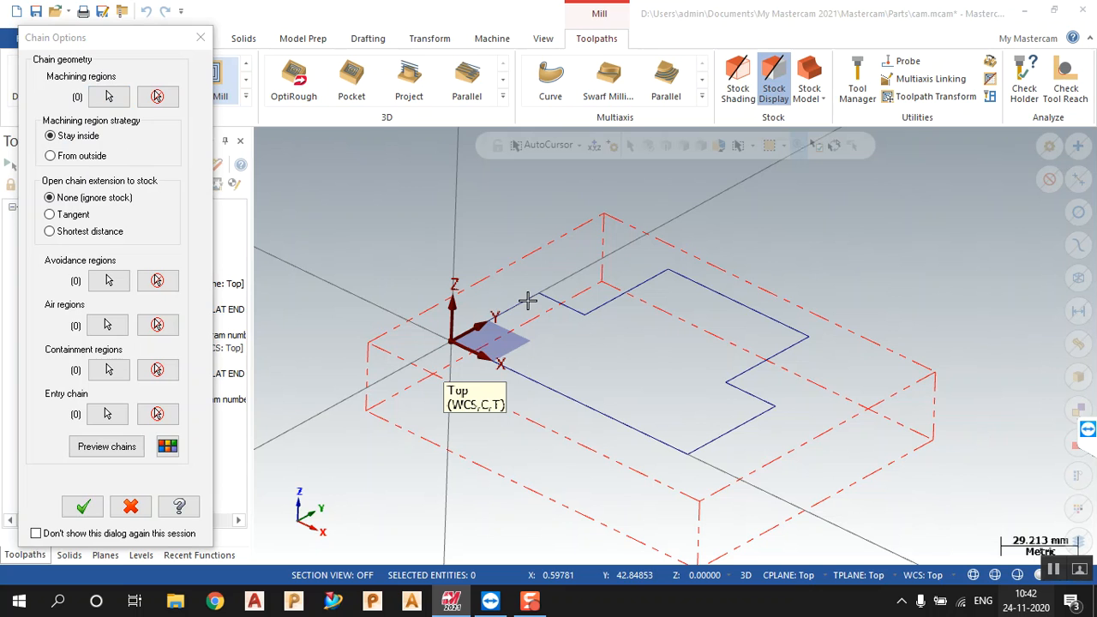
left_click(109, 96)
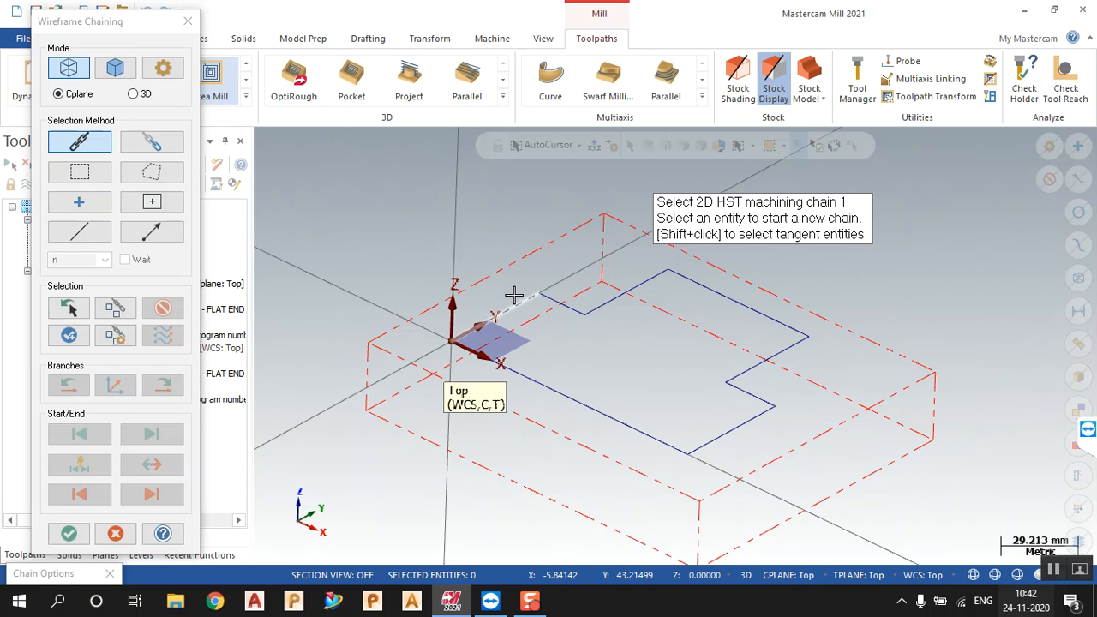
left_click(528, 301)
left_click(68, 537)
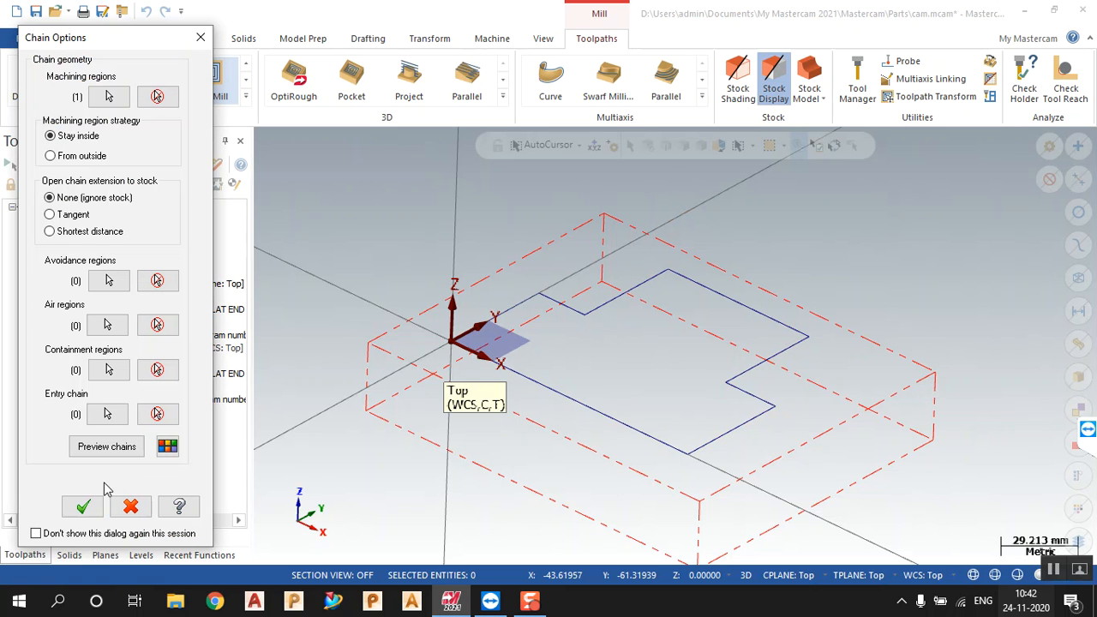
Preview the chained machining region with the Stay inside strategy and inspect the area it covers.
left_click(106, 446)
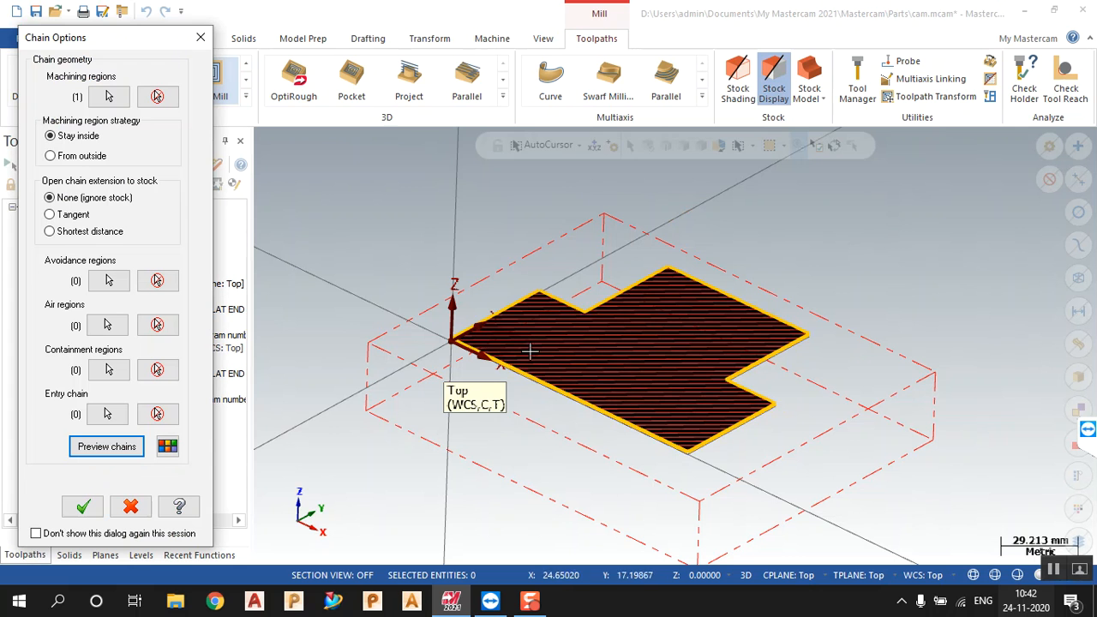
middle_click_drag(578, 284, 575, 316)
scroll(407, 399, "down", 1)
scroll(364, 419, "up", 1)
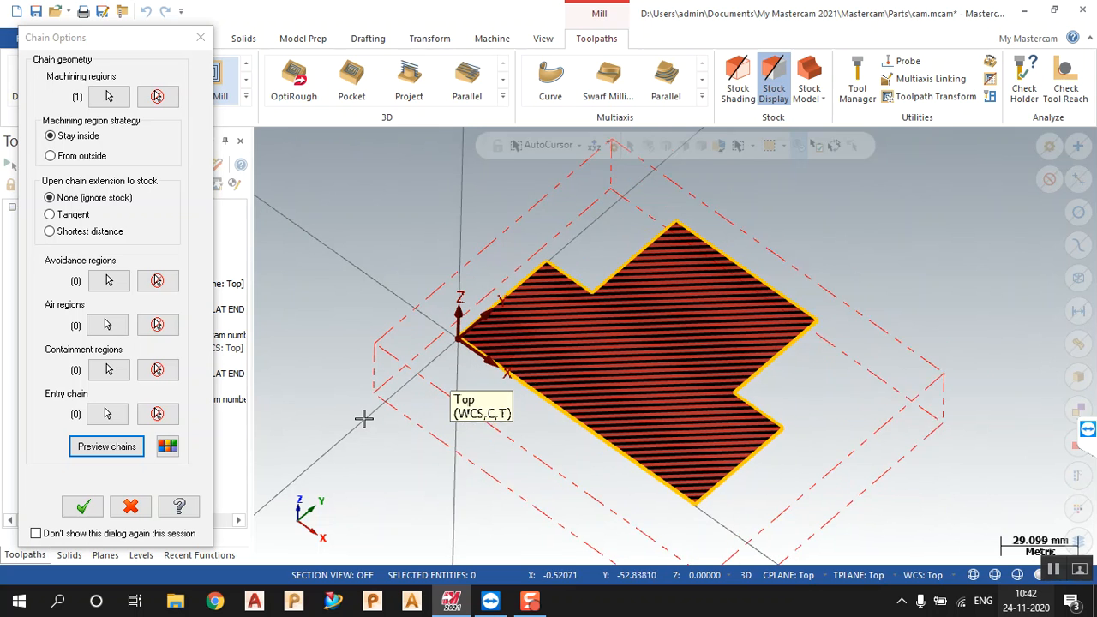
scroll(364, 418, "up", 1)
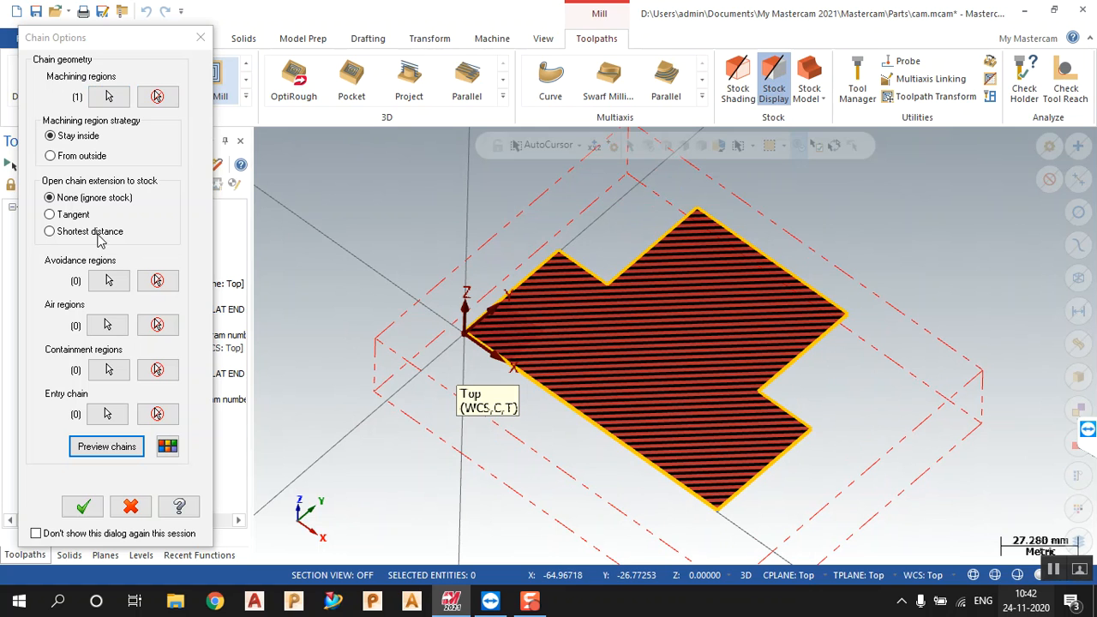
Preview the machining region with the From outside strategy, then restore Stay inside and preview the chains again.
left_click(80, 158)
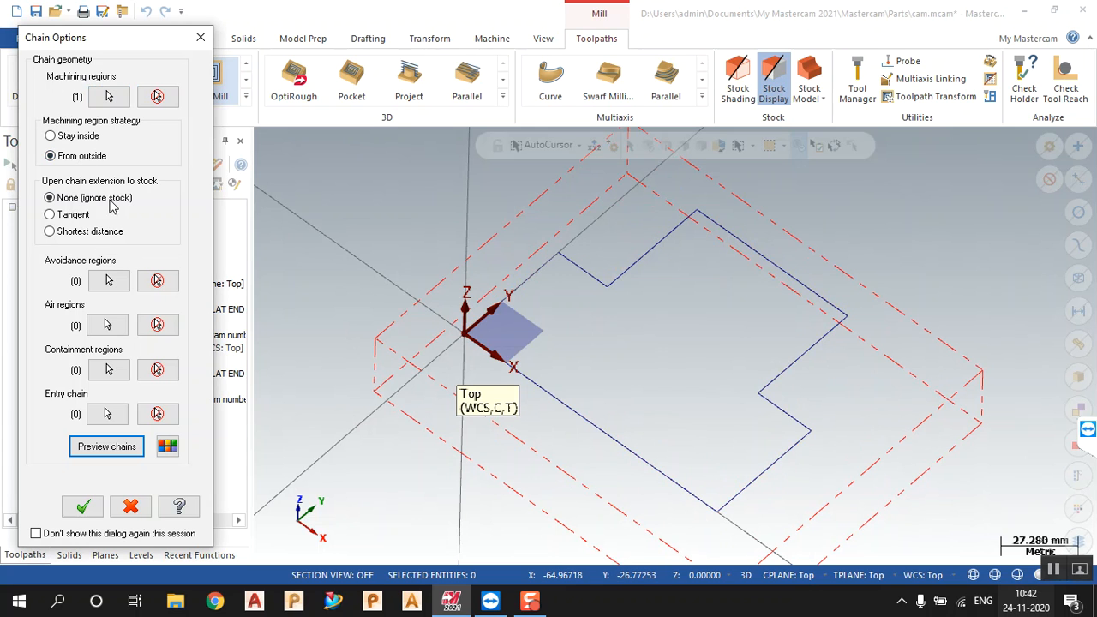
left_click(120, 450)
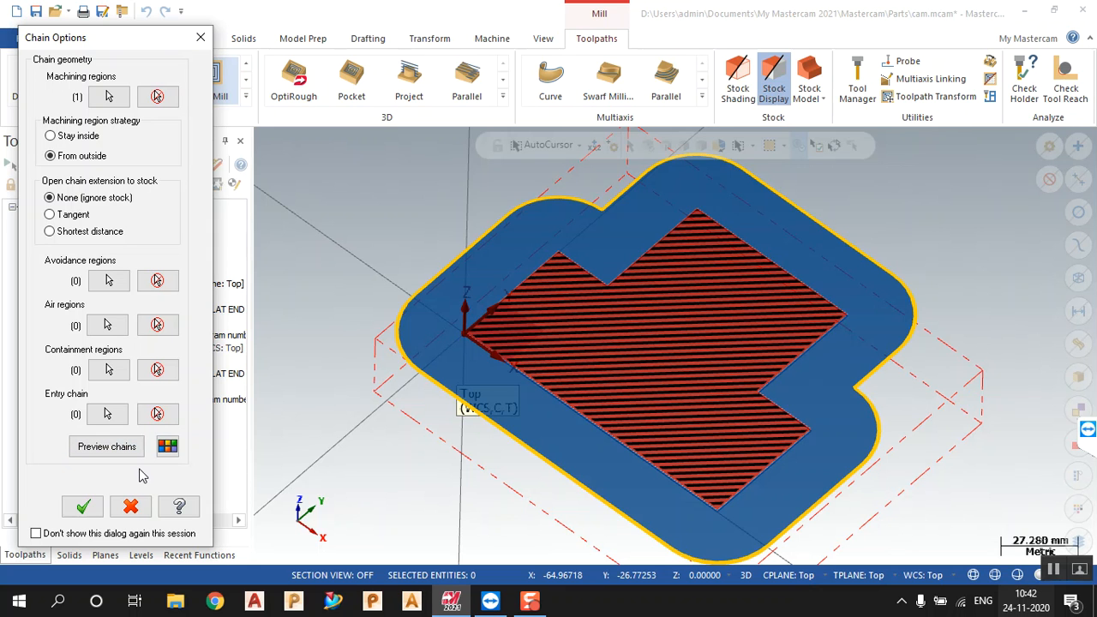
left_click(79, 138)
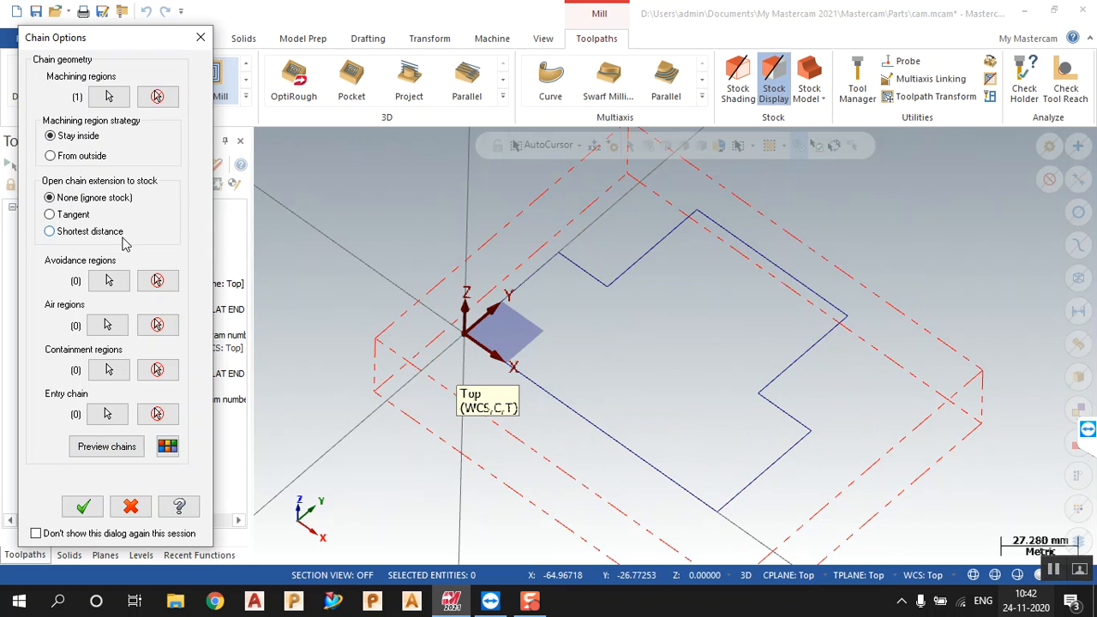
left_click(107, 448)
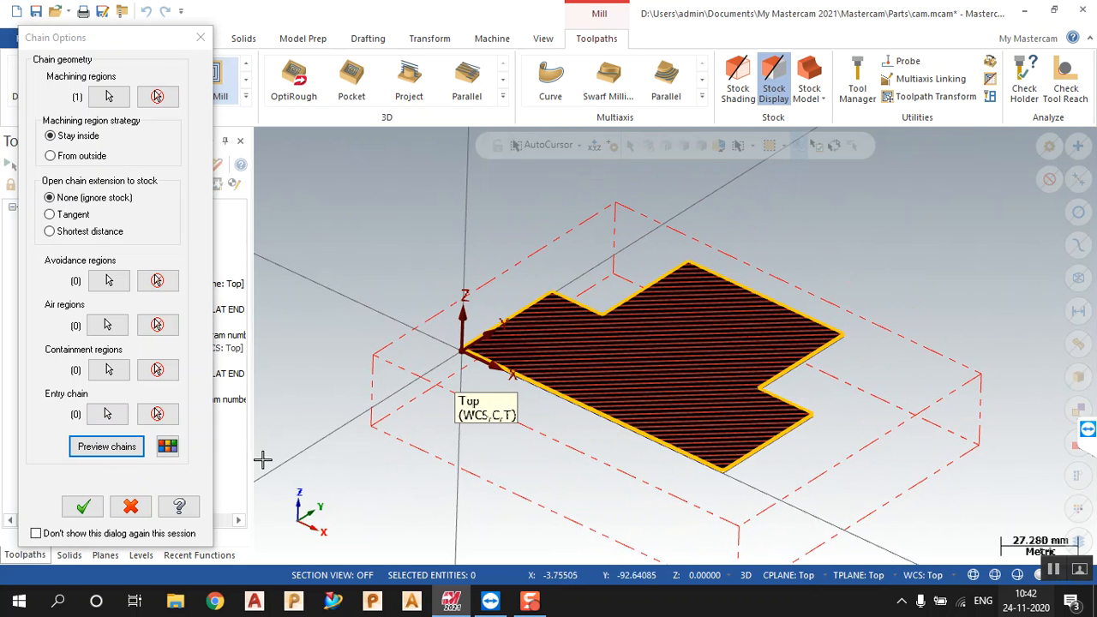
Accept the machining region, assign the 20 mm flat end mill, tool 223, from the library, and generate the Area Mill toolpath.
left_click(83, 507)
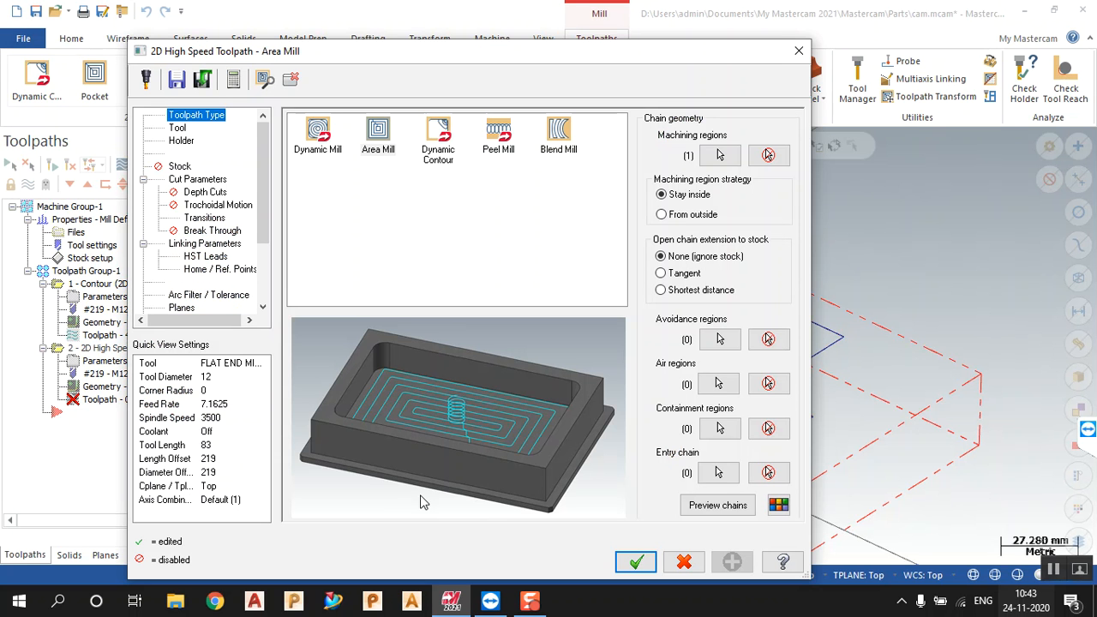
left_click(176, 128)
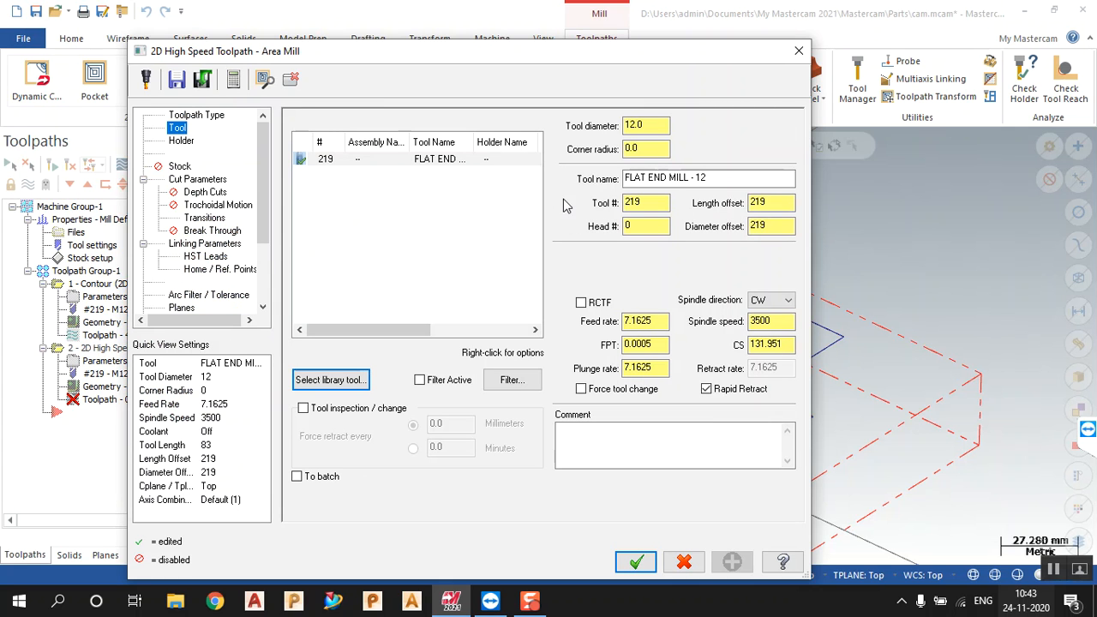
left_click(354, 383)
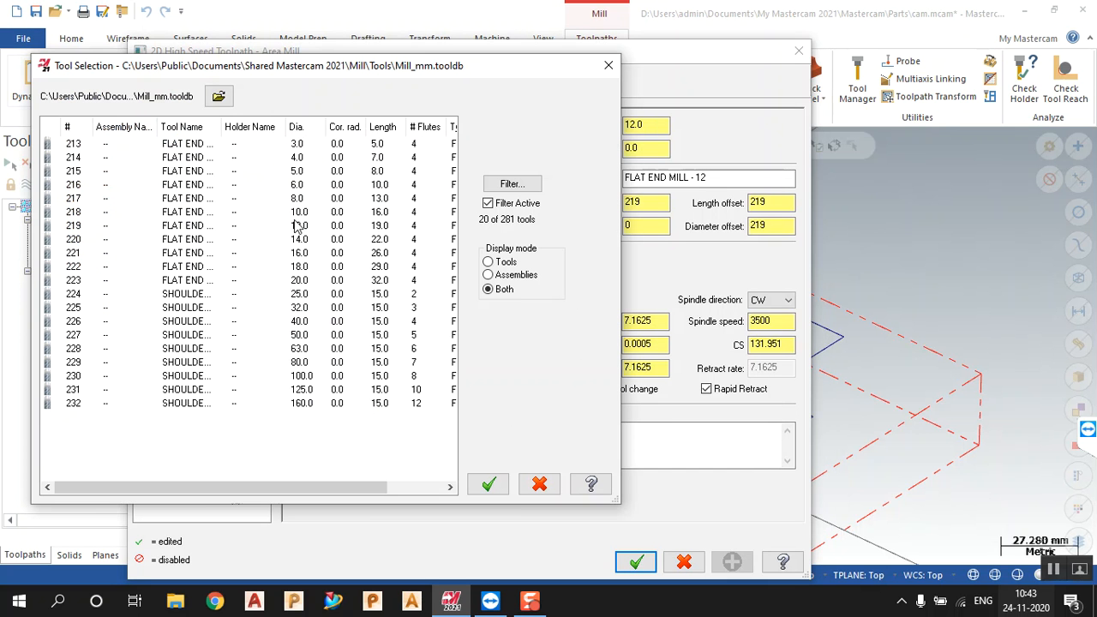
left_click(296, 283)
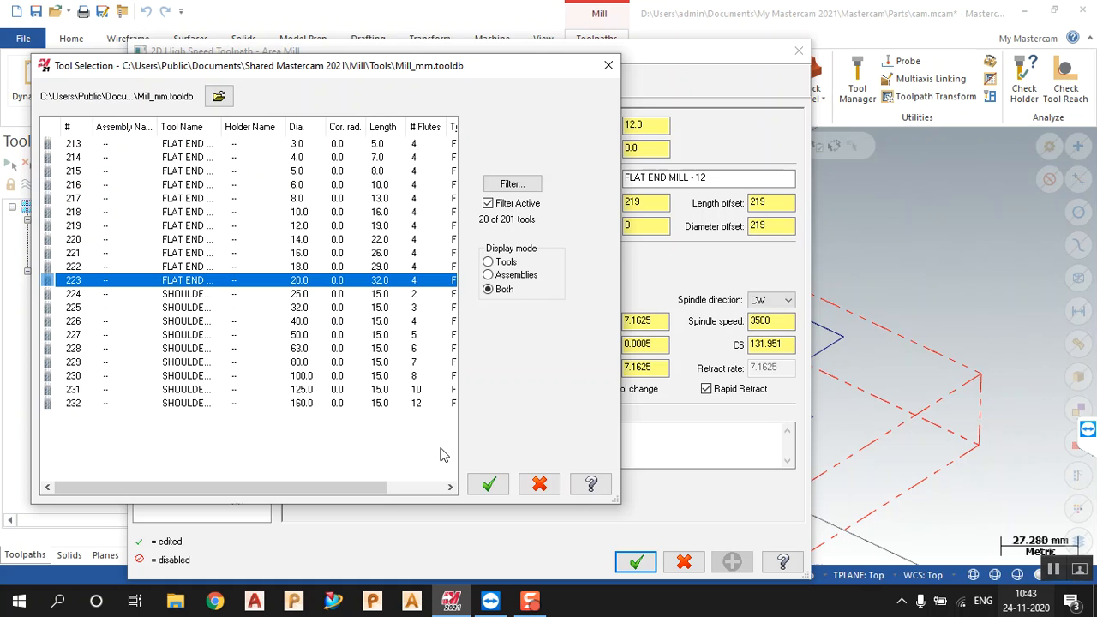
left_click(488, 485)
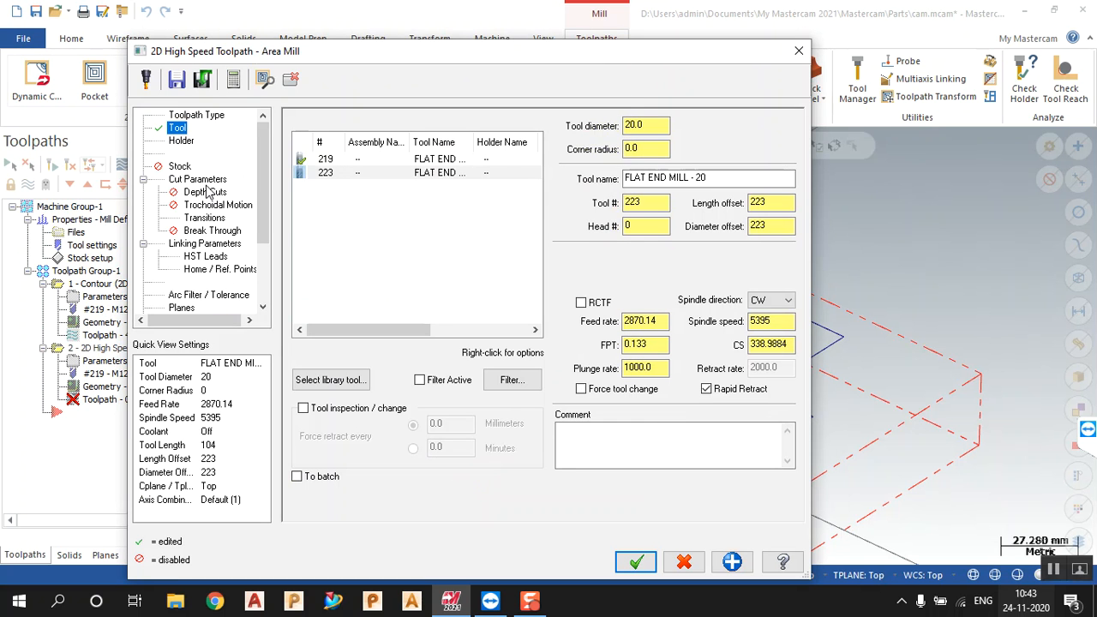
left_click(206, 181)
left_click(635, 562)
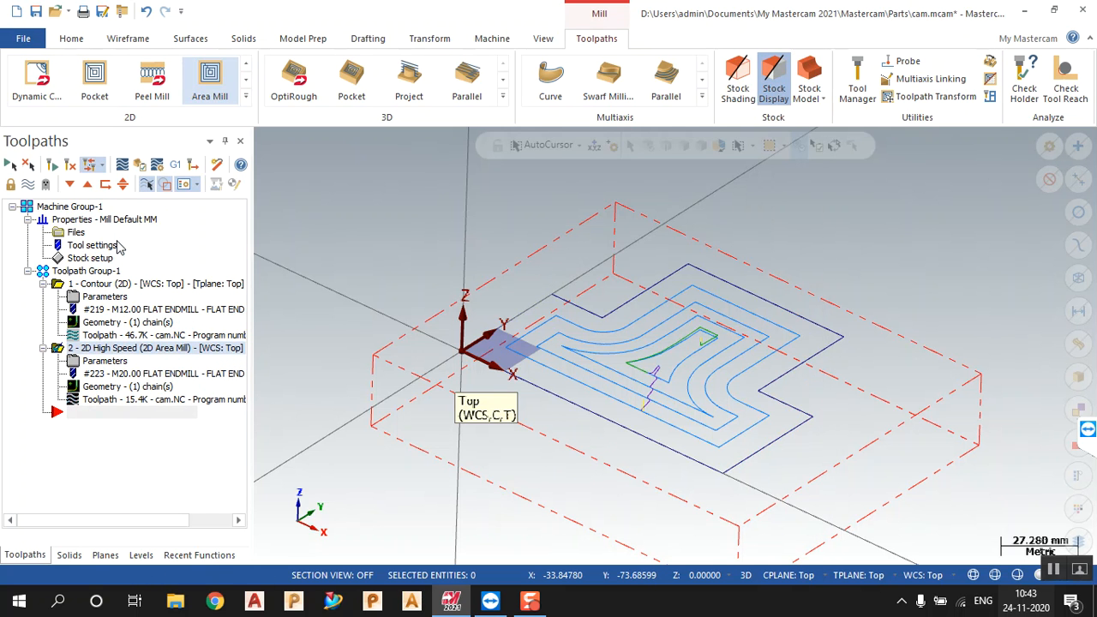
Backplot the Area Mill toolpath to the end at a faster playback speed, and close the backplot.
middle_click_drag(631, 494, 512, 417)
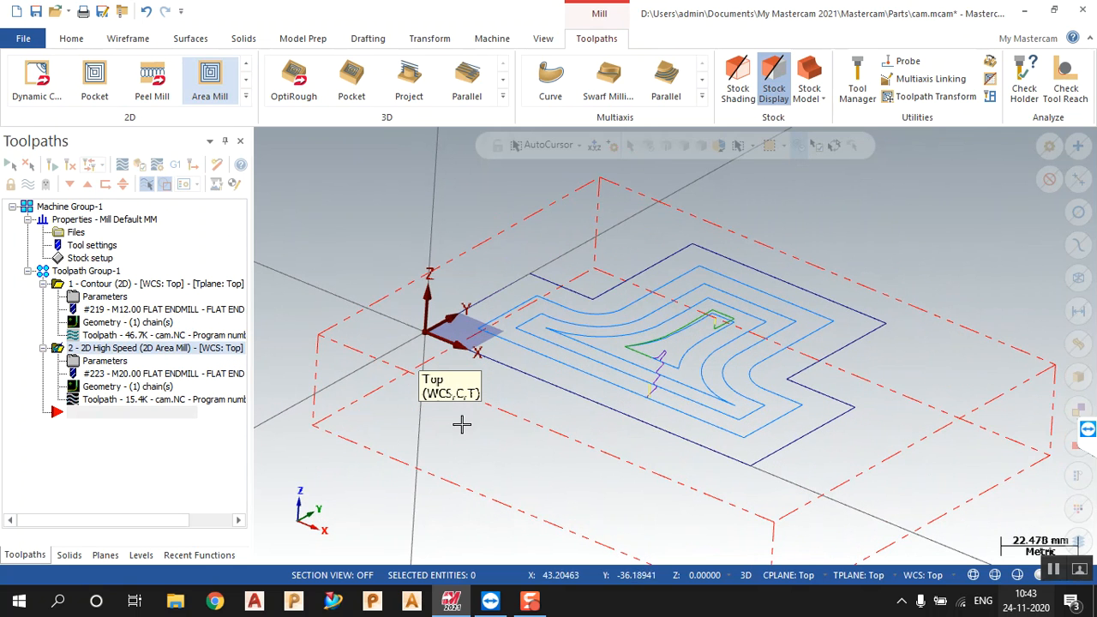
left_click(152, 400)
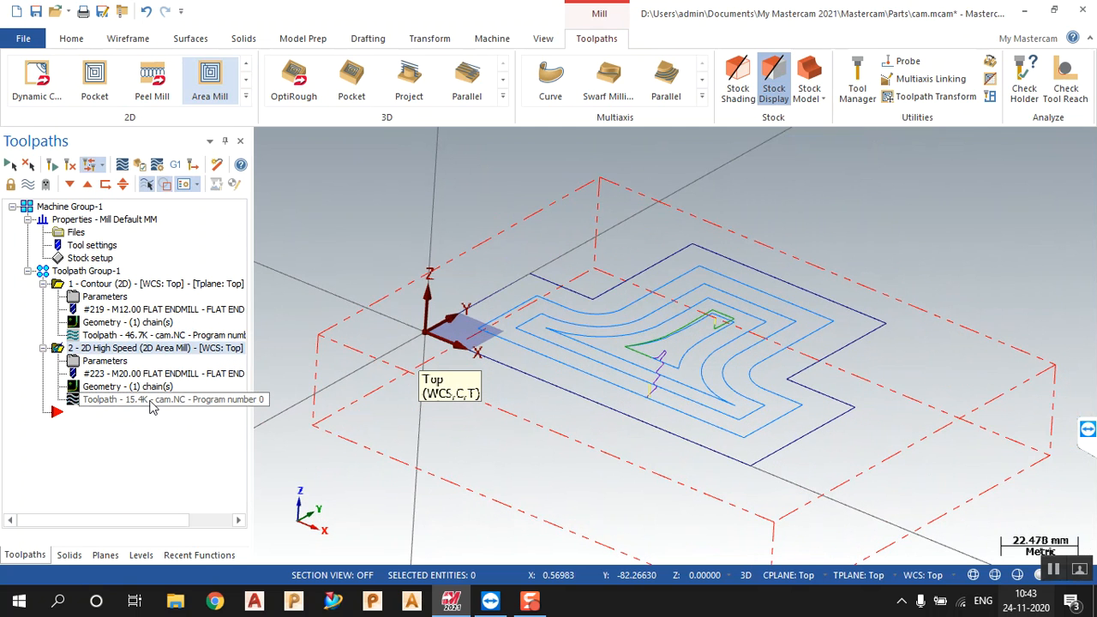
left_click(263, 140)
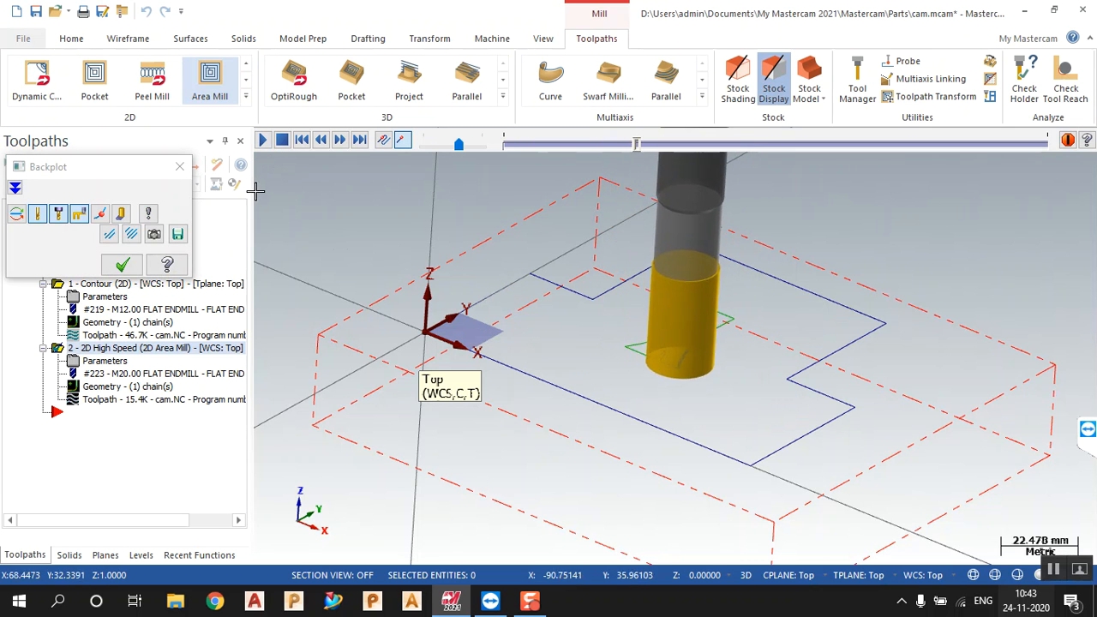
left_click(472, 147)
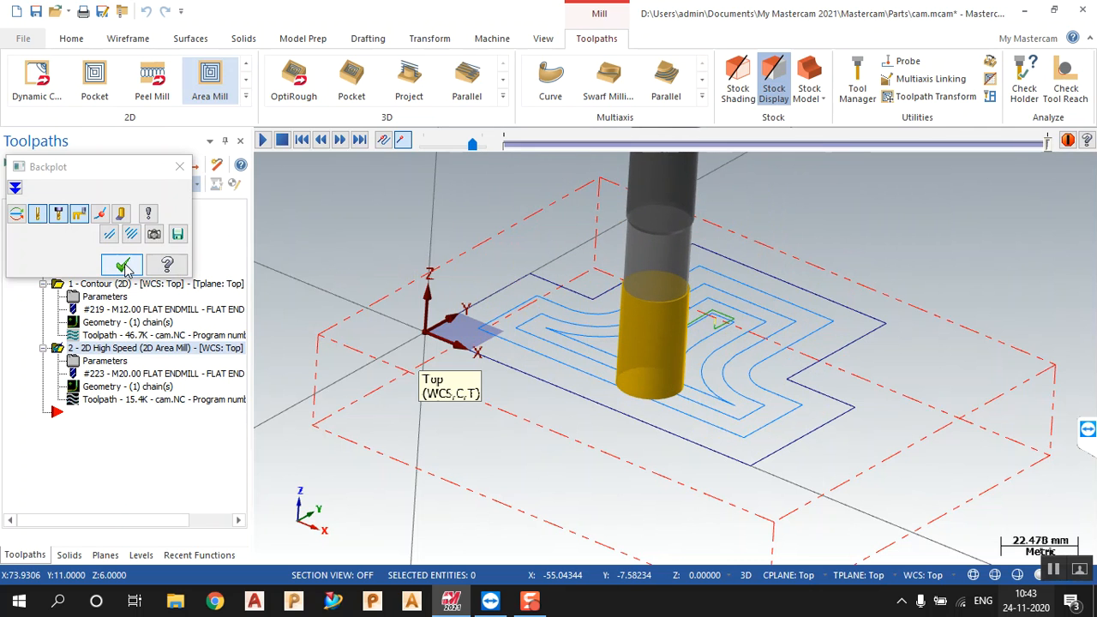
left_click(124, 266)
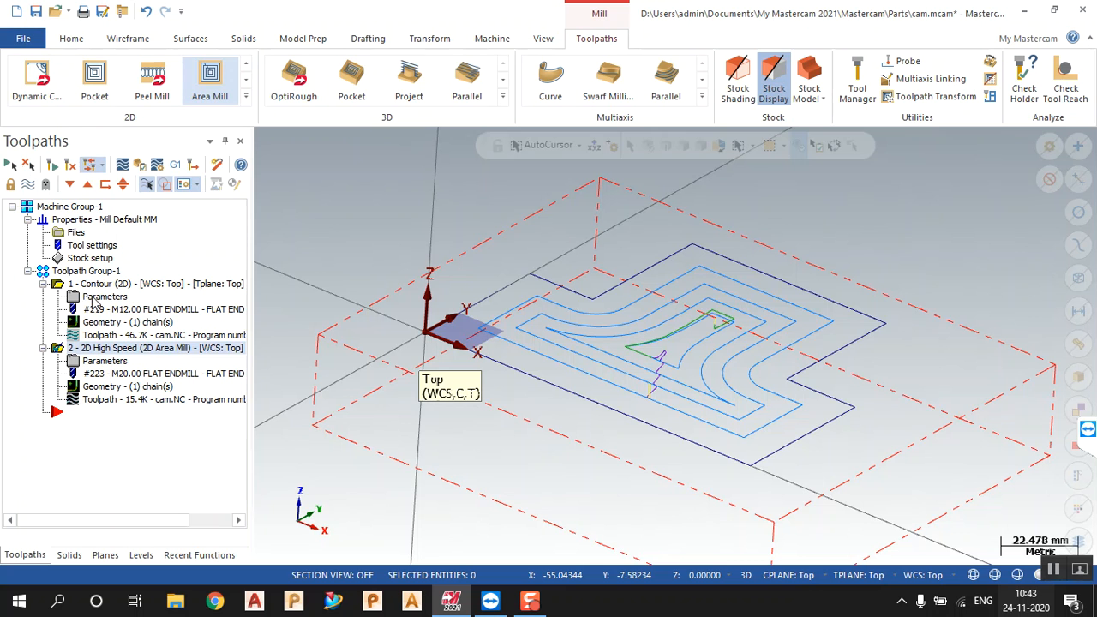
Enable depth cuts for the Area Mill operation with a max rough step of 2 mm.
left_click(101, 361)
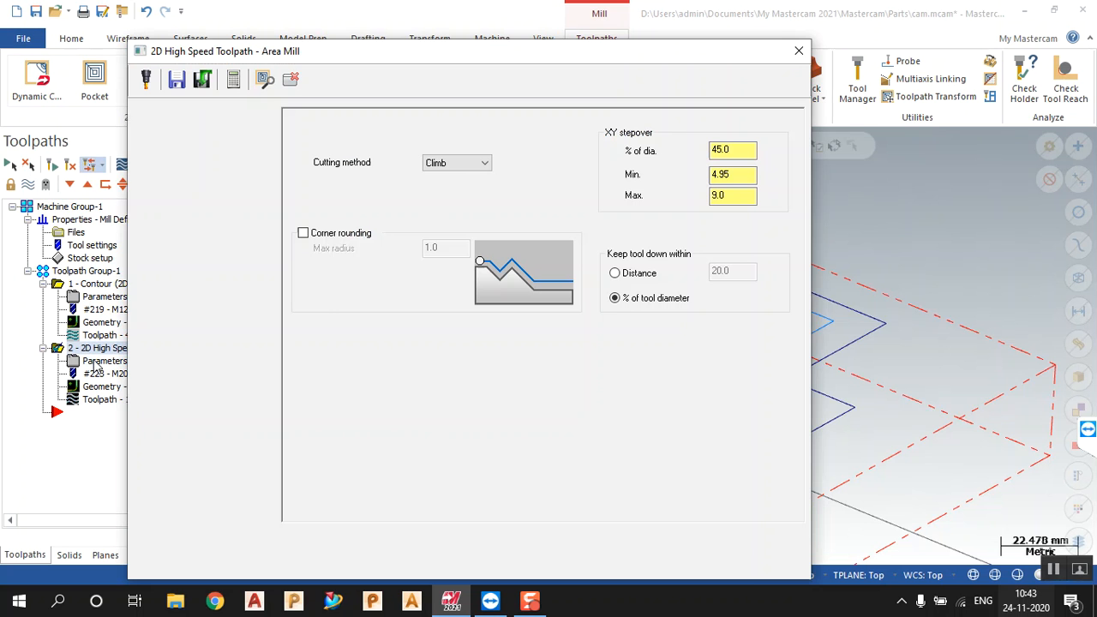
left_click(205, 193)
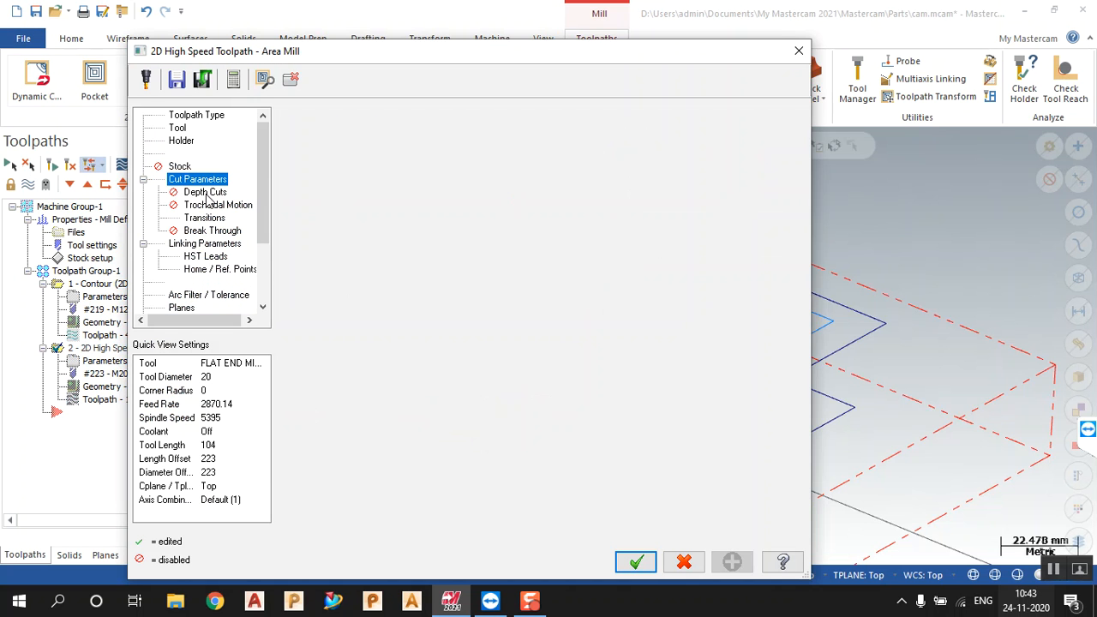
left_click(360, 121)
double_click(453, 147)
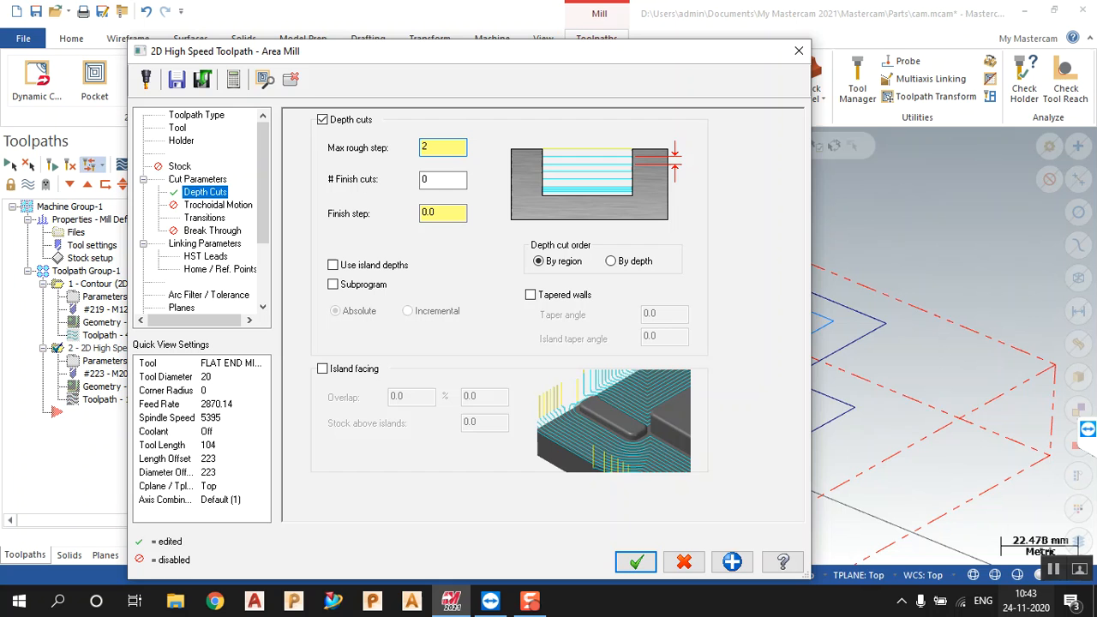
type("2")
Set the Area Mill depth to -12.0 absolute, recheck the depth cut settings, and accept the parameters.
left_click(221, 243)
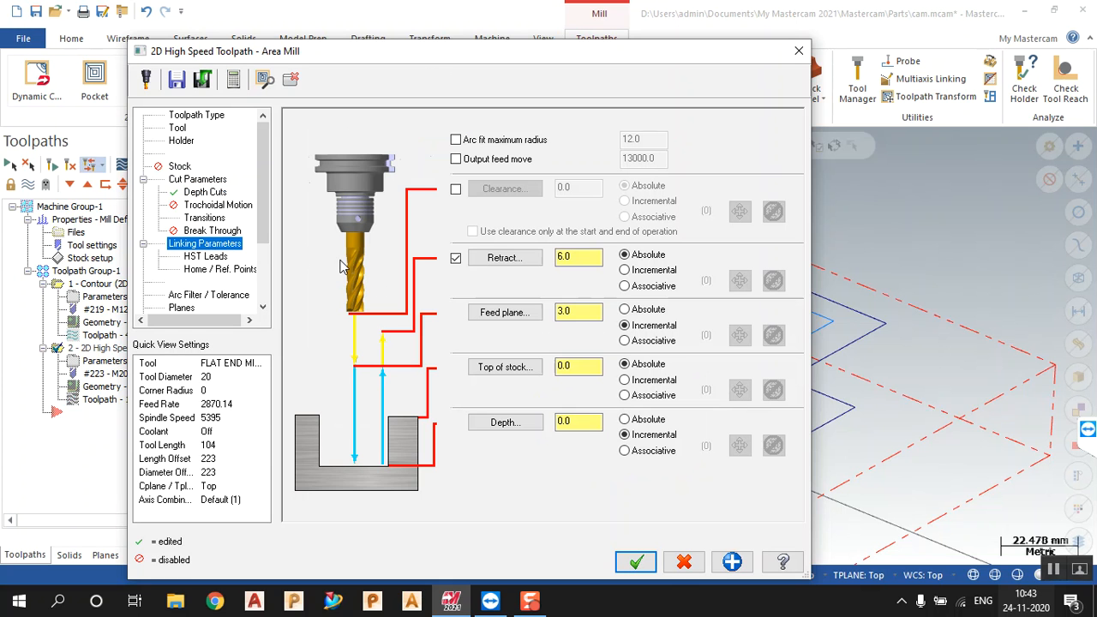
left_click(585, 423)
left_click(203, 192)
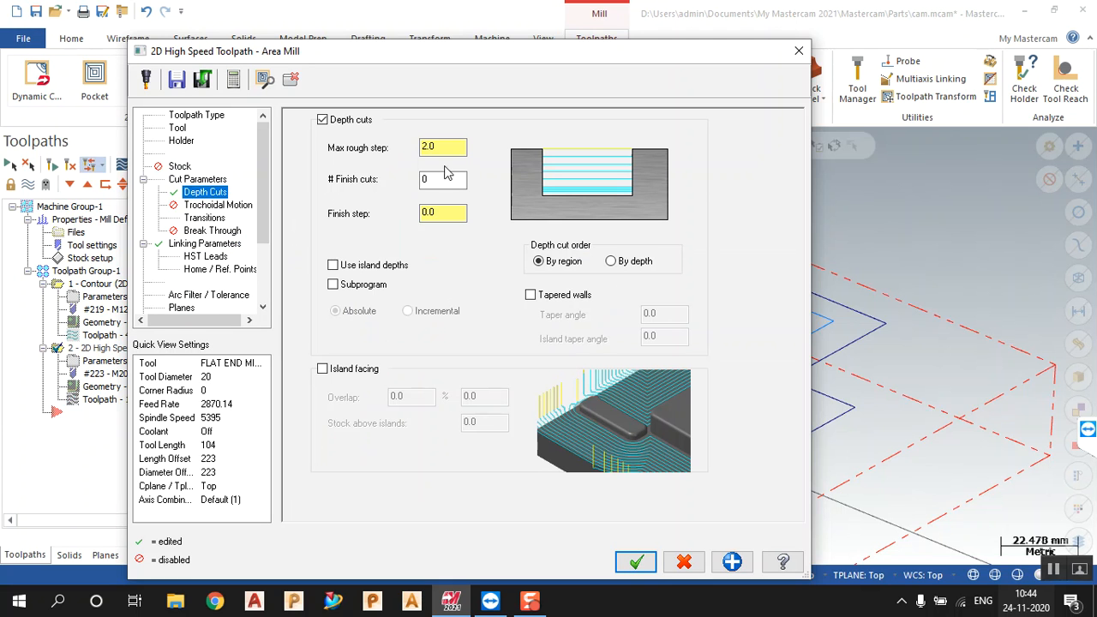
double_click(439, 148)
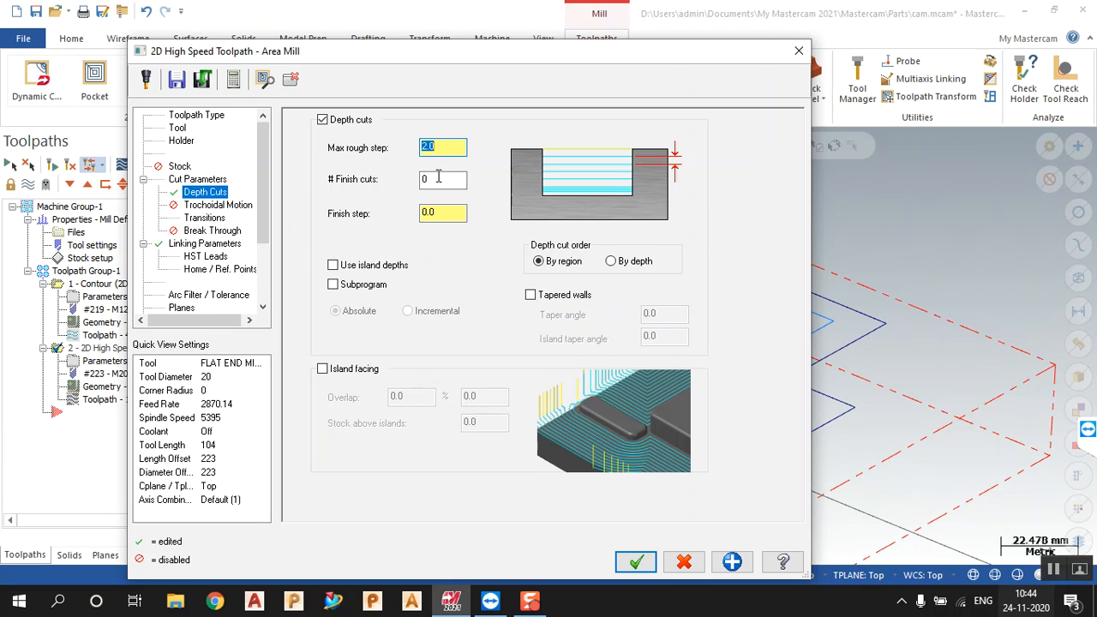
left_click(213, 245)
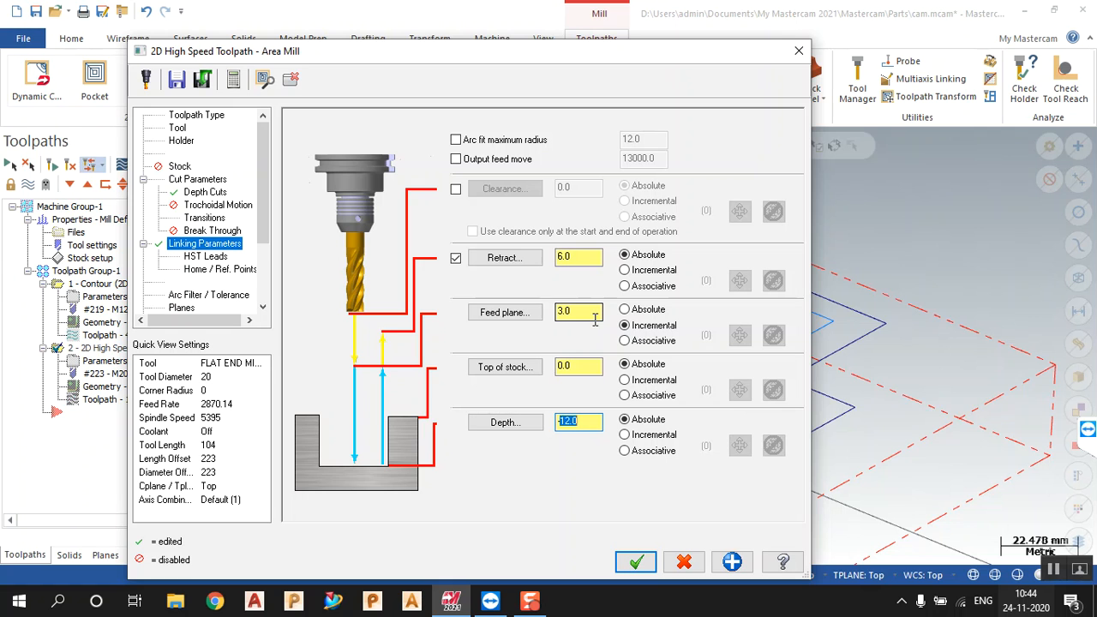
left_click(210, 192)
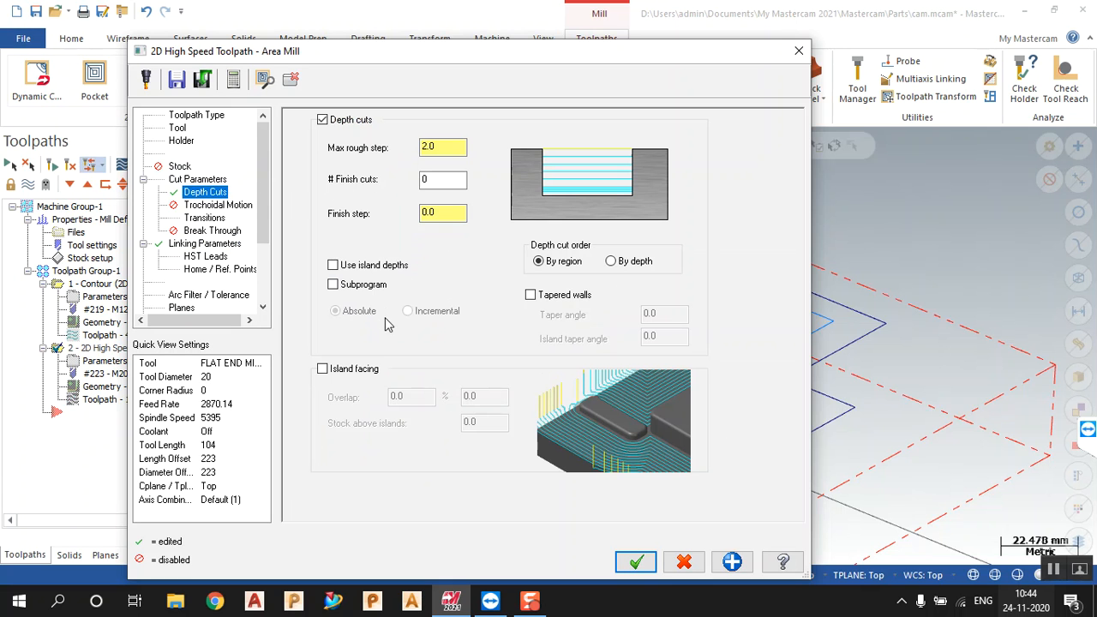
left_click(635, 562)
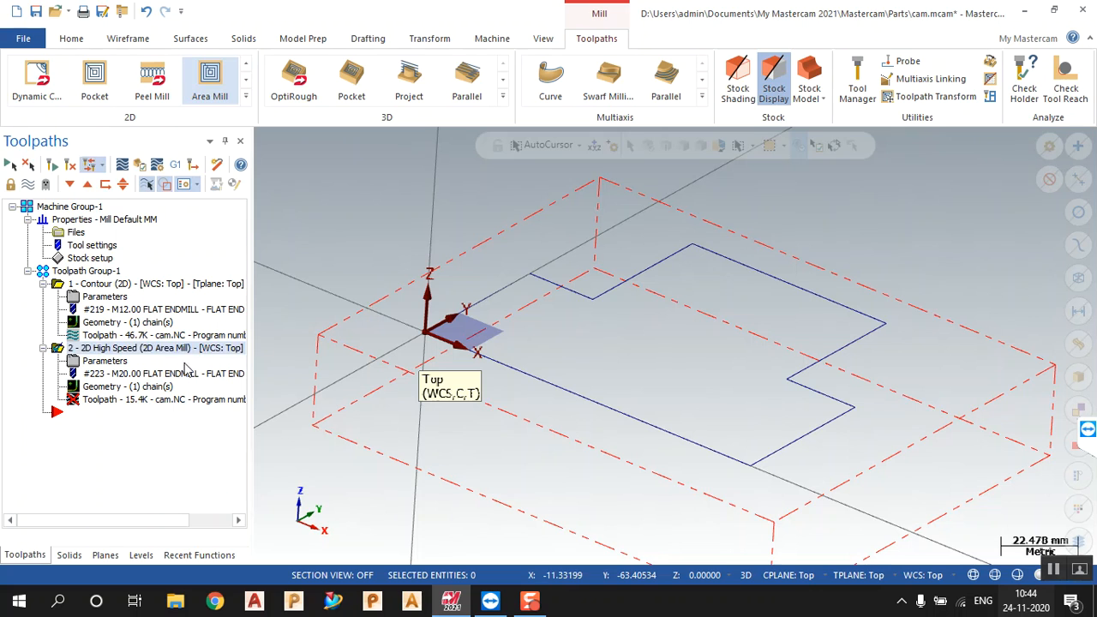
Regenerate the Area Mill toolpath with the multiple depth passes.
left_click(73, 165)
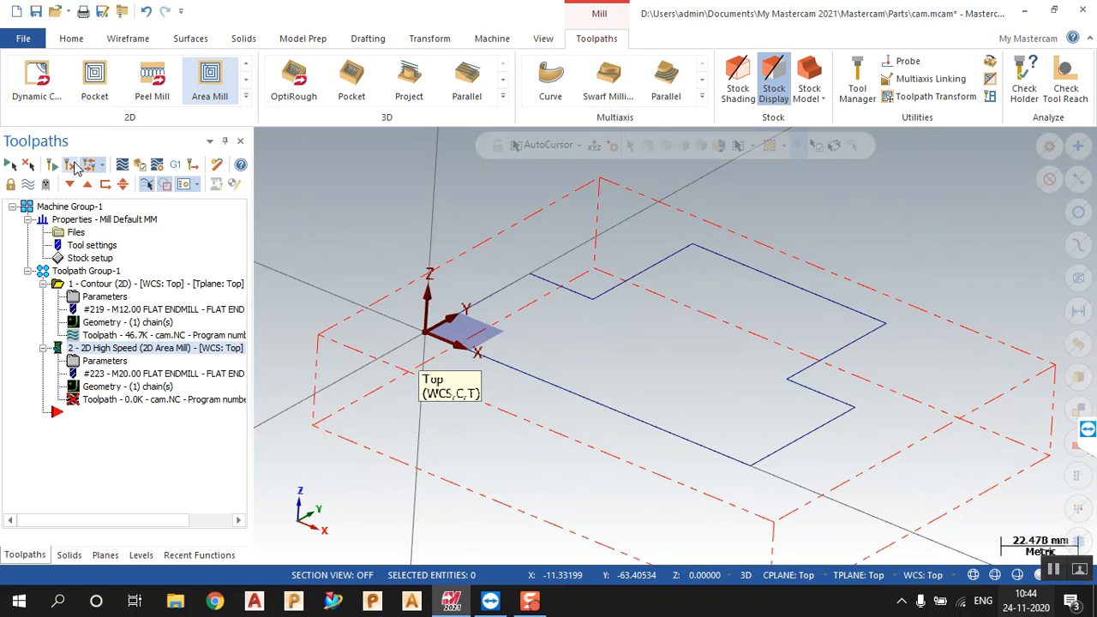
mouse_move(698, 336)
middle_mouse_down()
mouse_move(683, 343)
mouse_move(686, 367)
mouse_move(686, 335)
middle_mouse_up()
scroll(672, 352, "down", 1)
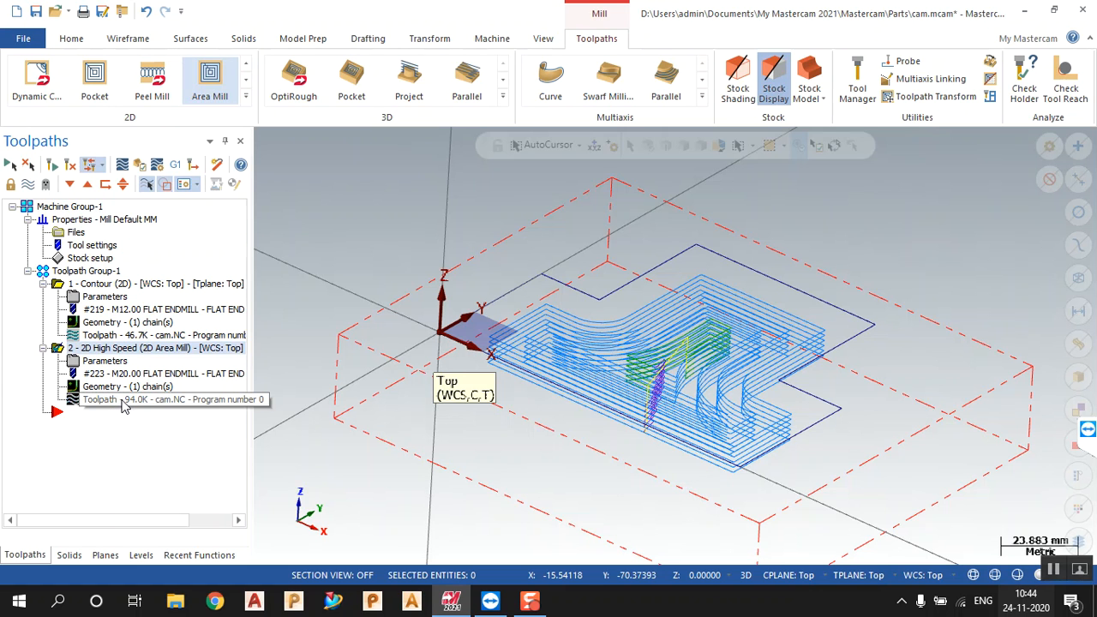
Verify the Area Mill operation in a maximized Mastercam Simulator and play the material removal on the stock.
double_click(159, 405)
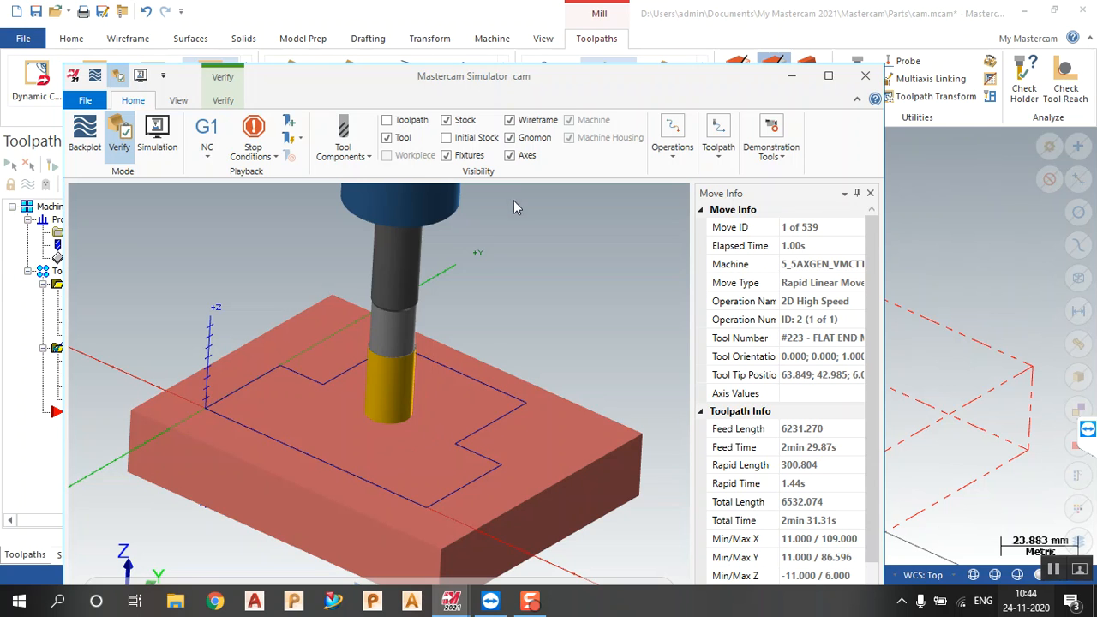
double_click(571, 86)
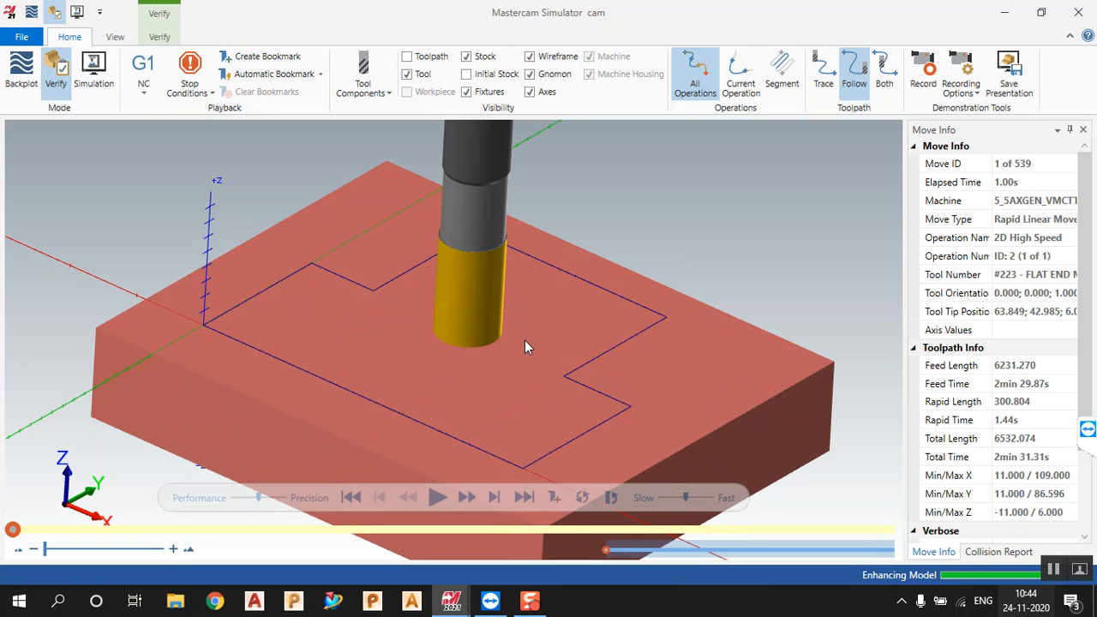
left_click(438, 498)
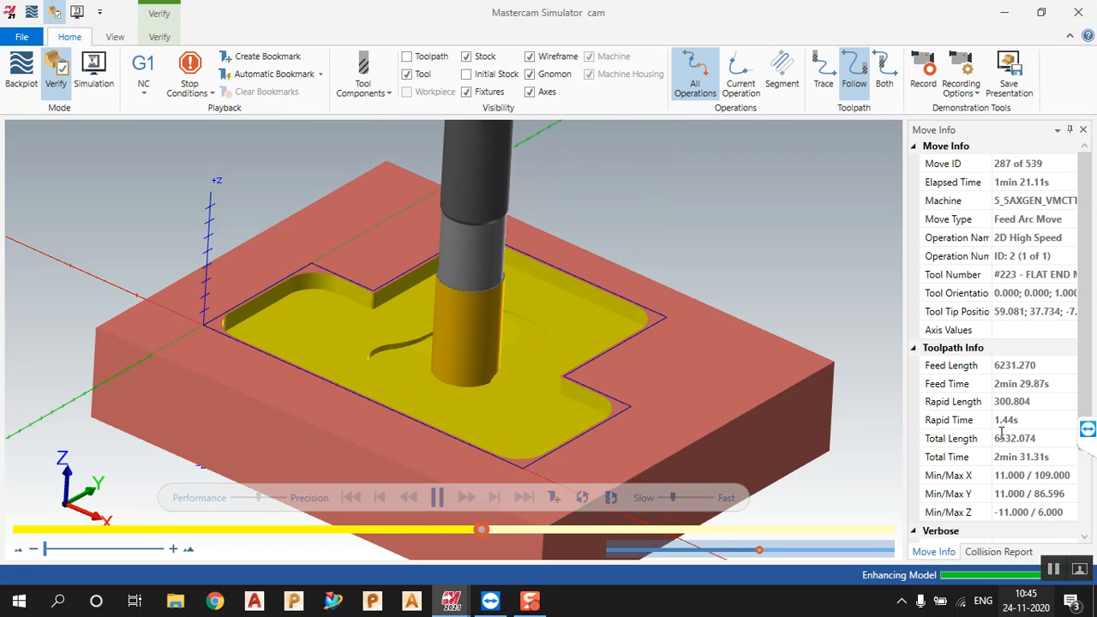
Examine the feed, rapid and total times and lengths in the simulator's toolpath information, and close the simulator.
scroll(1016, 487, "down", 3)
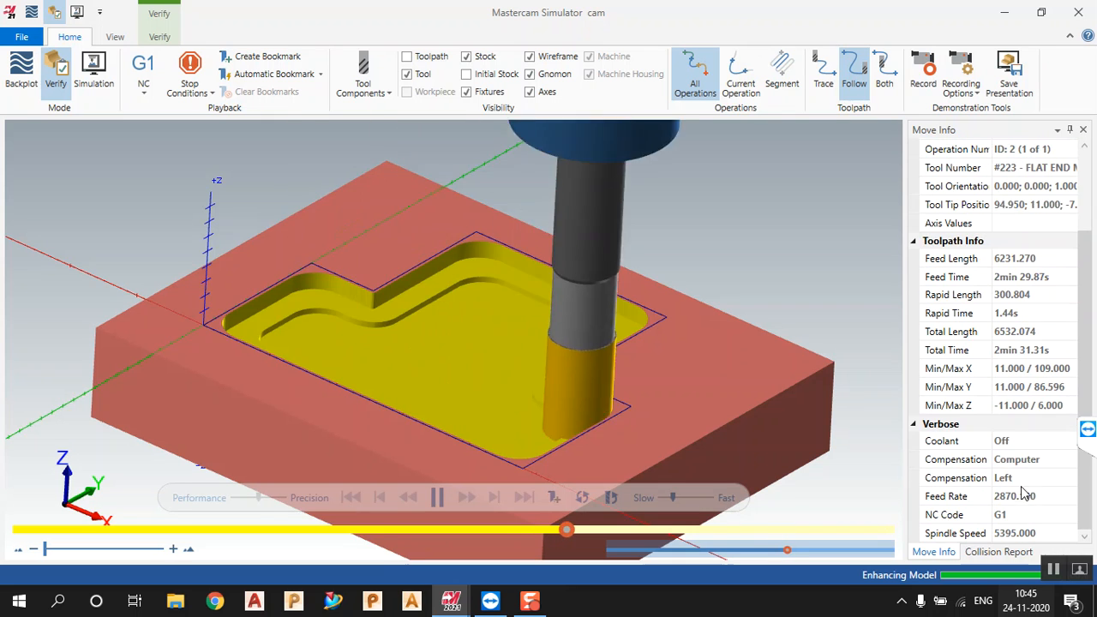
scroll(1020, 361, "up", 1)
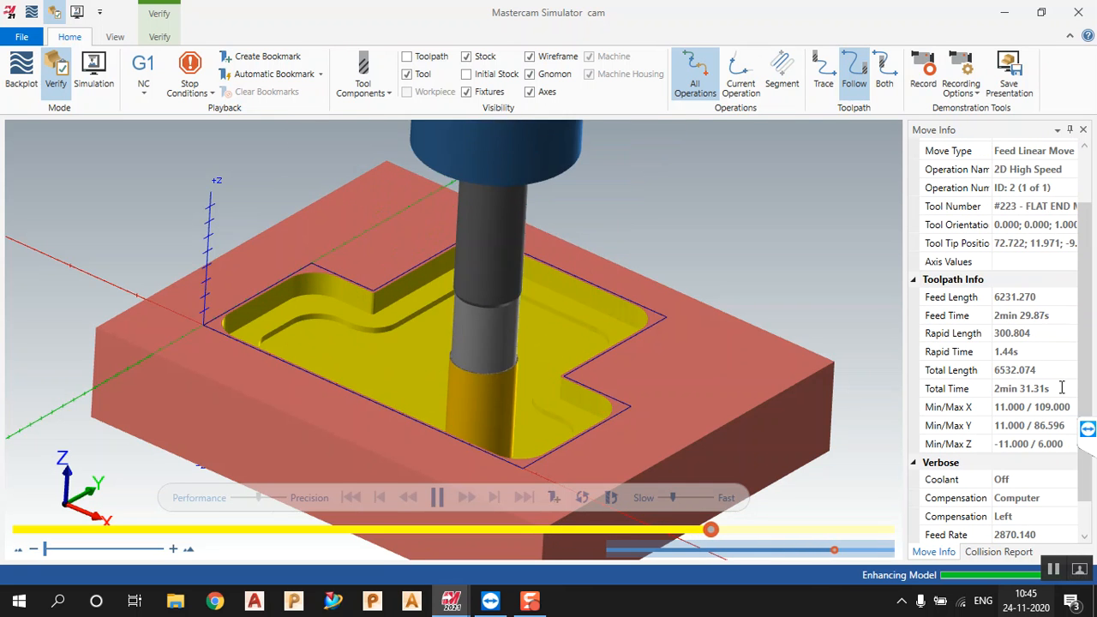
left_click(1022, 389)
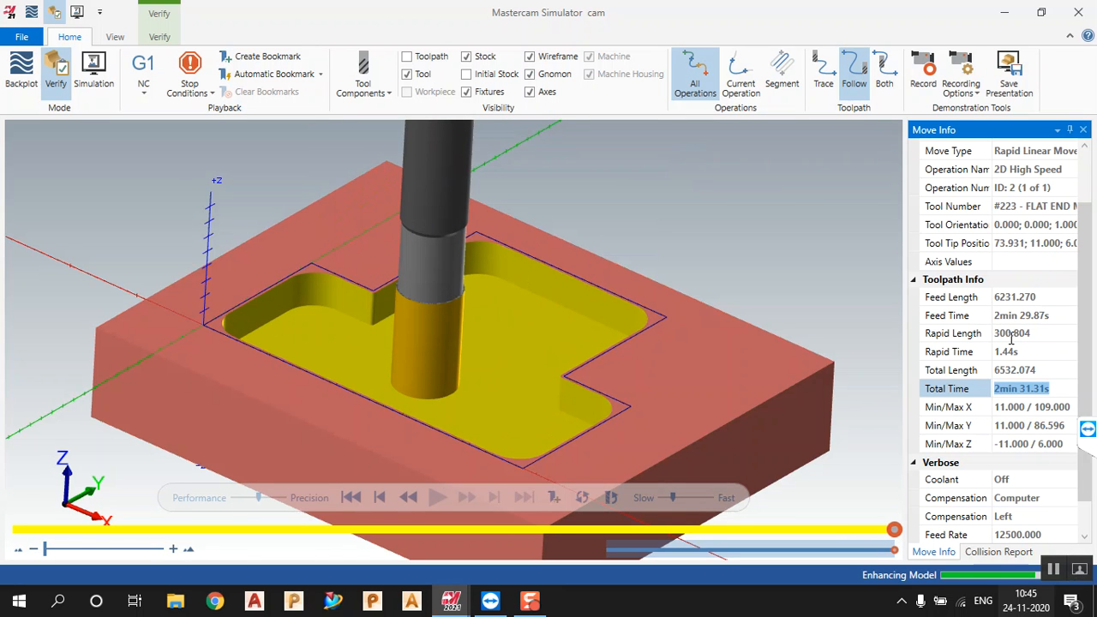
double_click(1036, 314)
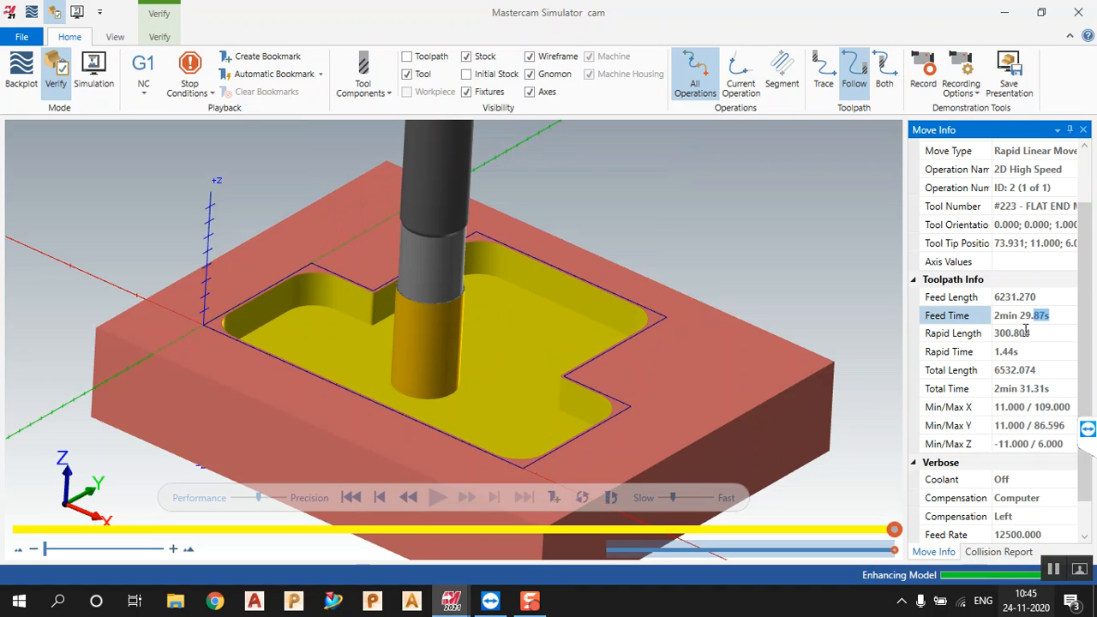
double_click(1026, 333)
double_click(1024, 353)
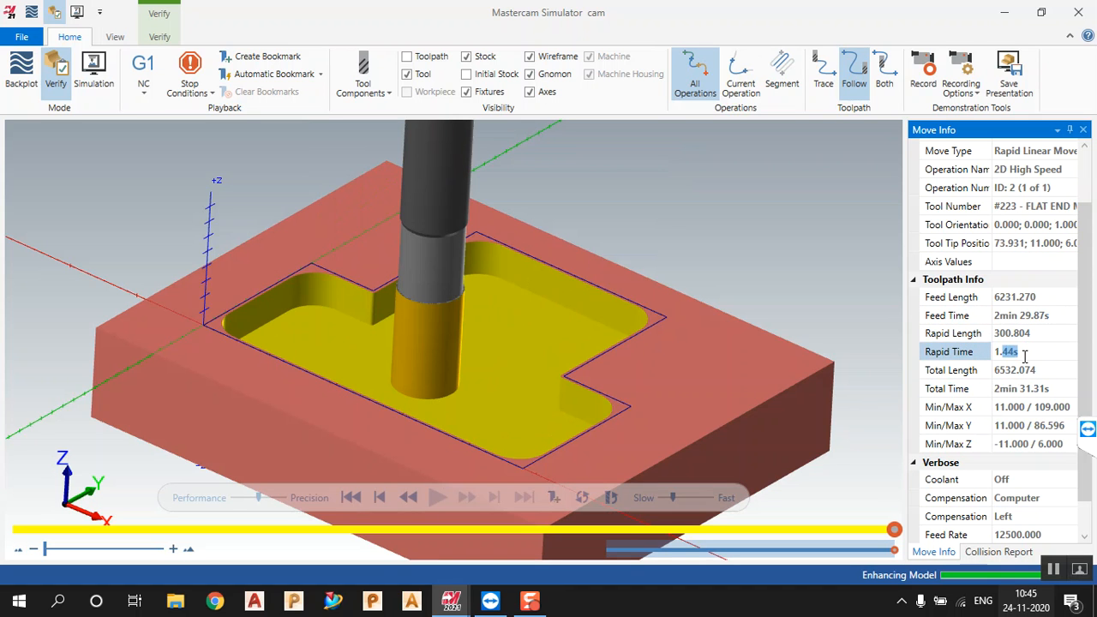
double_click(1025, 388)
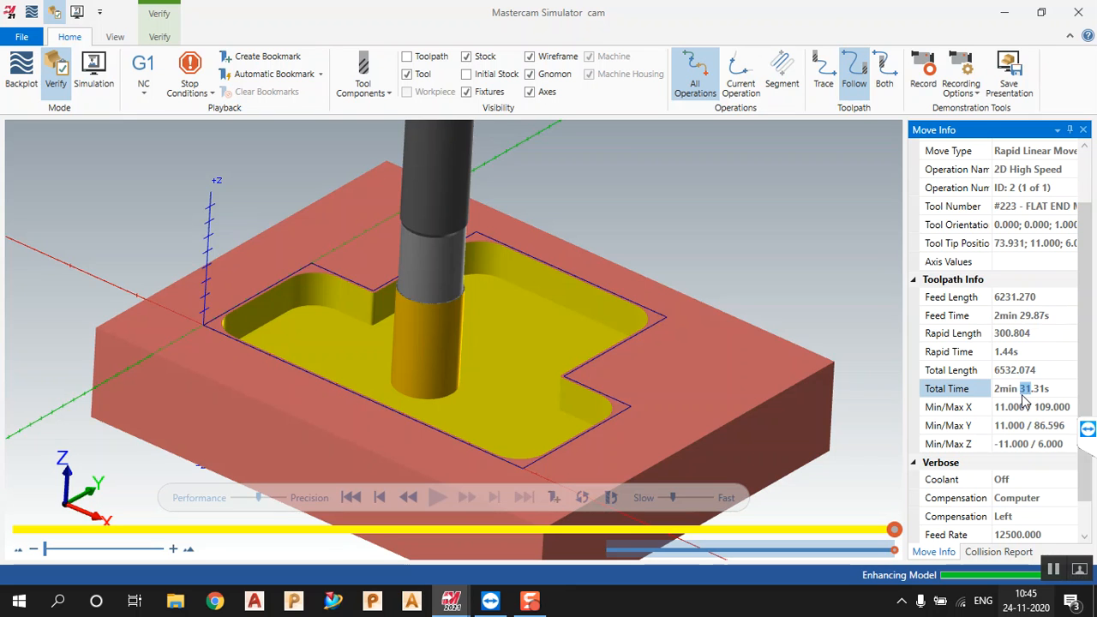
left_click(1014, 371)
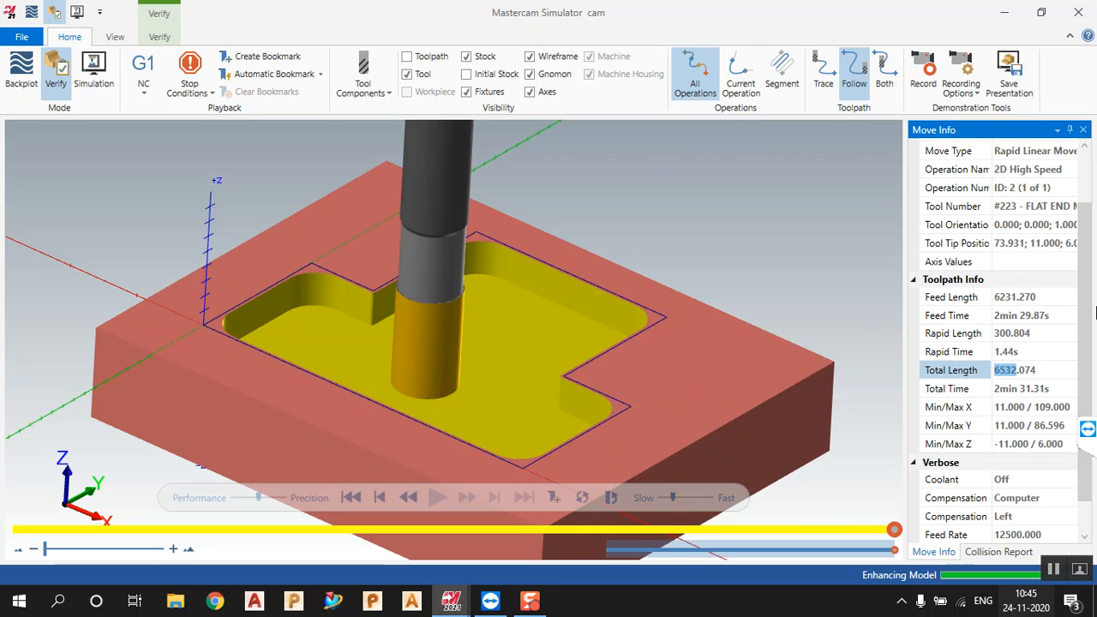
left_click(1058, 353)
left_click(1057, 389)
left_click(1062, 407)
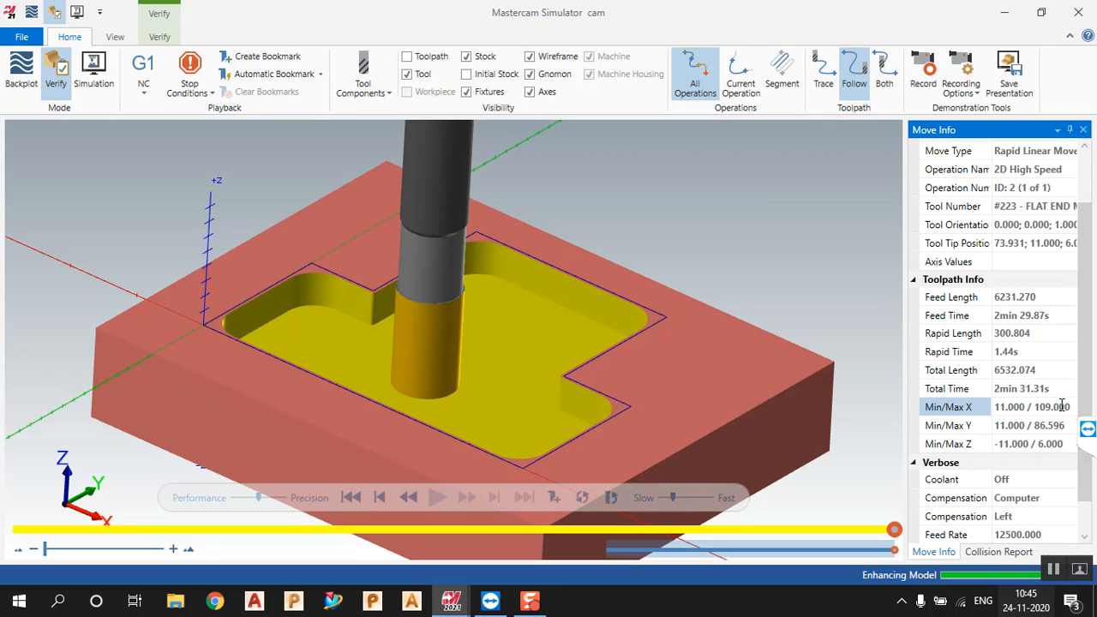
left_click(1080, 13)
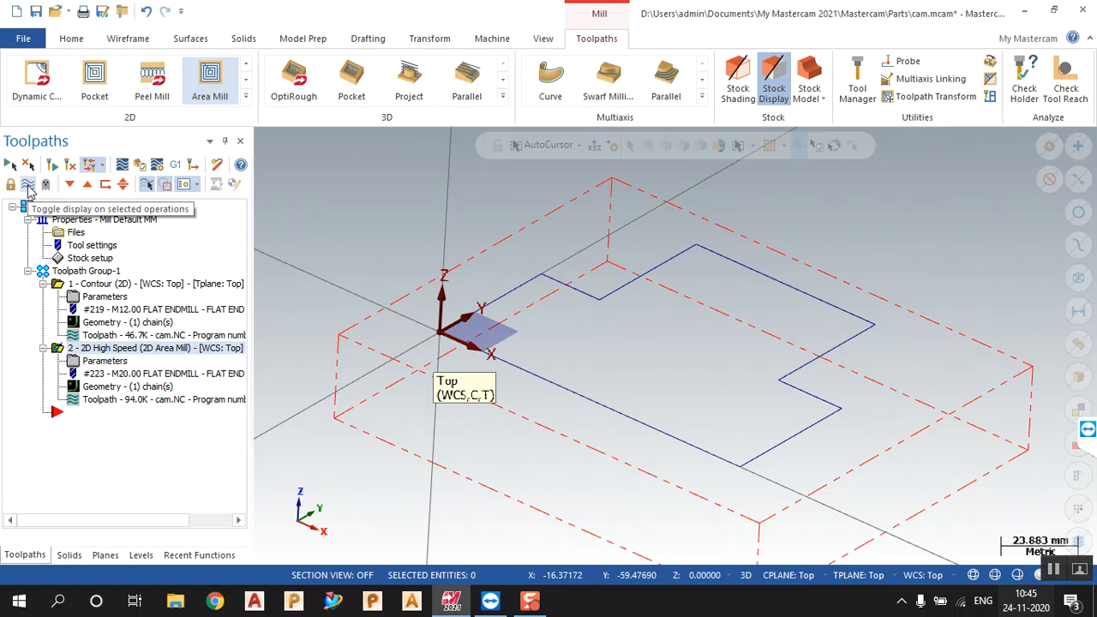
Hide the Area Mill toolpath and stop limiting the display to its associated geometry, bringing back the outer rectangle.
left_click(168, 192)
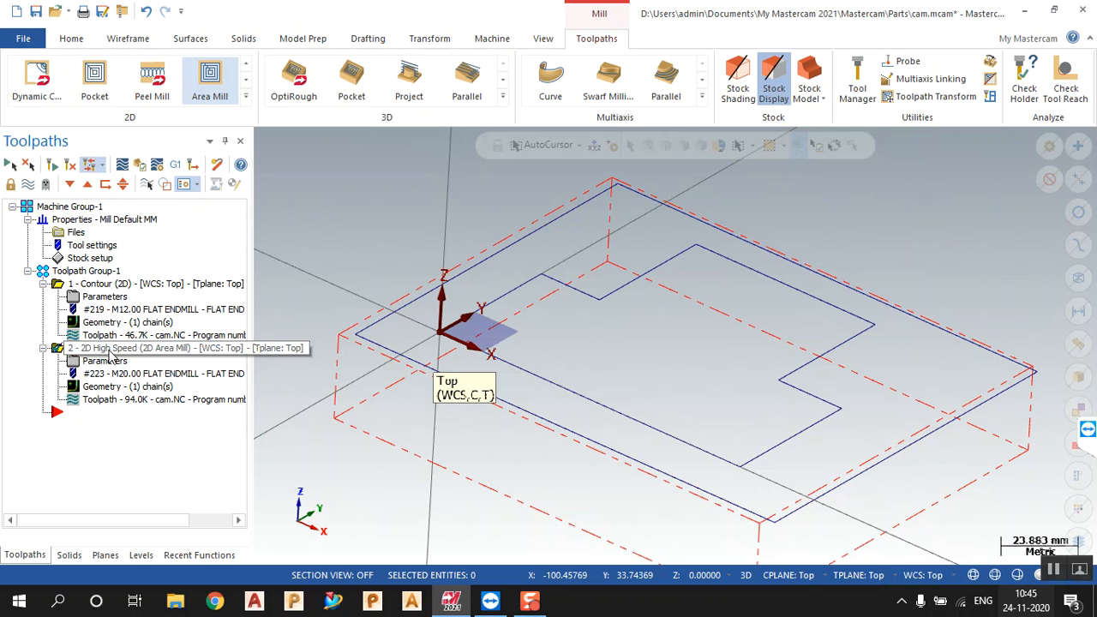
Redisplay the toolpath of the 2D Area Mill operation on the part.
left_click(31, 183)
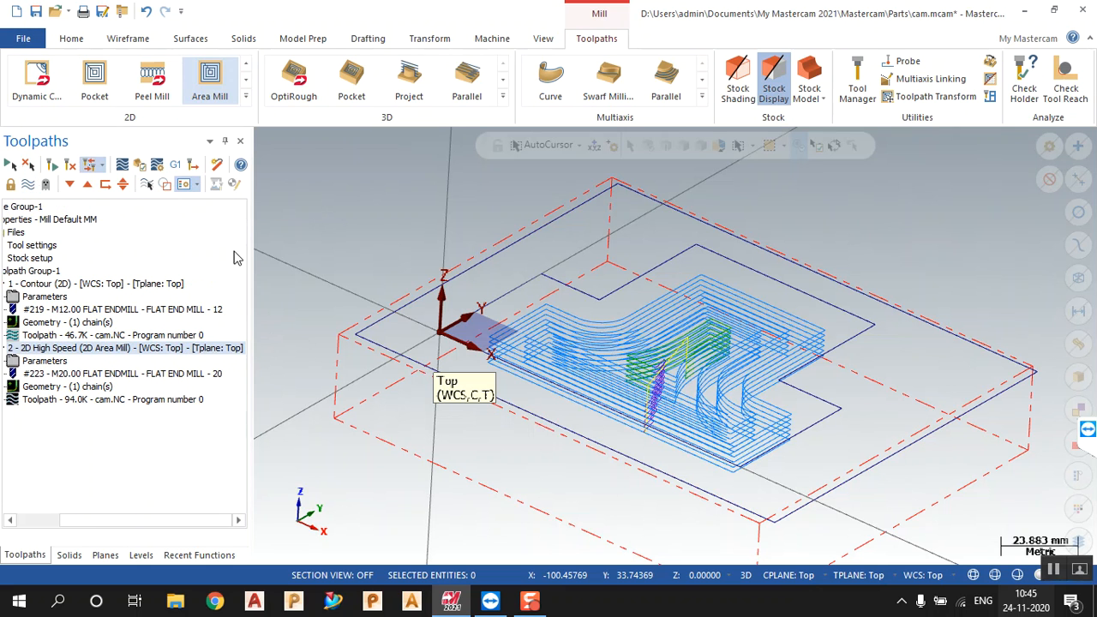
middle_click_drag(572, 298, 532, 298)
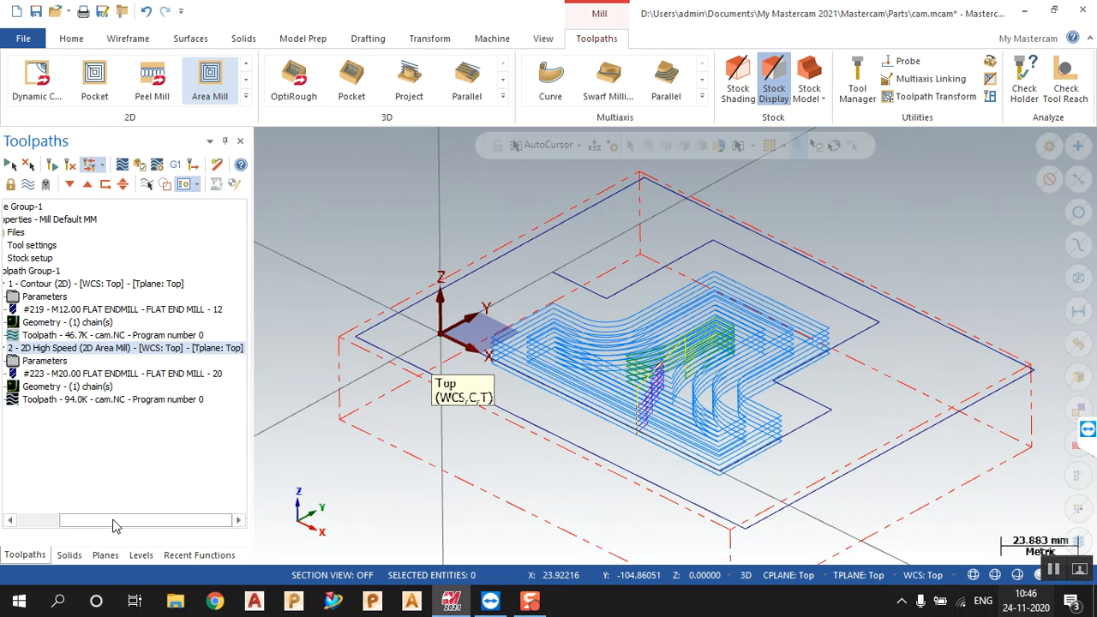
left_click_drag(115, 520, 47, 517)
Set the Area Mill operation's stock to leave to 2 on walls and 0 on floors in its cut parameters.
left_click(105, 360)
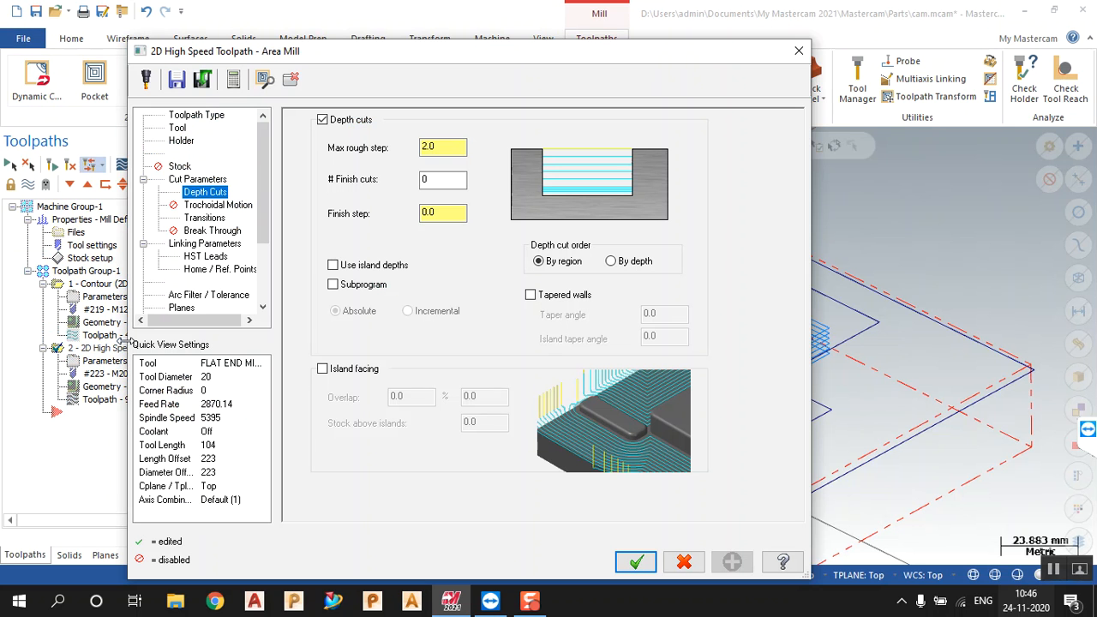
left_click(452, 147)
left_click(446, 180)
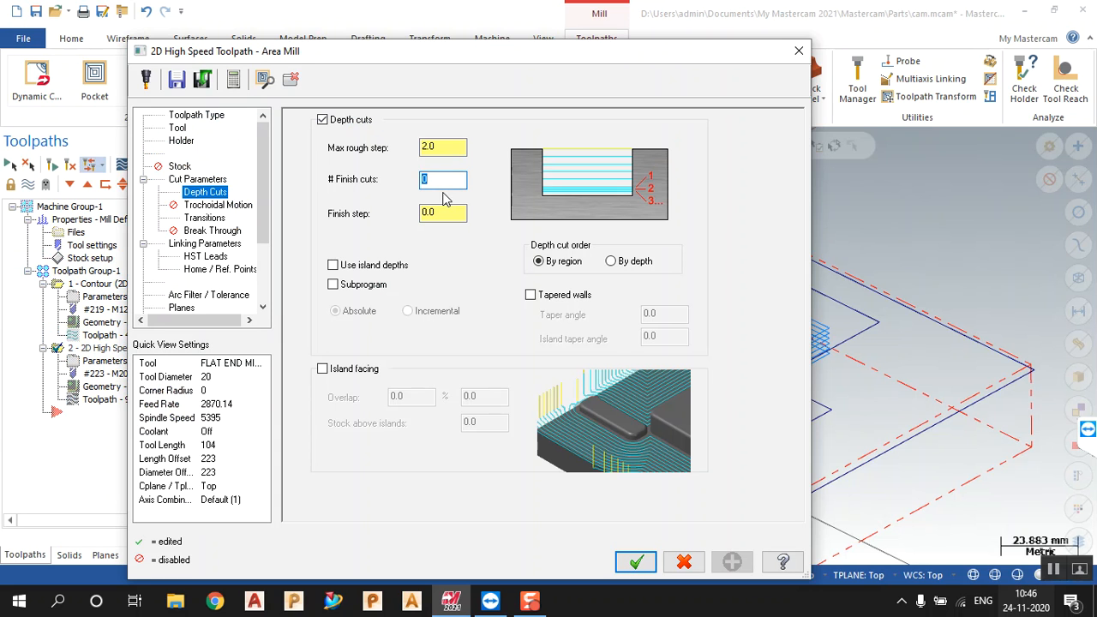
left_click(228, 185)
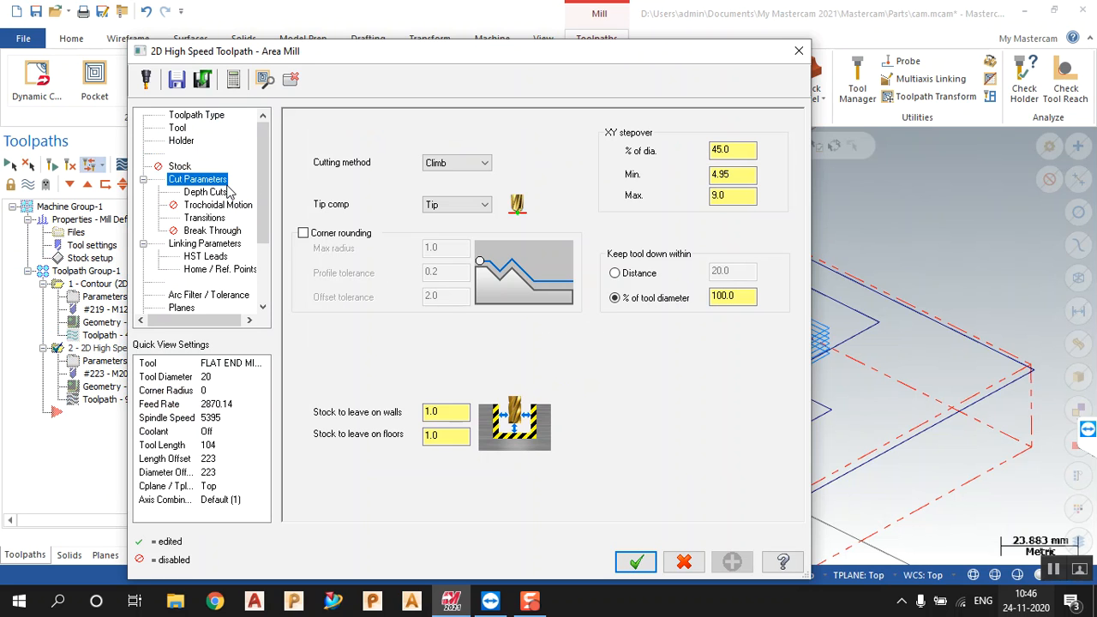
left_click(437, 412)
left_click(445, 437)
type("0")
left_click(442, 413)
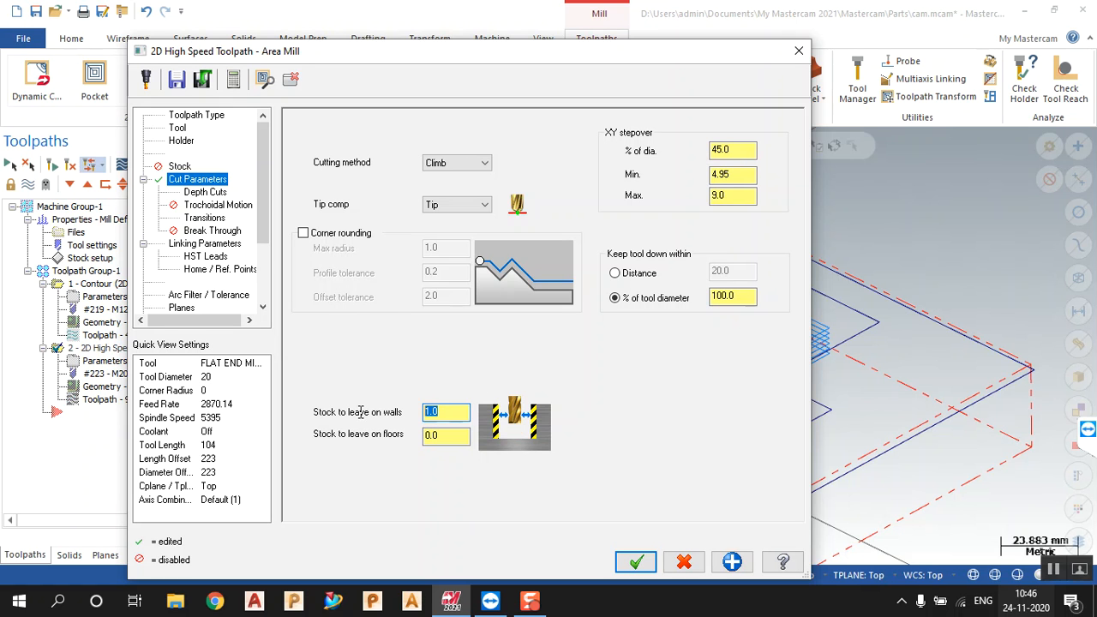
type("2")
left_click(635, 562)
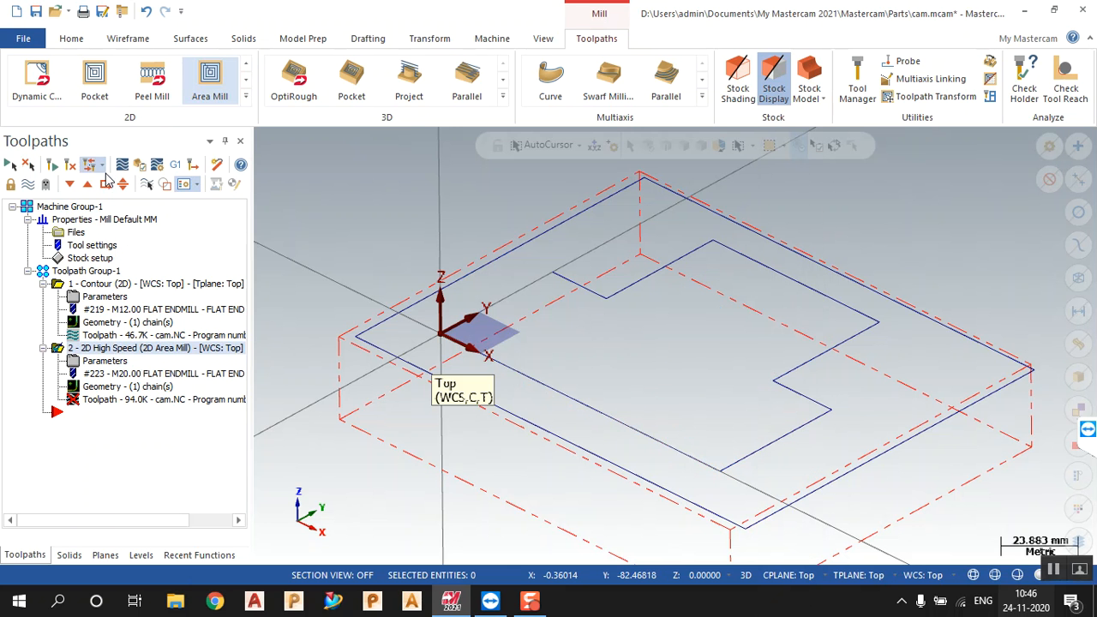
Regenerate the Area Mill toolpath and verify it with fast playback in the simulator.
left_click(70, 166)
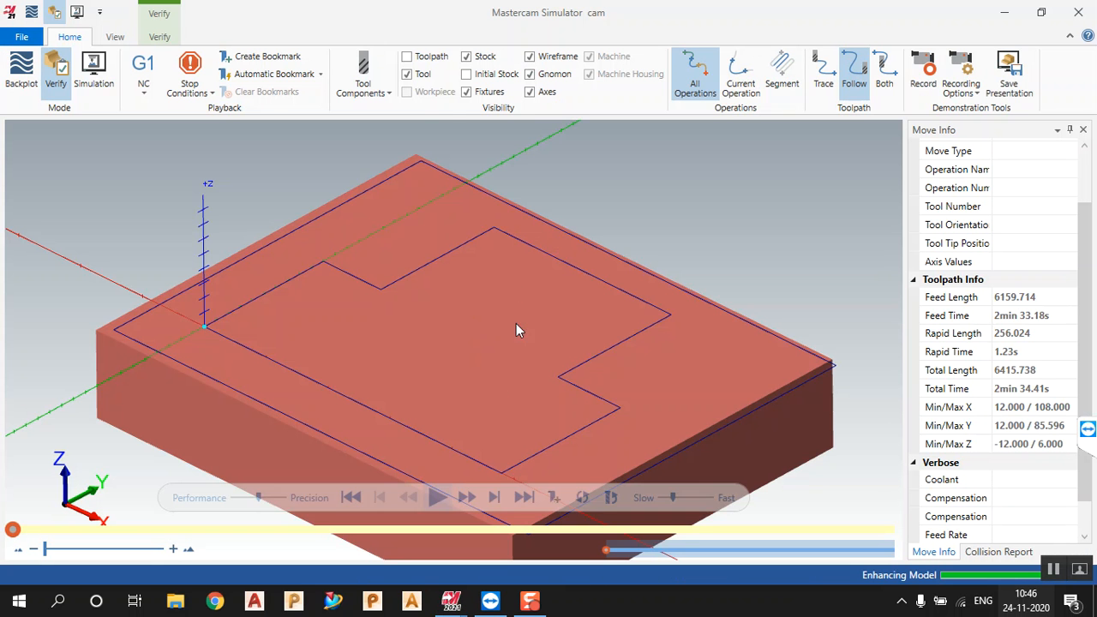
left_click(435, 498)
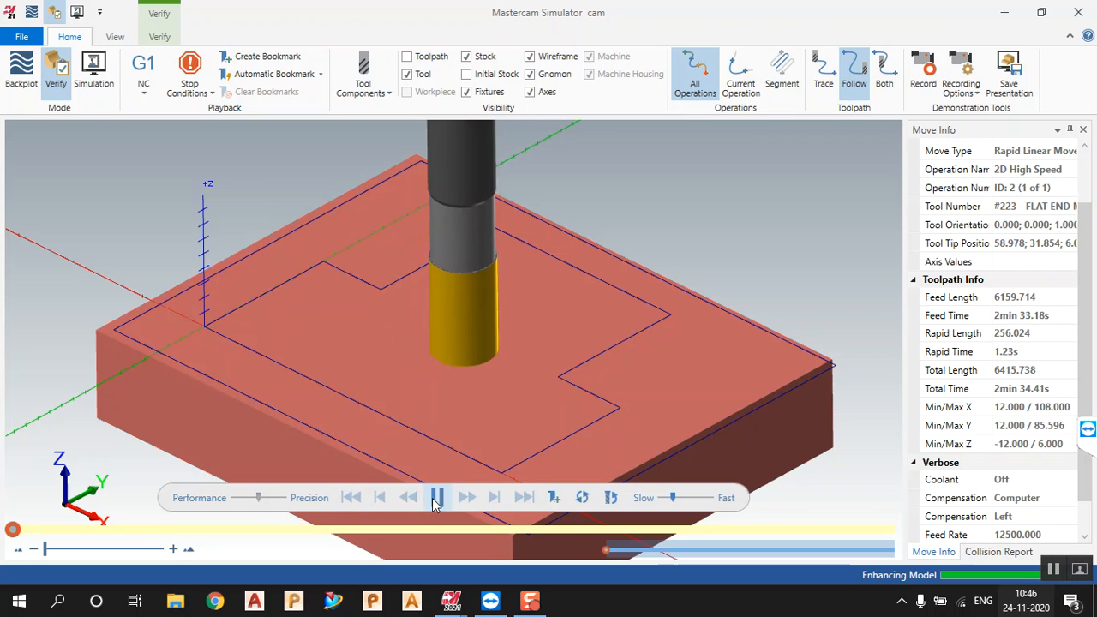
left_click(712, 498)
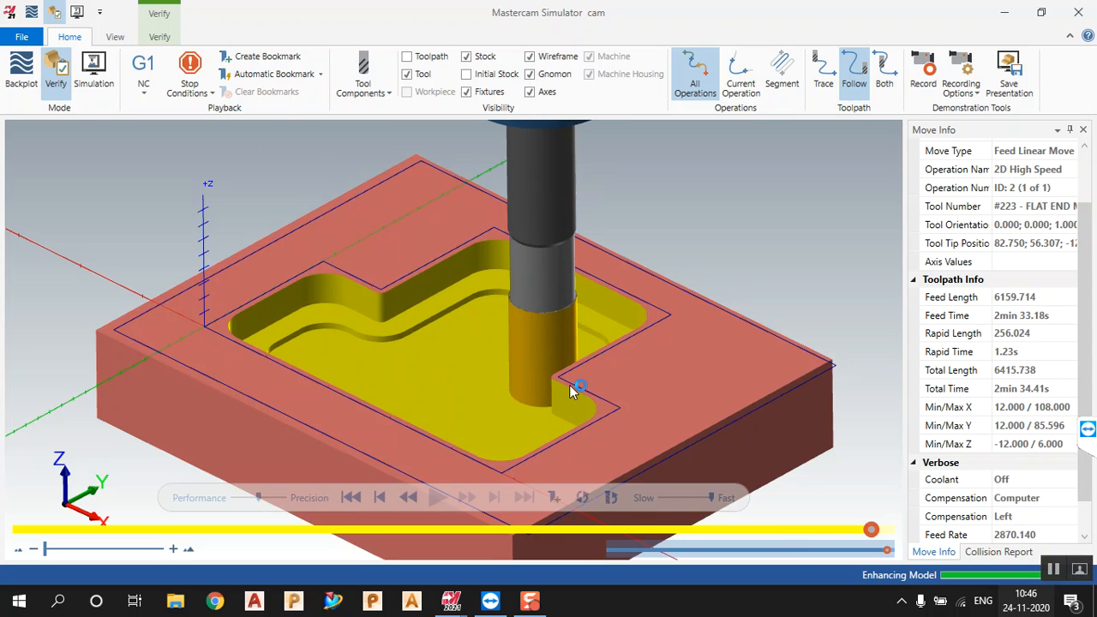
left_click(1078, 15)
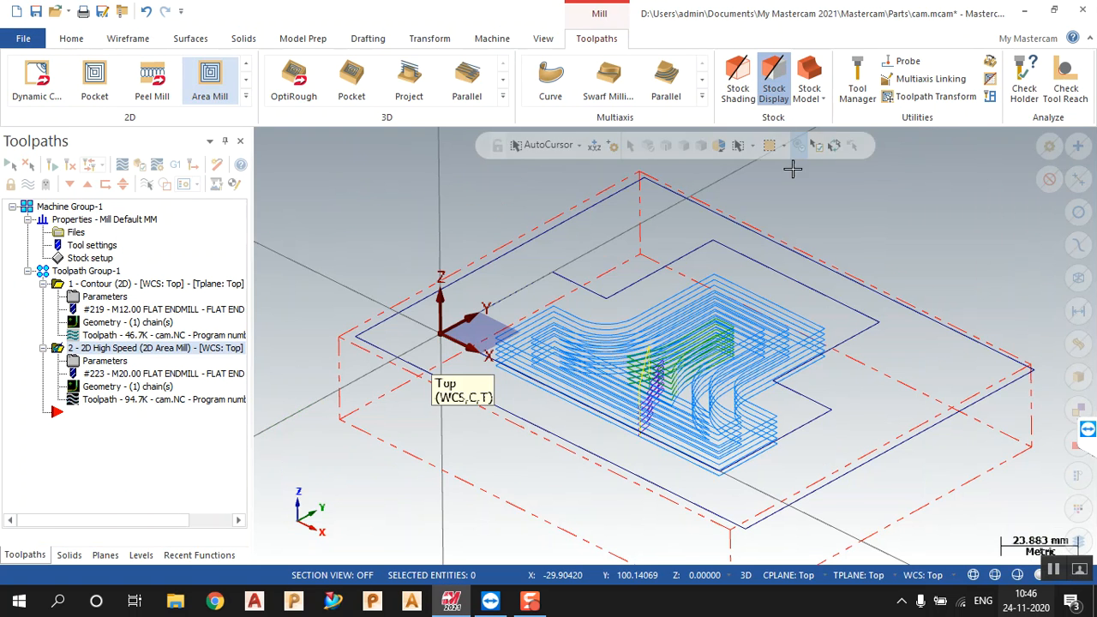
Start a rectangular stock model named St1, taking its size from the stock setup and using green colour 10.
left_click(810, 73)
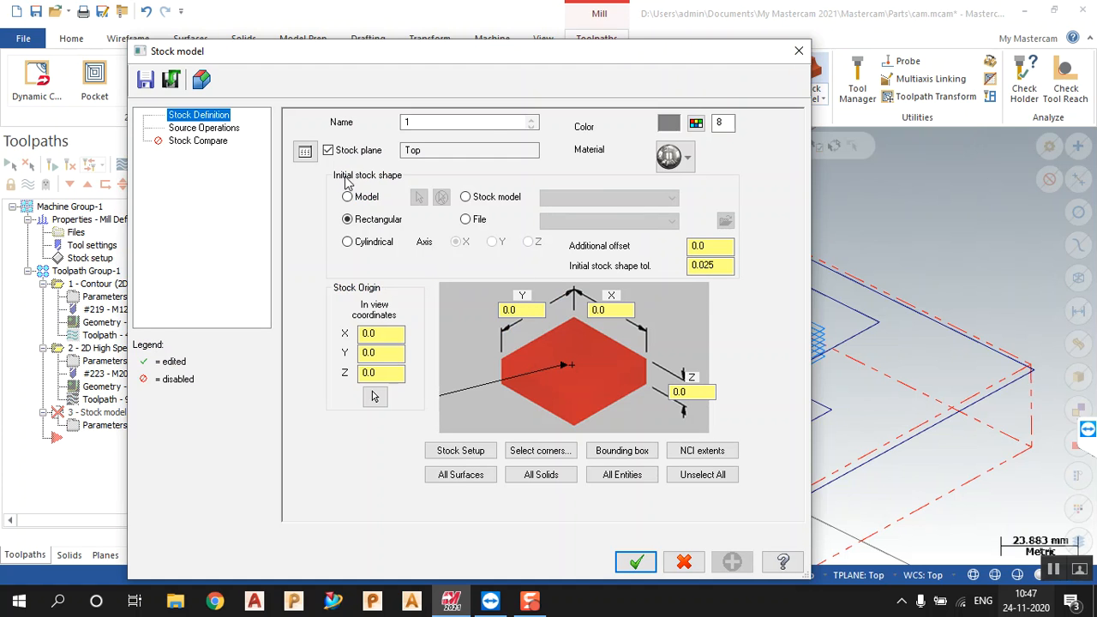
left_click(460, 452)
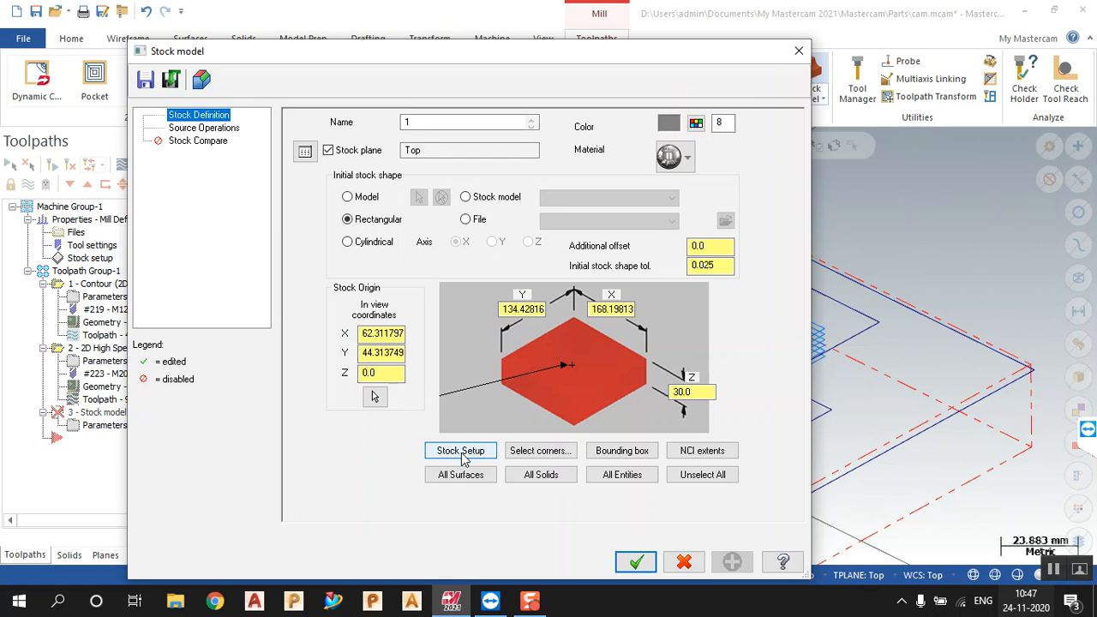
left_click(445, 123)
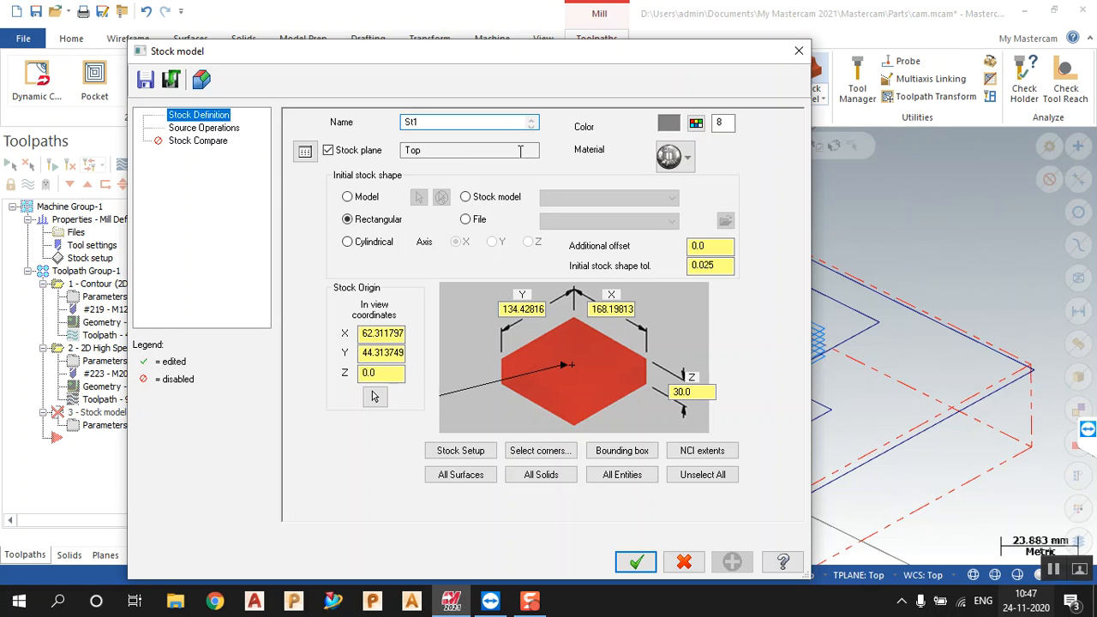
left_click(697, 123)
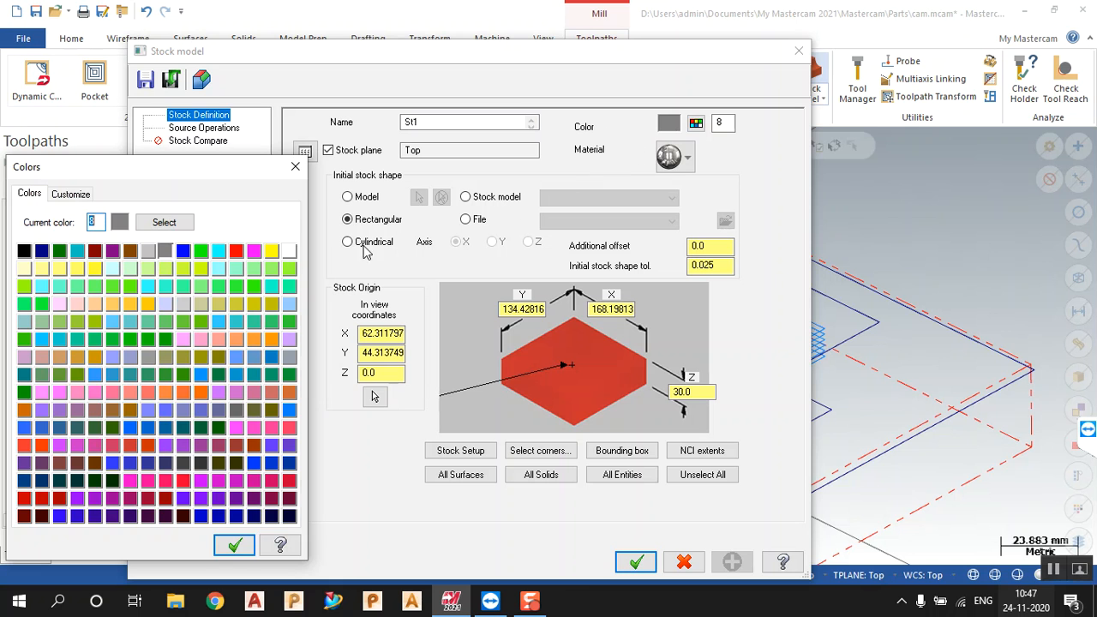
left_click(201, 252)
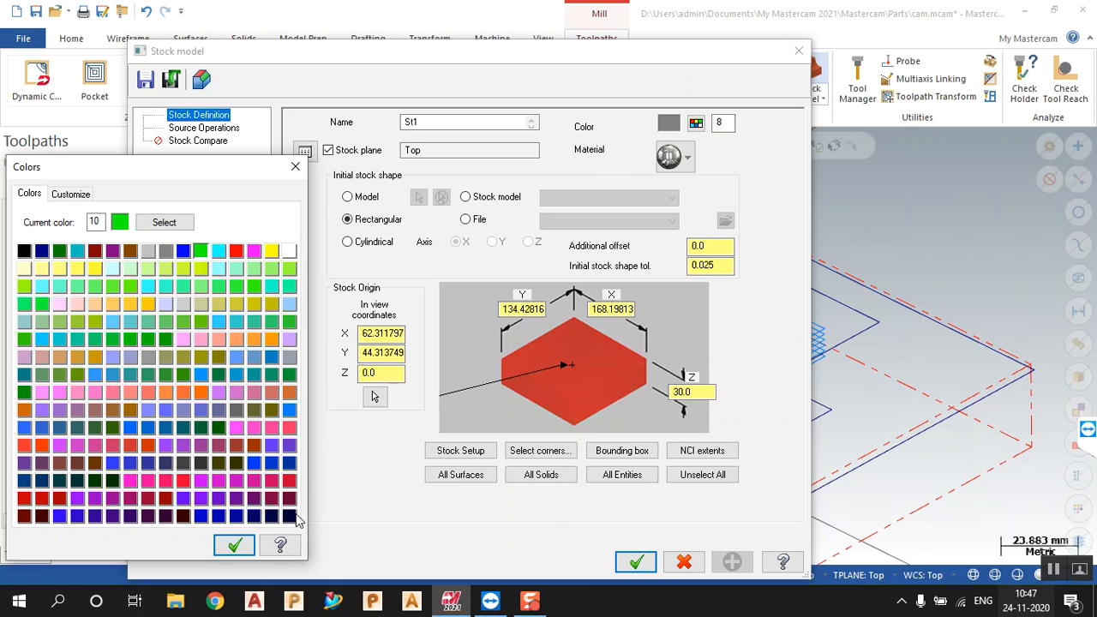
left_click(234, 546)
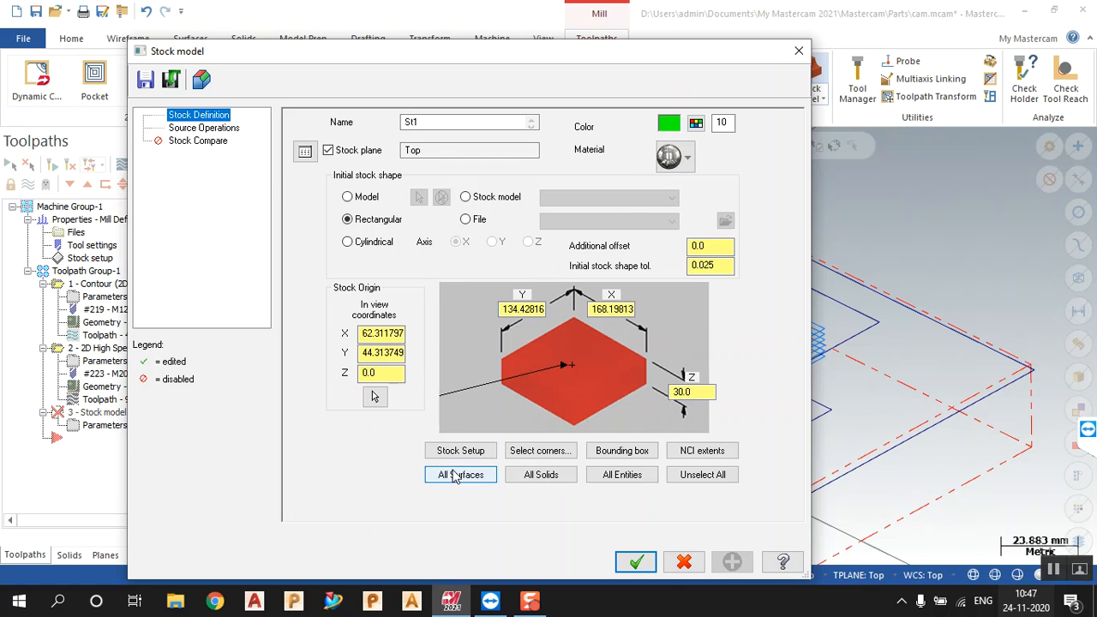
Compute the stock model from the 2D Area Mill operation as its source operation.
left_click(214, 128)
left_click(537, 246)
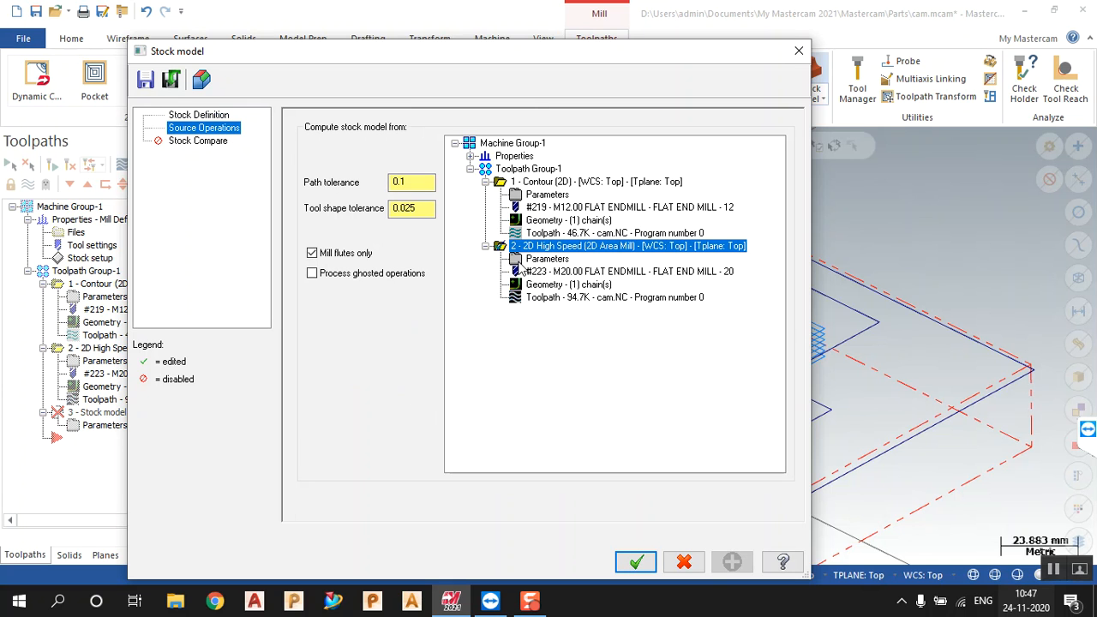
left_click(199, 118)
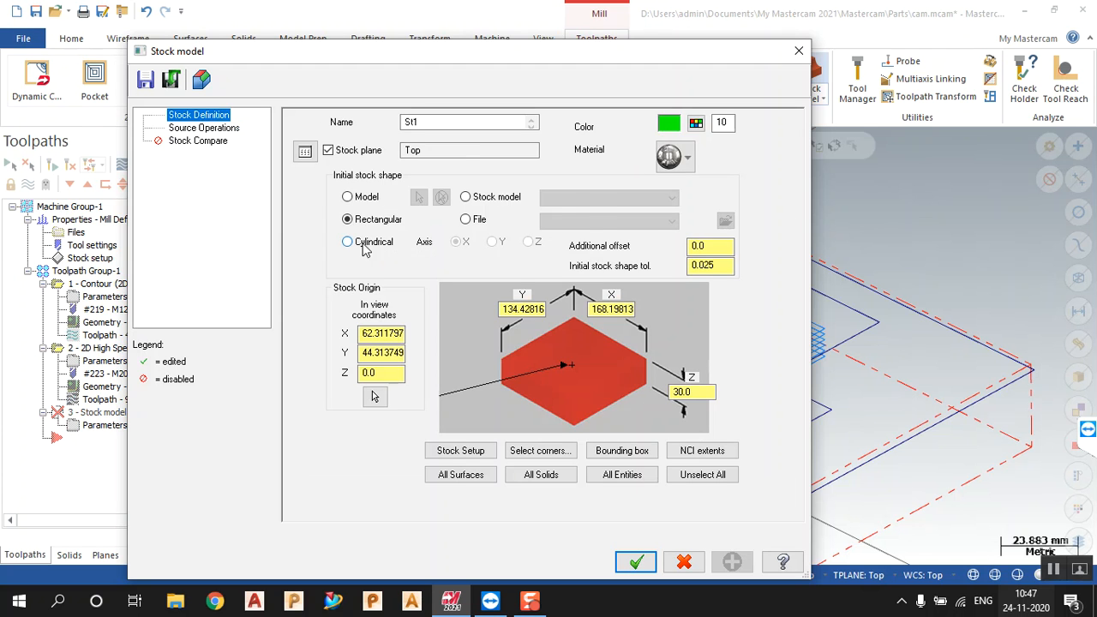
left_click(213, 129)
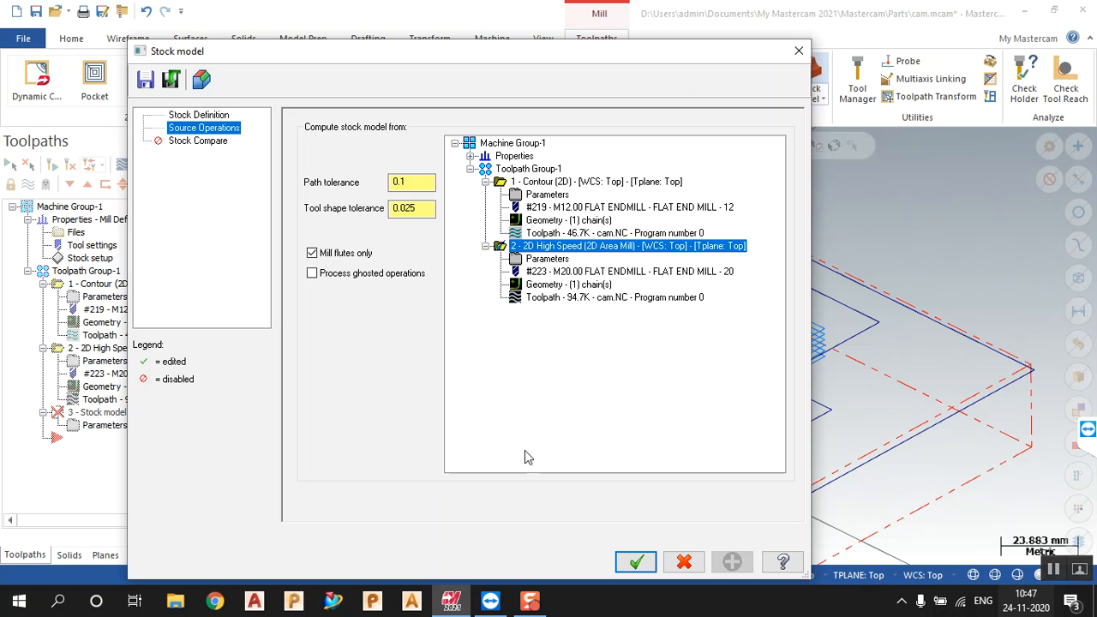
left_click(636, 561)
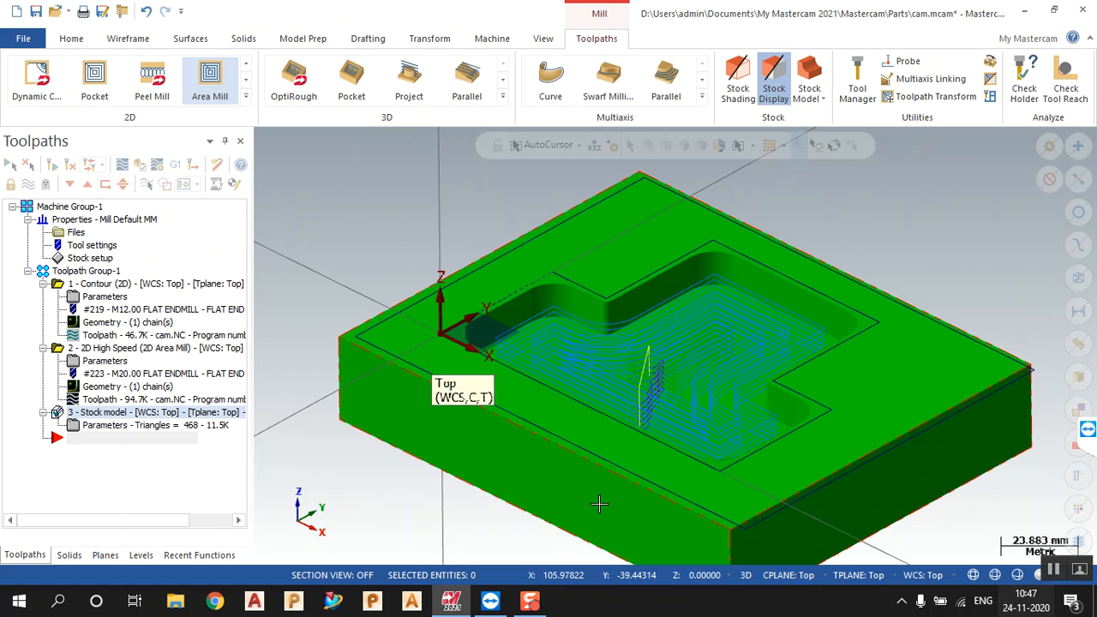
Set the Area Mill operation's stock to leave on walls to 0 and regenerate the toolpath and stock model.
left_click(110, 363)
left_click(109, 367)
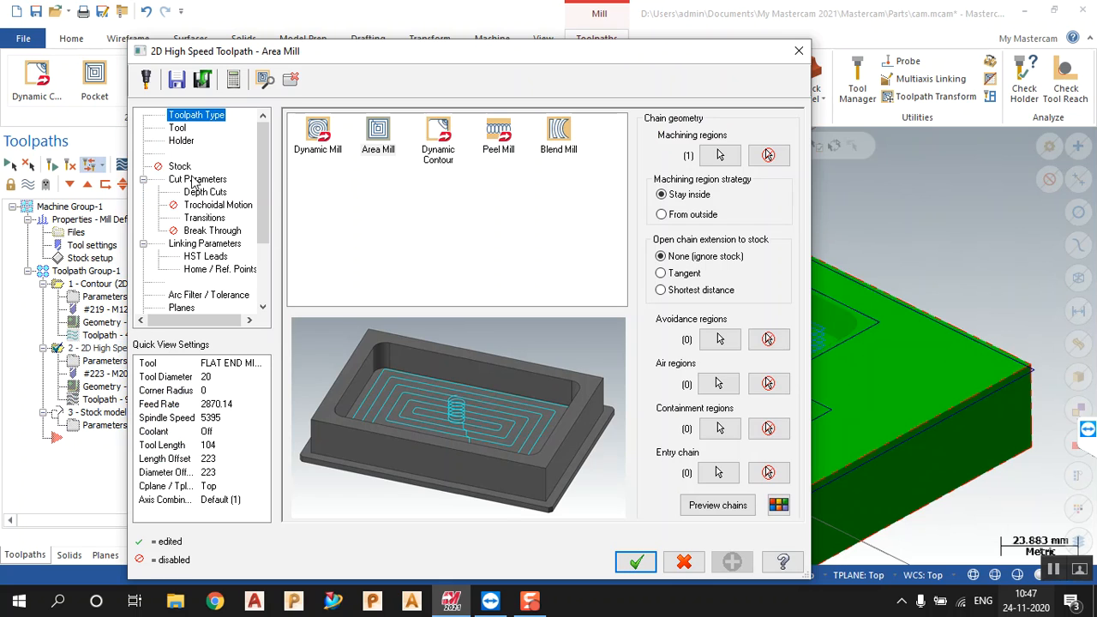
left_click(198, 181)
left_click_drag(443, 412, 326, 360)
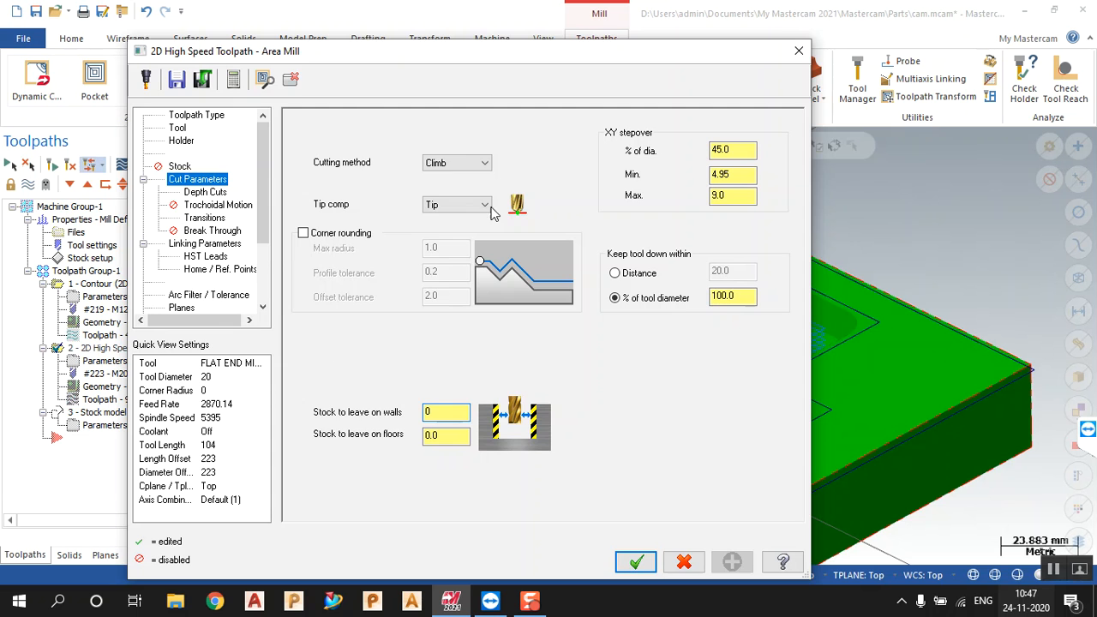
left_click(636, 562)
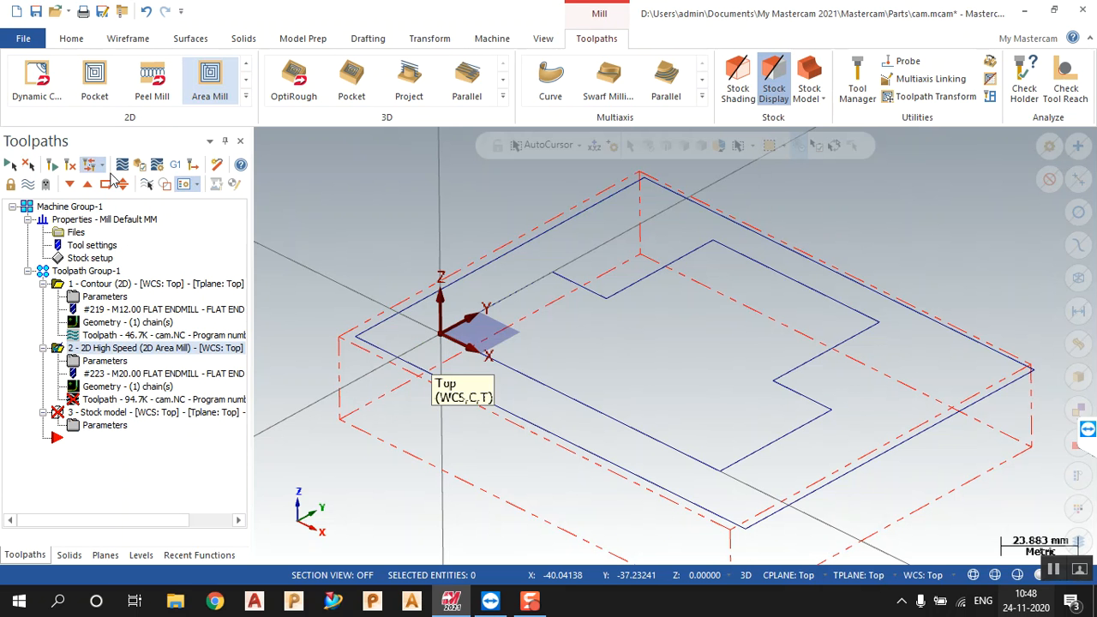
left_click(70, 167)
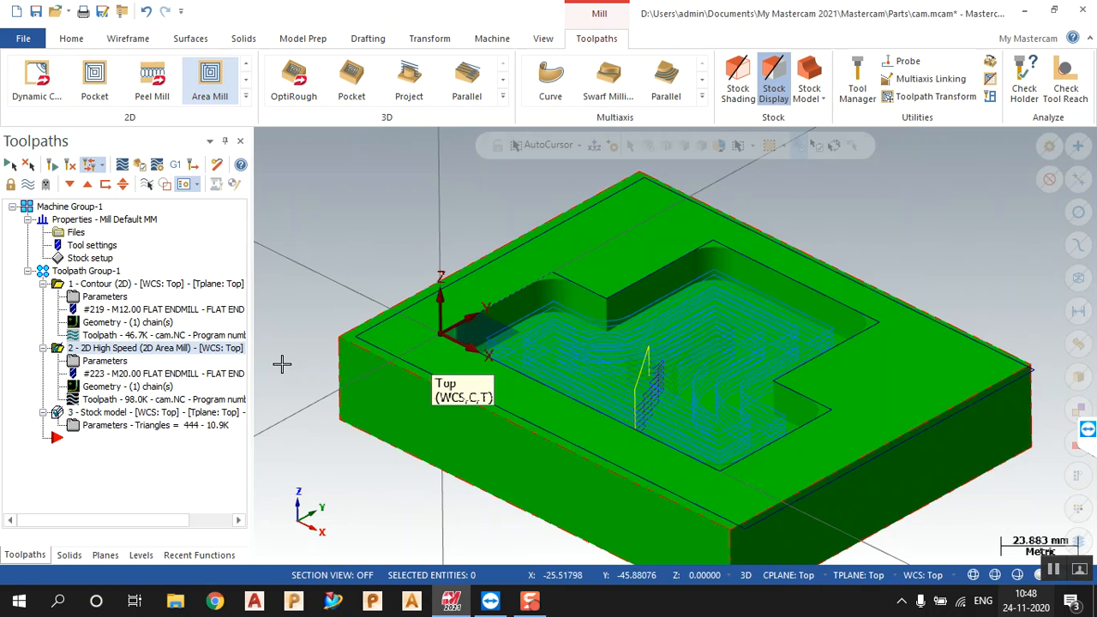
Examine the pocket walls and corners of the green stock model against the wireframe profile from several angles.
scroll(939, 444, "up", 2)
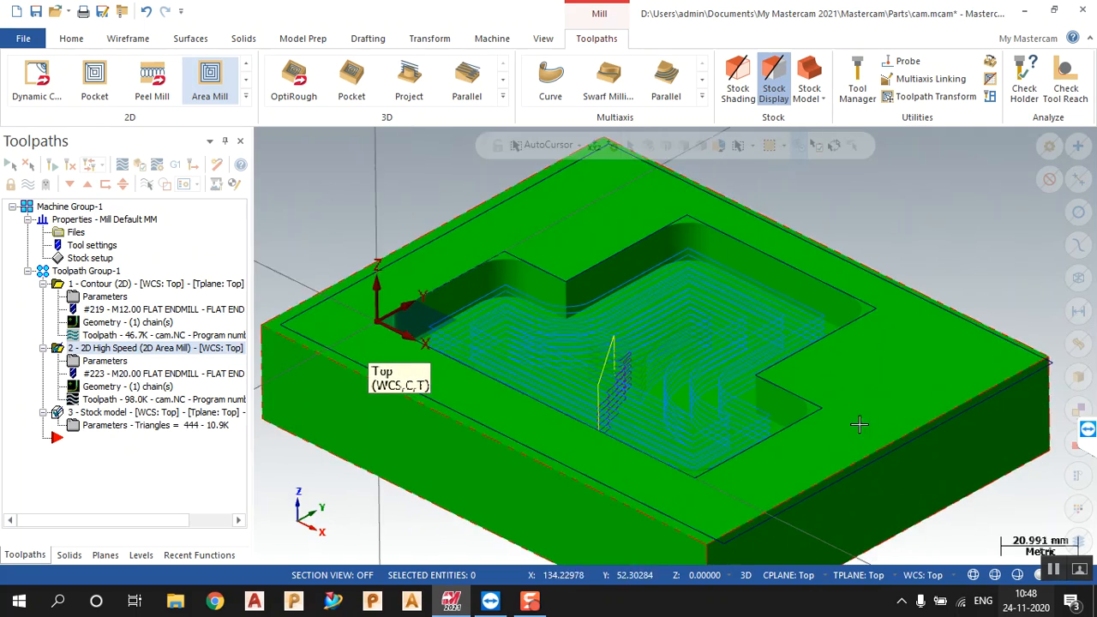
scroll(765, 423, "up", 4)
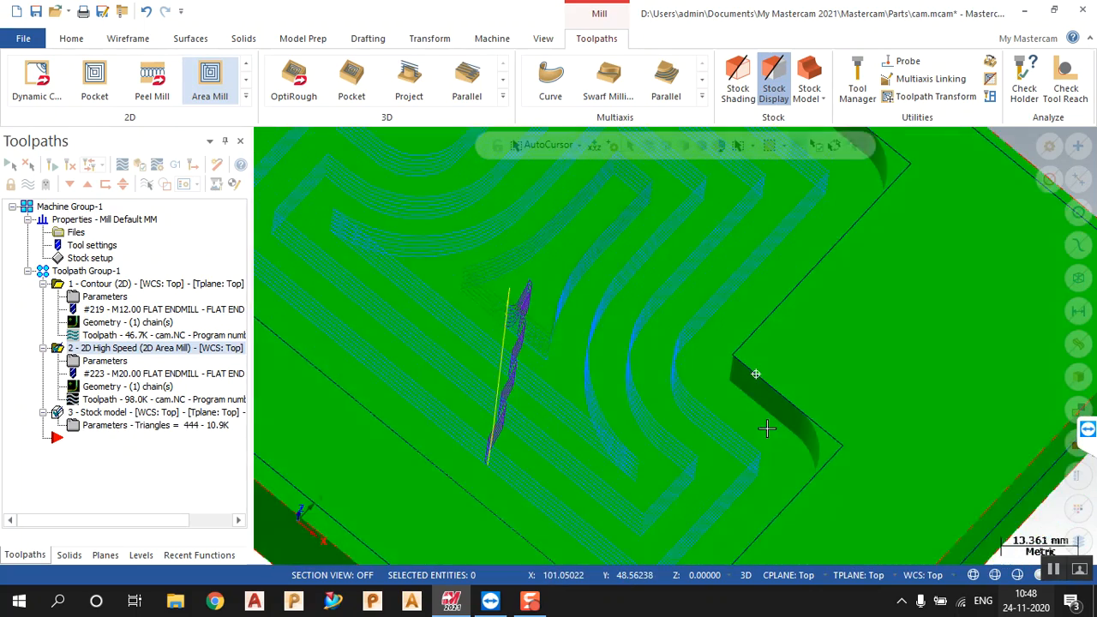
scroll(745, 378, "up", 5)
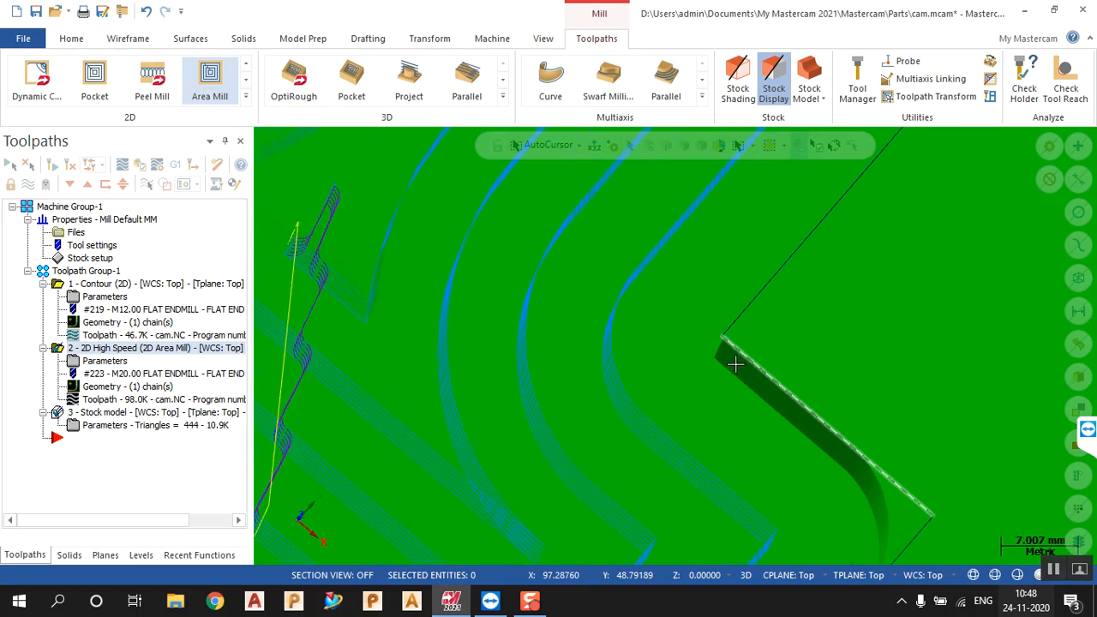
scroll(736, 365, "down", 3)
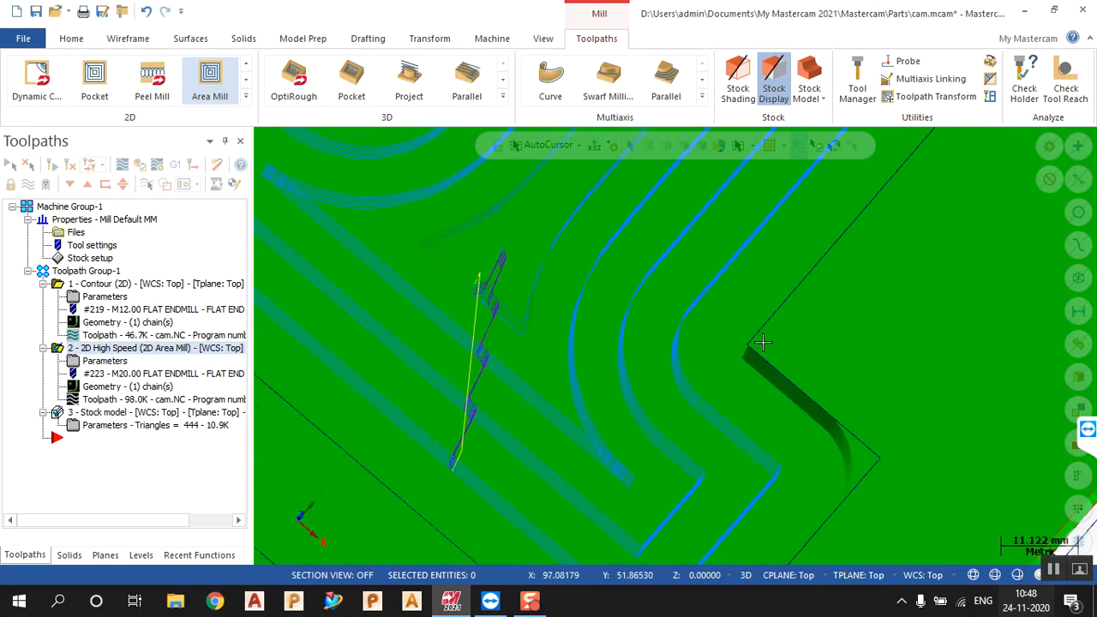
scroll(769, 346, "down", 6)
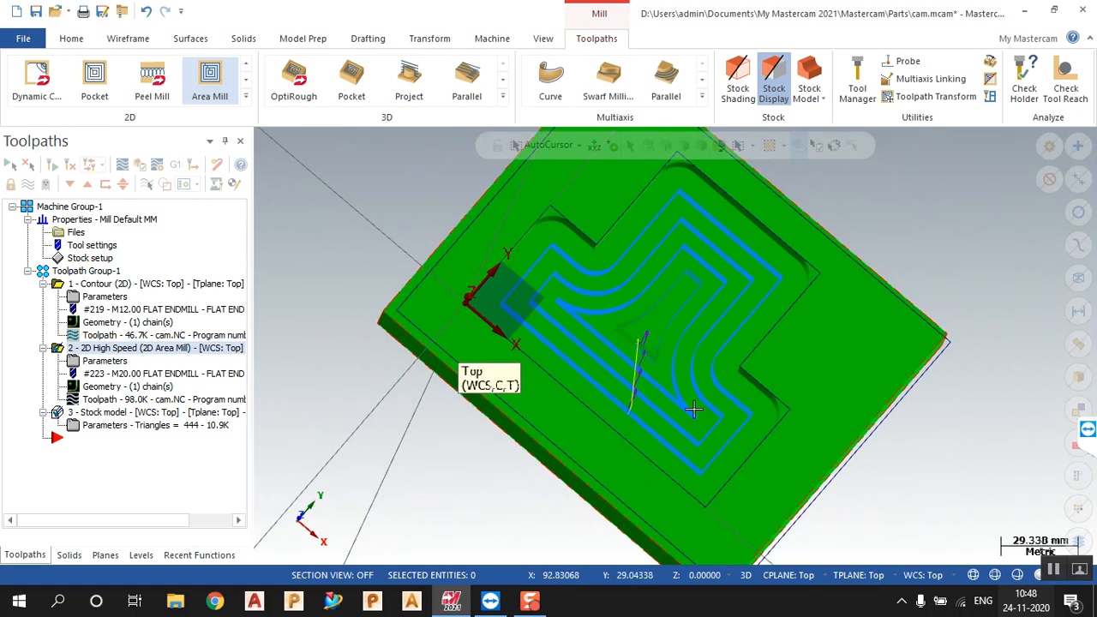
scroll(693, 409, "down", 3)
middle_click_drag(683, 410, 662, 360)
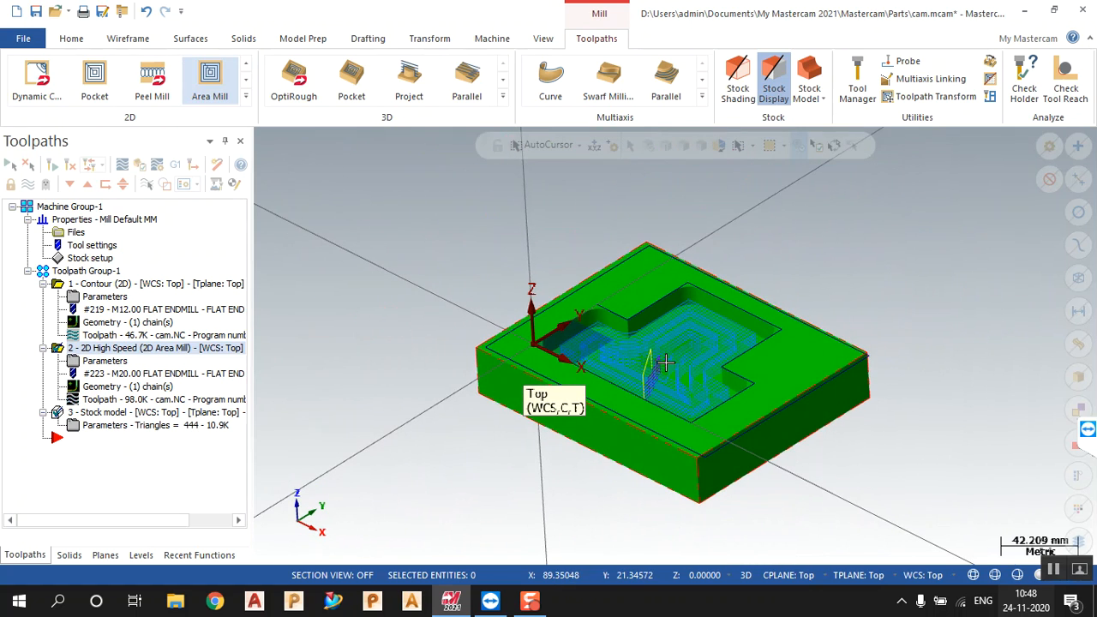
scroll(655, 338, "up", 3)
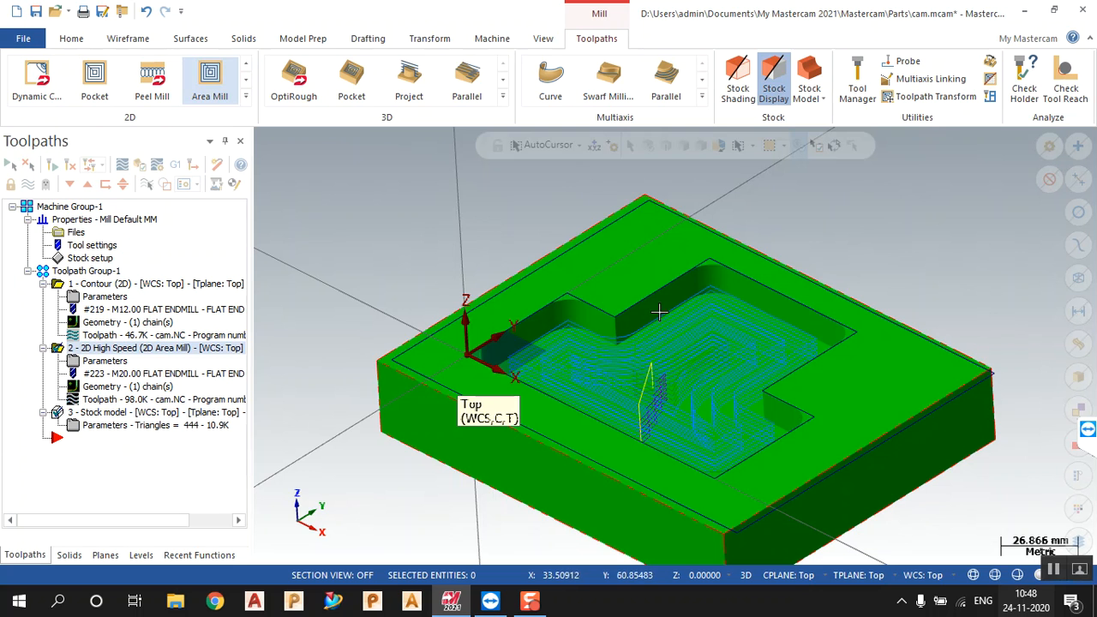
scroll(700, 292, "down", 1)
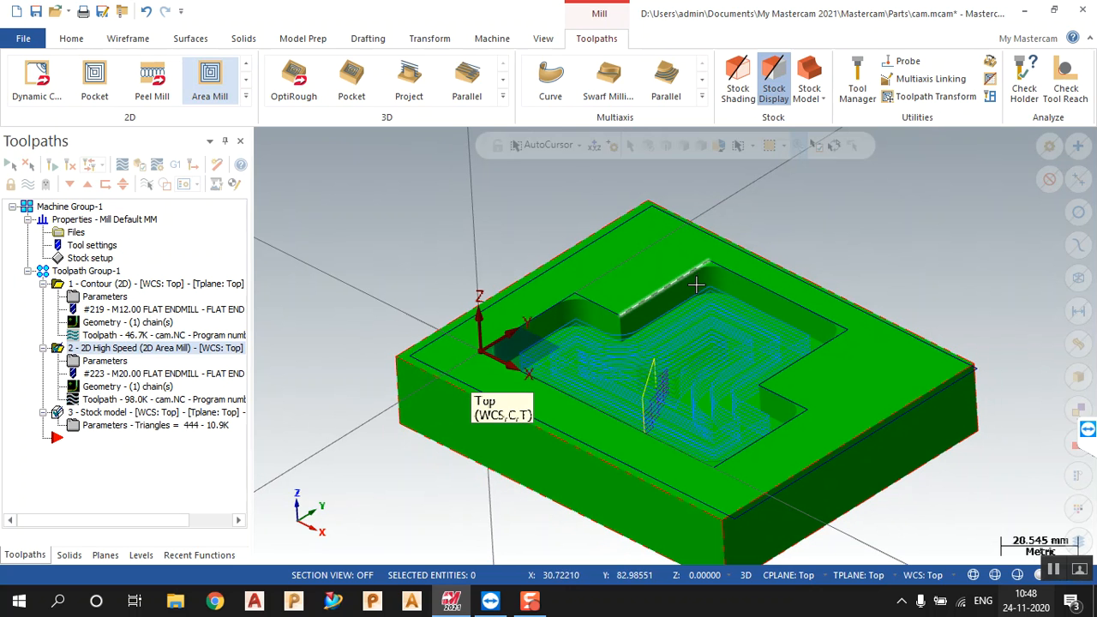
scroll(781, 382, "up", 5)
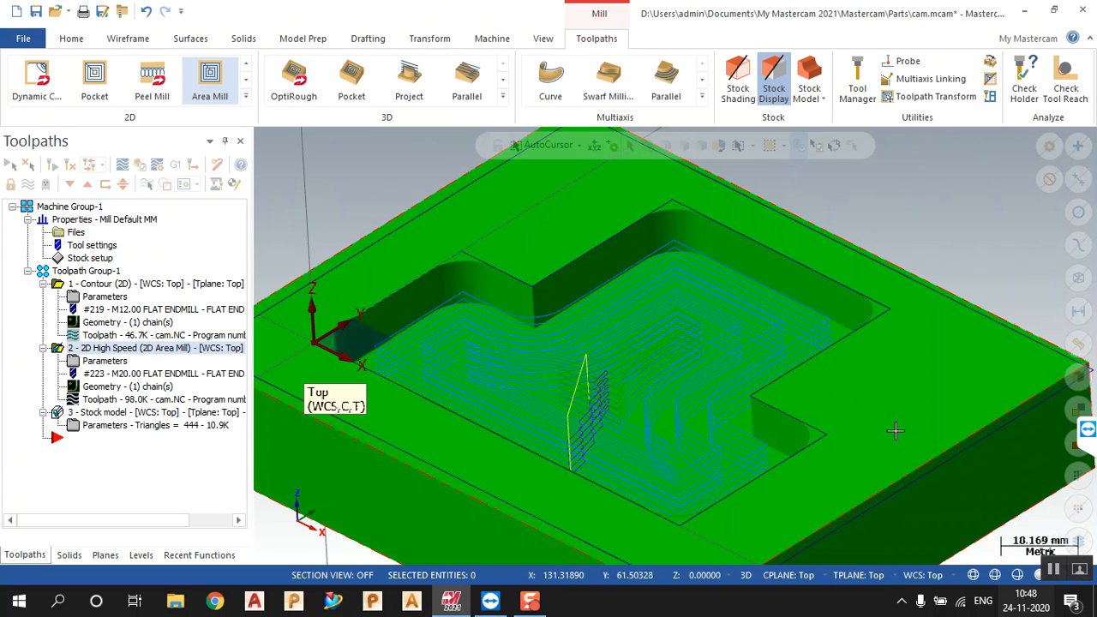
scroll(888, 428, "down", 4)
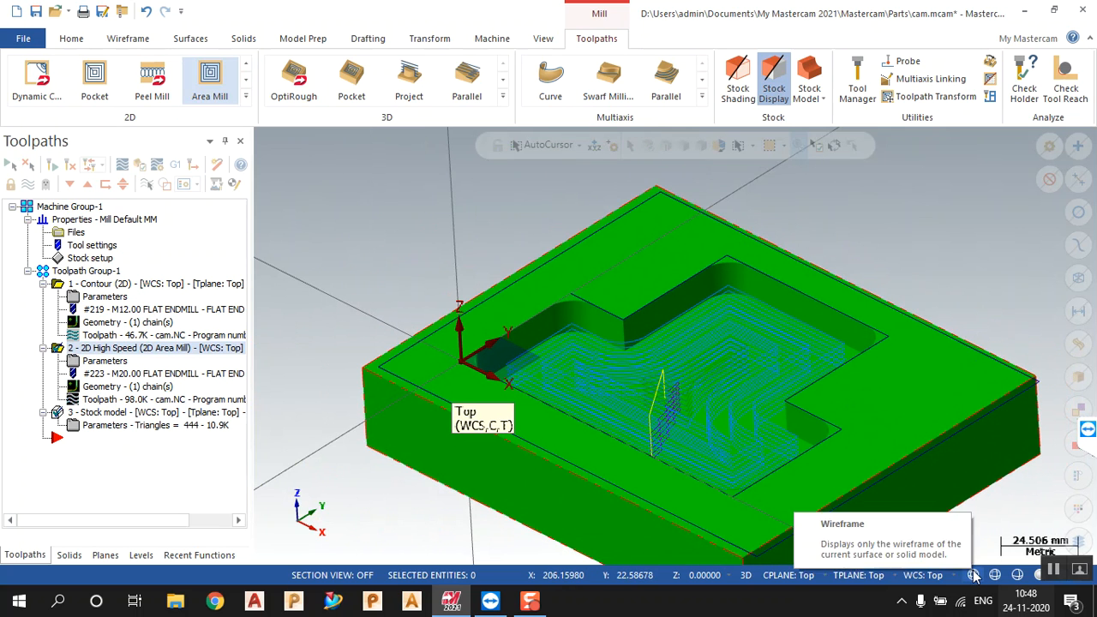
Examine the material left in the pocket corners and around the outer contour of the stock model.
scroll(760, 429, "down", 1)
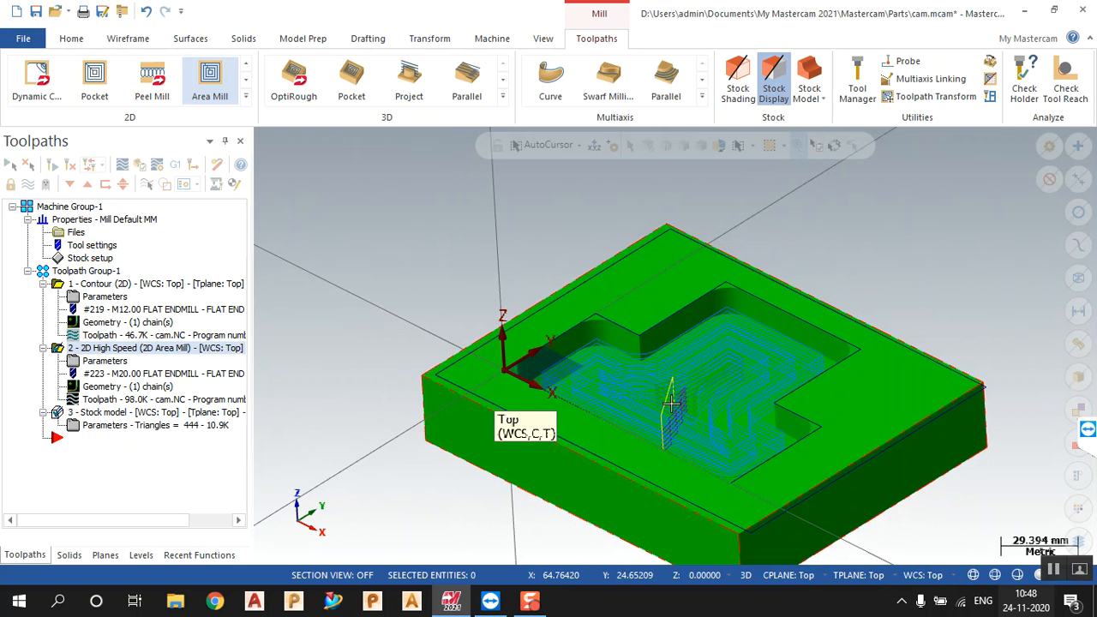
scroll(798, 463, "down", 2)
scroll(812, 495, "up", 1)
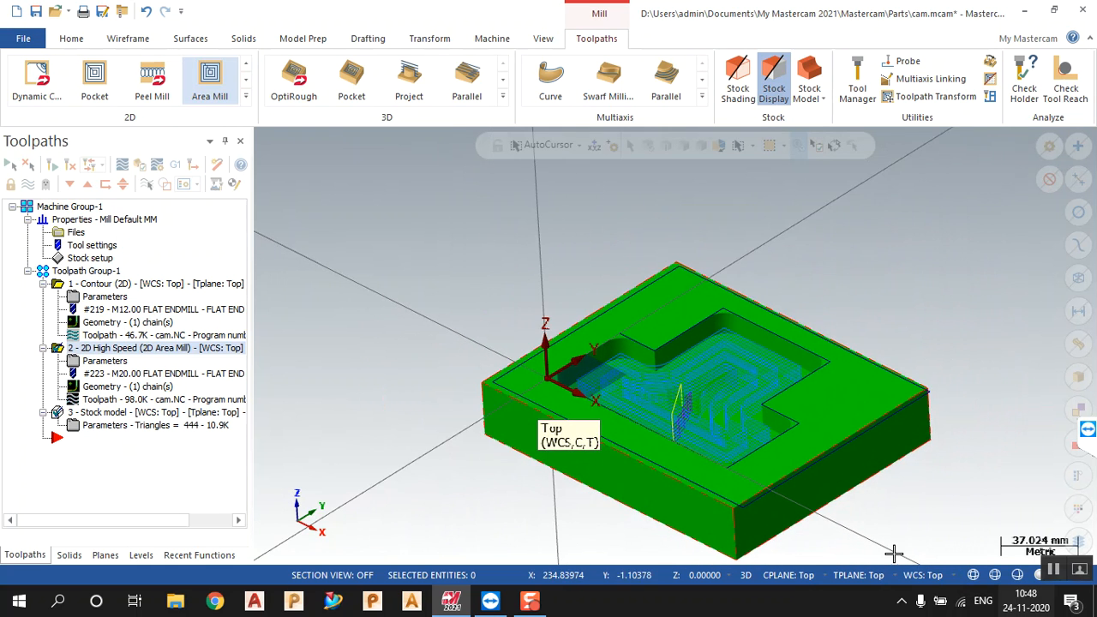
scroll(812, 495, "up", 2)
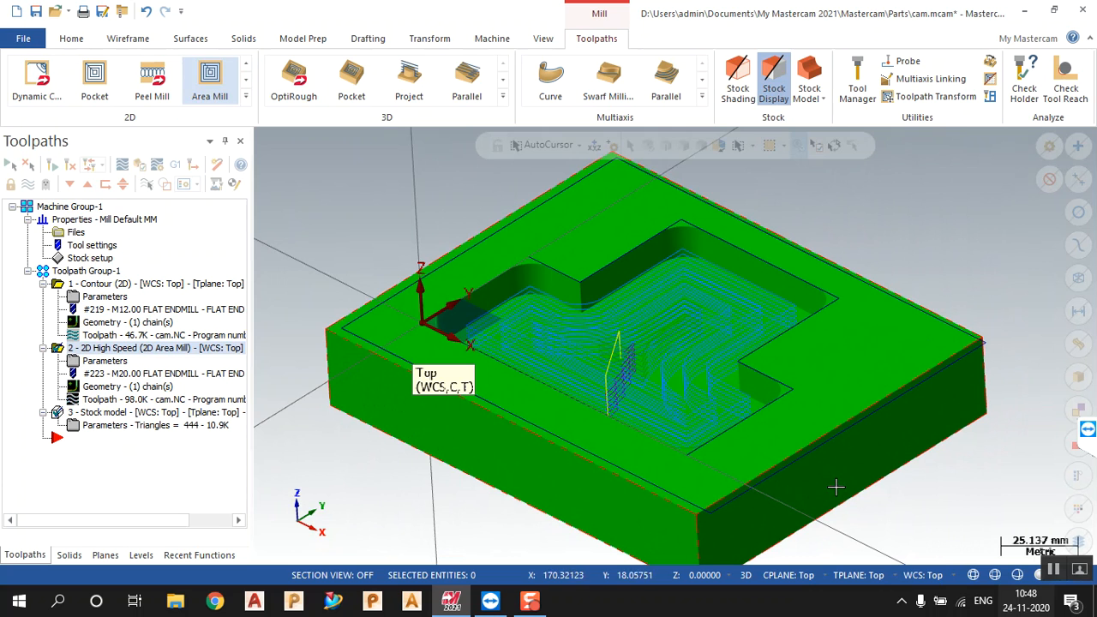
scroll(791, 437, "up", 3)
scroll(564, 264, "up", 4)
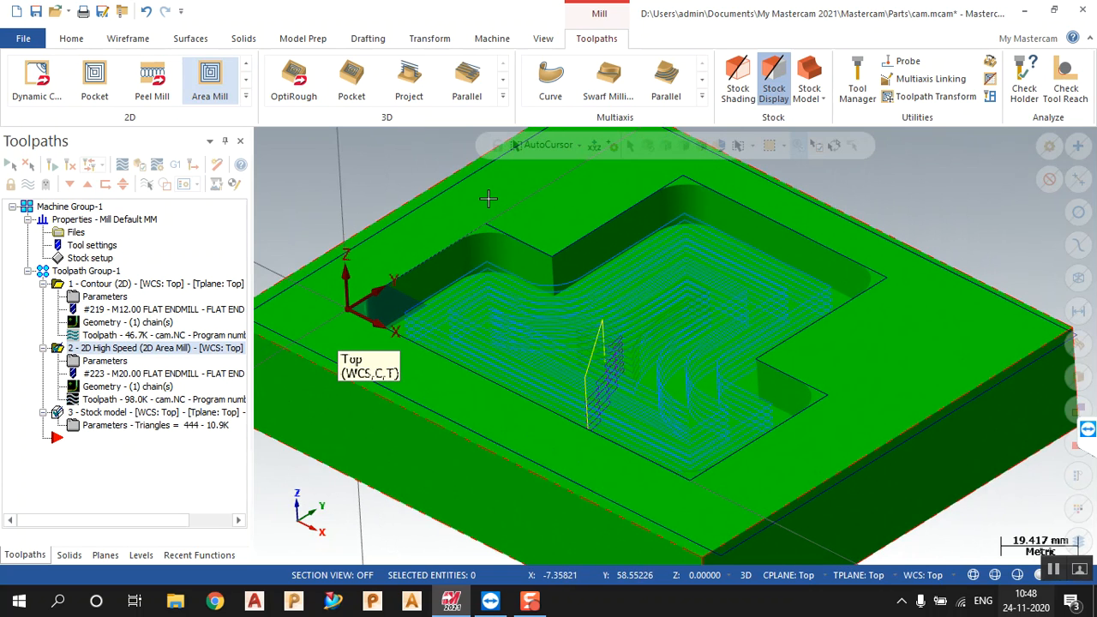
scroll(623, 305, "down", 5)
scroll(600, 300, "up", 4)
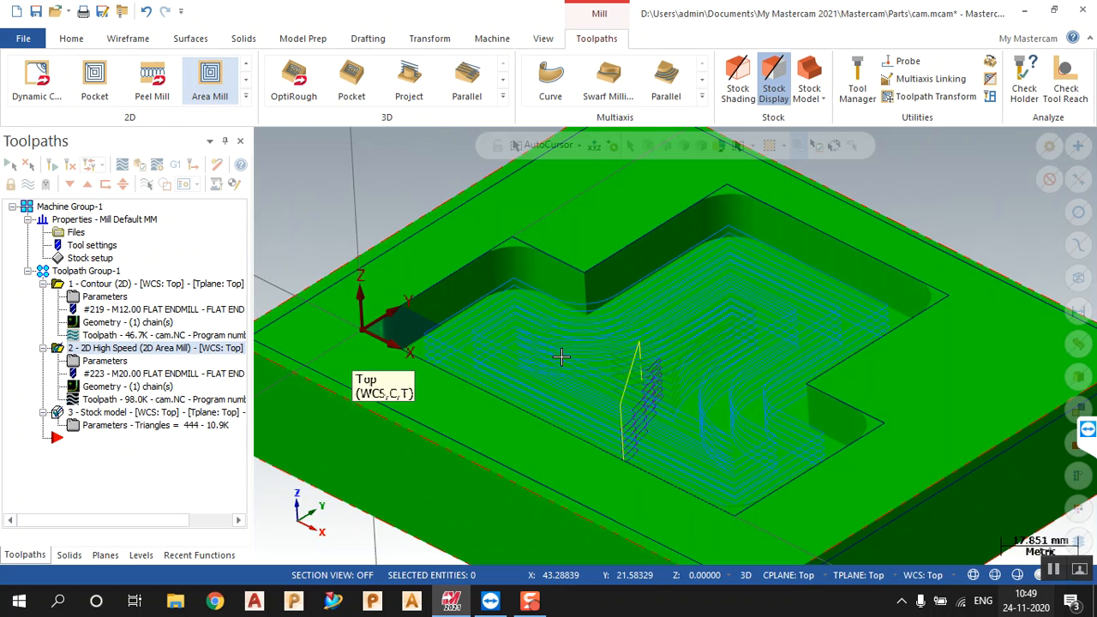
scroll(623, 348, "down", 4)
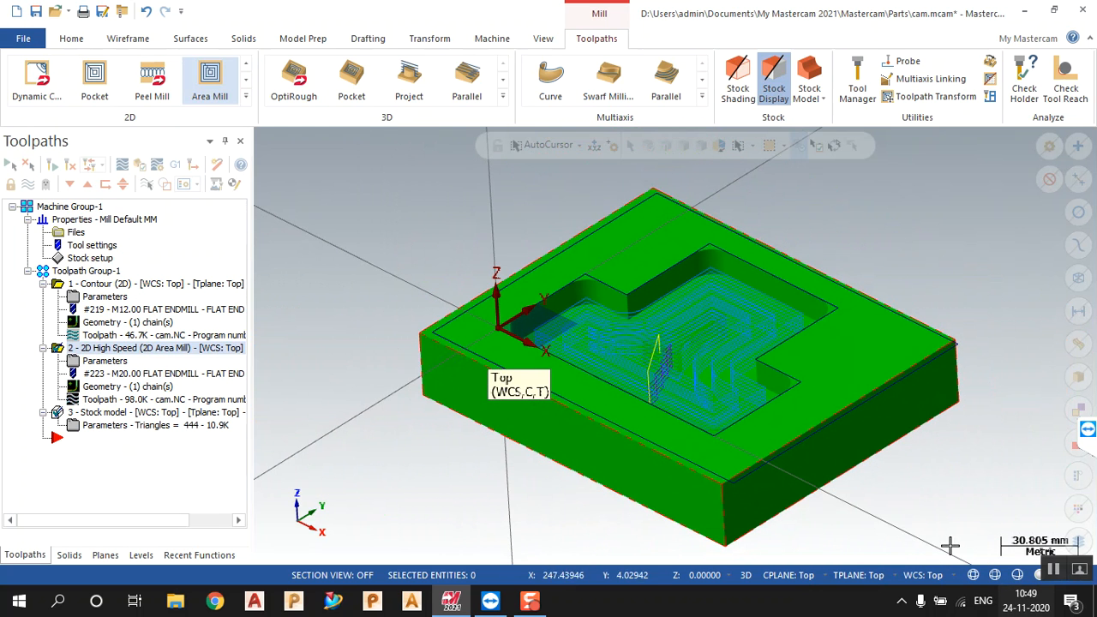
scroll(916, 467, "up", 1)
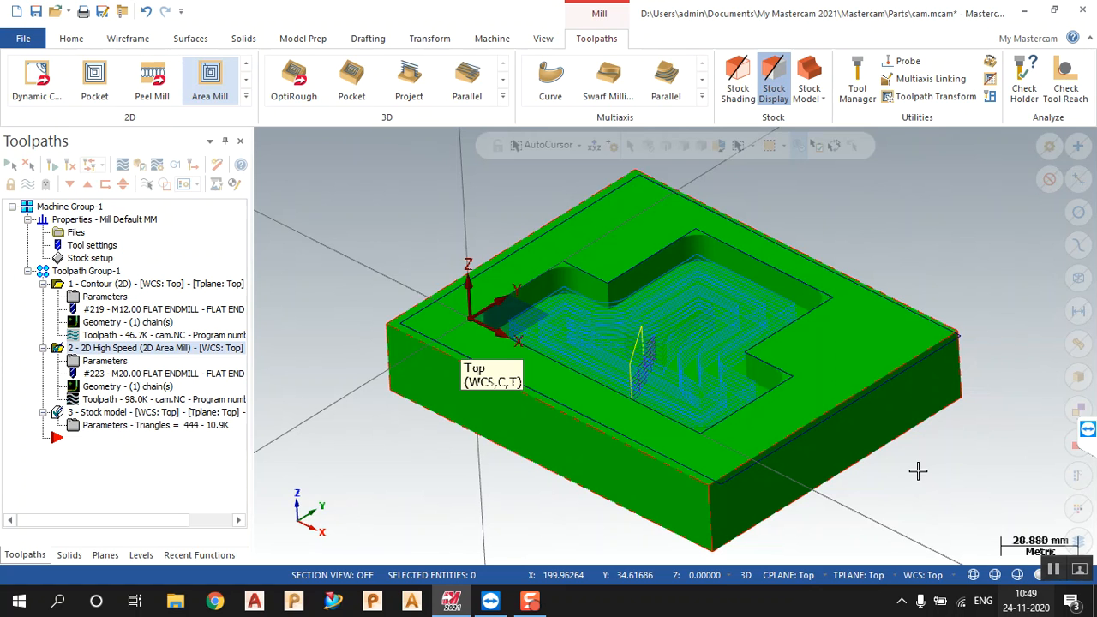
scroll(691, 395, "up", 1)
middle_click_drag(691, 394, 571, 370)
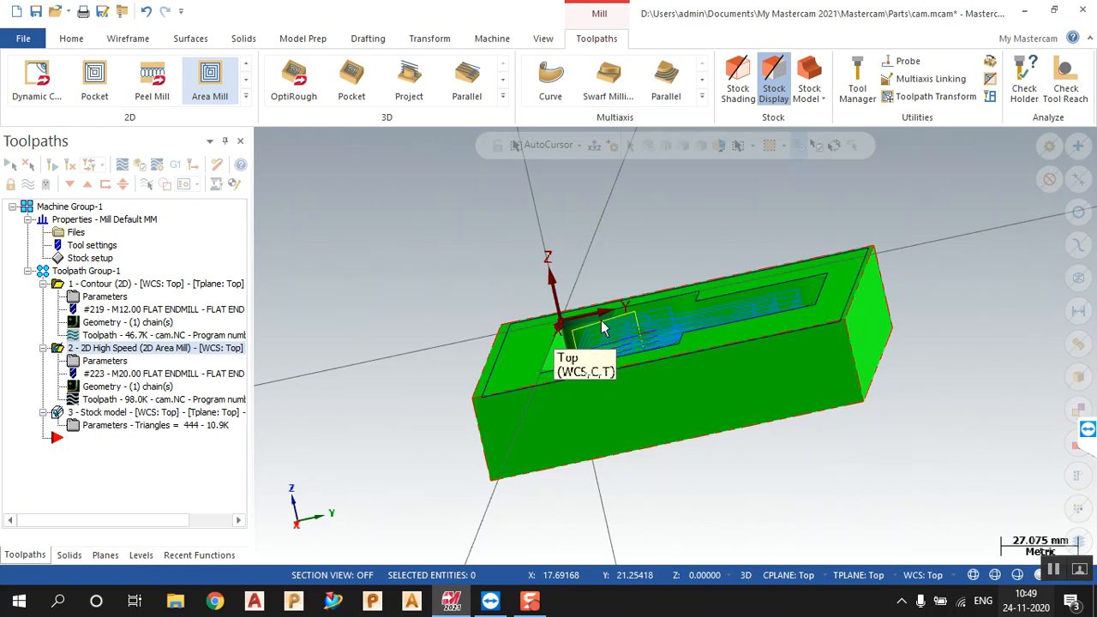
middle_click_drag(651, 336, 697, 367)
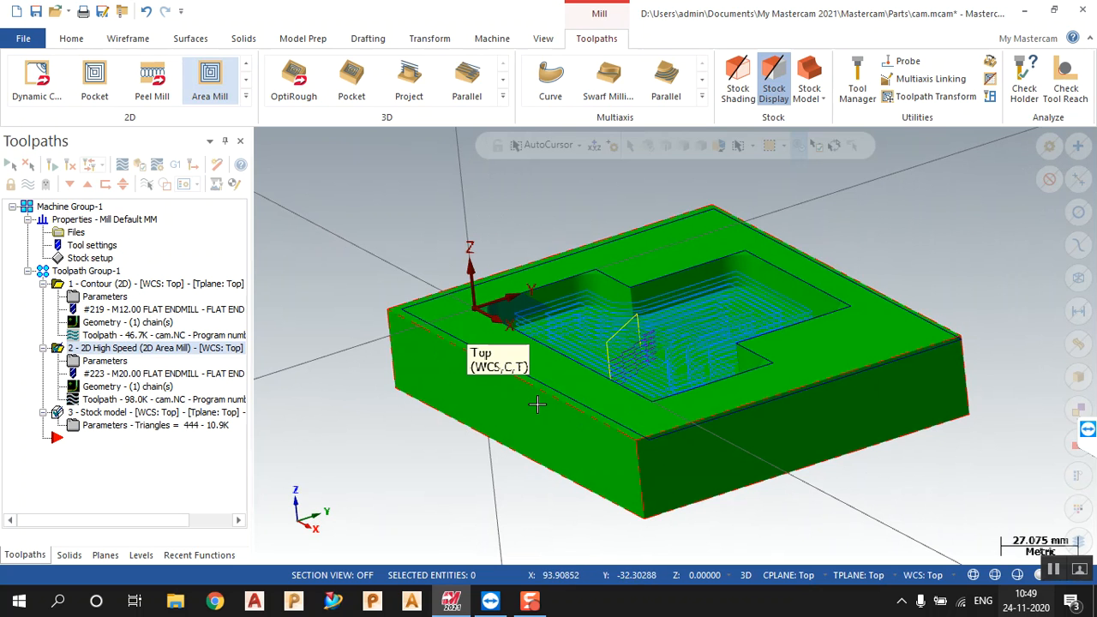
middle_click_drag(371, 408, 410, 417)
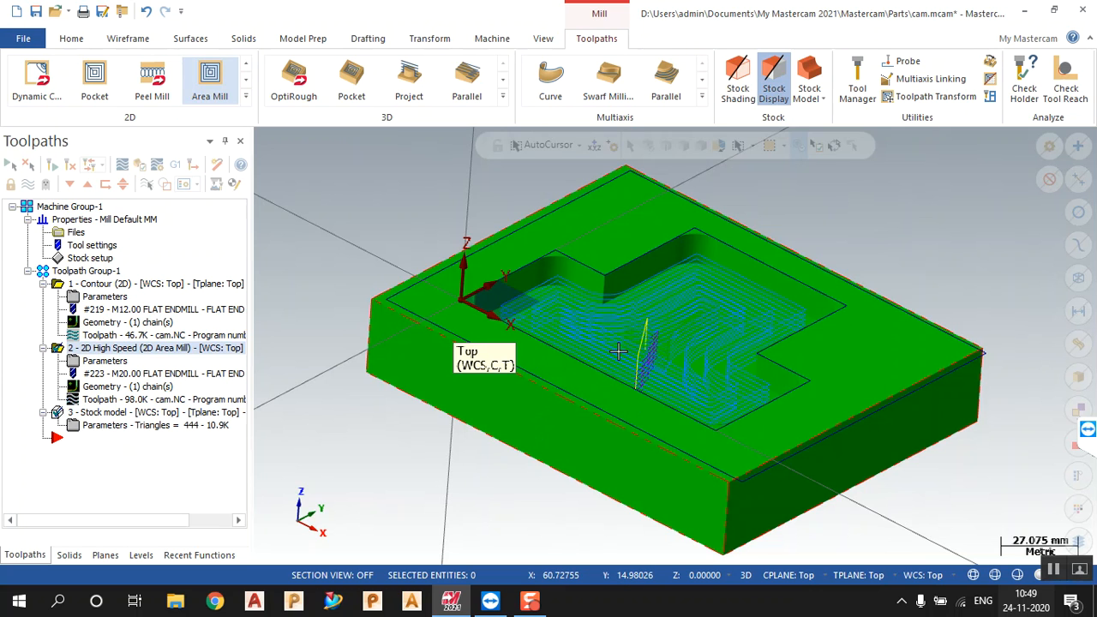
scroll(734, 276, "down", 1)
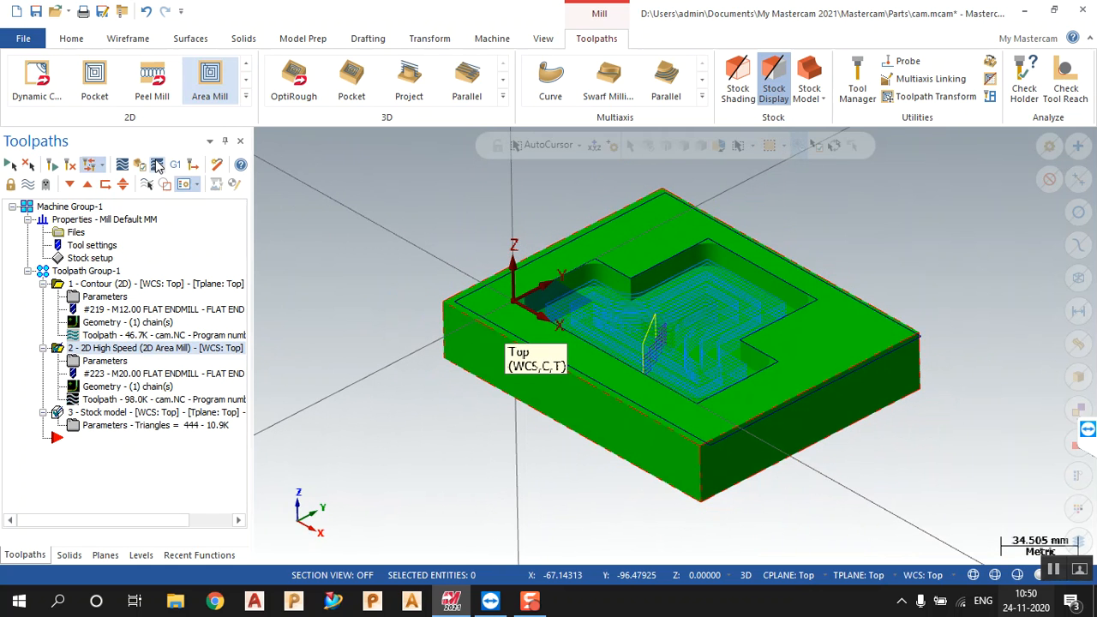
Set the simulator's machine to 1_3AXGEN_VMC, docking the Windows taskbar vertically to uncover the dialog's confirmation.
left_click(159, 168)
left_click(307, 39)
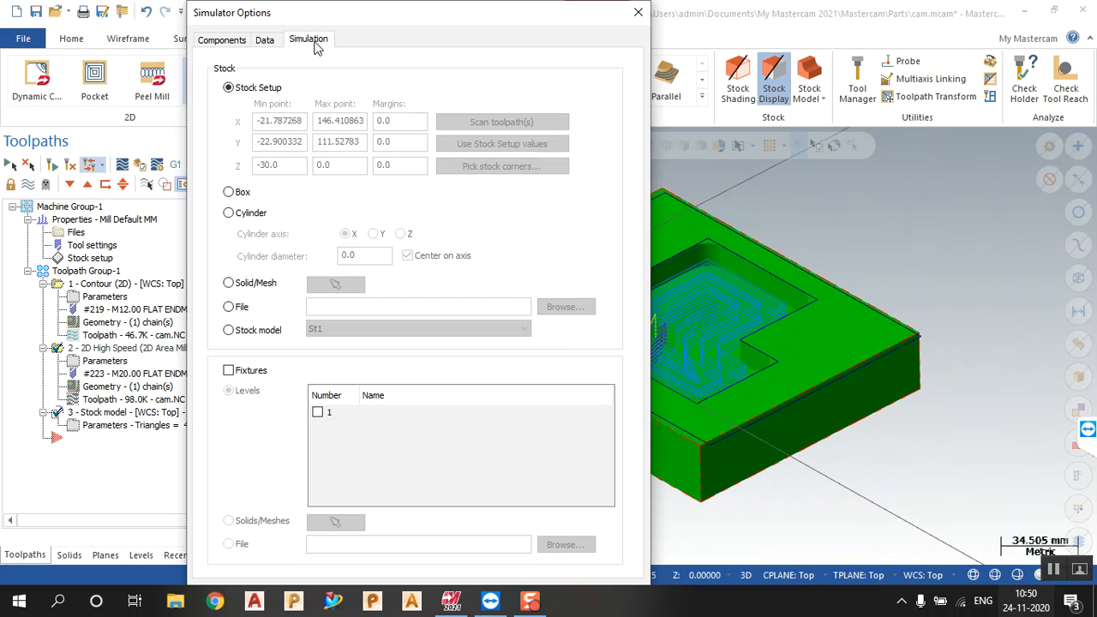
left_click(525, 104)
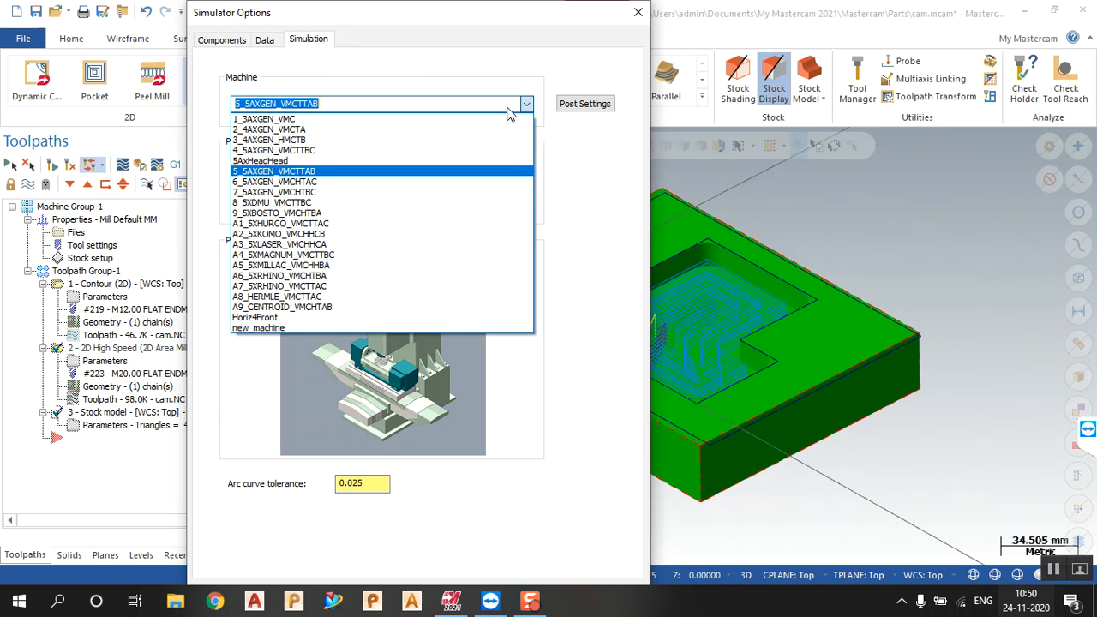
left_click(405, 129)
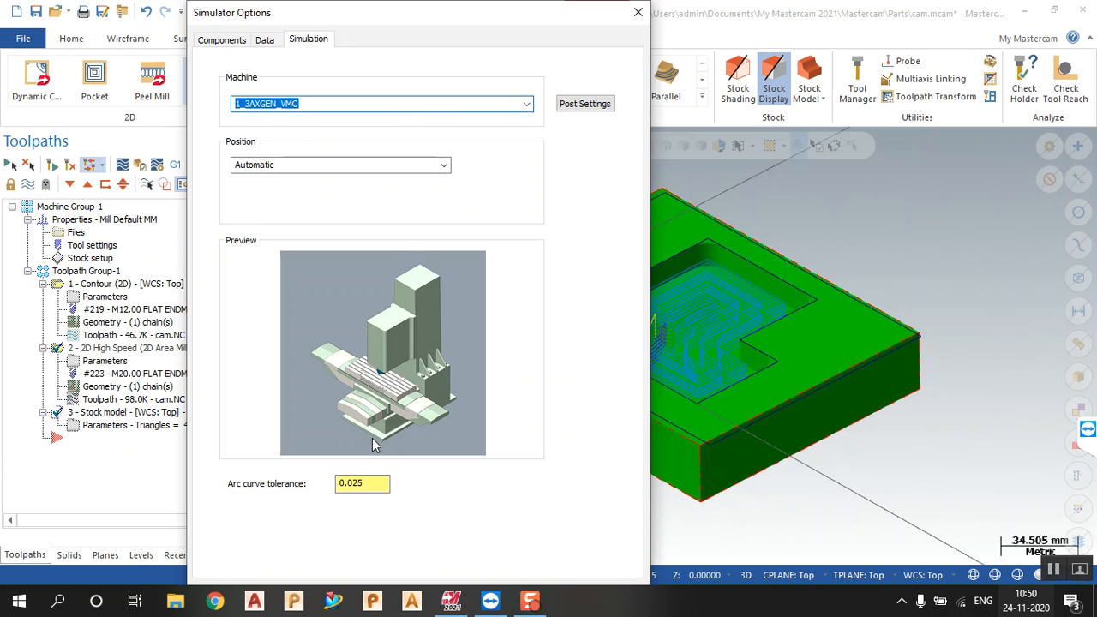
left_click_drag(652, 601, 2, 395)
left_click(541, 600)
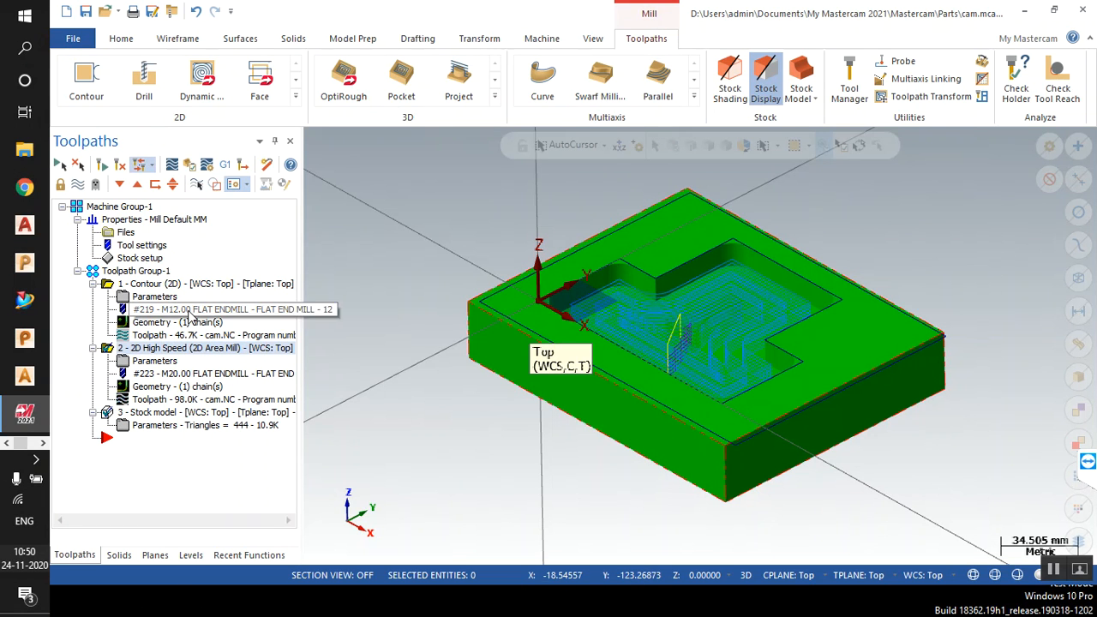
Open the Area Mill operation in machine simulation, check how the stock sits on the machine table, and close the simulator.
left_click(167, 399)
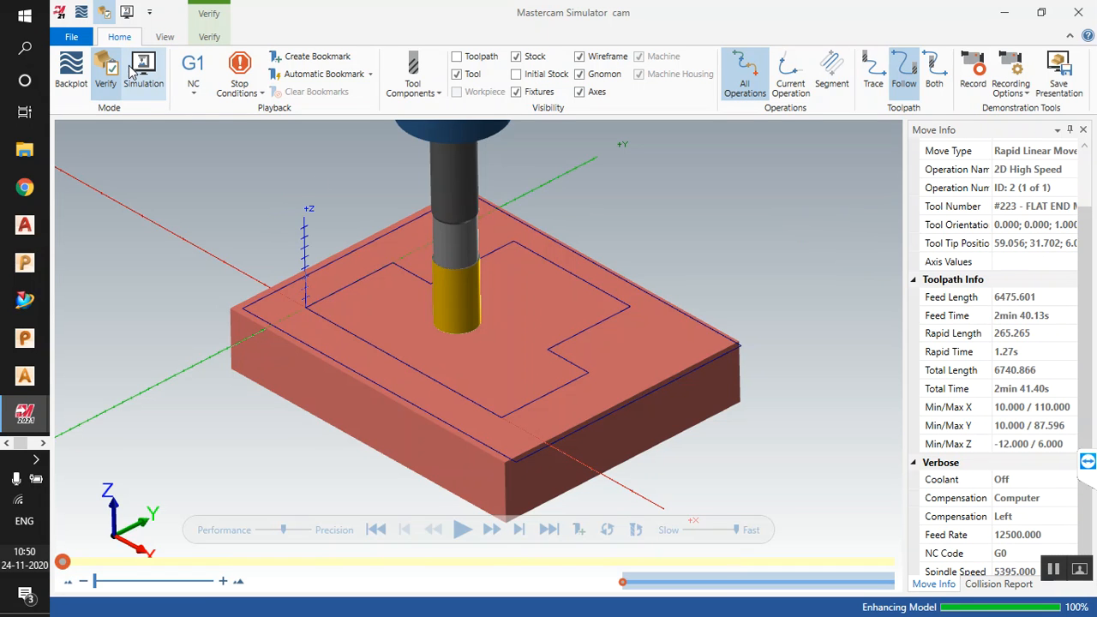
left_click(143, 86)
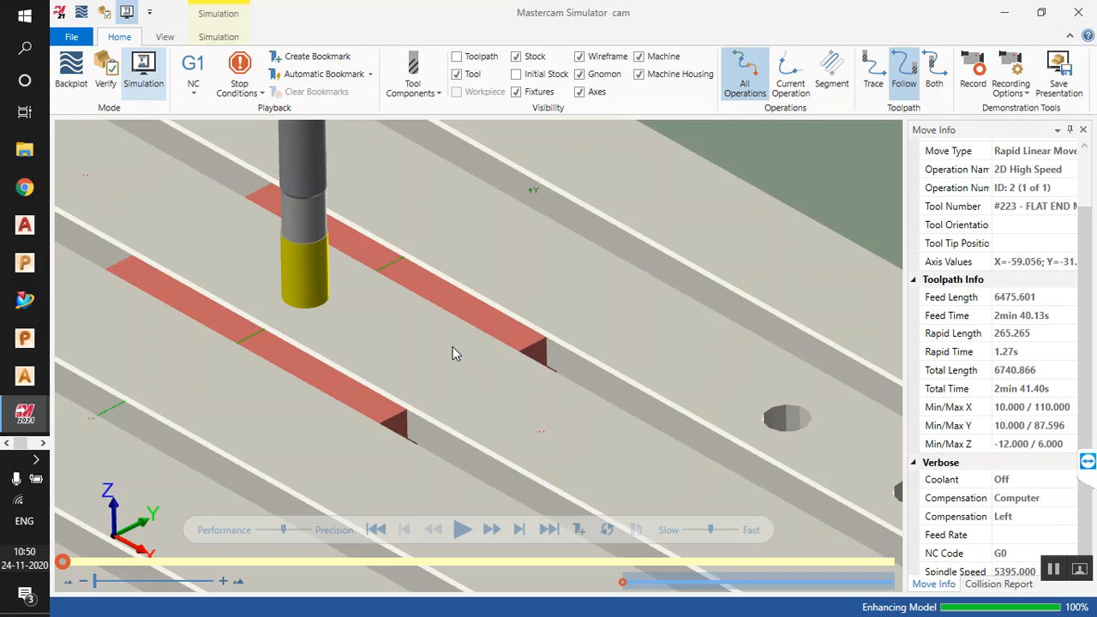
scroll(458, 356, "down", 5)
scroll(489, 384, "down", 3)
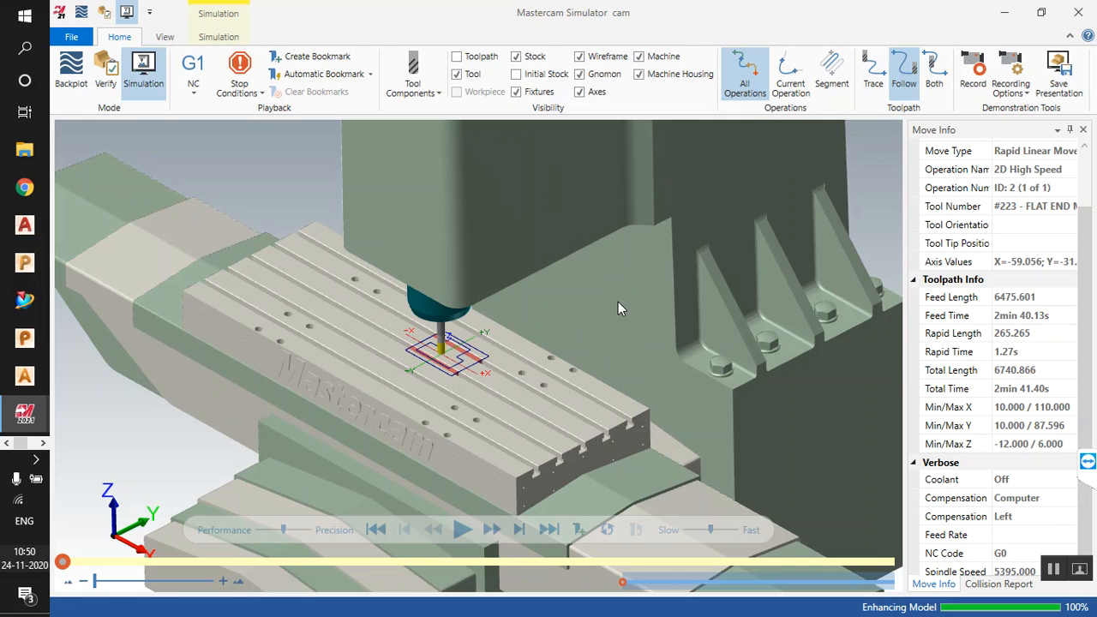
left_click(1082, 19)
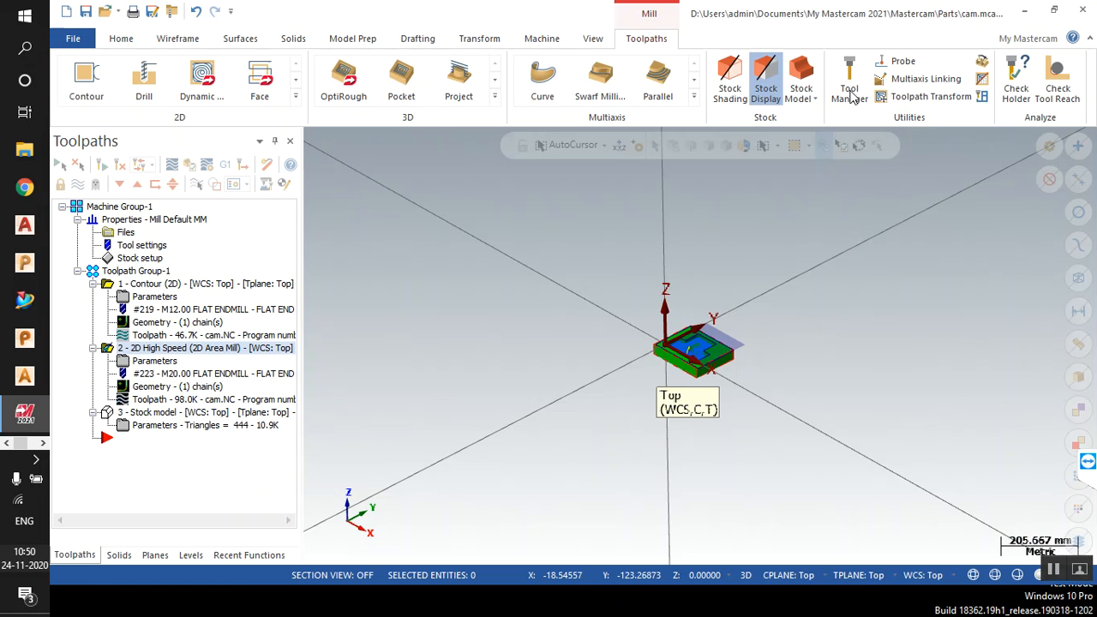
Set the simulation's workpiece position to Translation in XYZ with a Z value of 30.
left_click(205, 167)
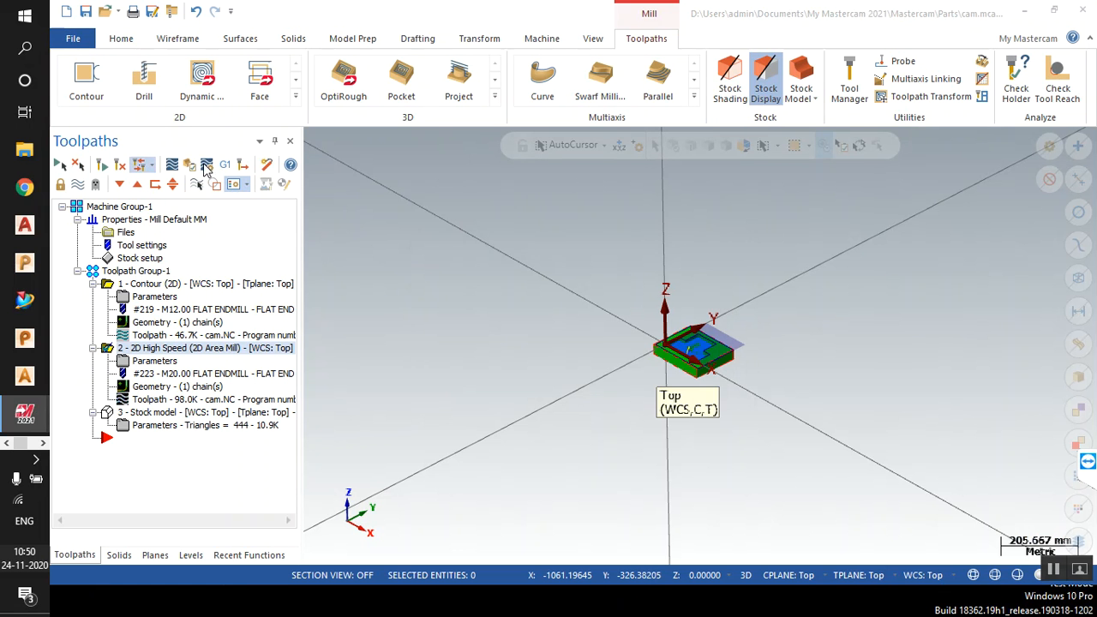
left_click(308, 40)
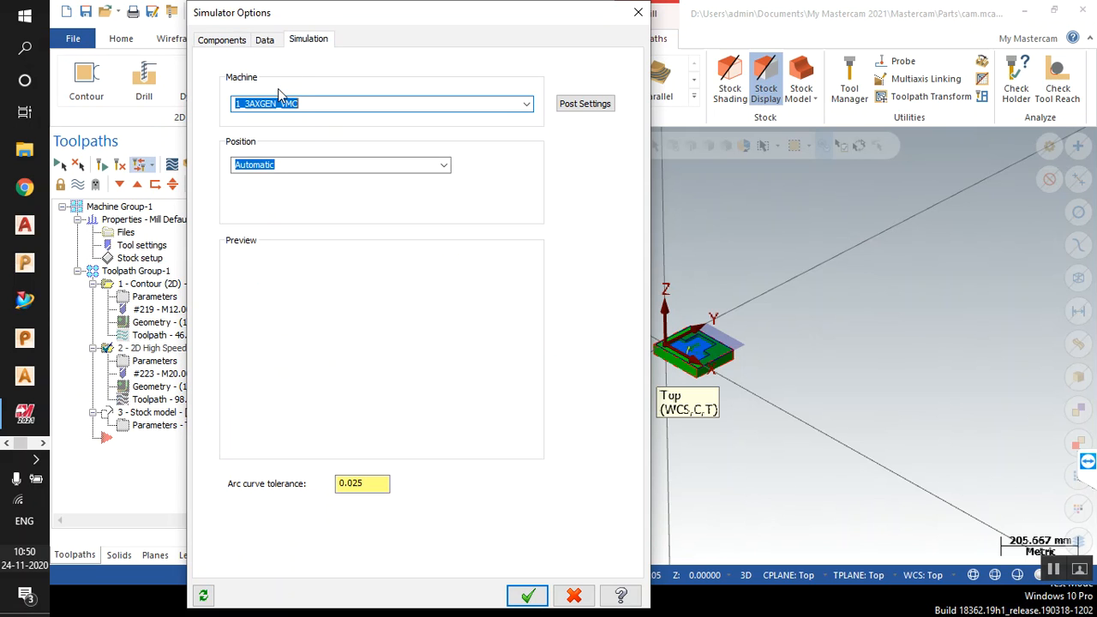
left_click(286, 166)
left_click(430, 164)
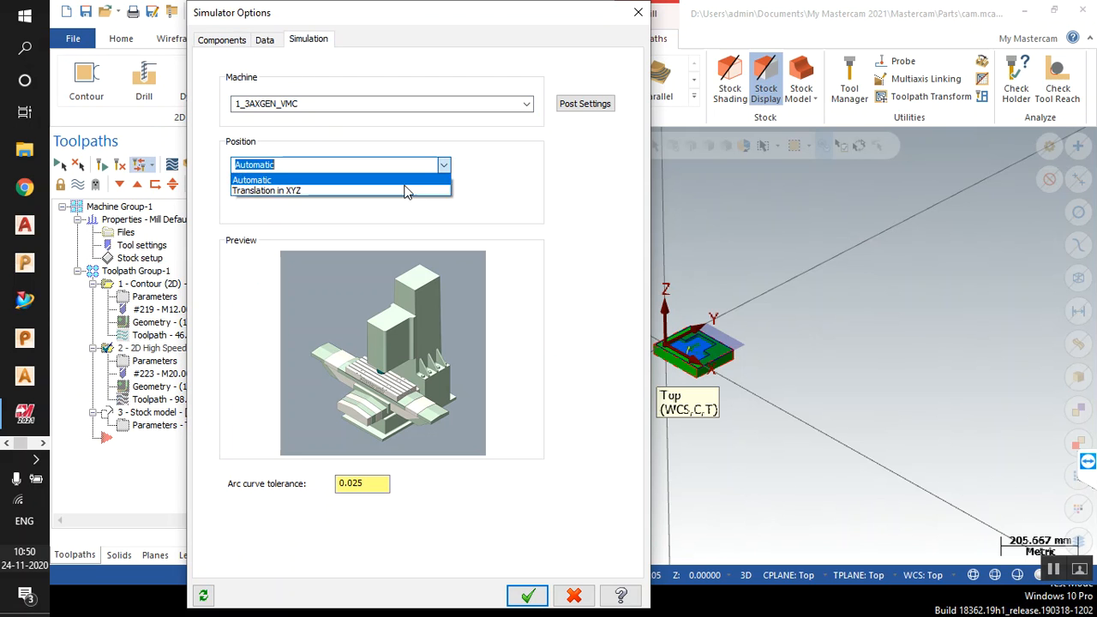
left_click(375, 196)
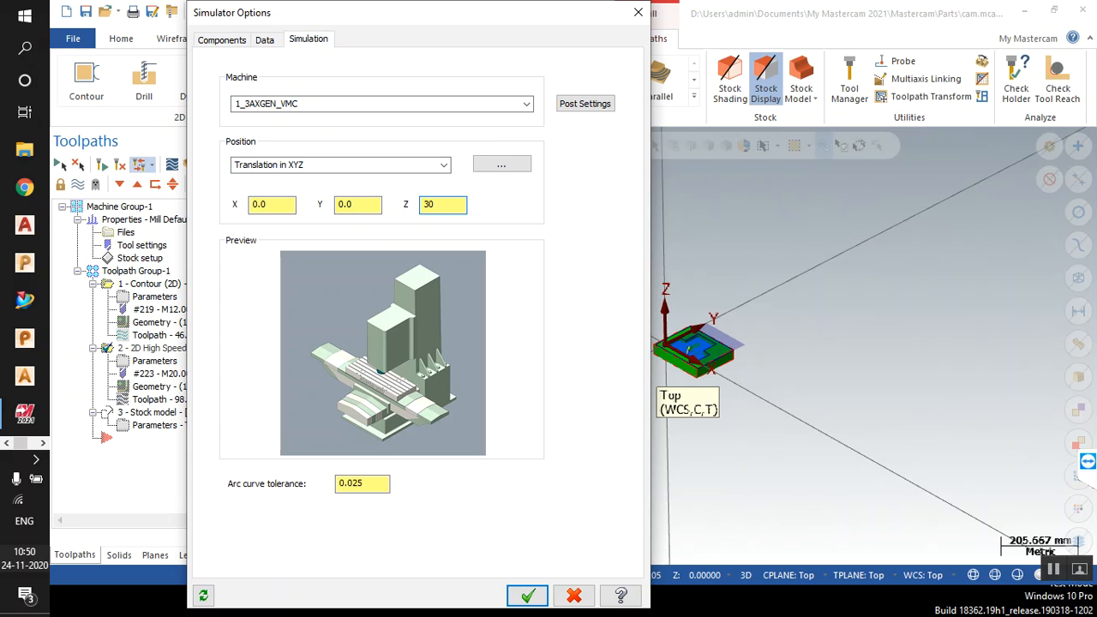
left_click(525, 599)
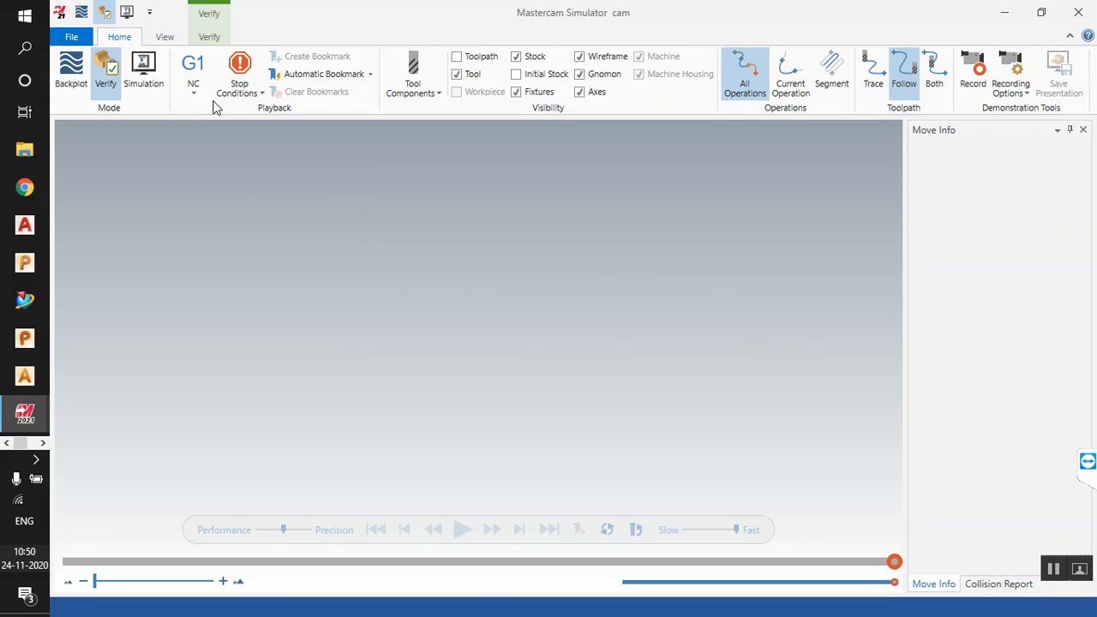
Run the Area Mill operation in machine simulation, watch the pocket being cut on the machine table, and close the simulator.
left_click(155, 77)
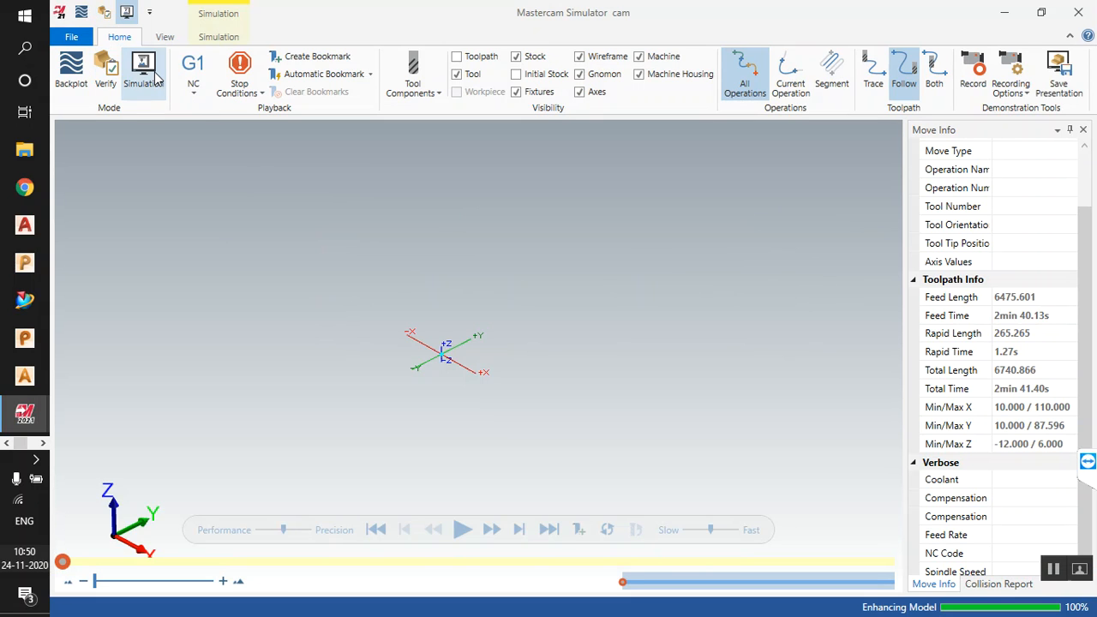
scroll(464, 385, "up", 3)
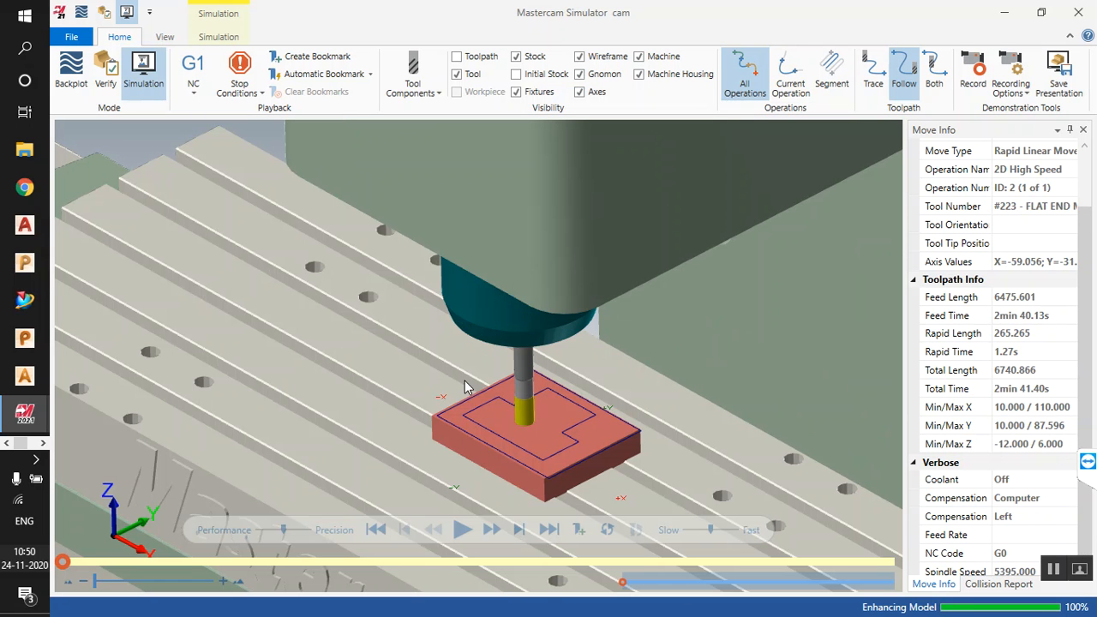
left_click(461, 532)
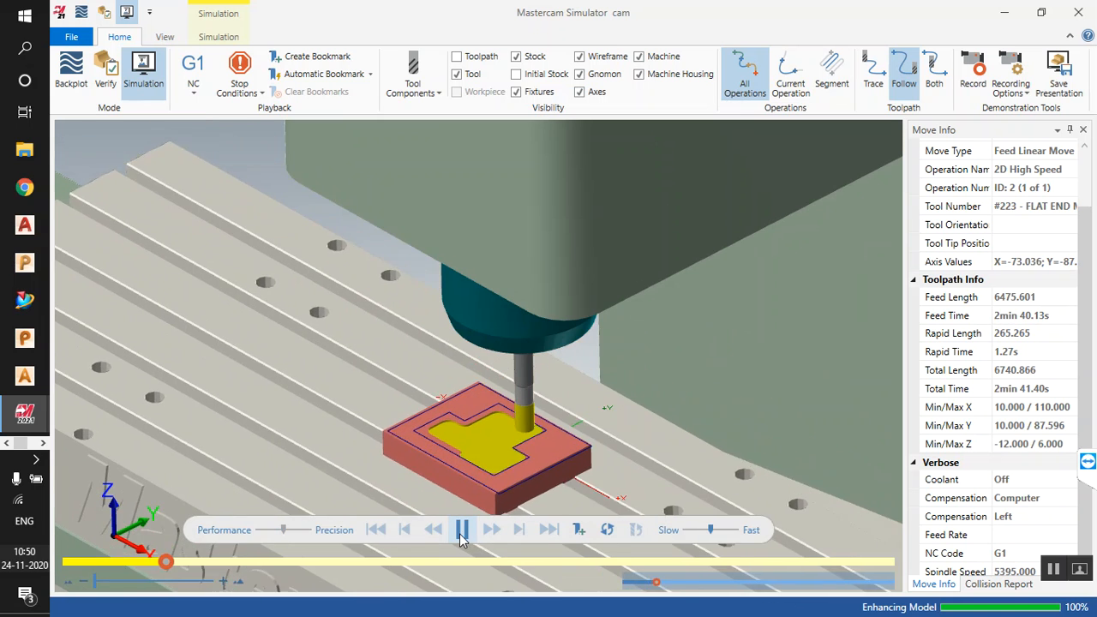
scroll(514, 241, "down", 5)
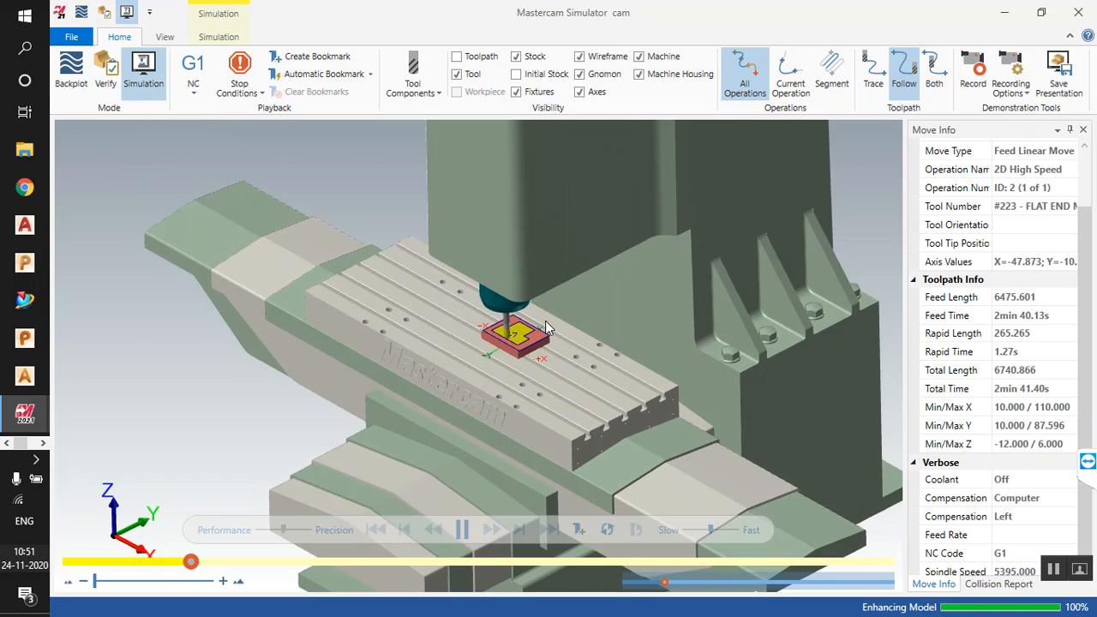
scroll(623, 330, "up", 2)
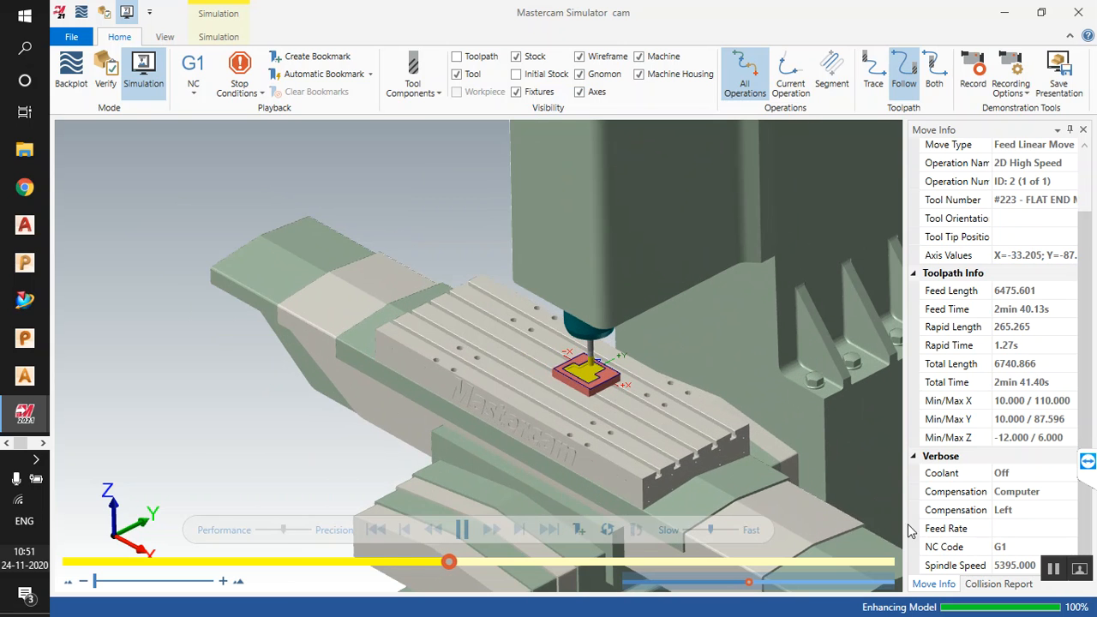
left_click(1024, 549)
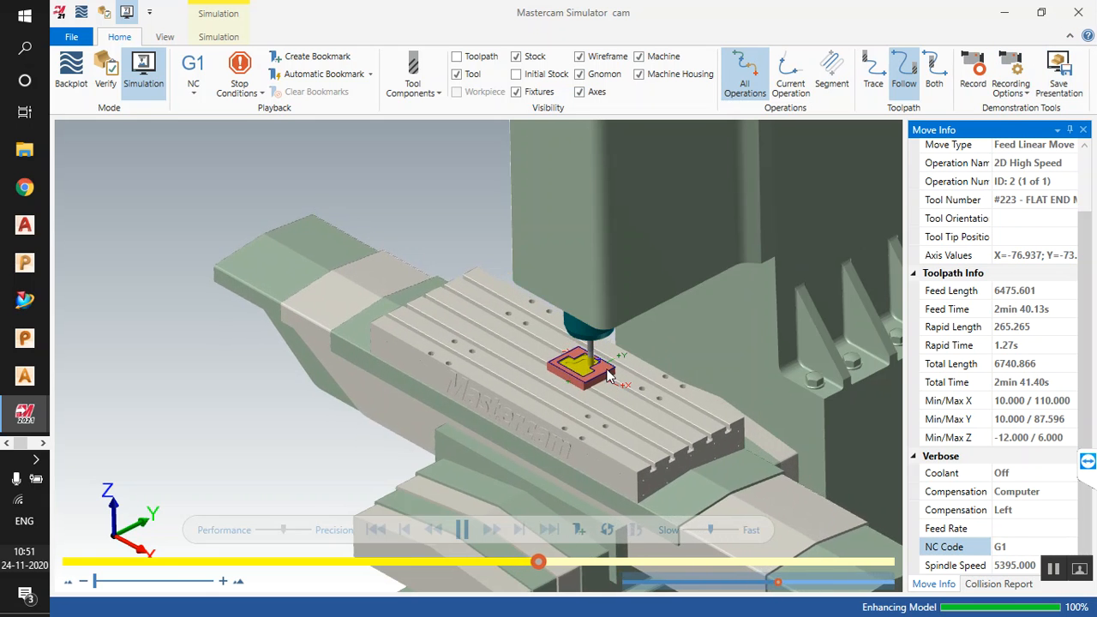
scroll(627, 357, "up", 5)
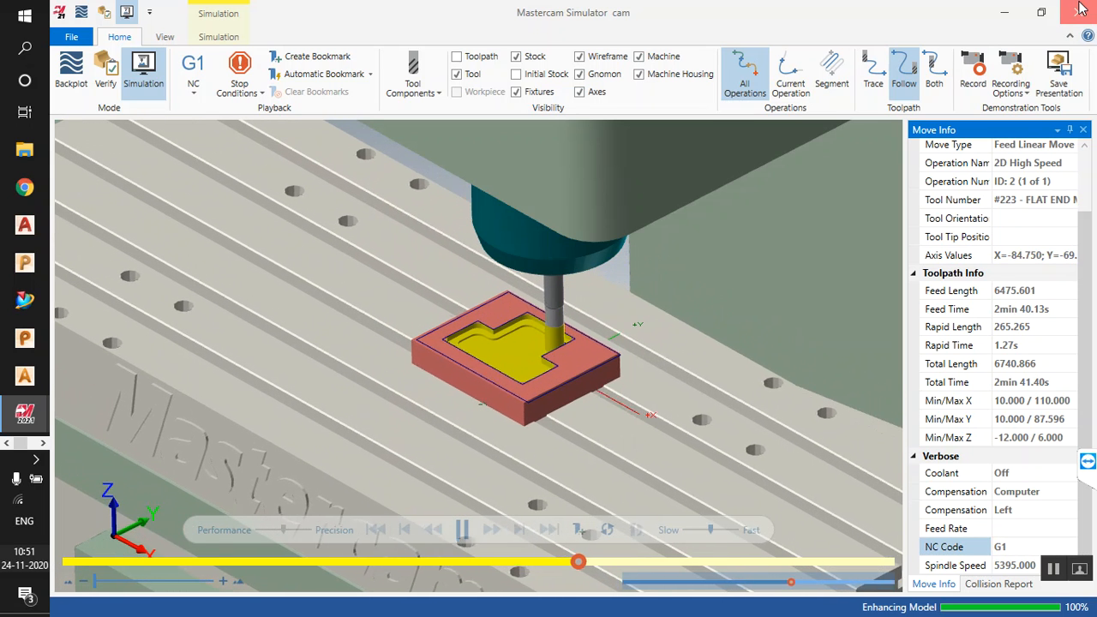
left_click(1082, 8)
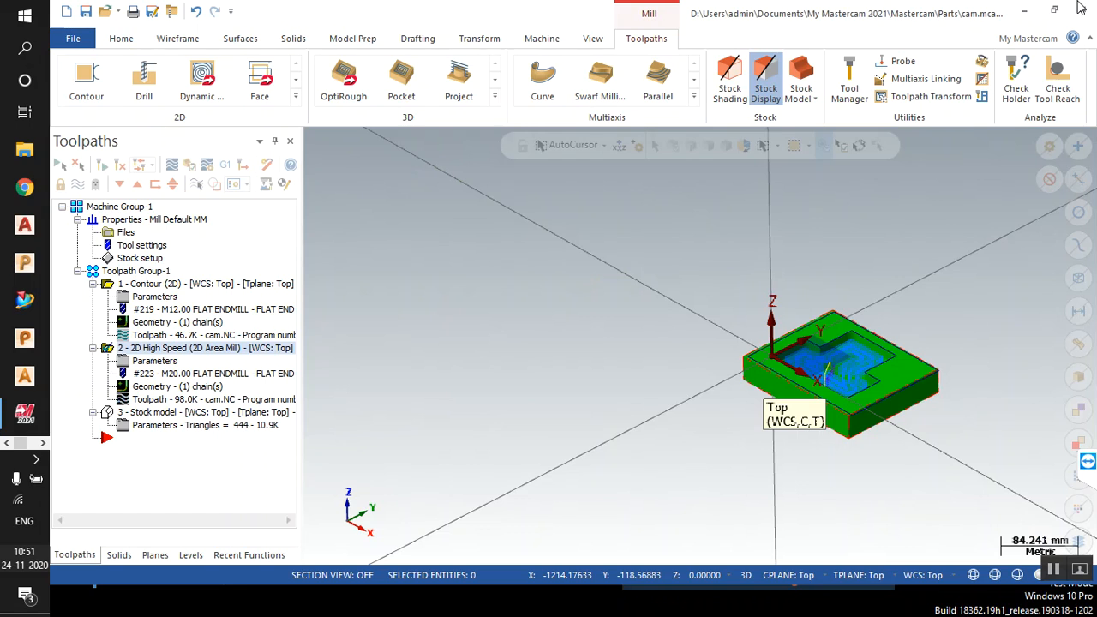
Delete the 2D High Speed Area Mill operation from the toolpath group.
scroll(975, 364, "up", 8)
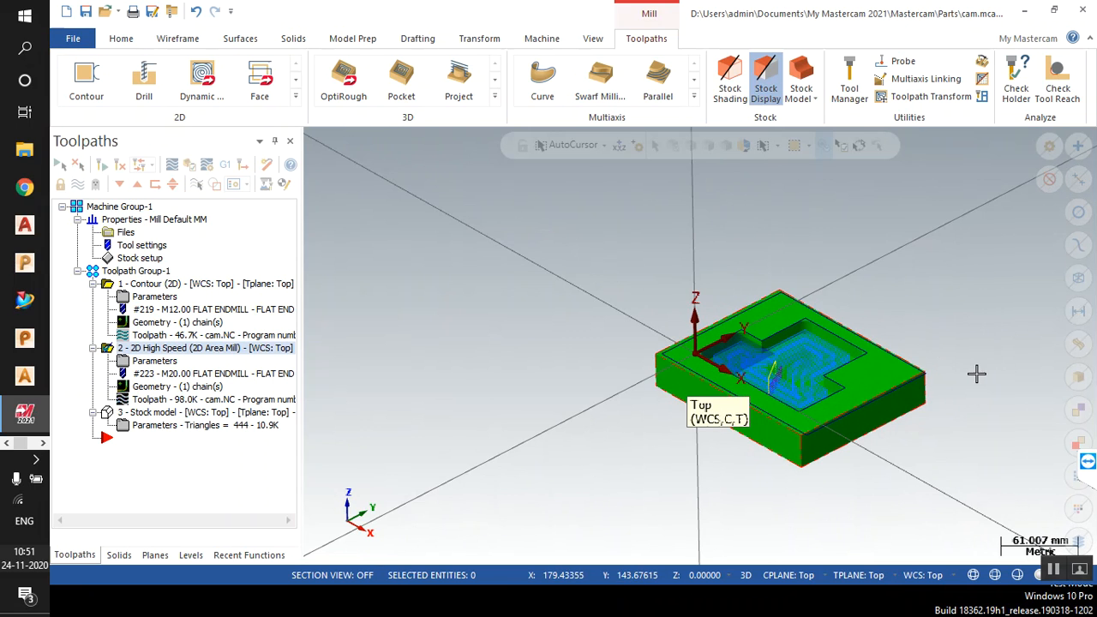
scroll(951, 385, "up", 1)
scroll(957, 378, "down", 4)
scroll(786, 421, "up", 3)
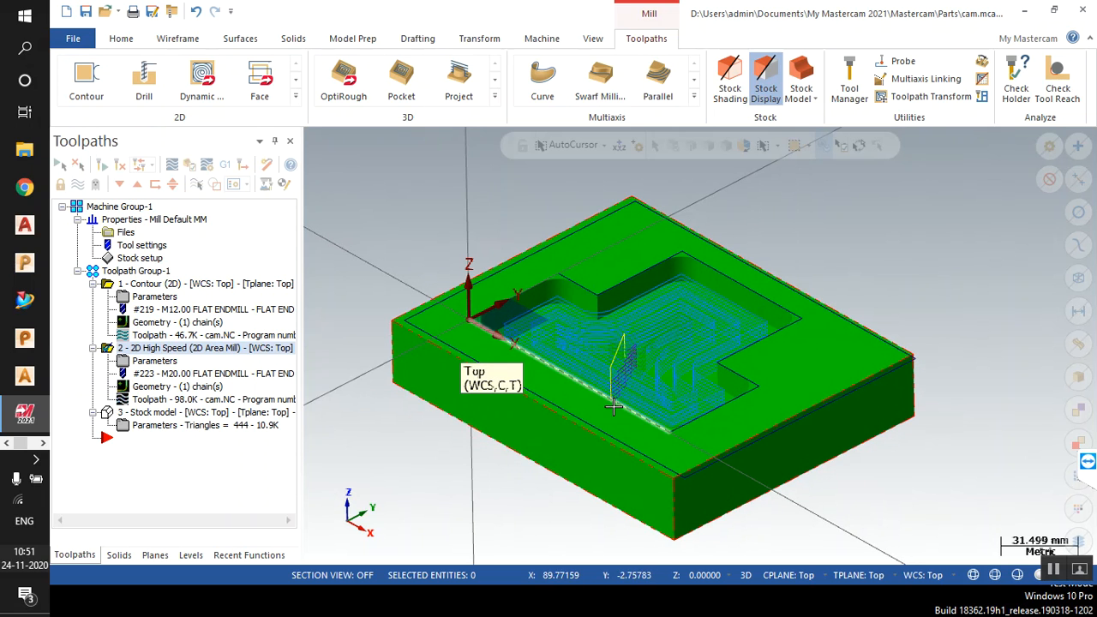
left_click(176, 415)
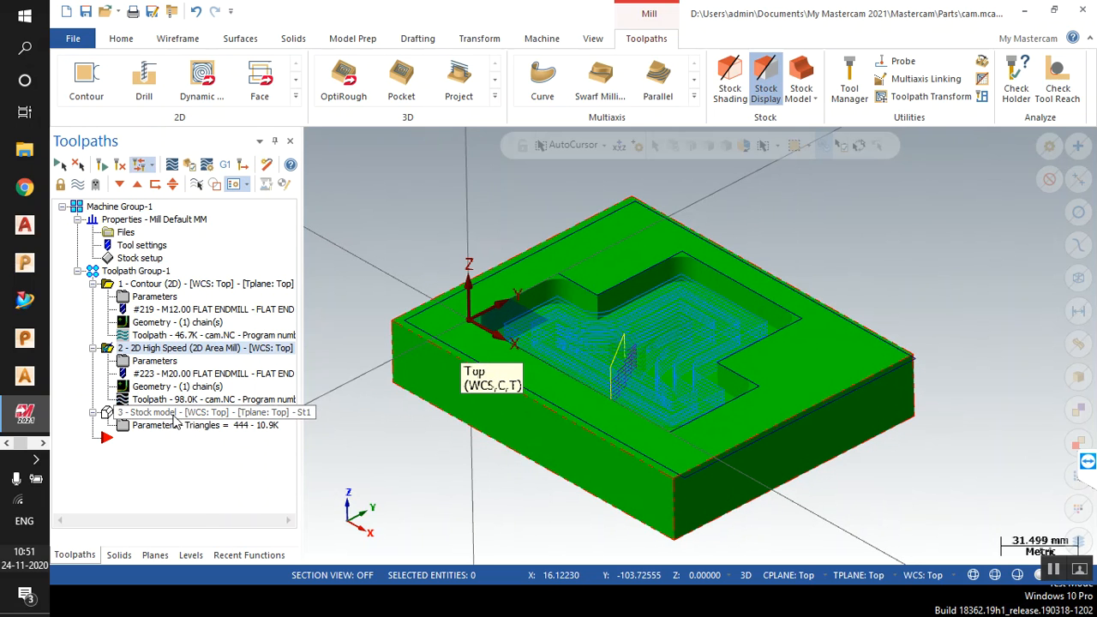
right_click(177, 419)
left_click(240, 340)
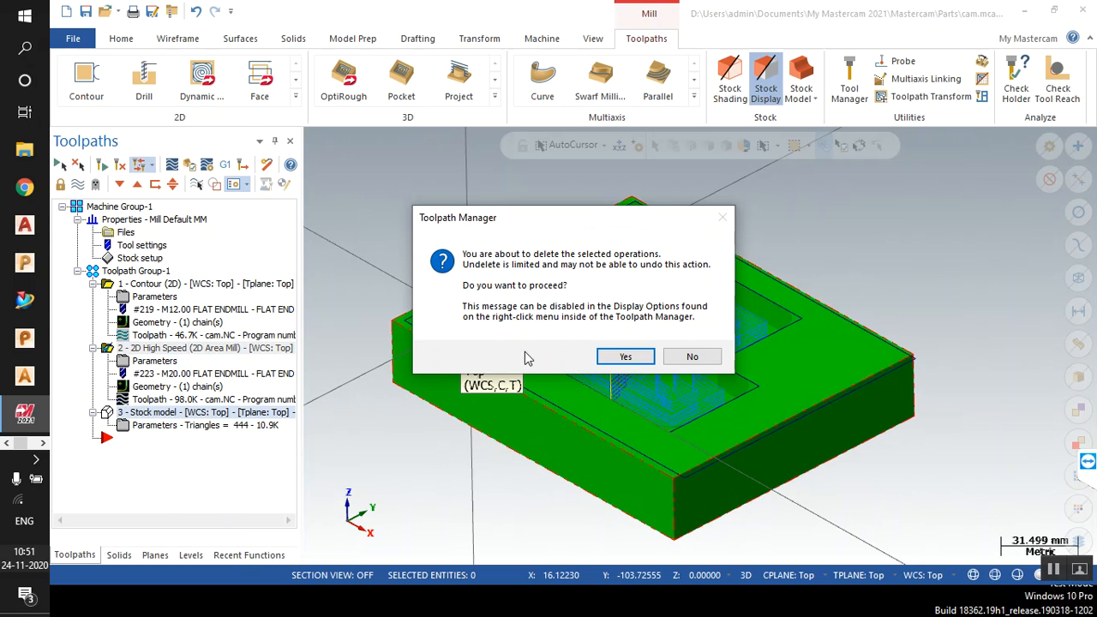
left_click(626, 357)
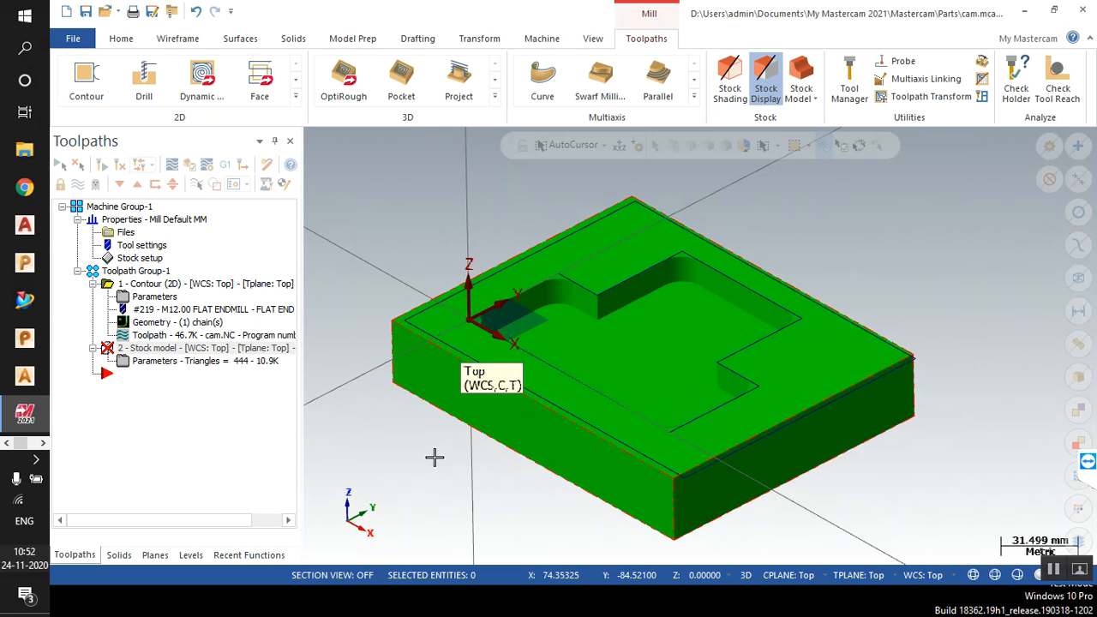
left_click(194, 14)
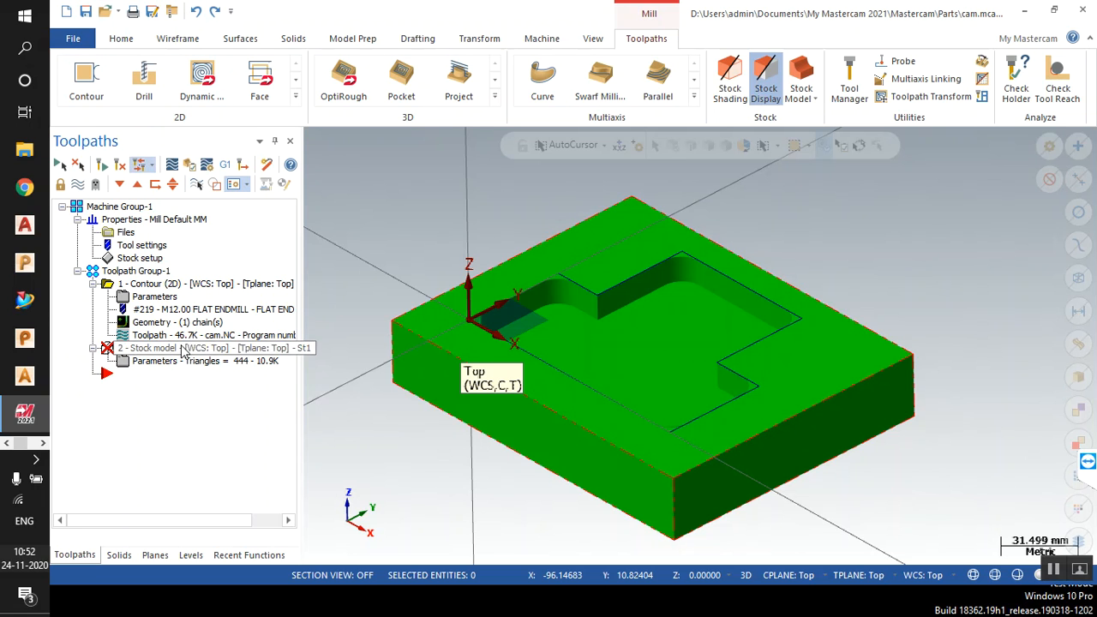
right_click(182, 352)
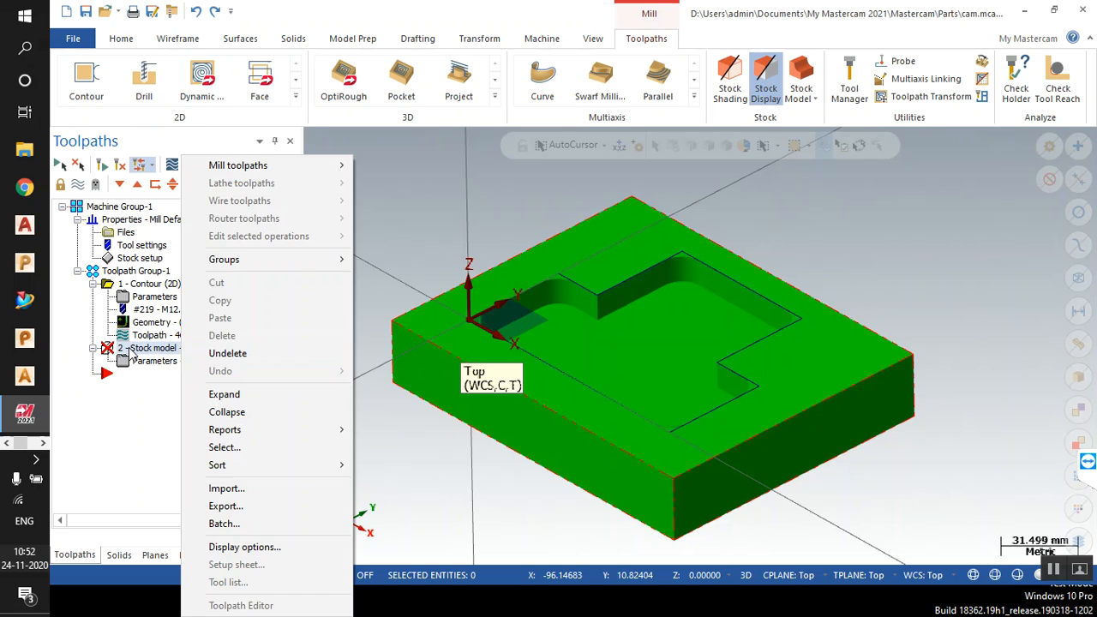
left_click(133, 365)
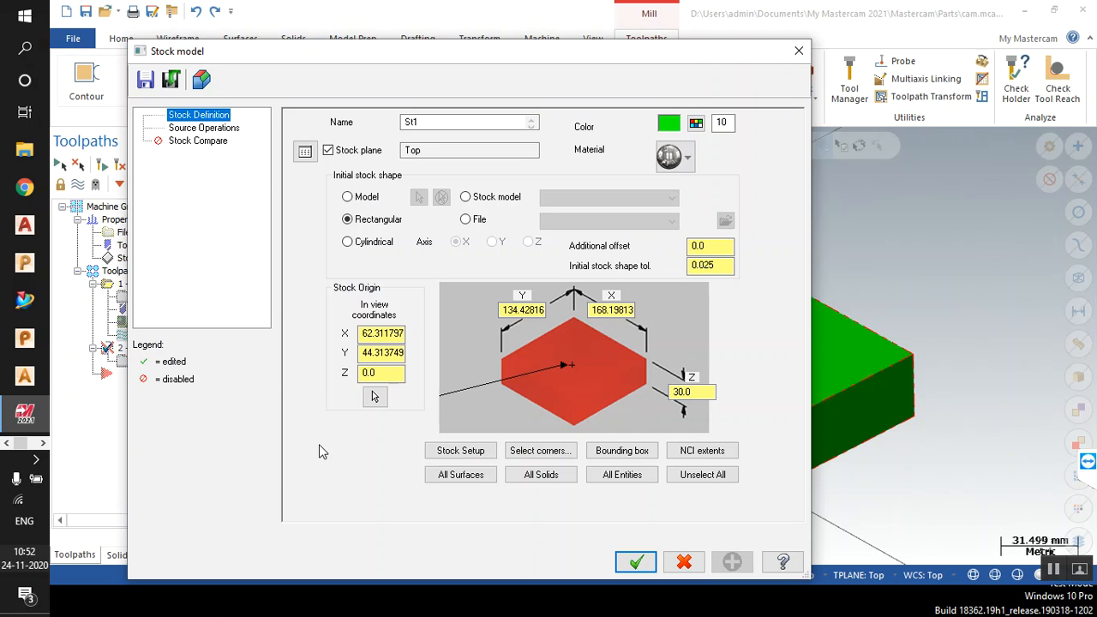
left_click(637, 562)
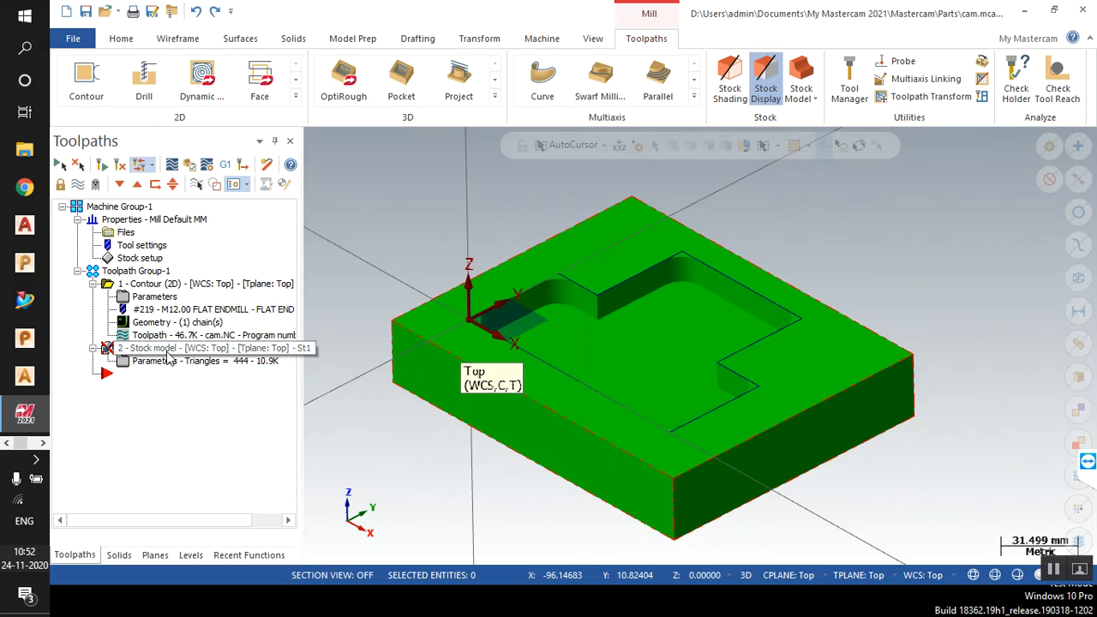
Delete the stock model operation from the toolpath group.
right_click(182, 348)
left_click(204, 336)
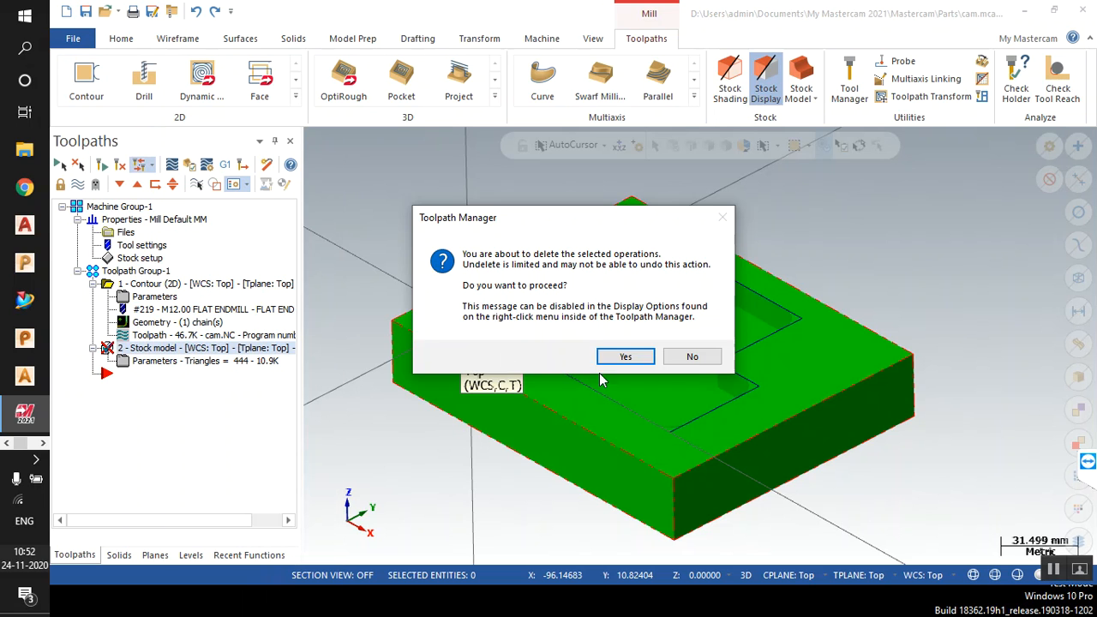
left_click(630, 360)
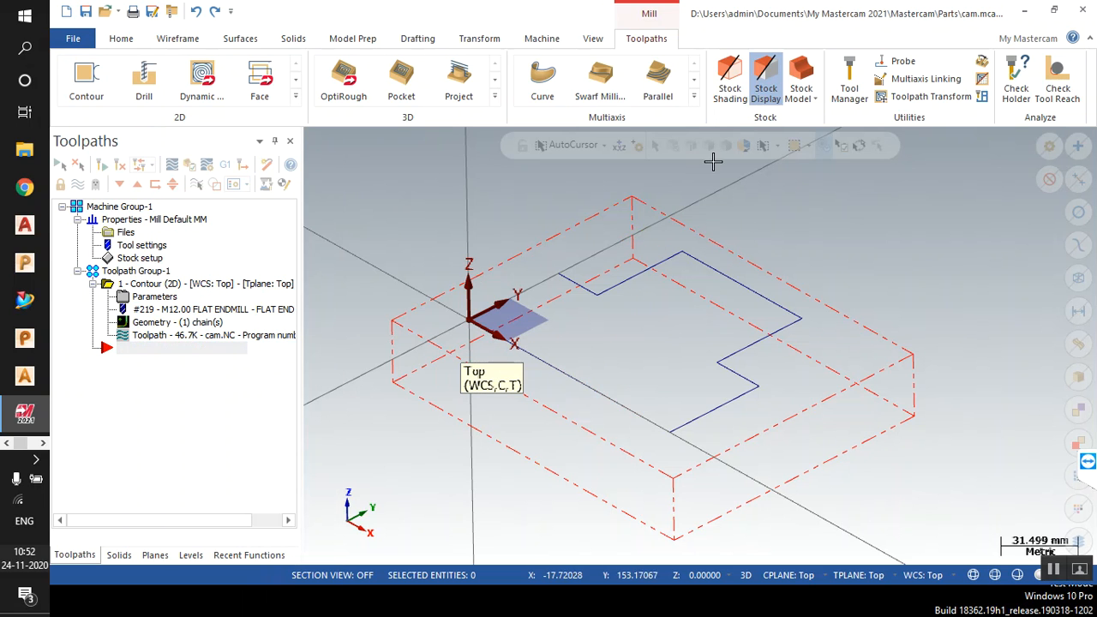
Start a new 2D Area Mill toolpath and chain the closed pocket profile as its machining region.
left_click(294, 101)
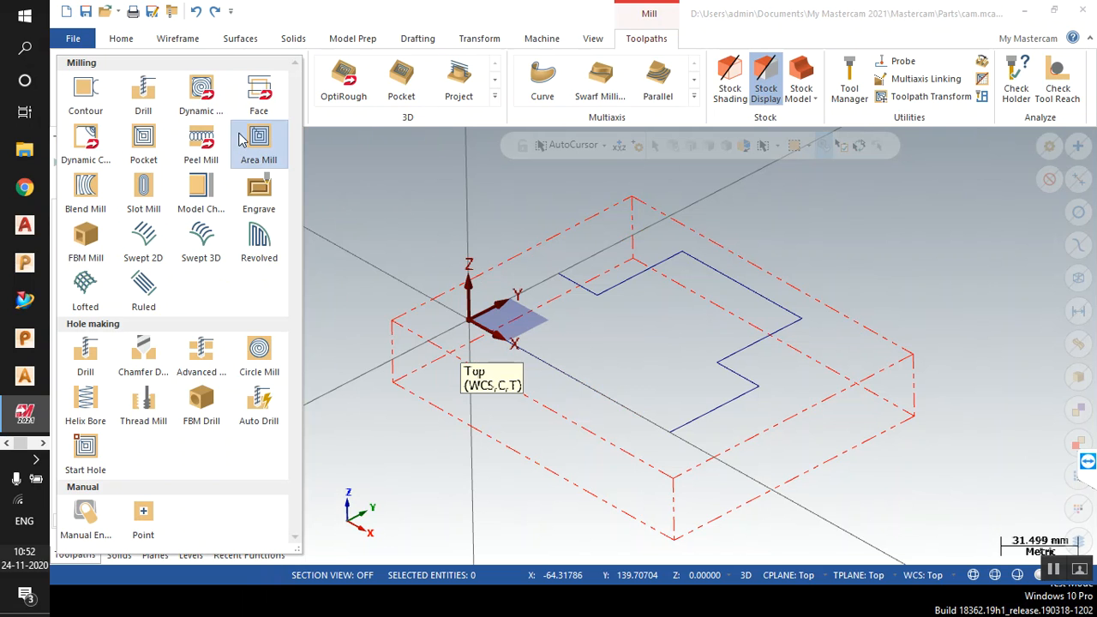
left_click(256, 142)
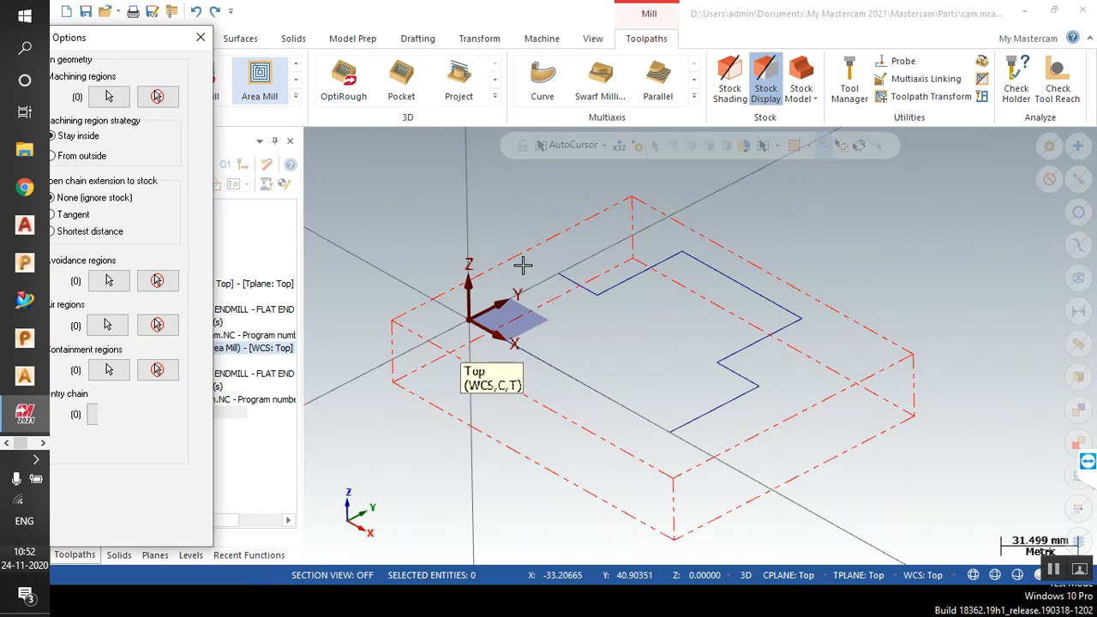
left_click_drag(129, 45, 221, 47)
left_click(201, 98)
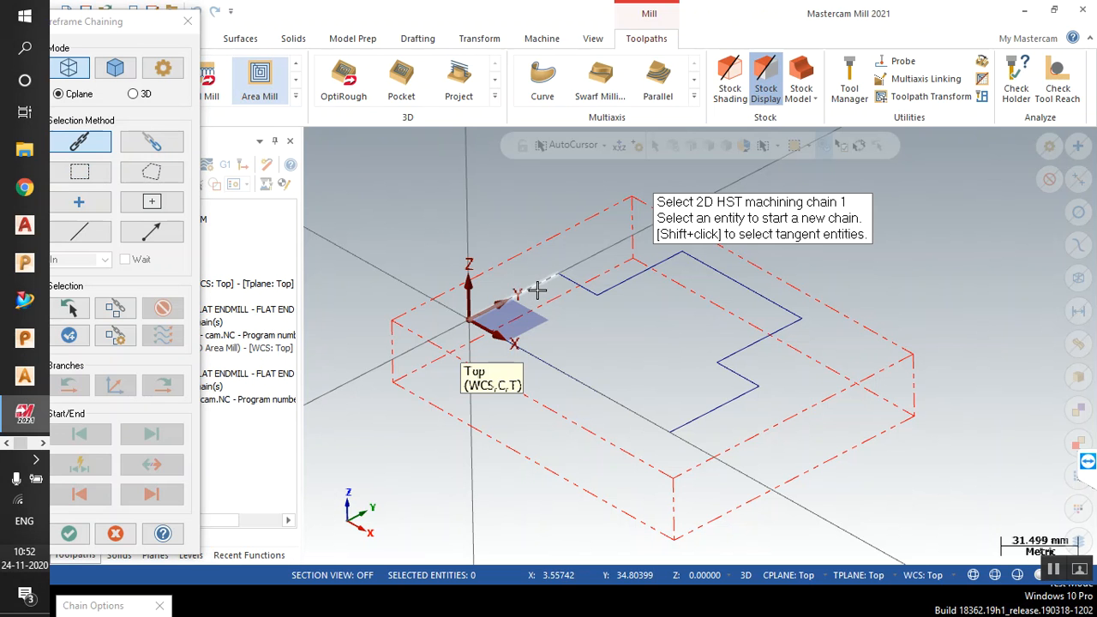
left_click(540, 286)
left_click(69, 537)
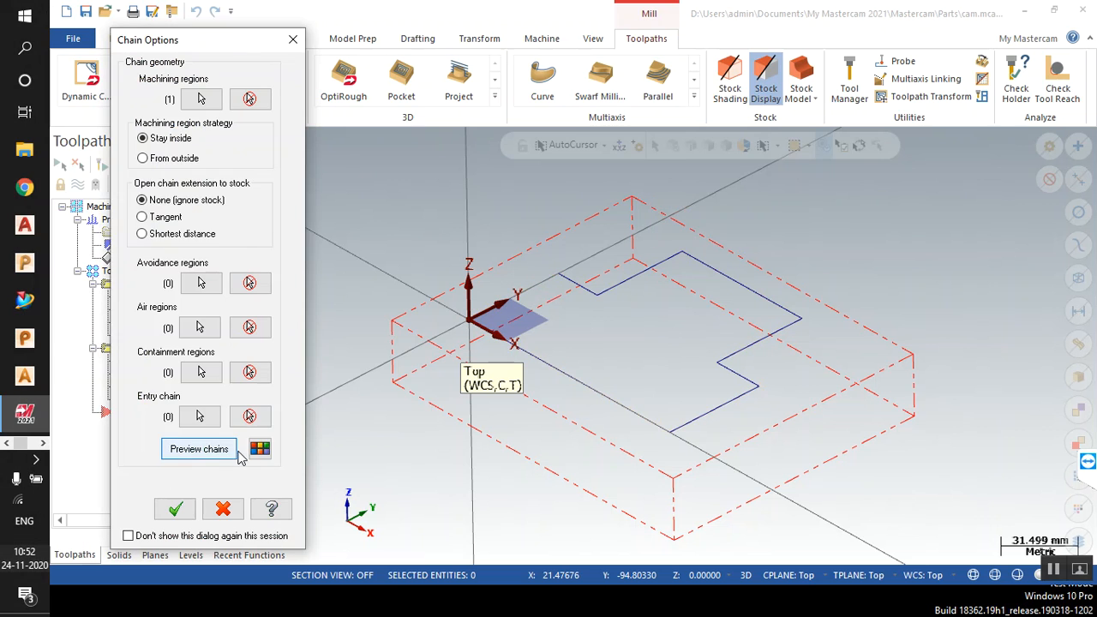
Preview the chained machining region and accept the chain options with Stay inside and no extension to stock.
left_click(260, 449)
left_click(102, 311)
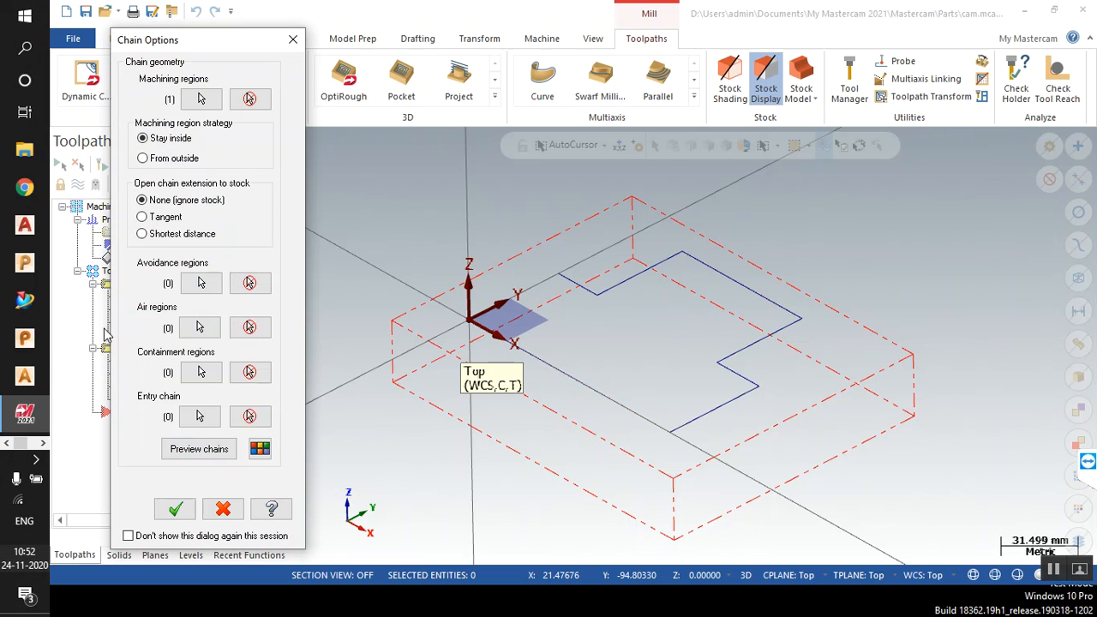
left_click(192, 450)
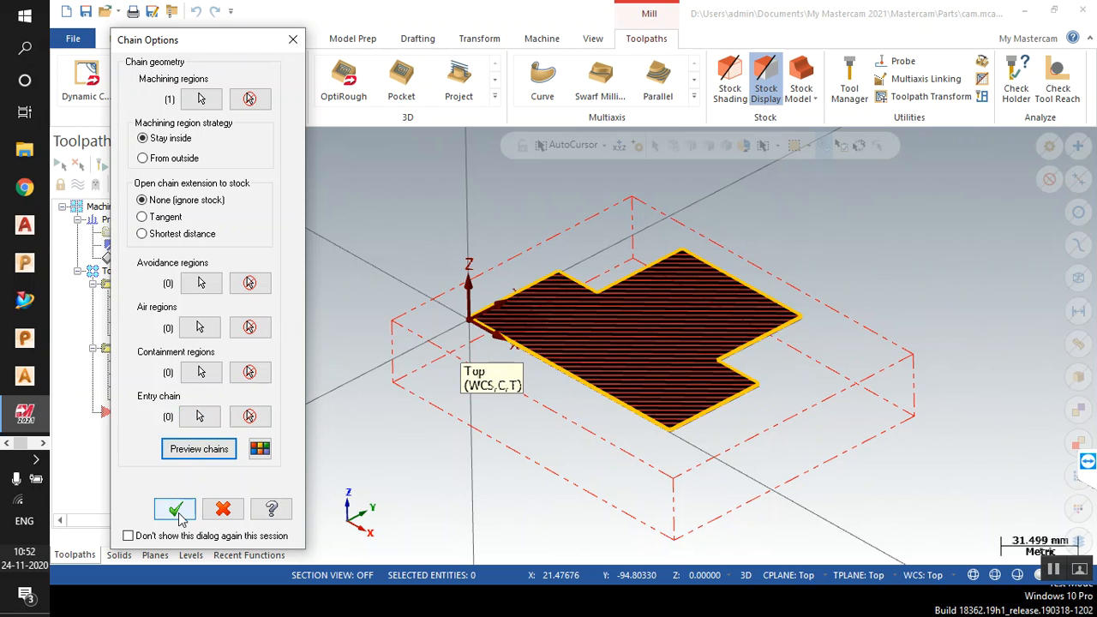
left_click(176, 511)
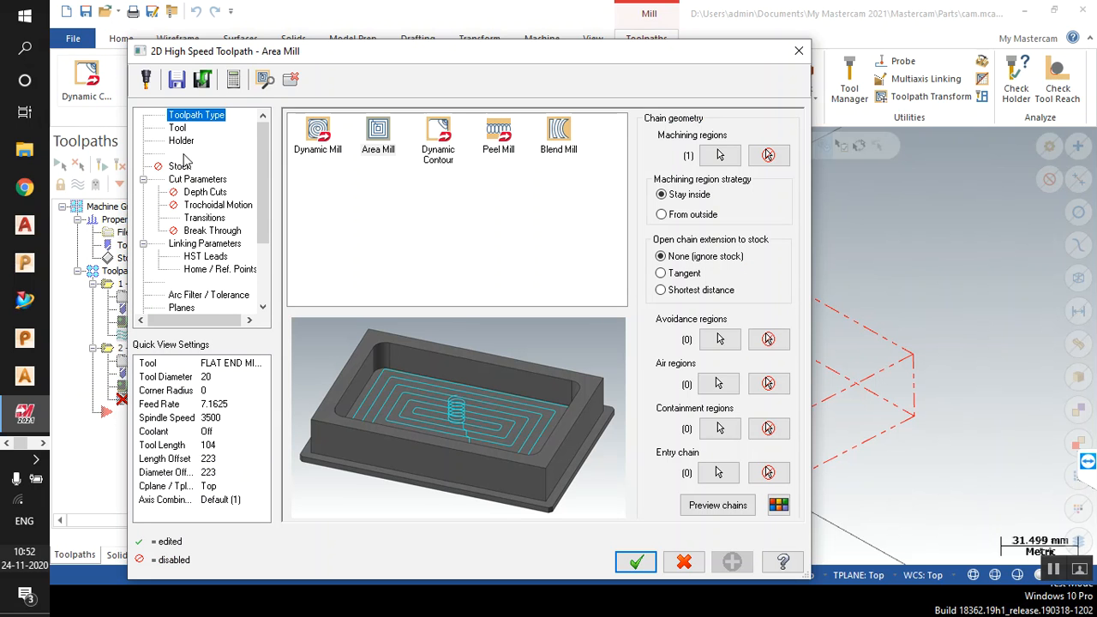
Assign tool 223, the 20 mm flat end mill, to the Area Mill toolpath and check its feed and speed values.
left_click(177, 129)
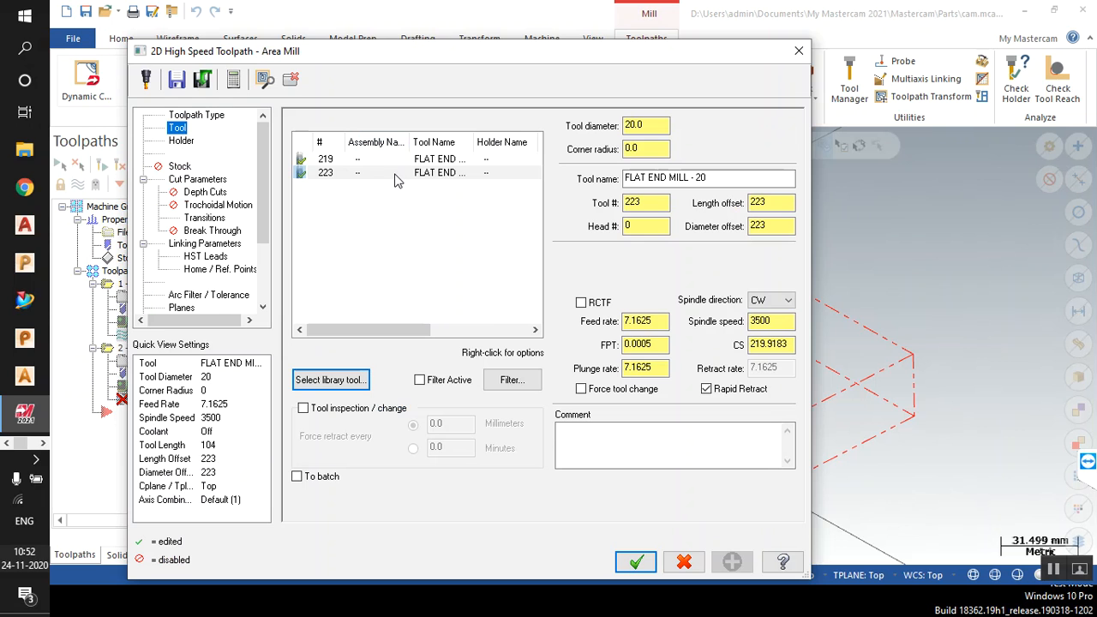
left_click(397, 174)
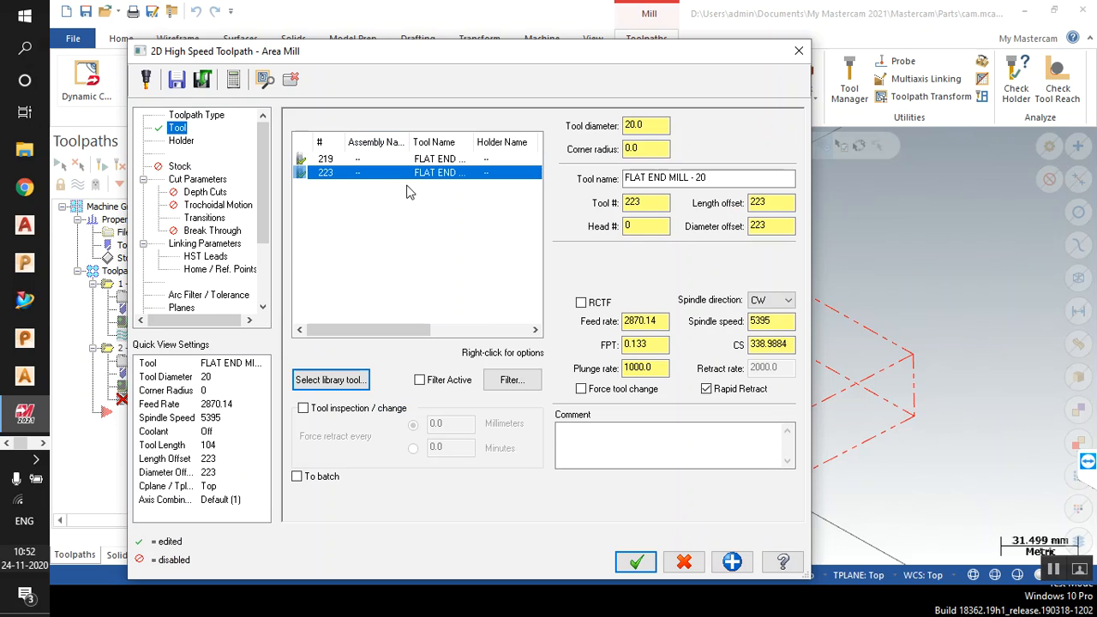
left_click(649, 127)
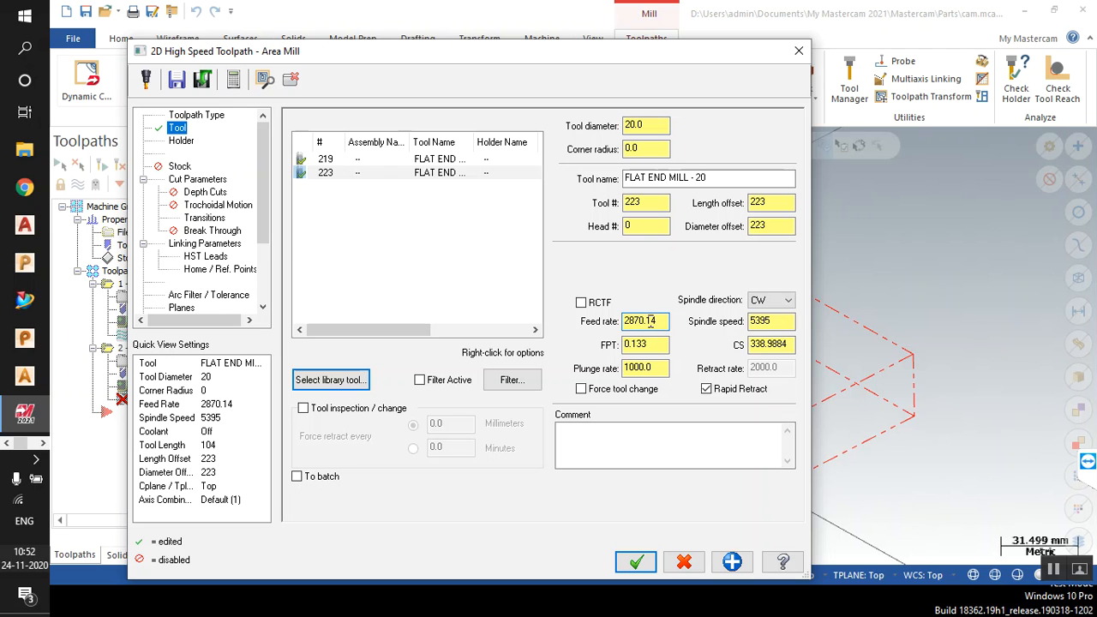
left_click(769, 344)
left_click(649, 347)
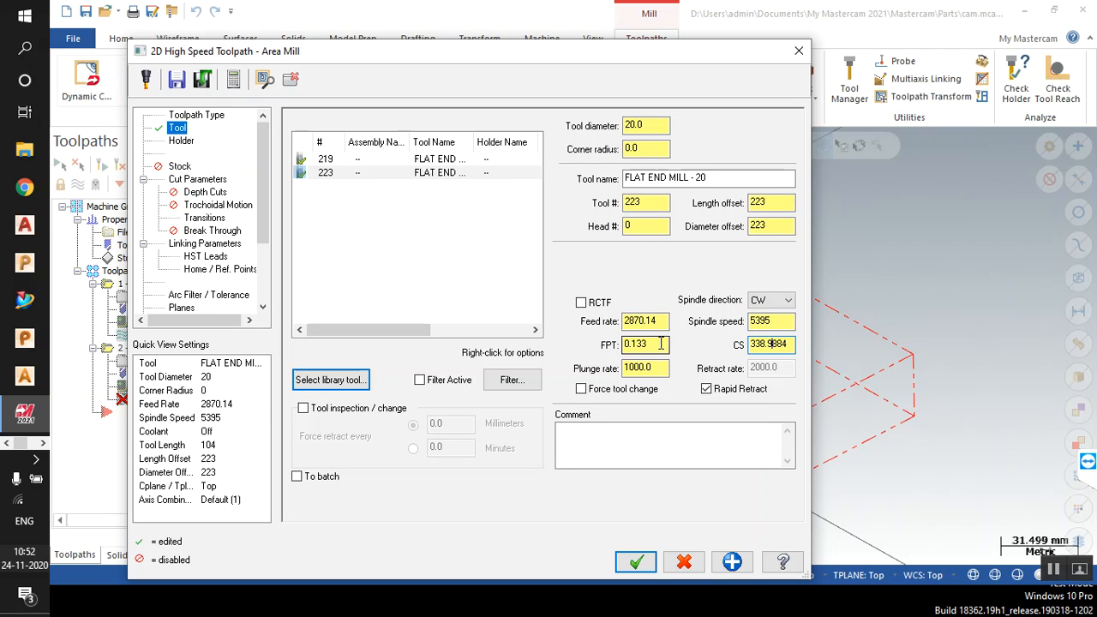
Set the Area Mill's stock to leave to 2 on the walls and 0 on the floors.
left_click(199, 179)
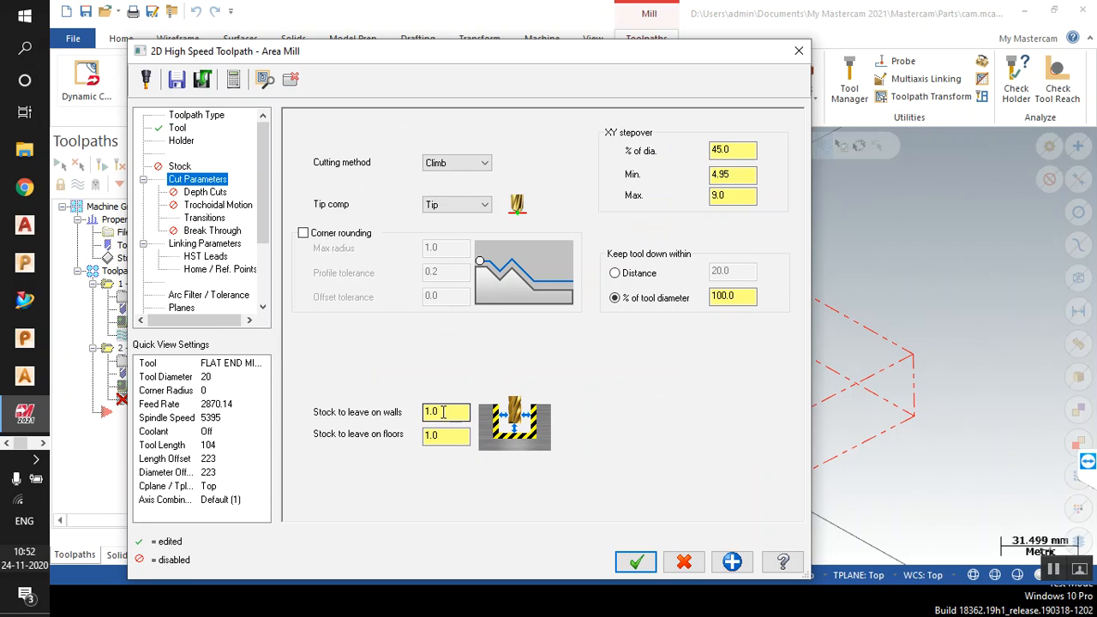
left_click_drag(439, 436, 356, 421)
type("0")
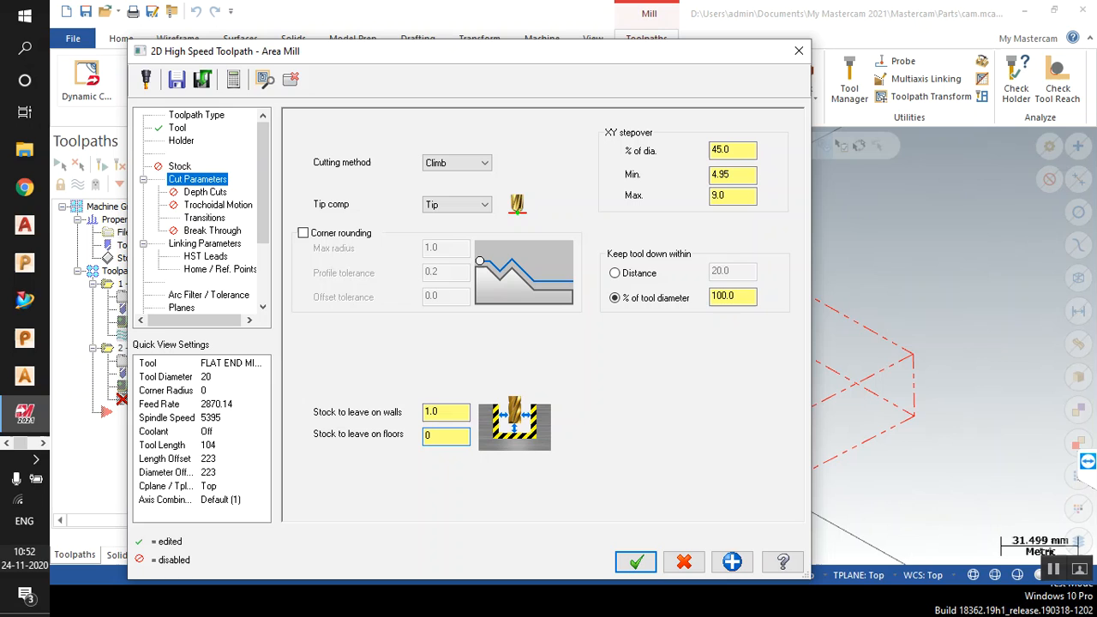
double_click(444, 413)
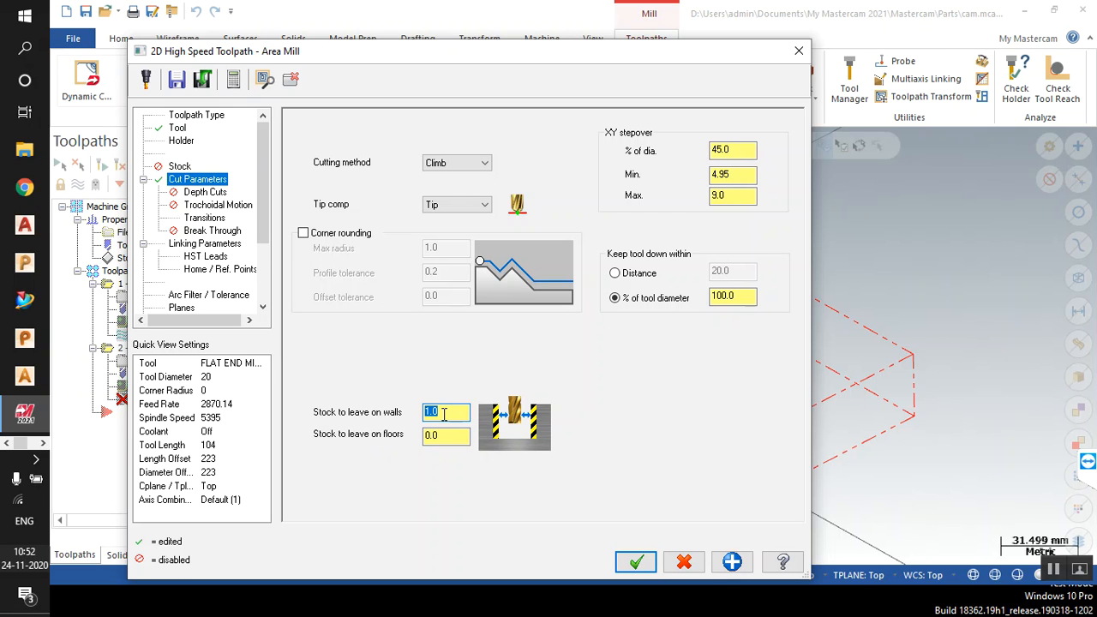
type("2")
left_click(443, 434)
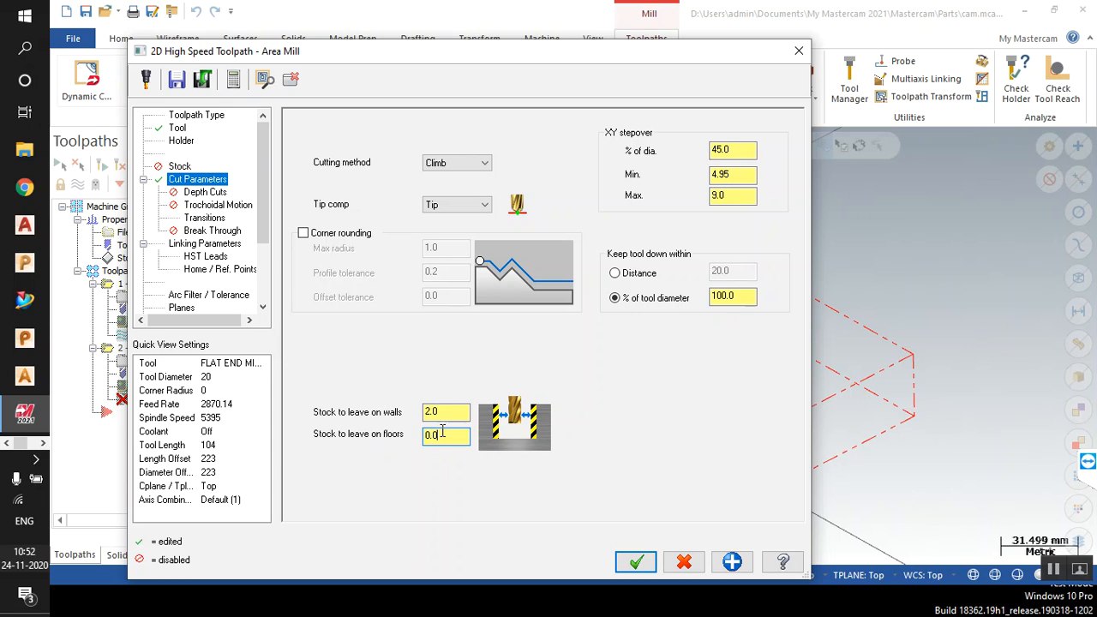
left_click(442, 411)
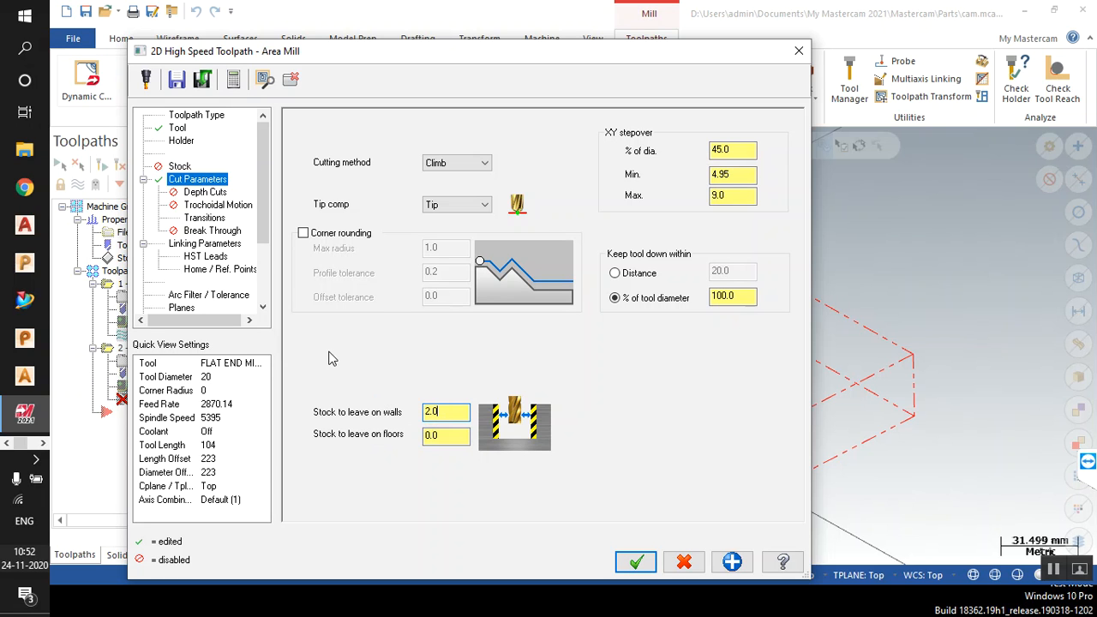
Enable depth cuts for the Area Mill toolpath with a maximum rough step of 2.
left_click(205, 192)
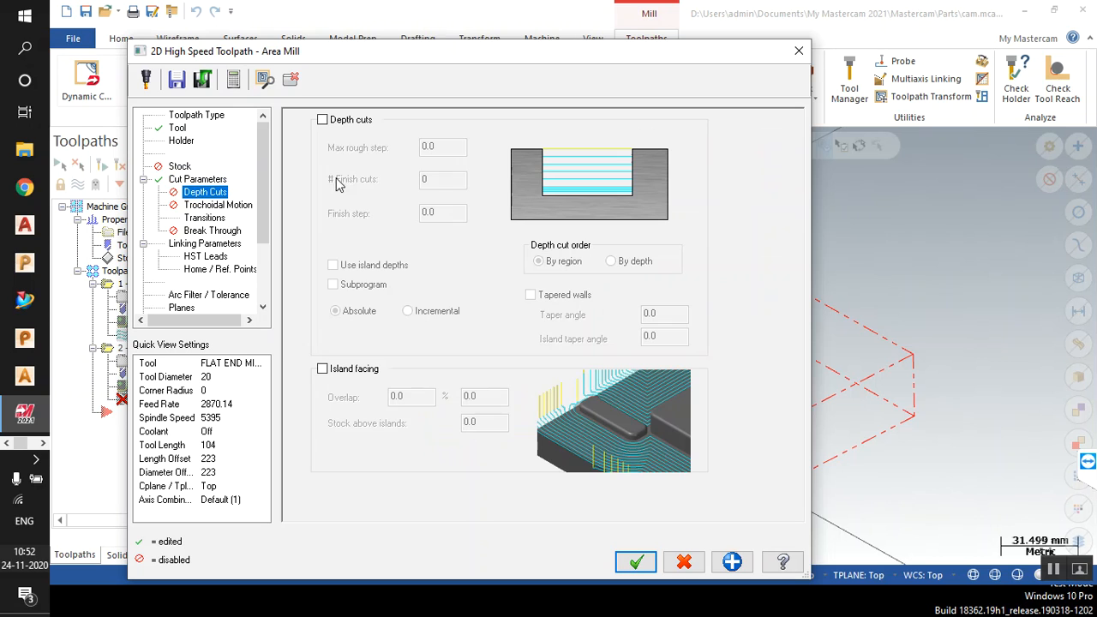
left_click(322, 119)
double_click(432, 147)
type("2")
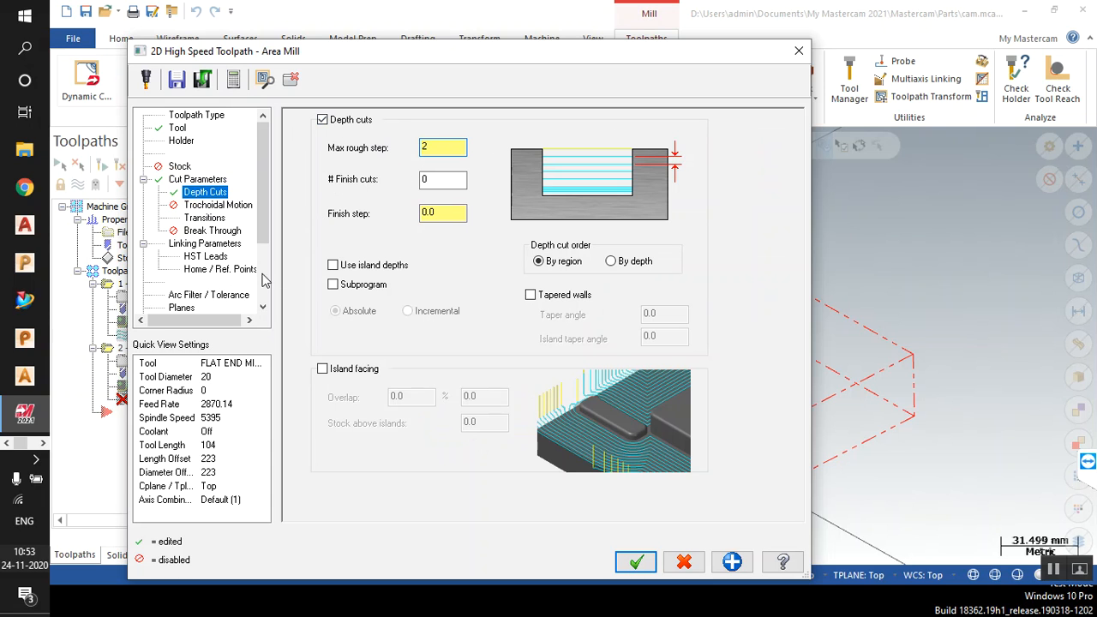
Set the Area Mill's linking depth to an absolute value of -12.
left_click(209, 245)
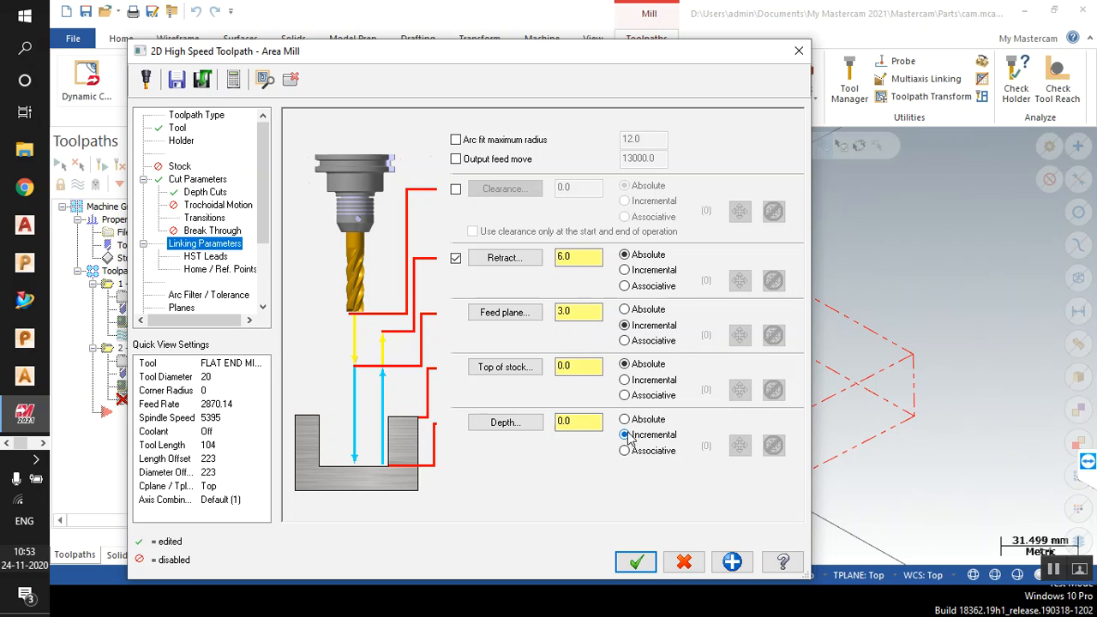
left_click(634, 421)
type("-12")
Compare the entry methods, choose Entry helix and set its radius, then generate the Area Mill toolpath and inspect its entry moves.
left_click(204, 219)
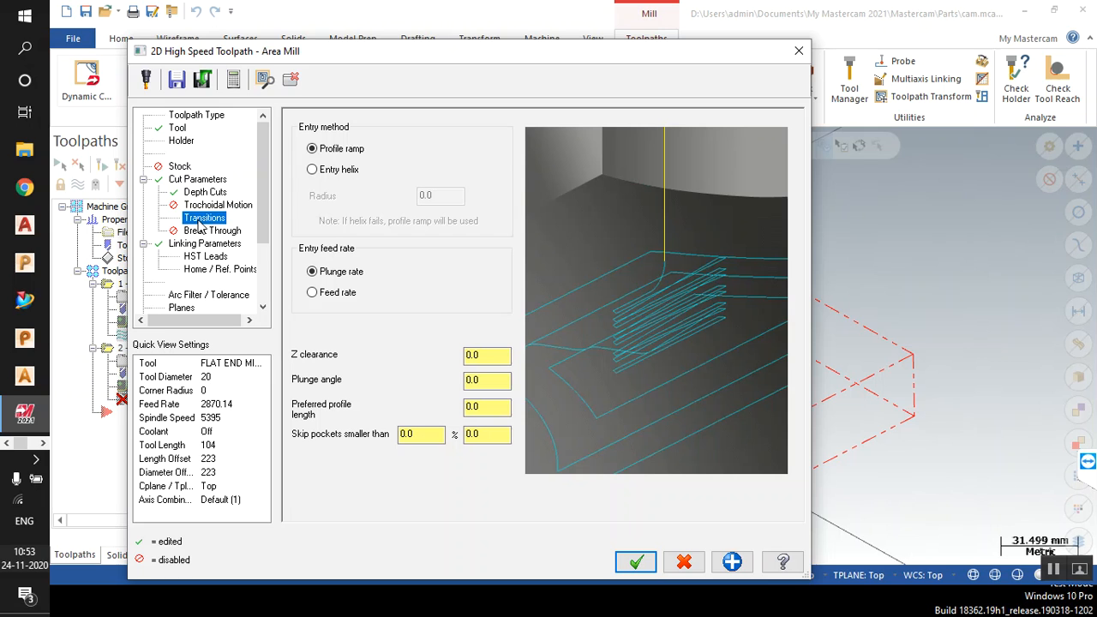
left_click(346, 171)
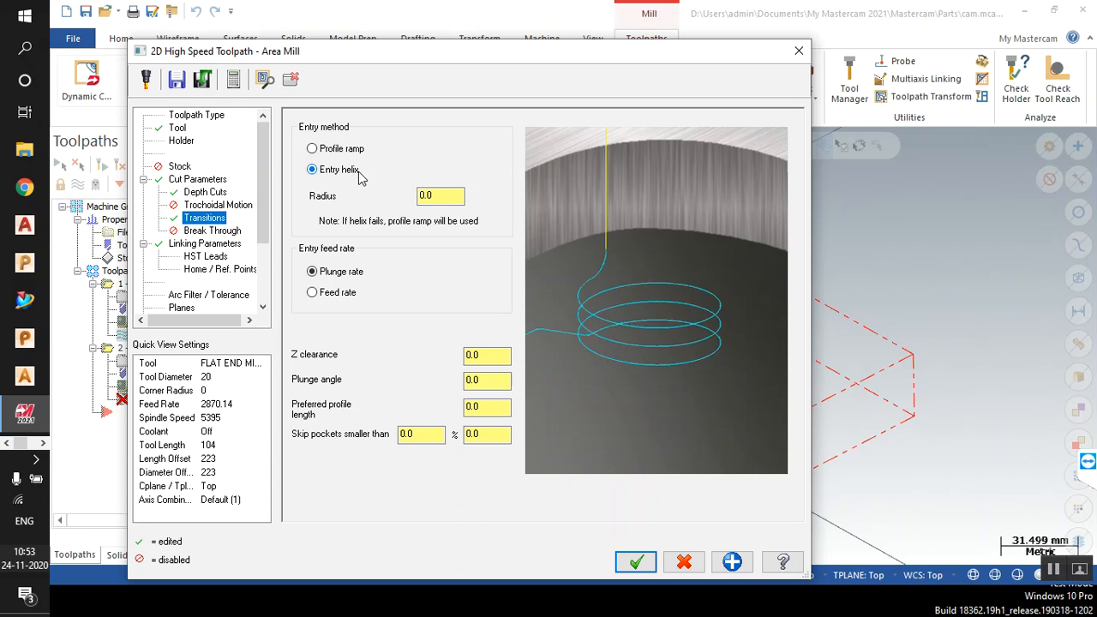
left_click(330, 153)
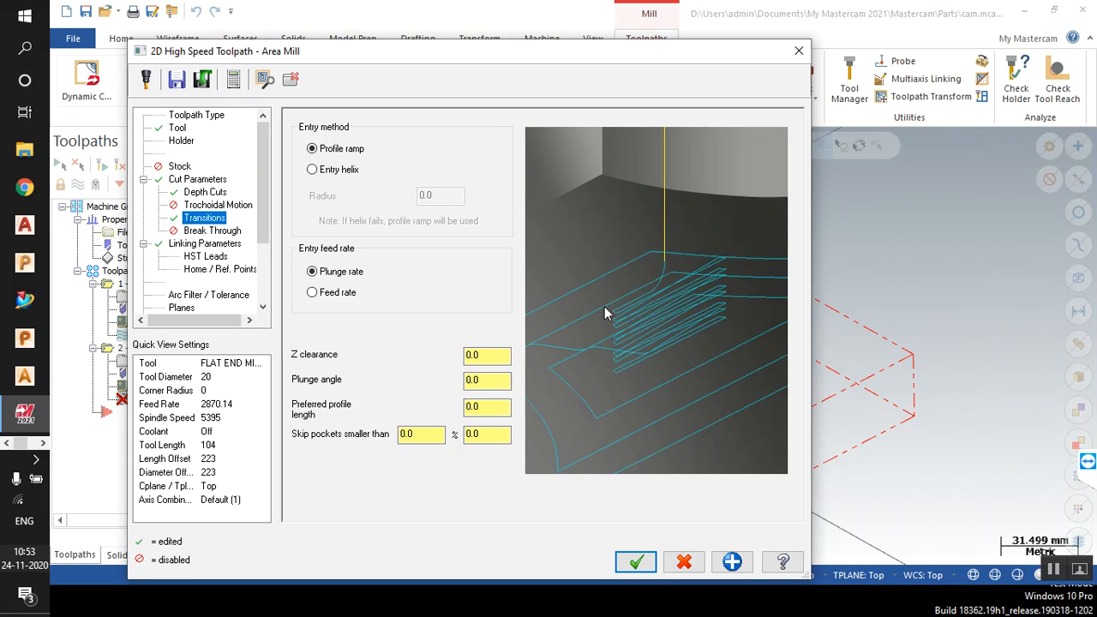
left_click(348, 176)
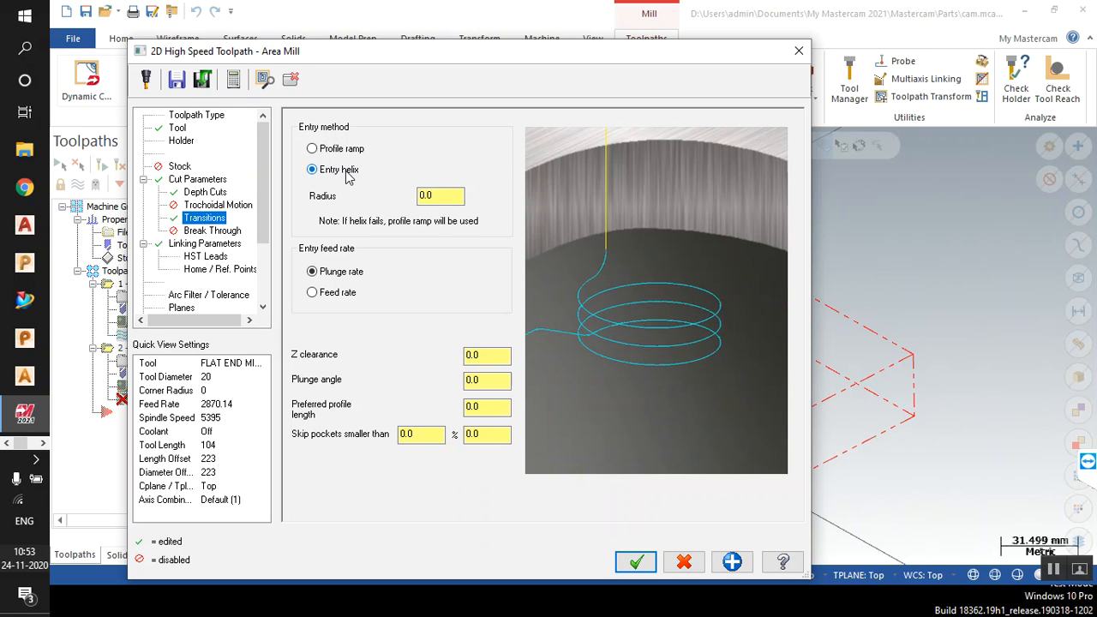
left_click_drag(456, 195, 367, 197)
left_click(623, 564)
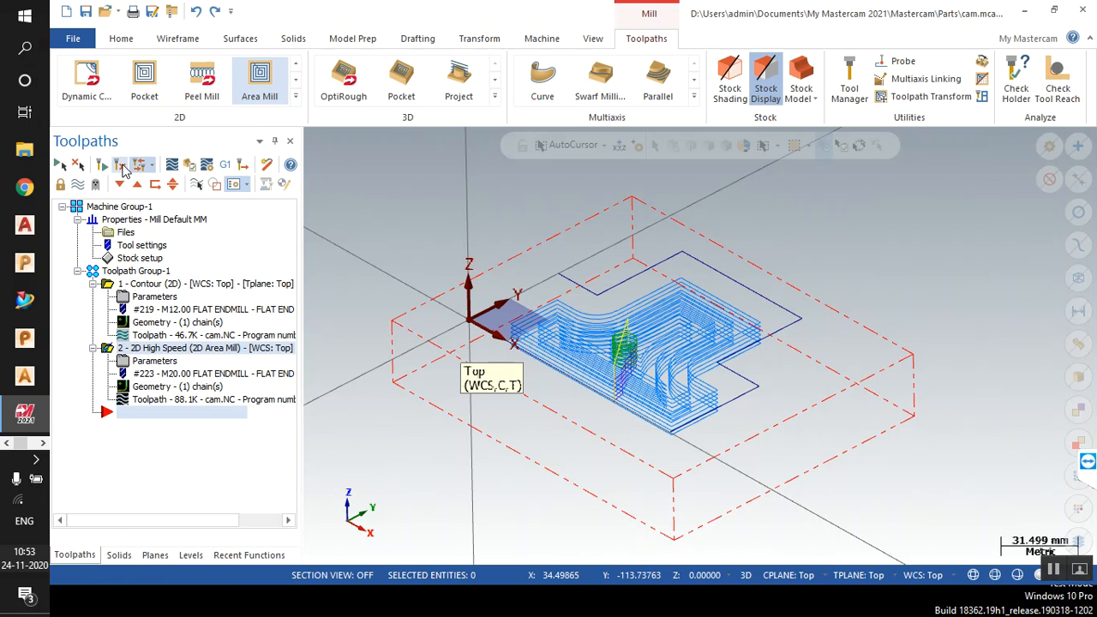
scroll(617, 354, "up", 7)
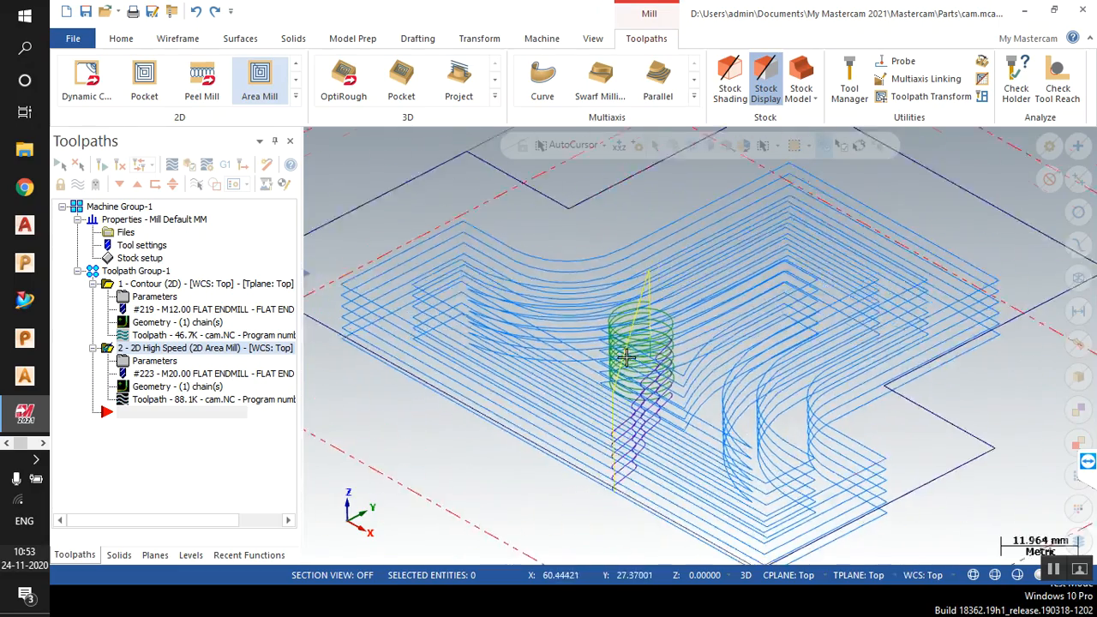
scroll(619, 360, "up", 4)
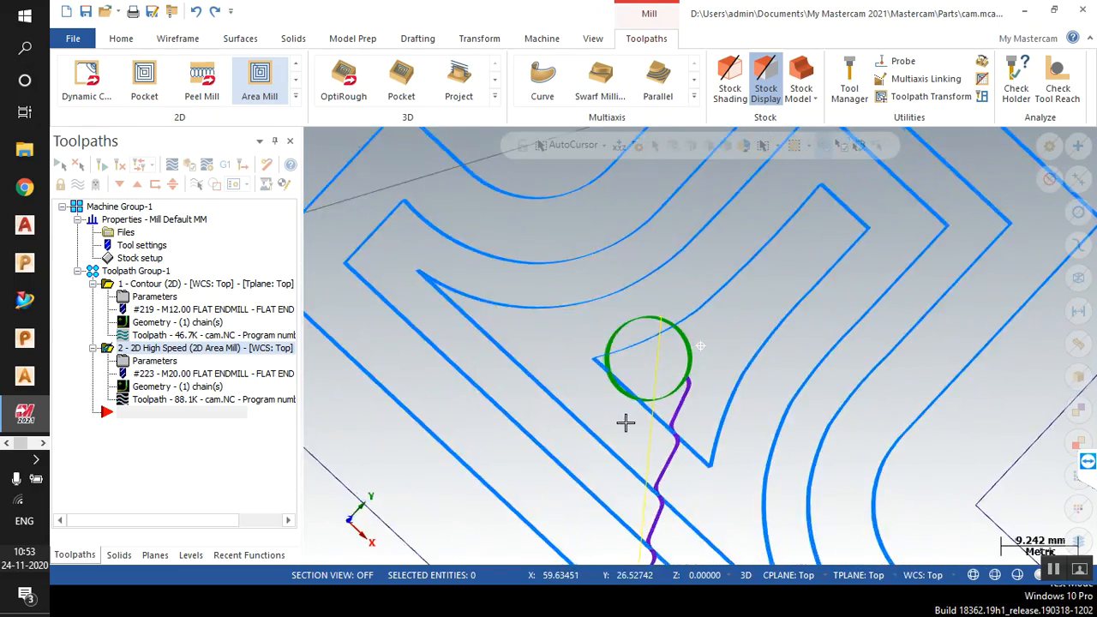
Set the area mill operation's entry method to Profile ramp and regenerate its toolpath.
scroll(624, 378, "down", 4)
mouse_move(624, 377)
middle_mouse_down()
mouse_move(625, 355)
mouse_move(625, 366)
middle_mouse_up()
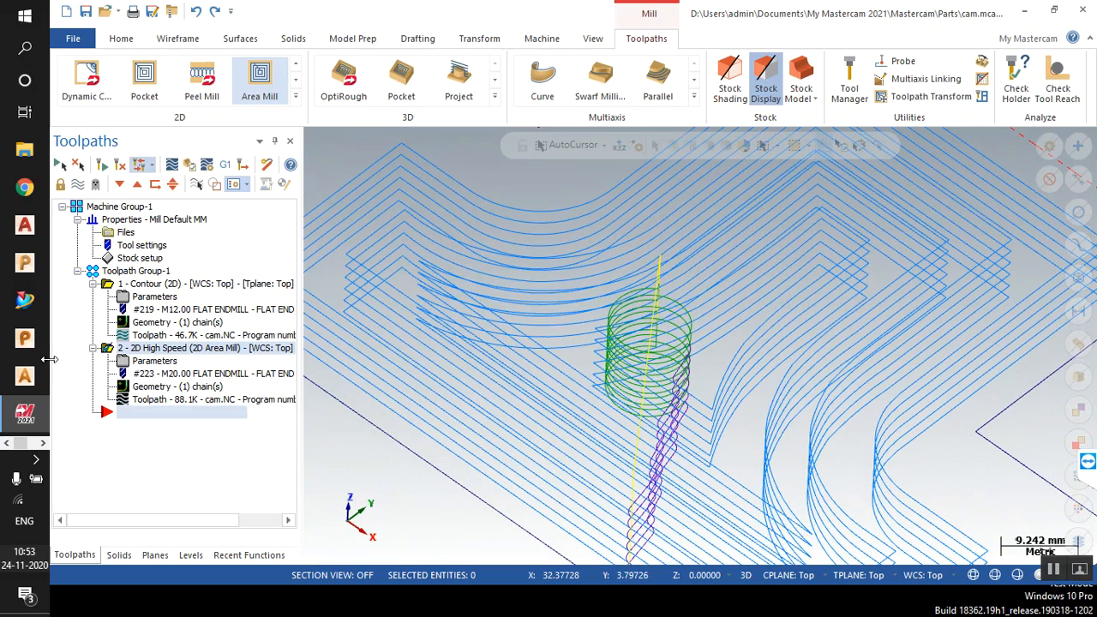
left_click(151, 364)
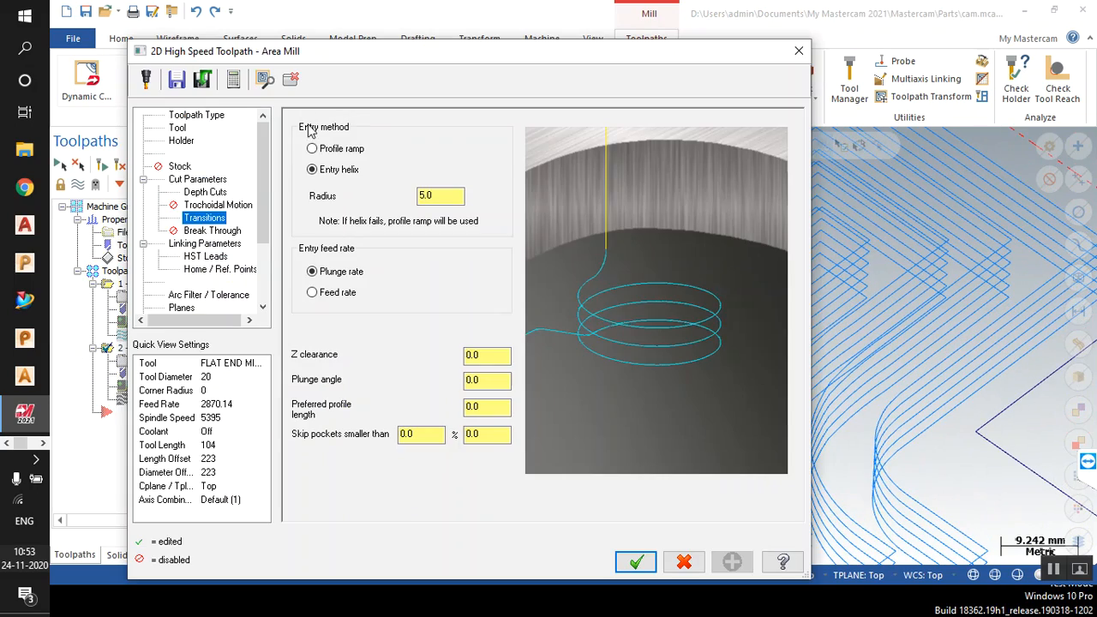
left_click(313, 149)
left_click(635, 562)
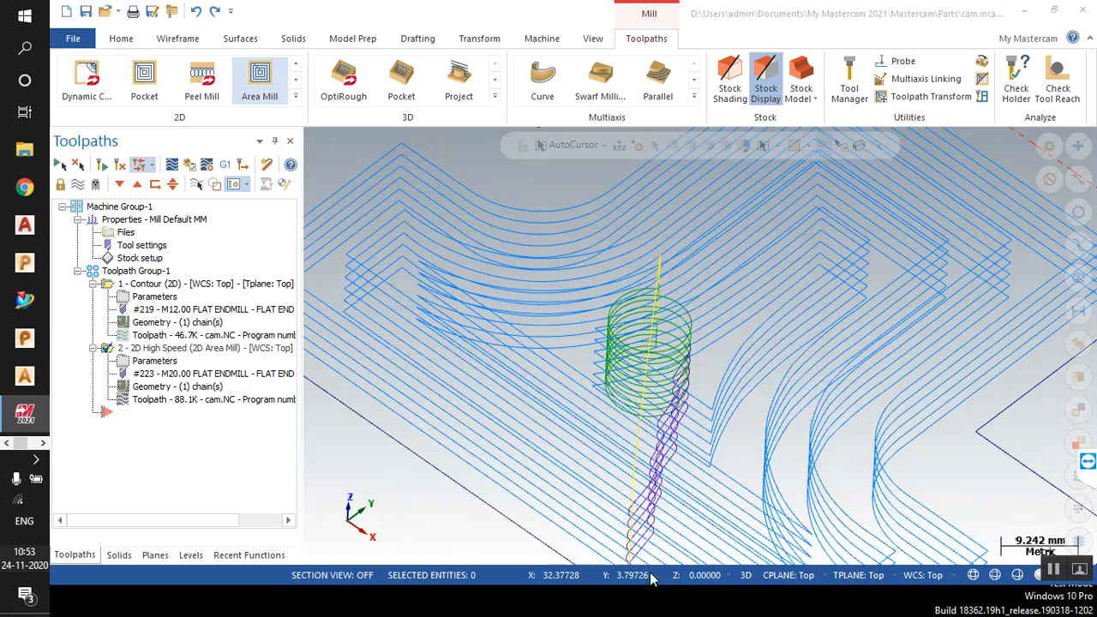
left_click(121, 170)
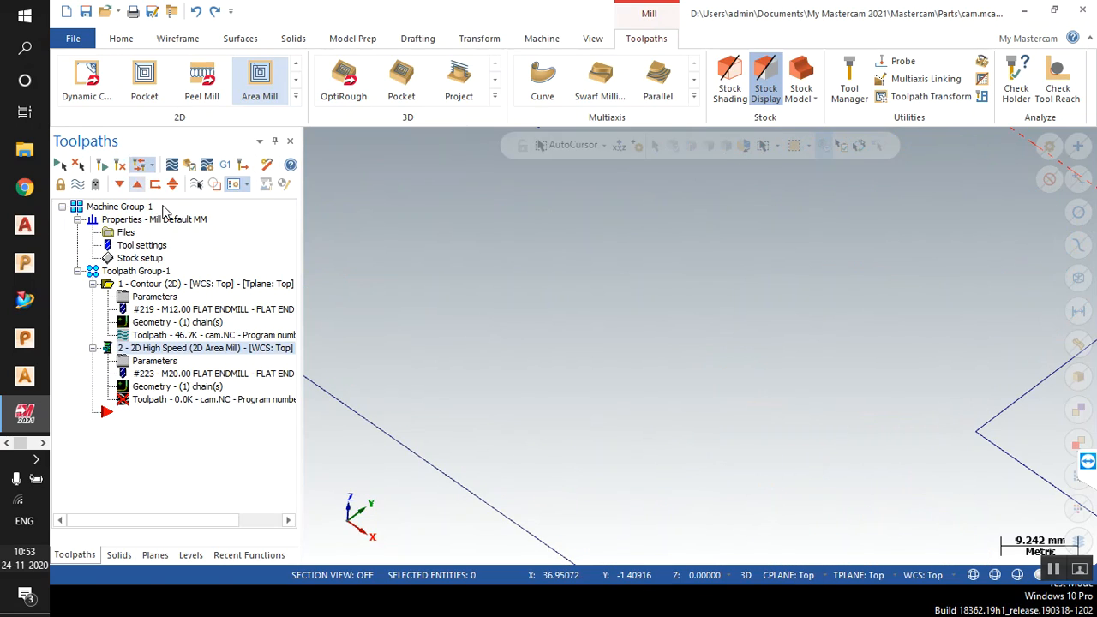
mouse_move(633, 387)
middle_mouse_down()
mouse_move(608, 437)
mouse_move(642, 470)
mouse_move(617, 380)
mouse_move(647, 370)
middle_mouse_up()
scroll(633, 375, "down", 4)
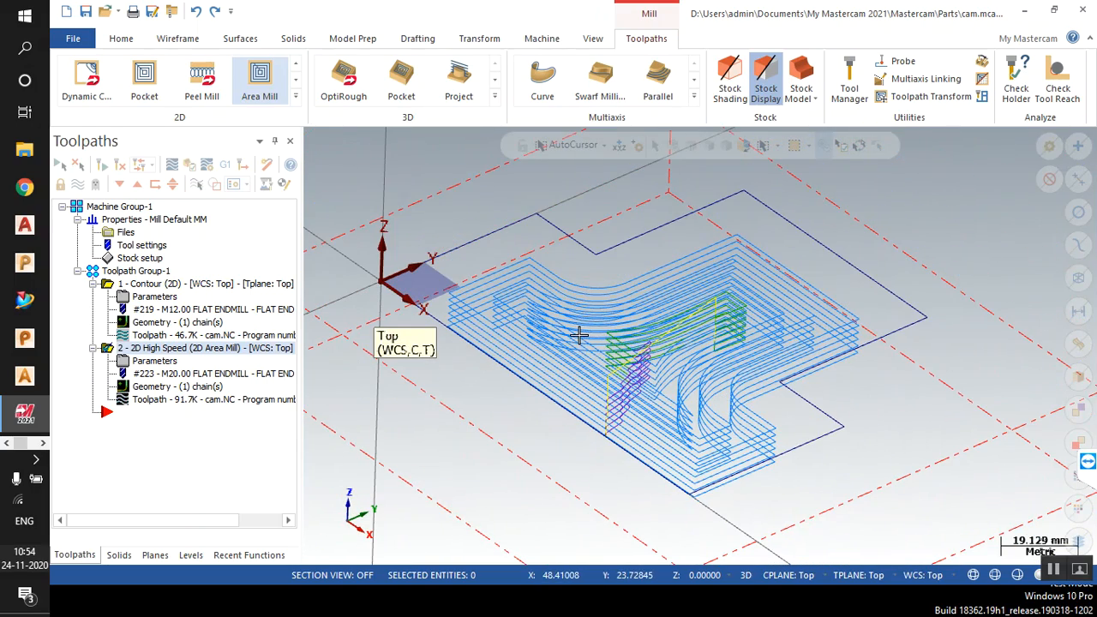
middle_click_drag(635, 378, 669, 388)
scroll(632, 390, "up", 2)
scroll(661, 368, "down", 3)
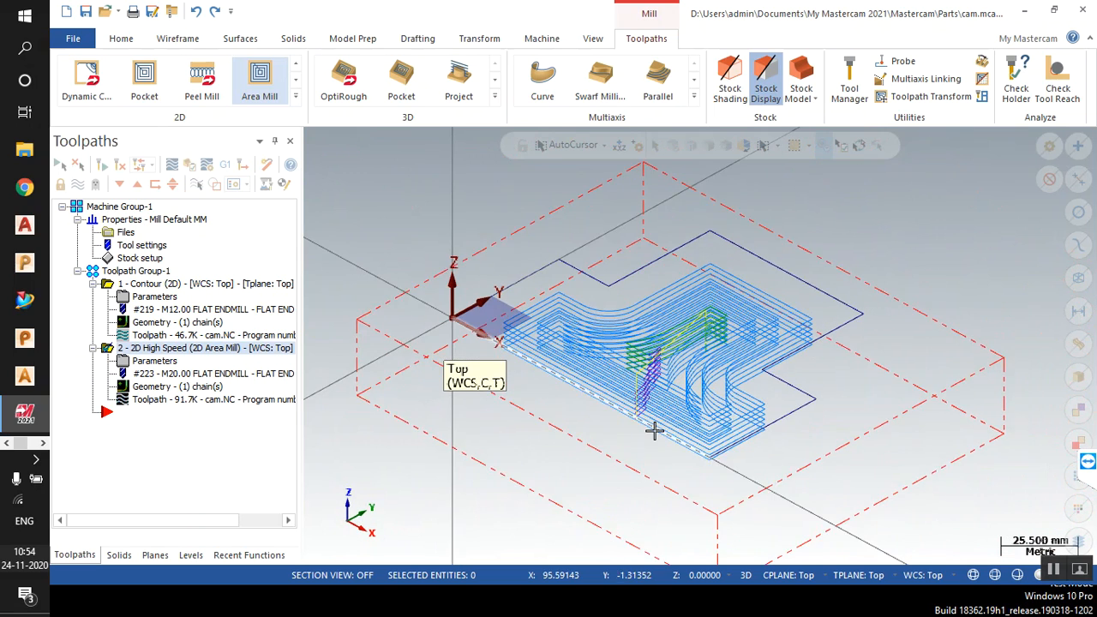
scroll(649, 428, "up", 1)
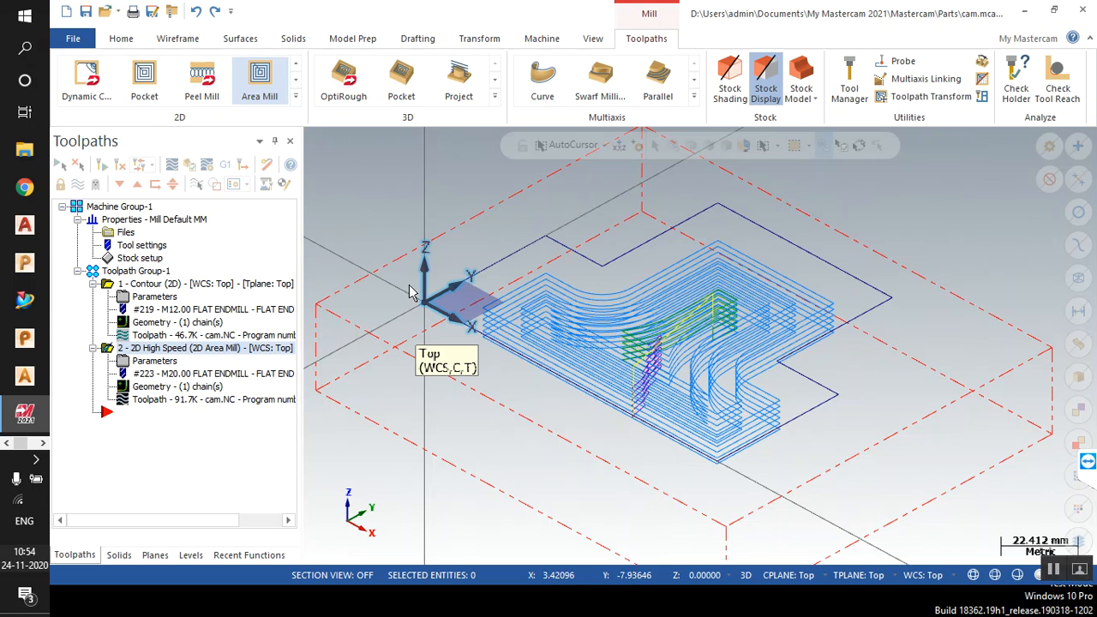
Start a stock model with a rectangular shape defined by picking opposite corners of the stock boundary, and set its Z height to 30.
left_click(808, 79)
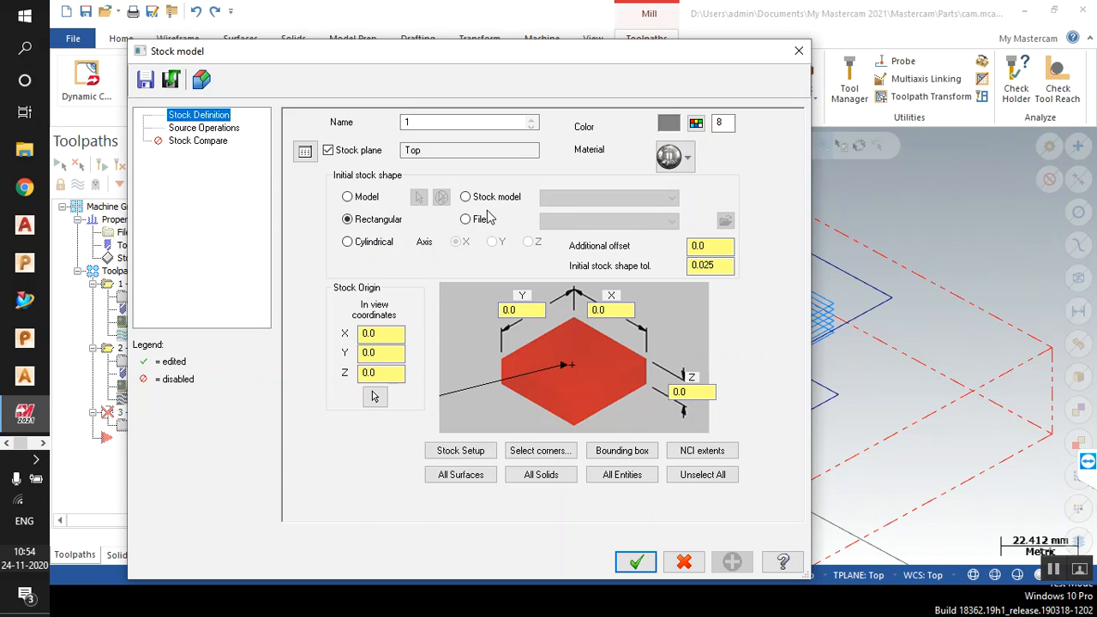
left_click(457, 457)
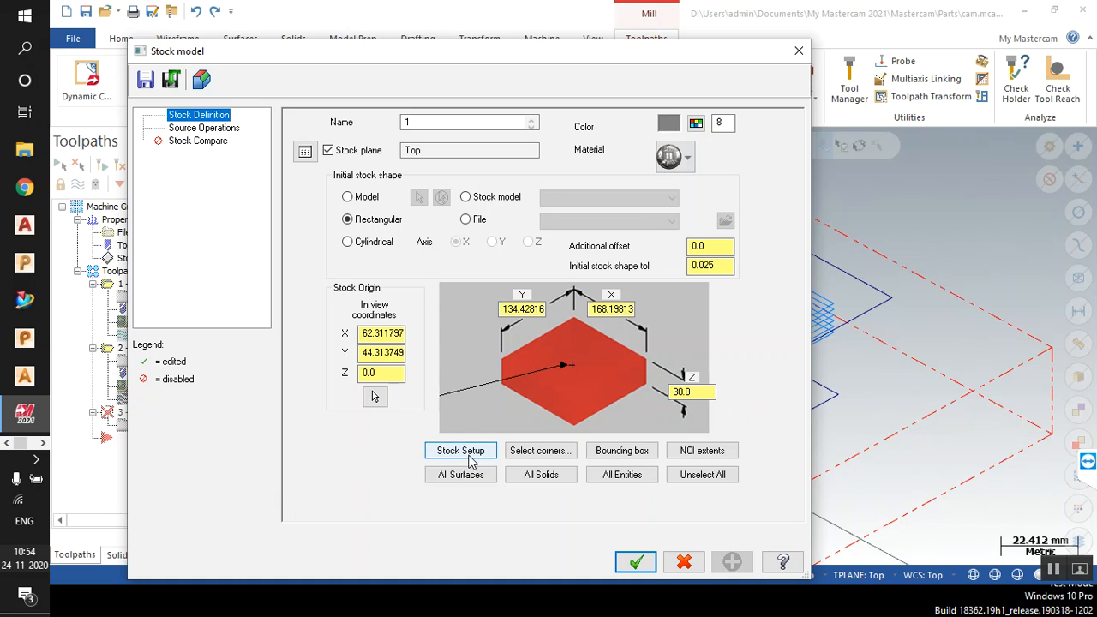
left_click(537, 454)
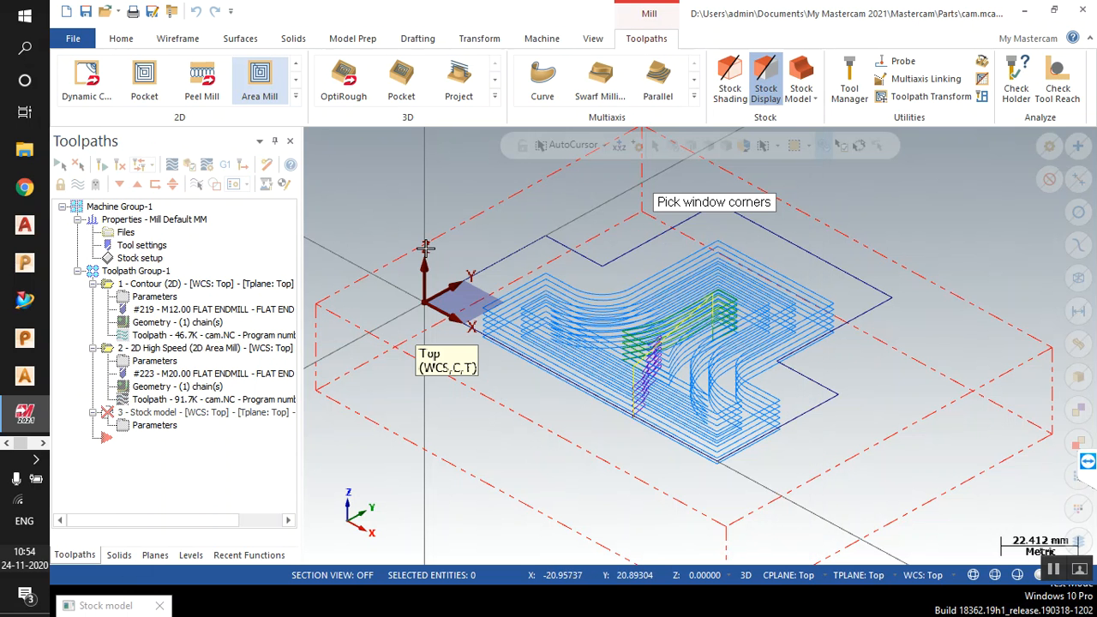
left_click(329, 300)
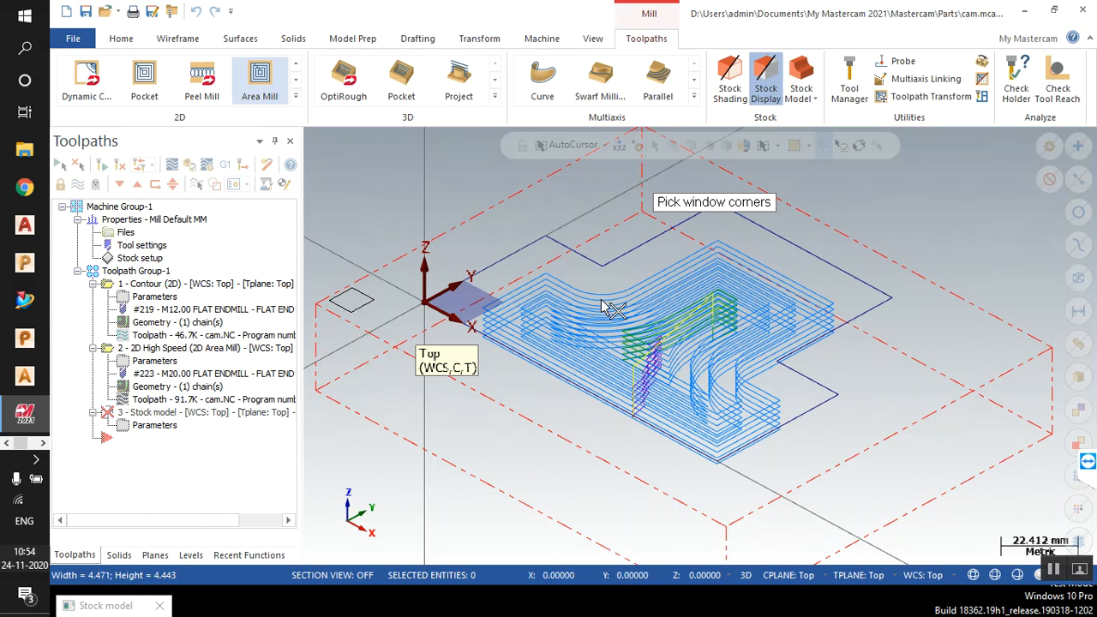
left_click(1039, 345)
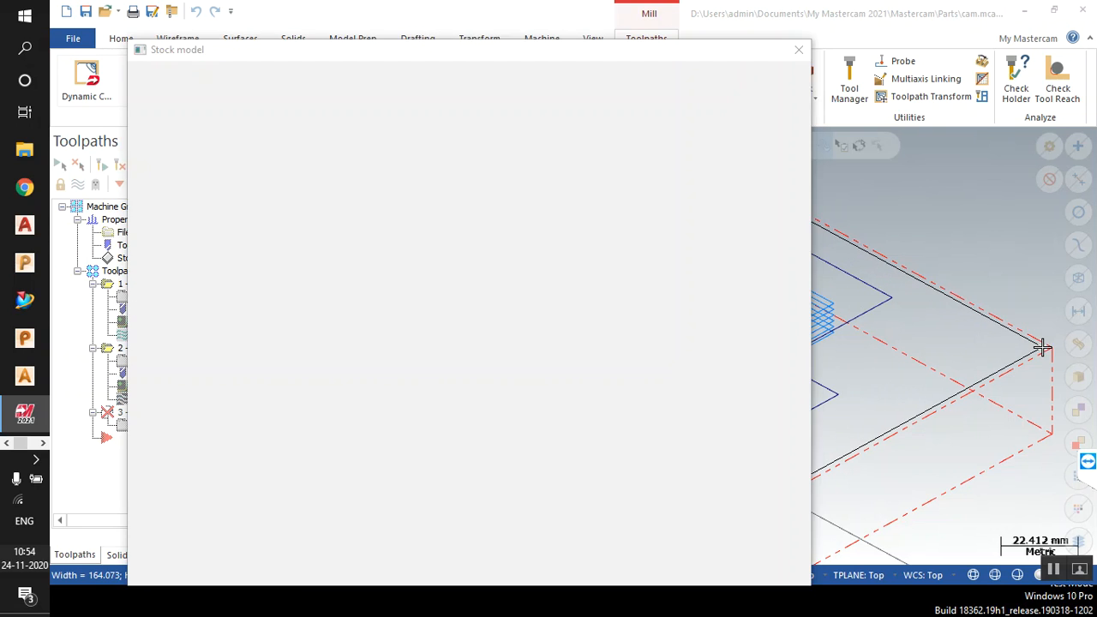
left_click(708, 395)
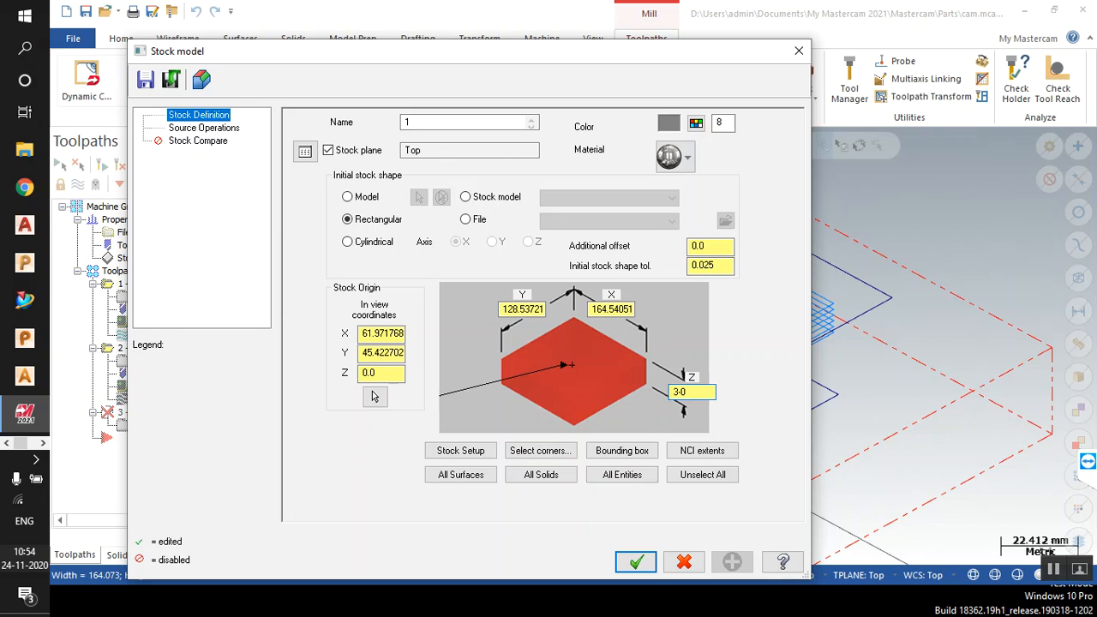
type("30")
key("Tab")
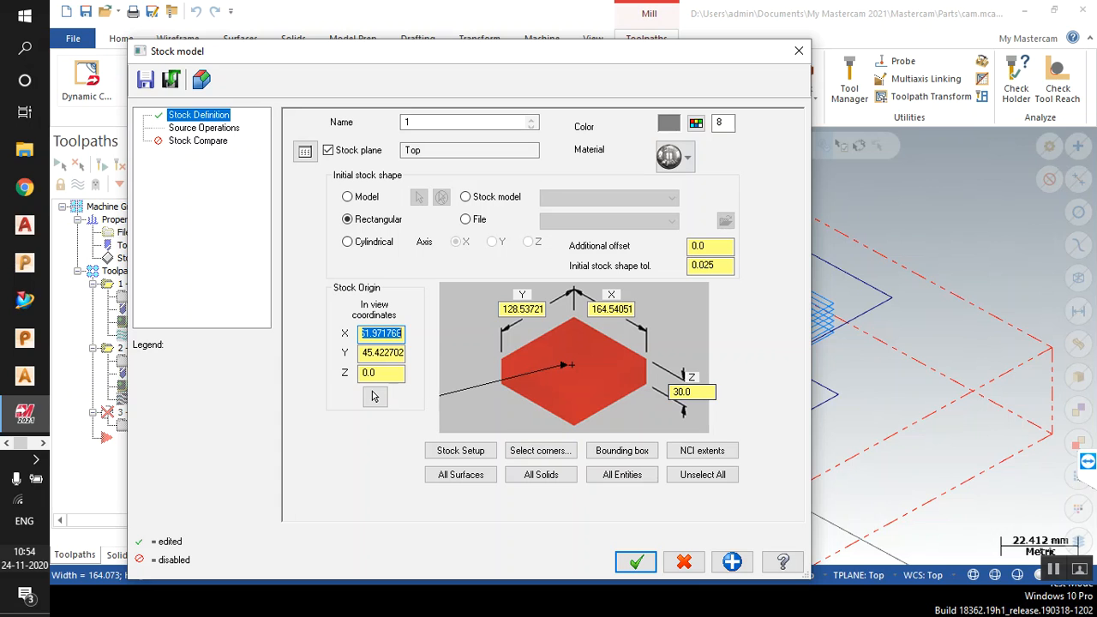
left_click(1053, 573)
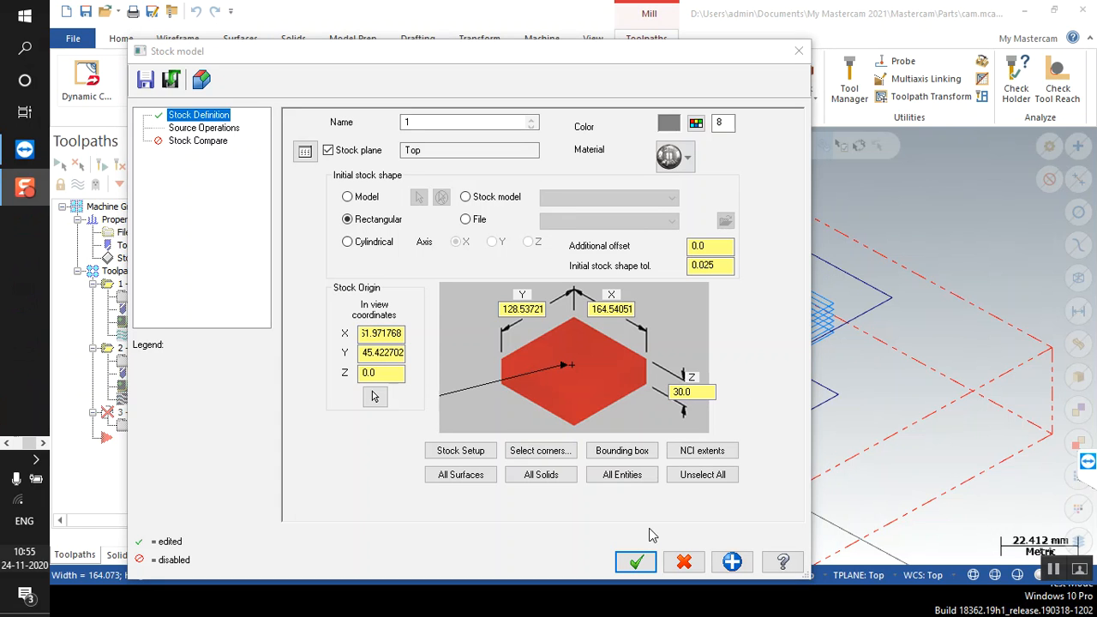
Choose the 2D High Speed (2D Area Mill) operation as the source operation for computing the stock model.
left_click_drag(485, 53, 483, 16)
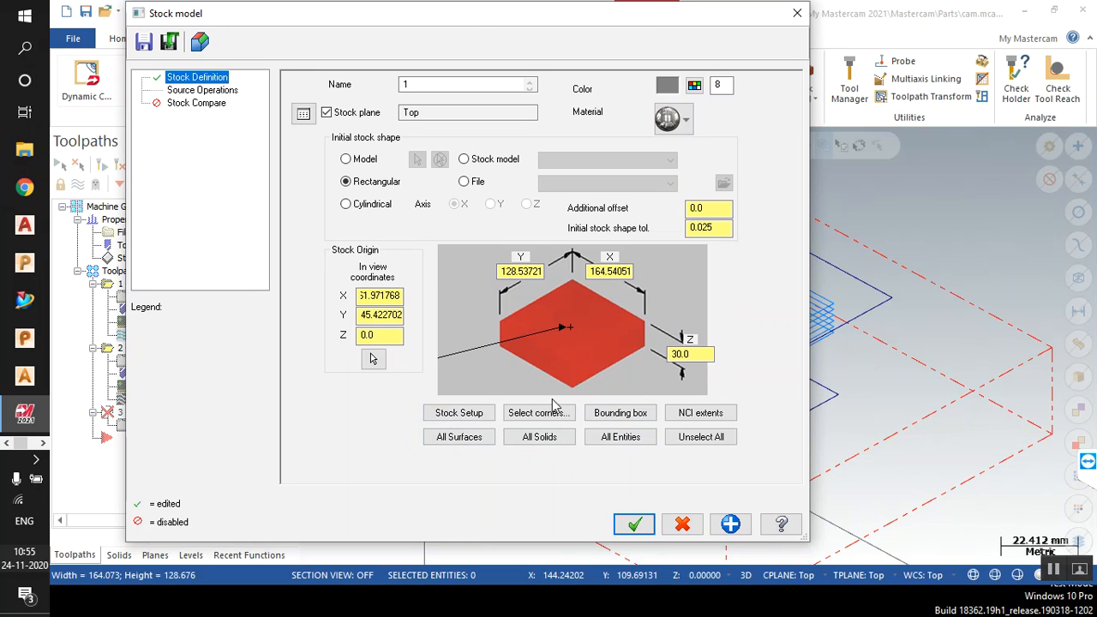
left_click(206, 92)
left_click(551, 207)
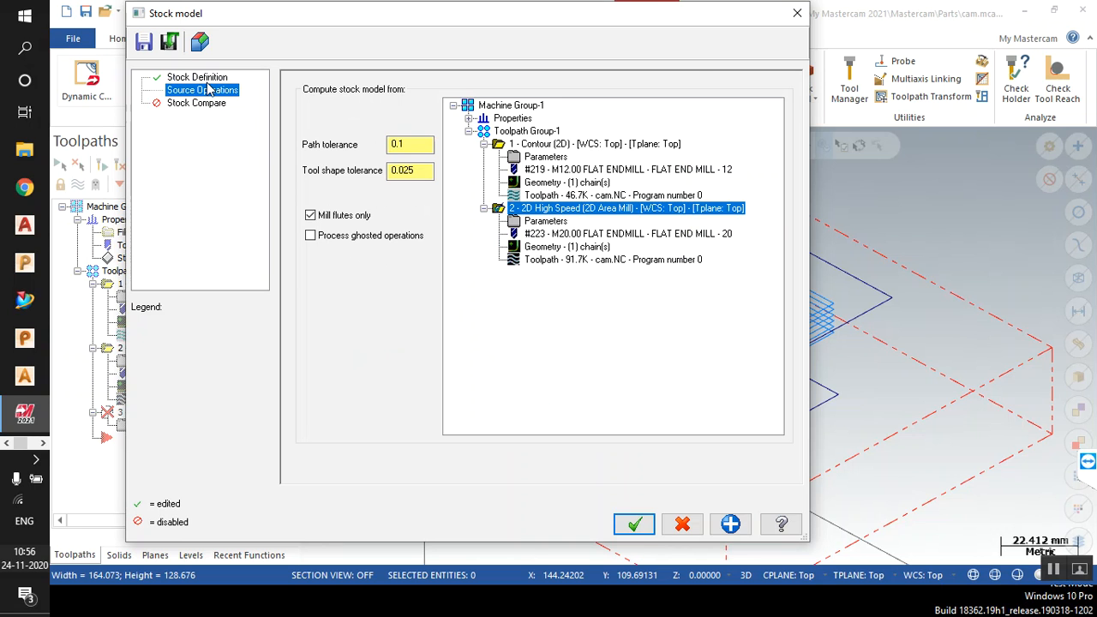
Name the stock model st1, give it dark red colour 4, and accept the definition.
left_click(202, 79)
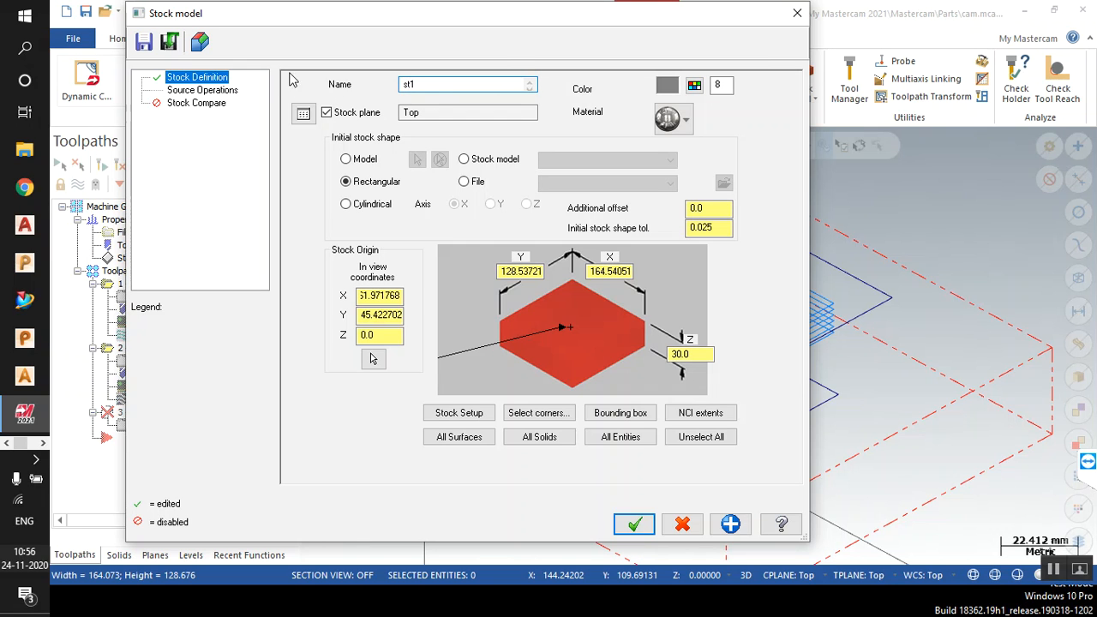
left_click(694, 85)
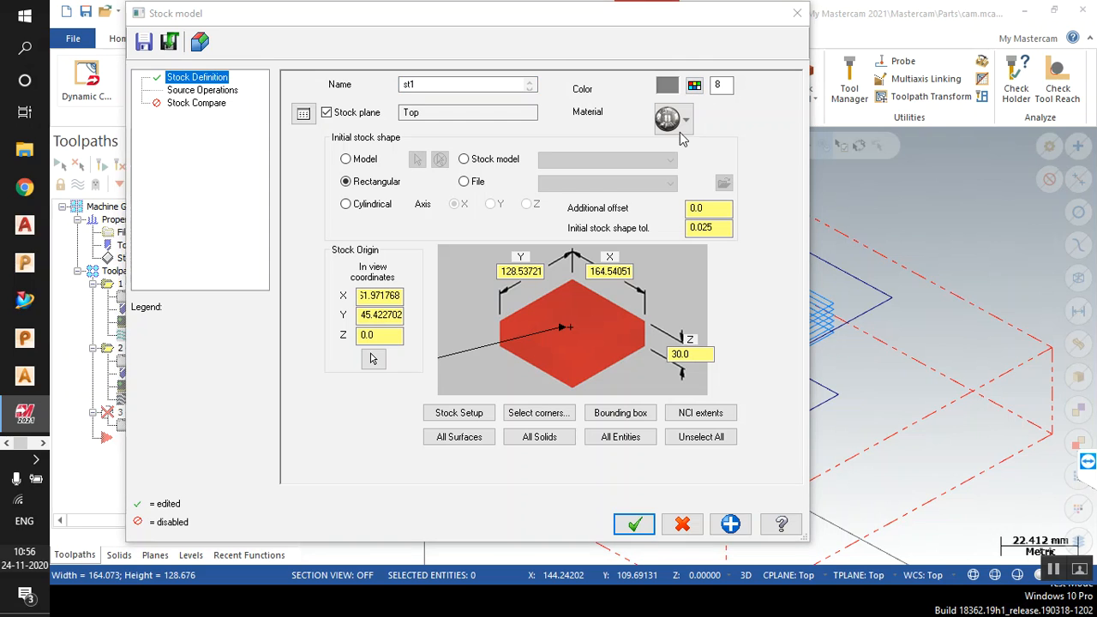
left_click(94, 250)
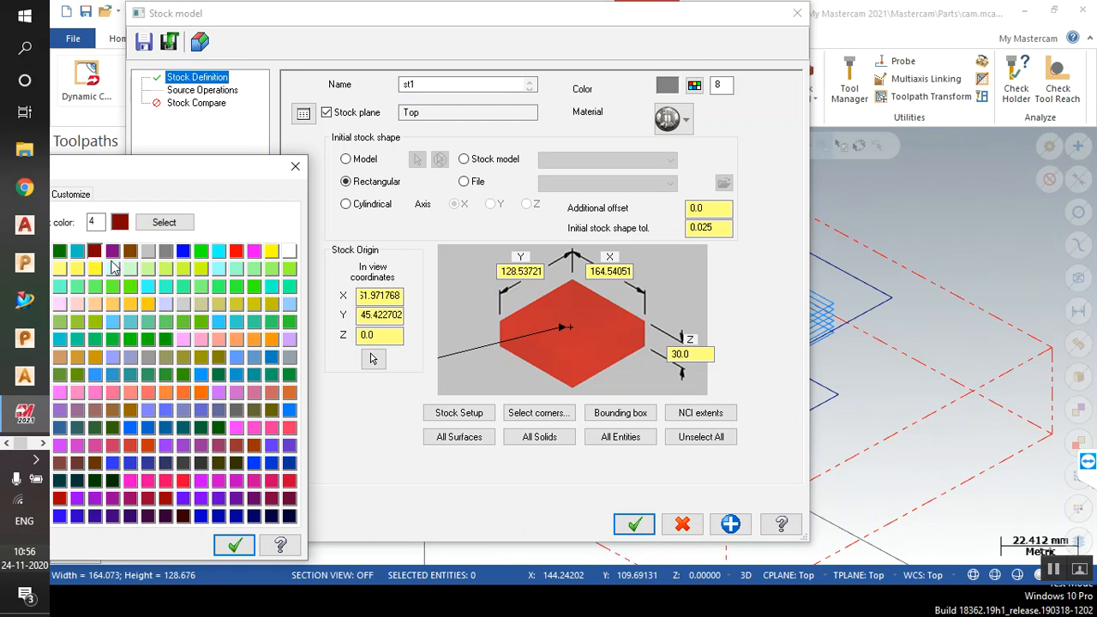
left_click(234, 545)
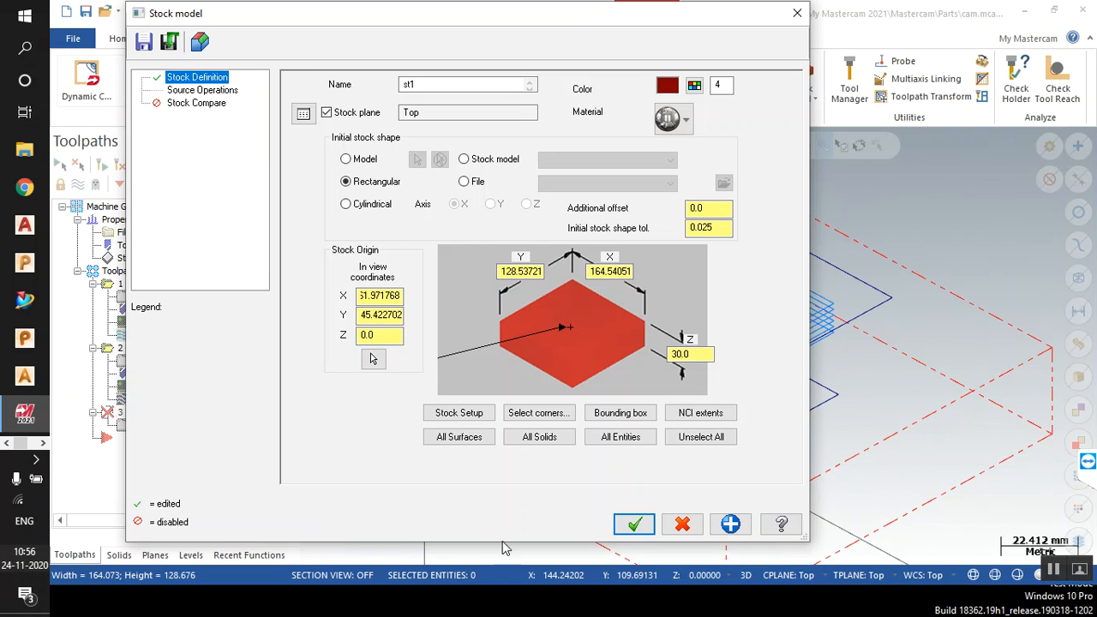
left_click(635, 526)
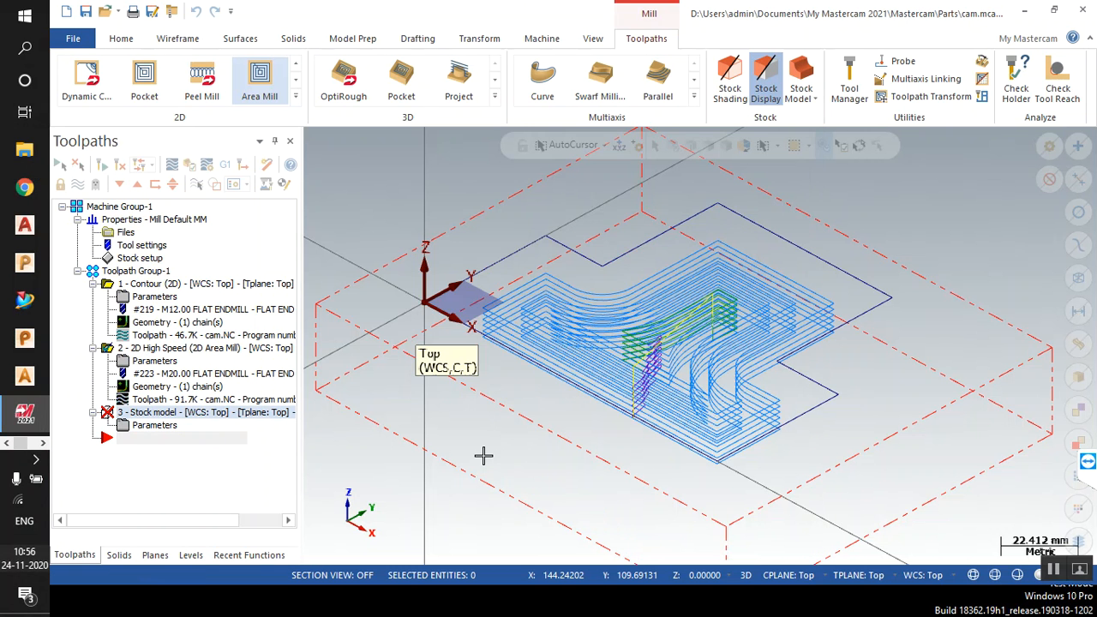
Change the colour of stock model st1 to magenta, colour 13.
mouse_move(559, 353)
middle_mouse_down()
mouse_move(563, 403)
mouse_move(559, 348)
mouse_move(514, 360)
middle_mouse_up()
left_click(171, 426)
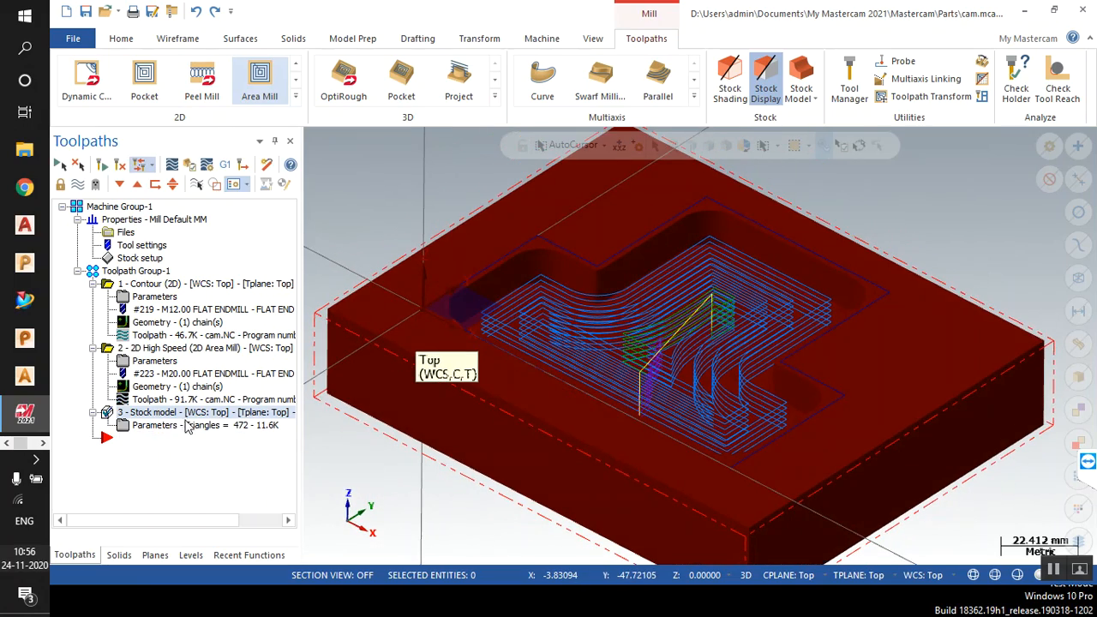
left_click(692, 83)
left_click(201, 251)
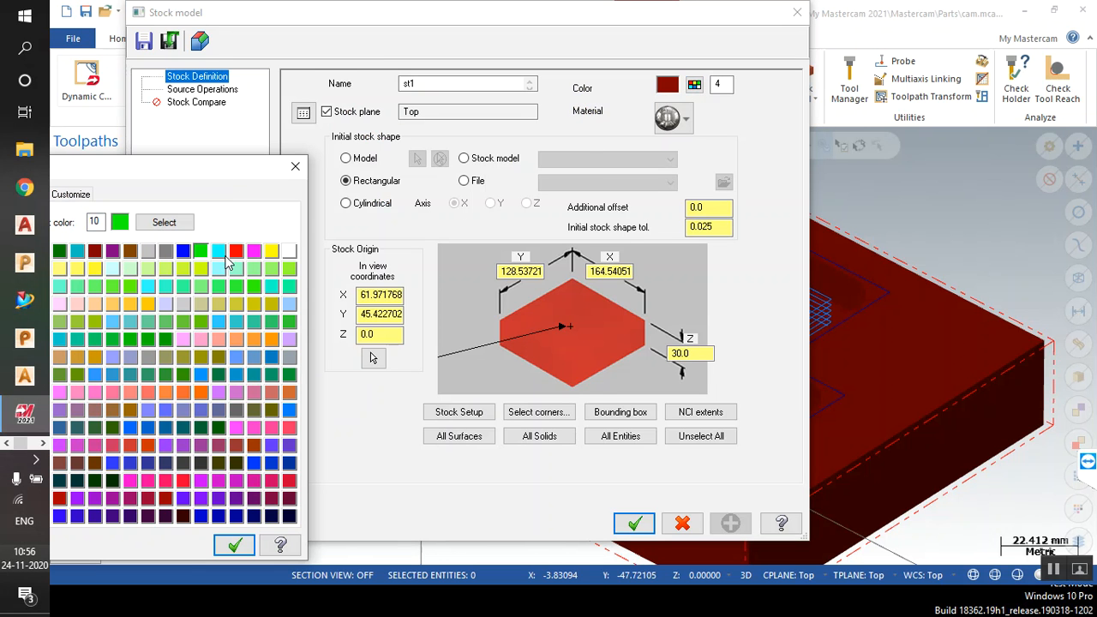
left_click(256, 252)
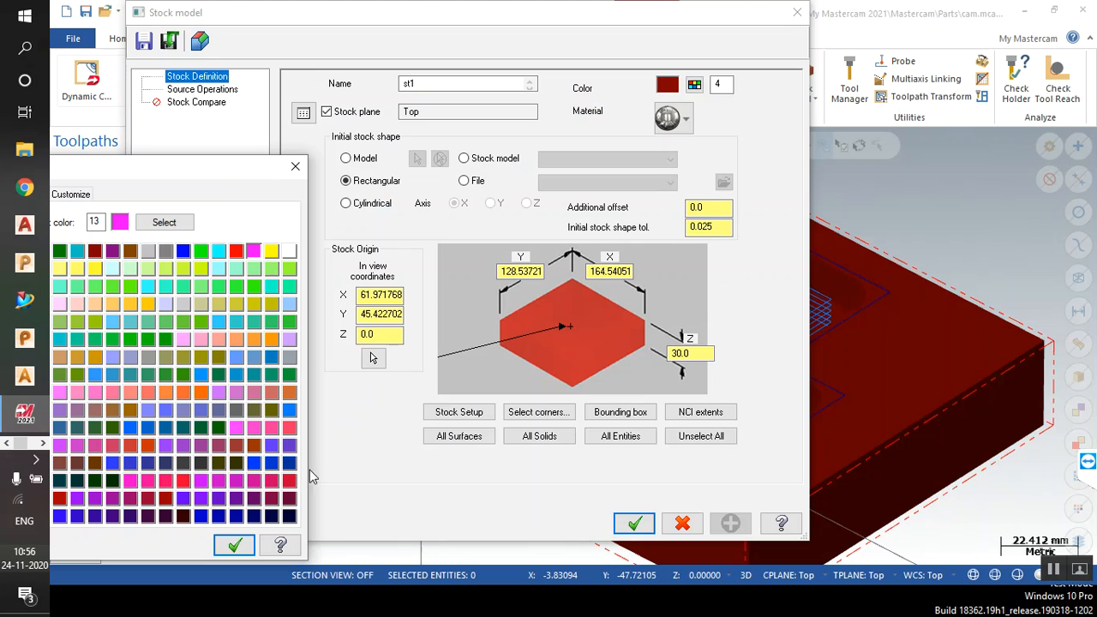
left_click(234, 546)
left_click(634, 524)
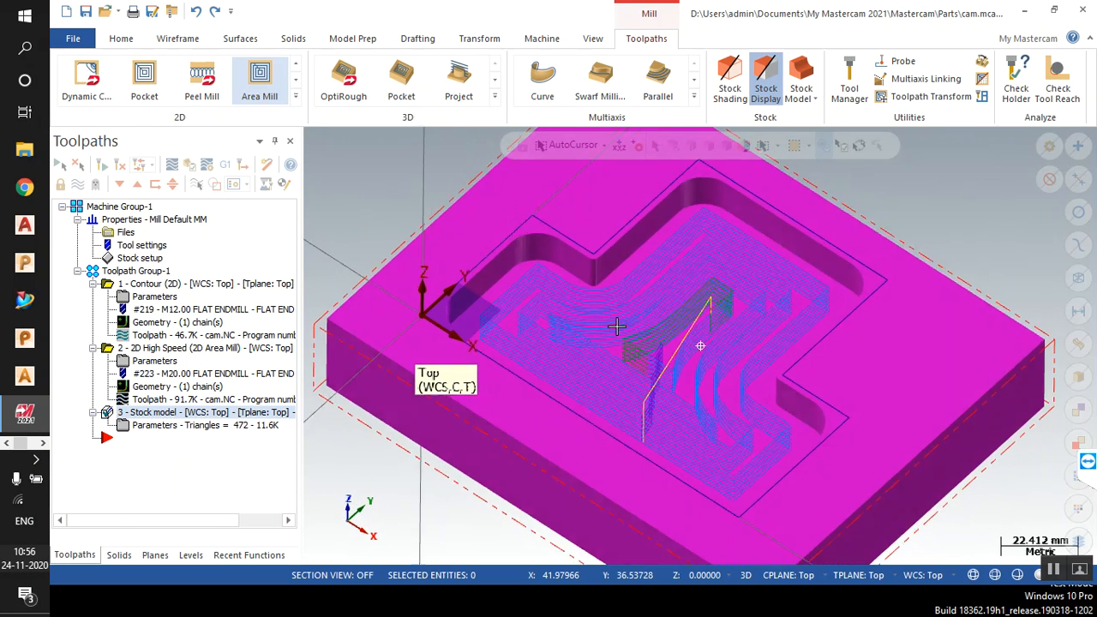
Change the colour of stock model st1 to light yellow.
double_click(201, 427)
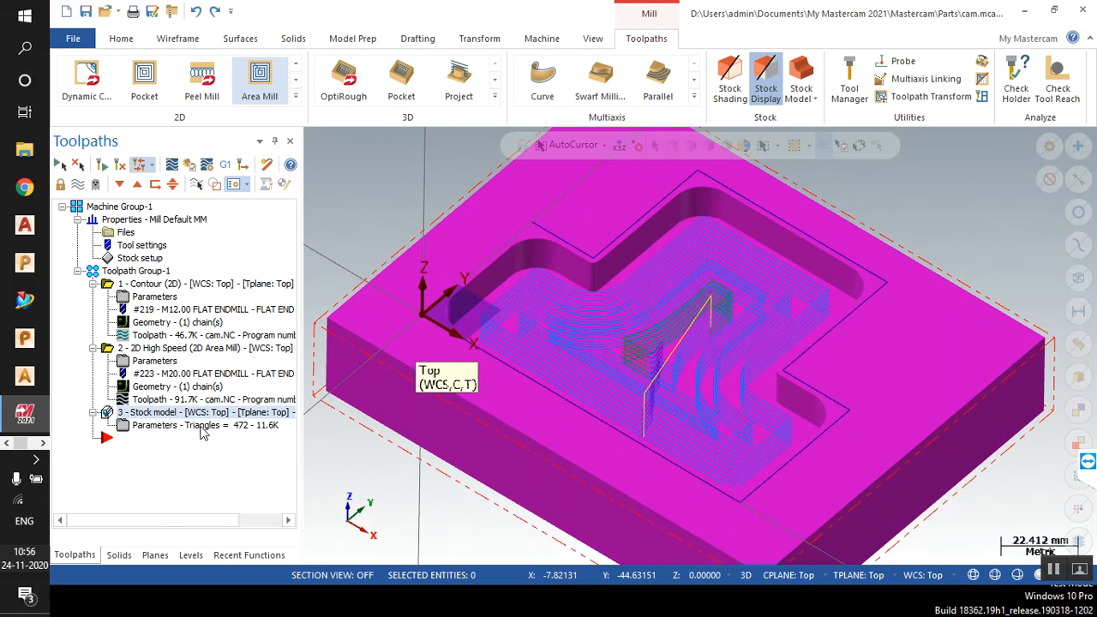
left_click(694, 84)
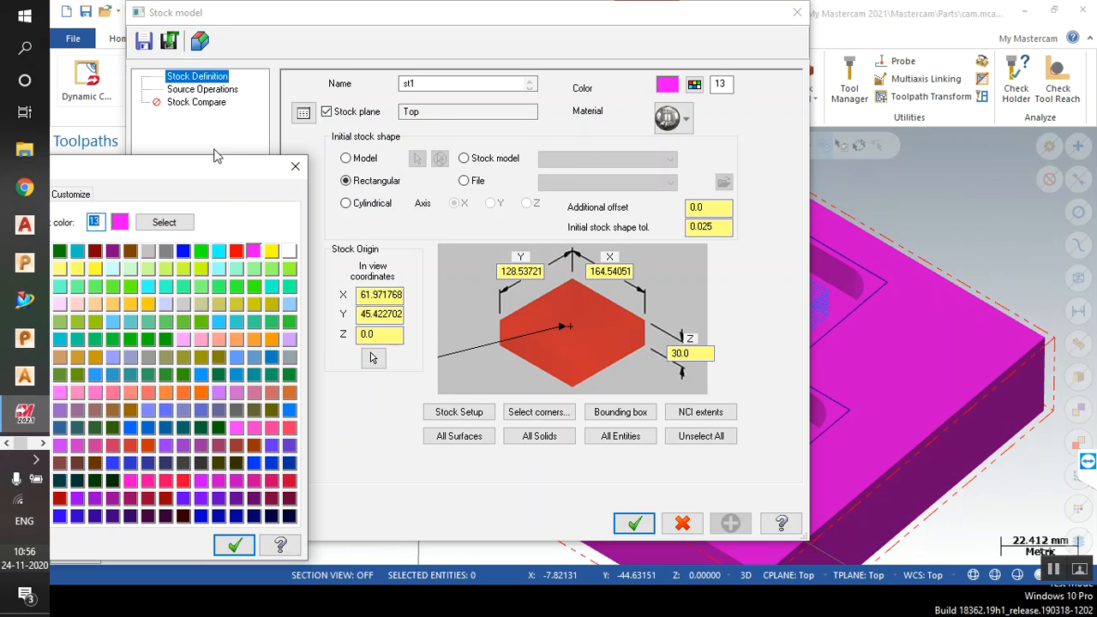
left_click_drag(219, 163, 348, 143)
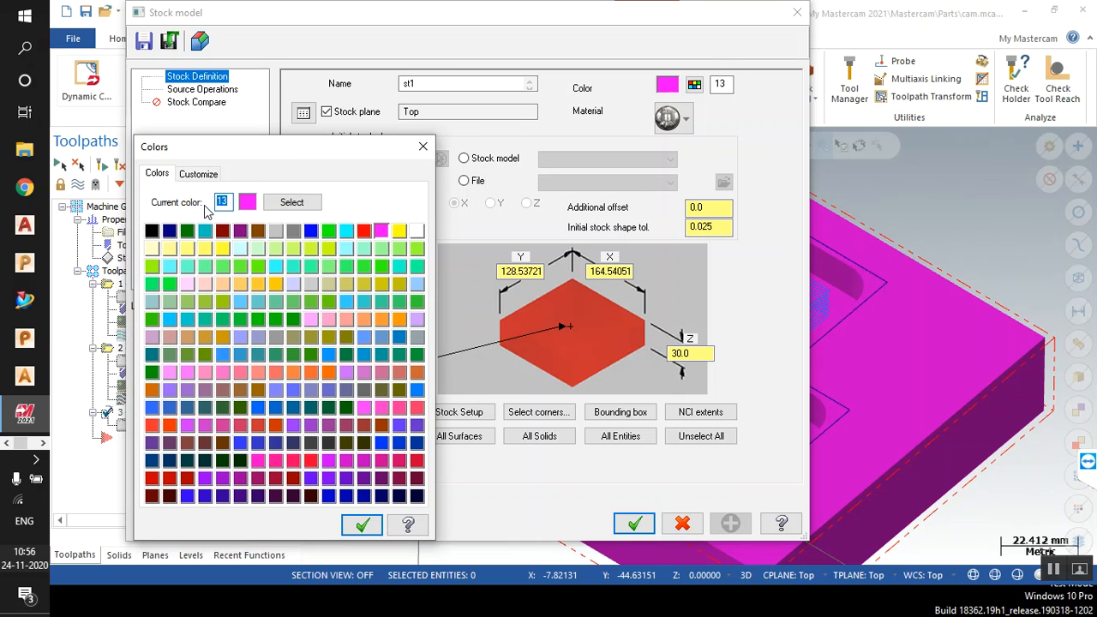
left_click(169, 248)
left_click(364, 526)
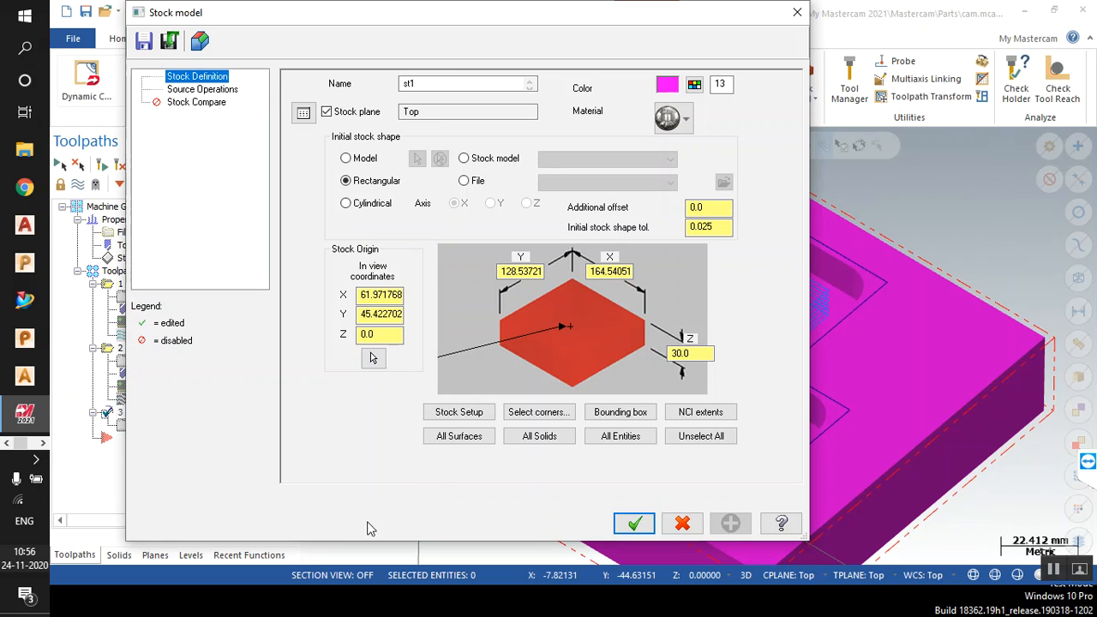
left_click(635, 523)
middle_click_drag(397, 267, 396, 255)
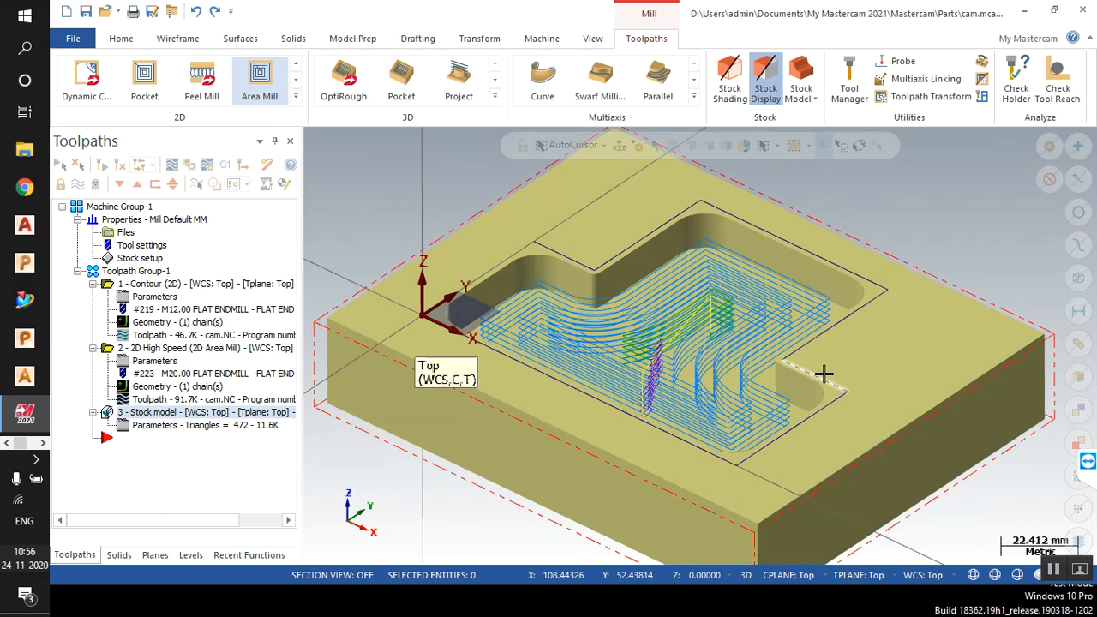
middle_click_drag(694, 418, 691, 419)
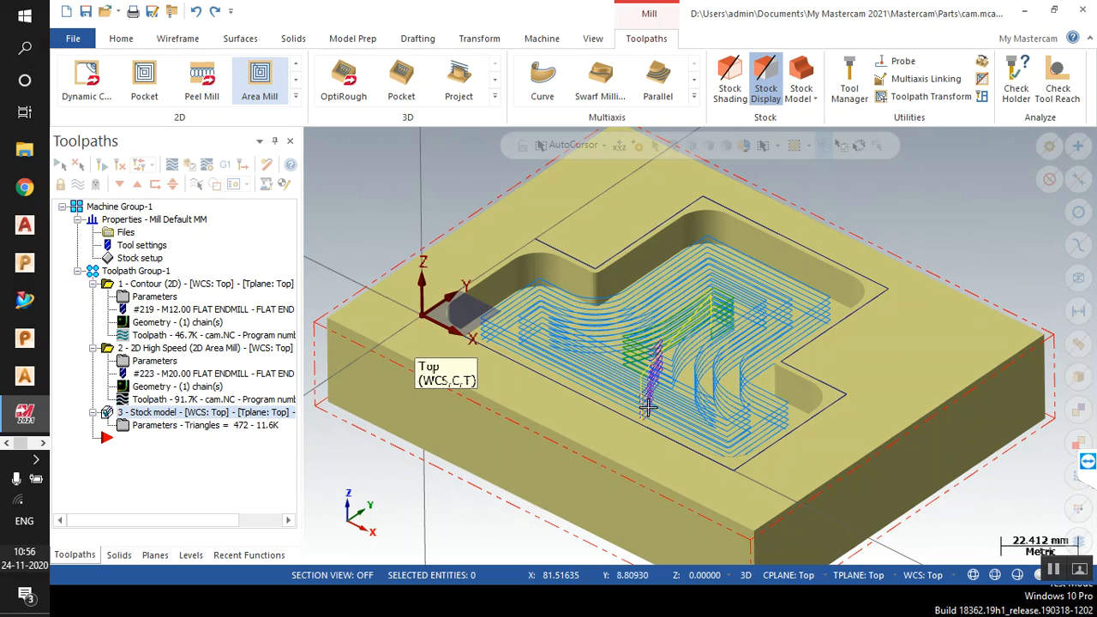
Examine the toolpath type and chain geometry settings of the 2D area mill operation, leaving them unchanged.
left_click(159, 349)
left_click(155, 361)
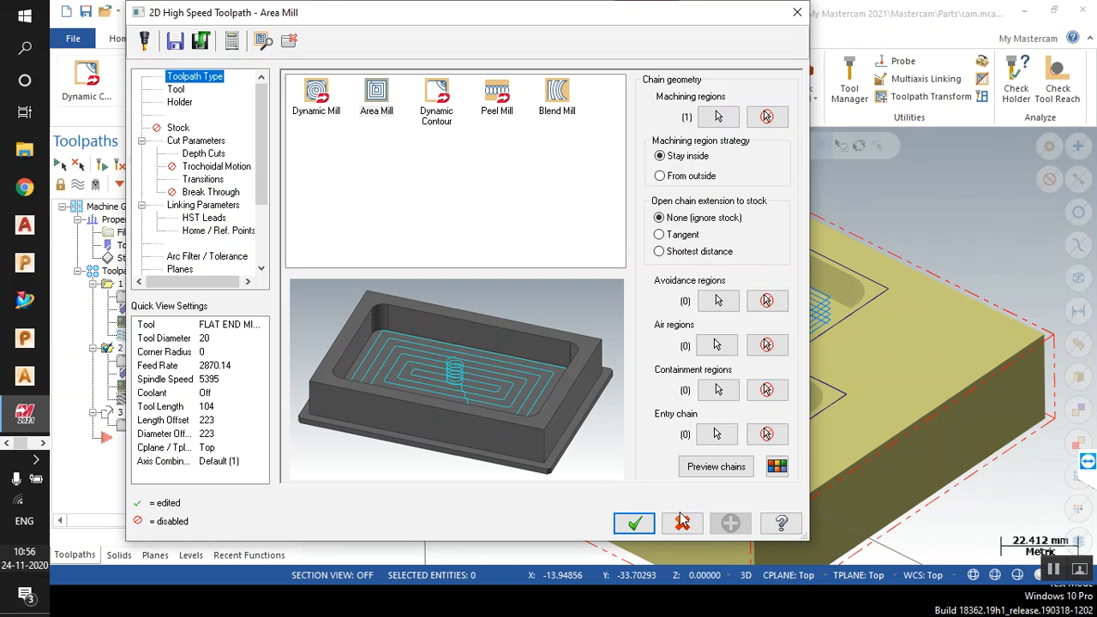
left_click(682, 523)
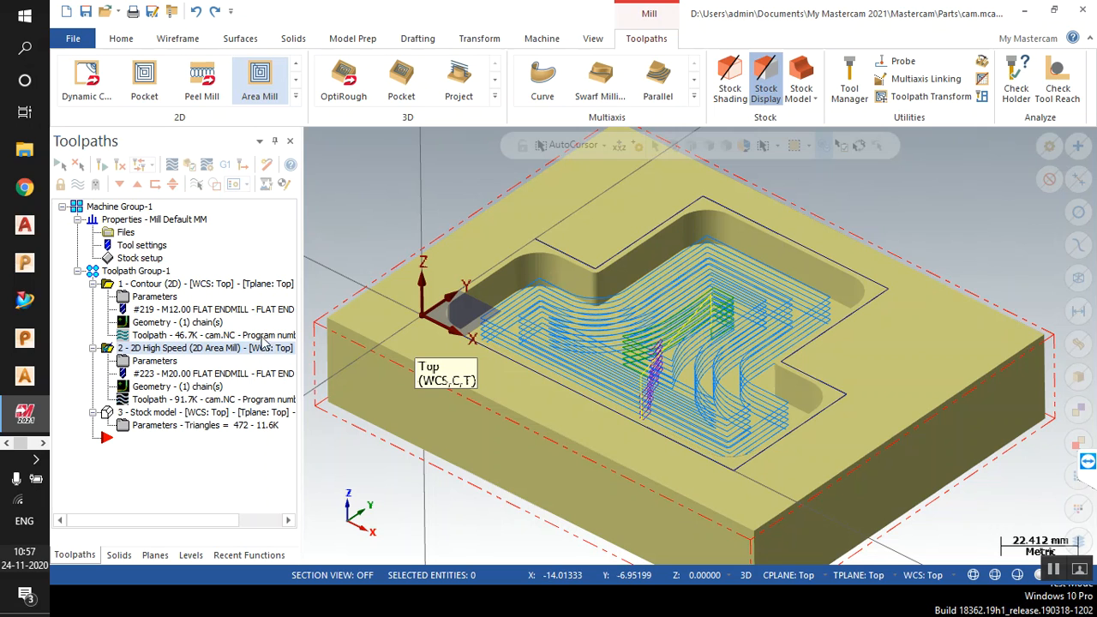
left_click(137, 352)
scroll(403, 343, "down", 3)
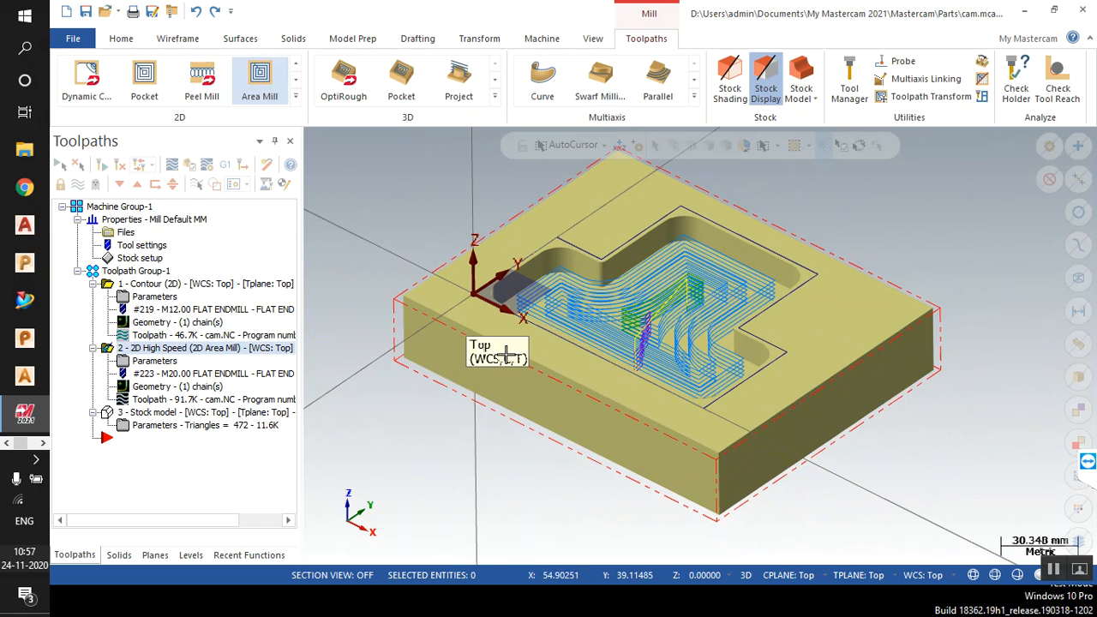
scroll(431, 270, "up", 4)
scroll(431, 270, "up", 1)
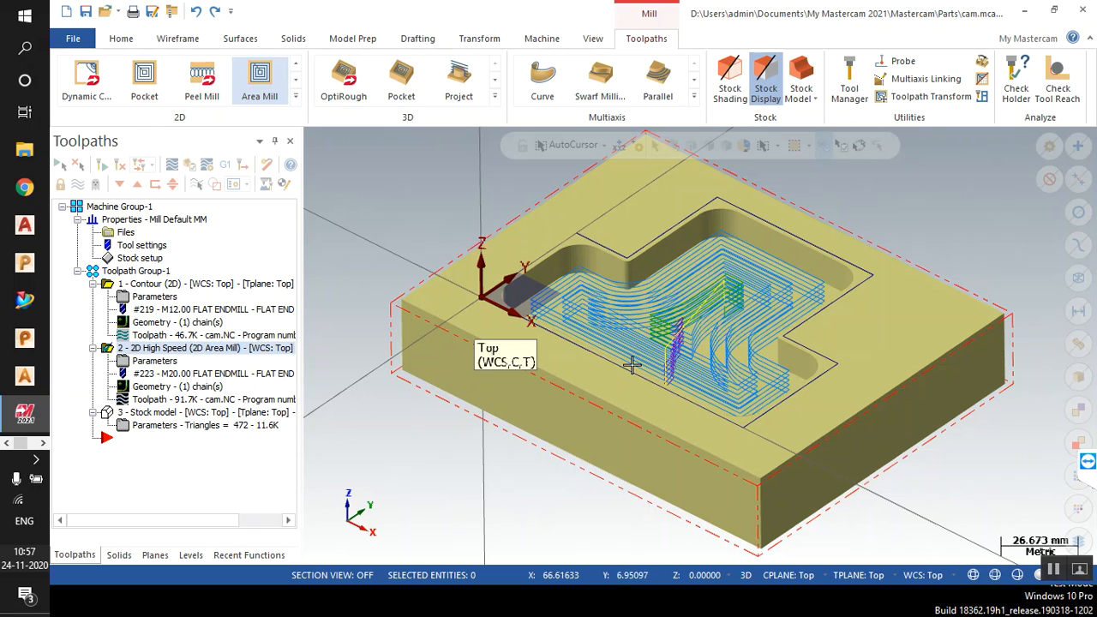
left_click(203, 349)
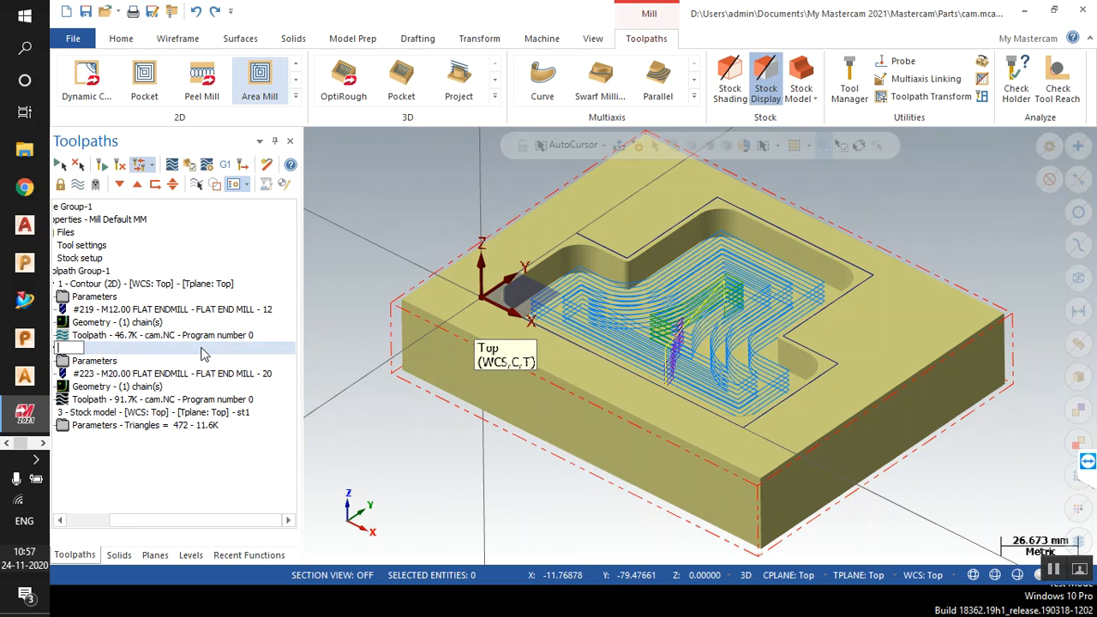
left_click(135, 415)
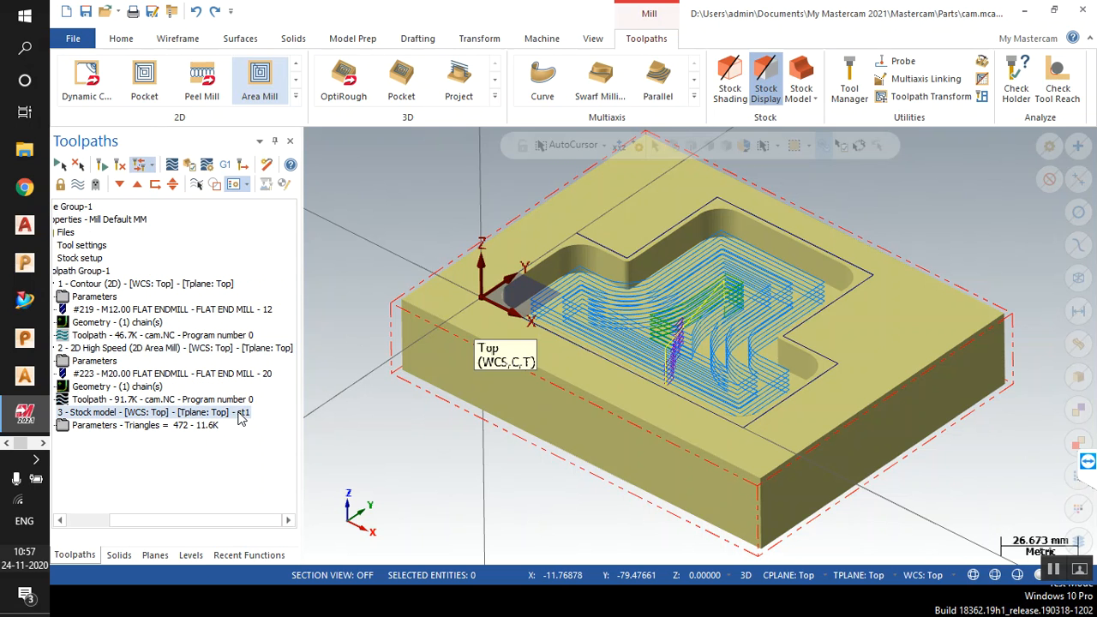
left_click_drag(193, 521, 137, 521)
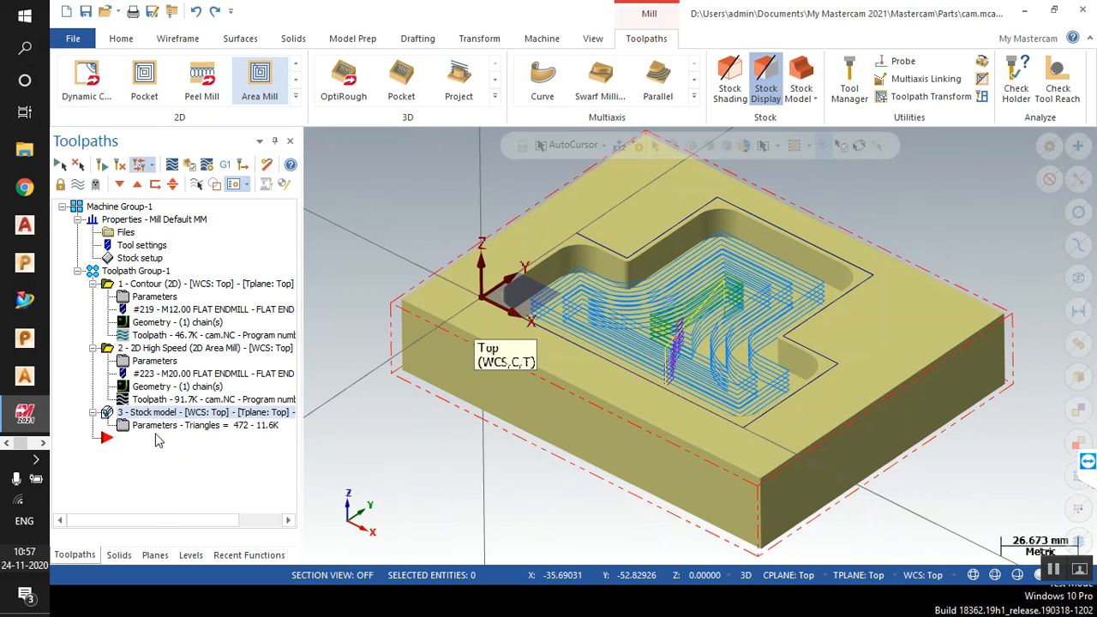
Copy the 2D area mill operation and paste the duplicate after stock model st1.
right_click(171, 351)
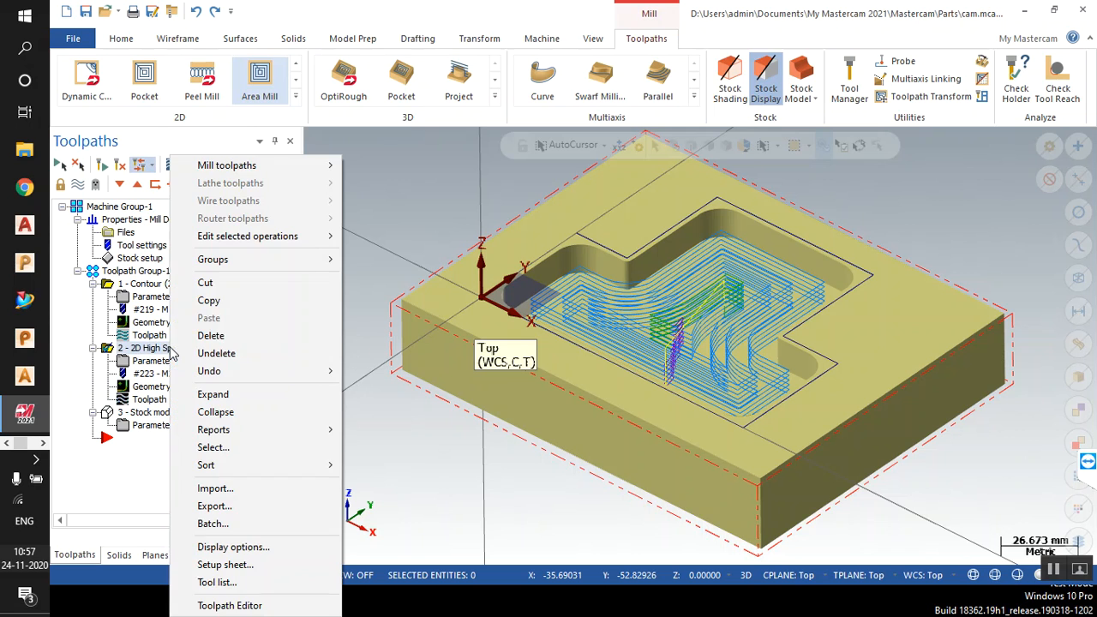
left_click(208, 300)
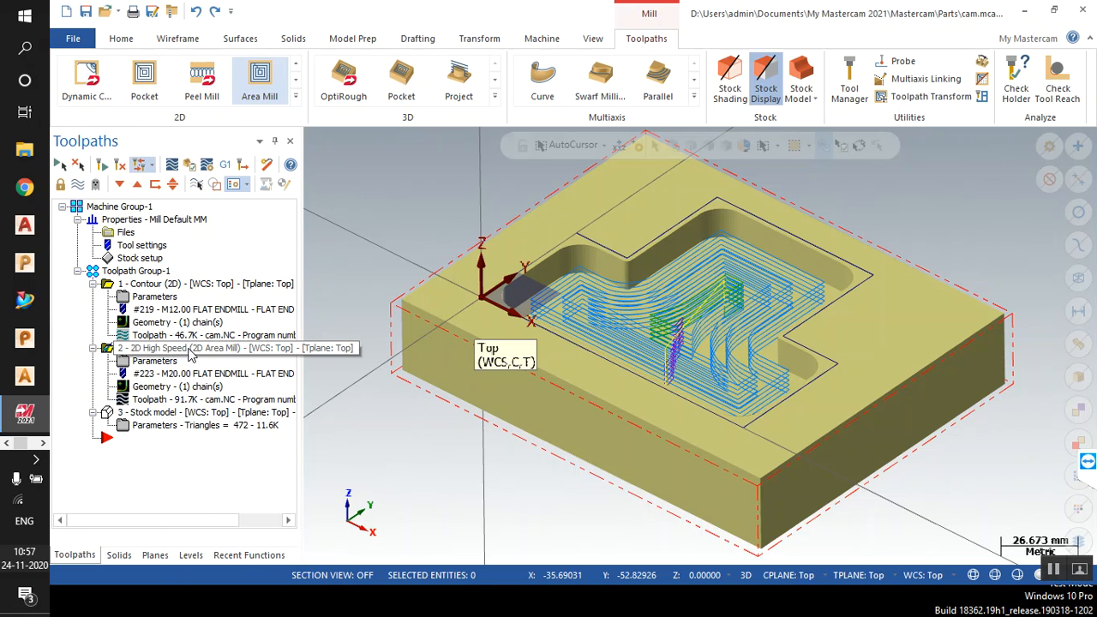
right_click(186, 352)
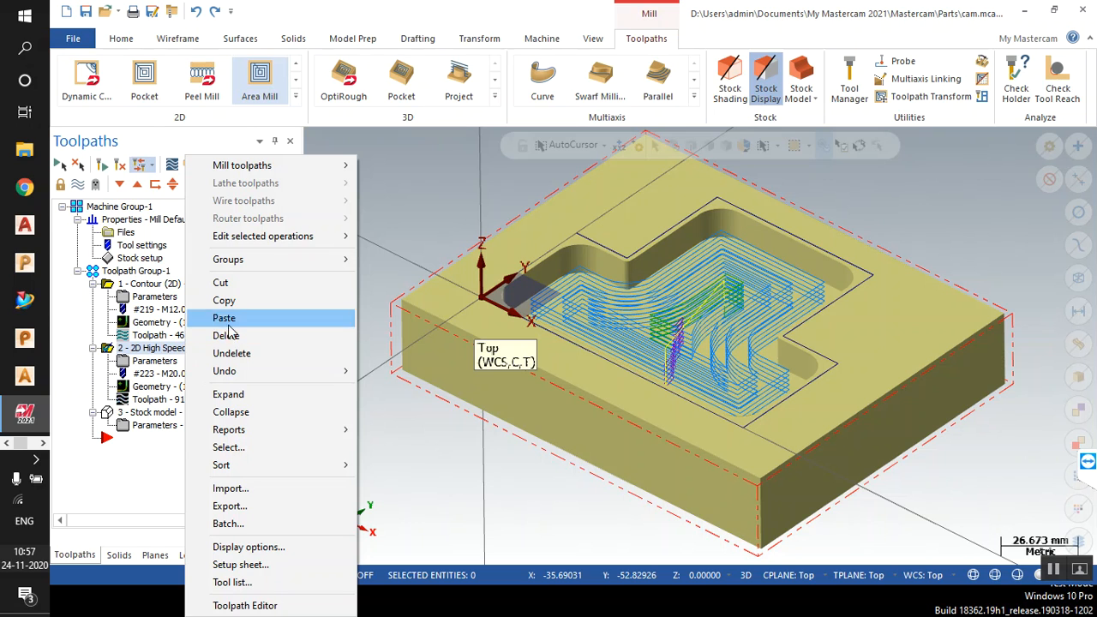
left_click(161, 413)
right_click(158, 414)
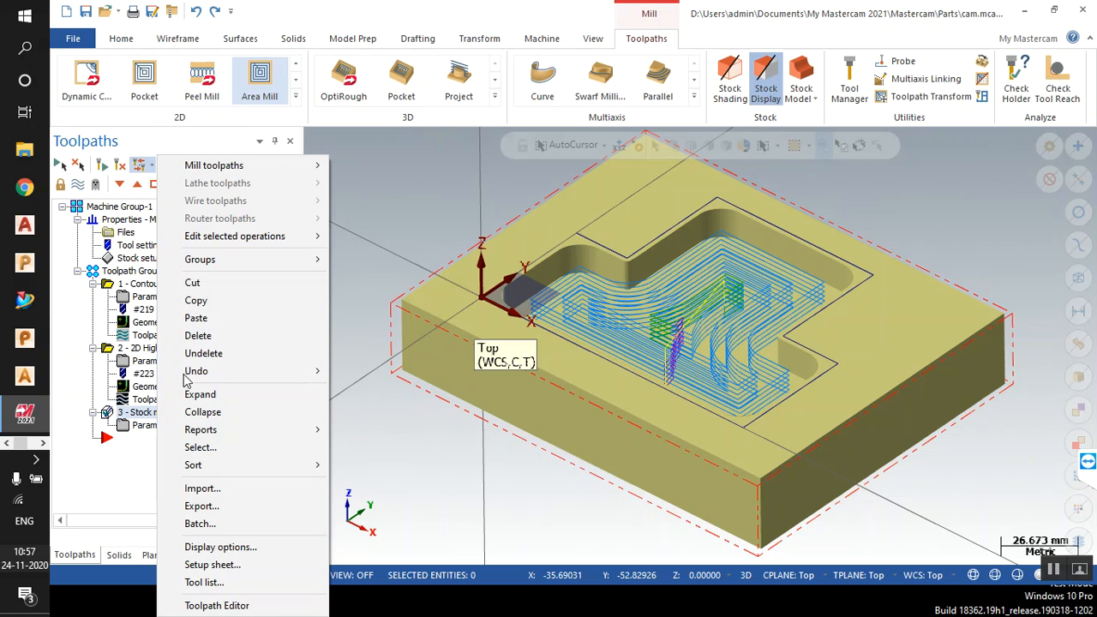
left_click(195, 318)
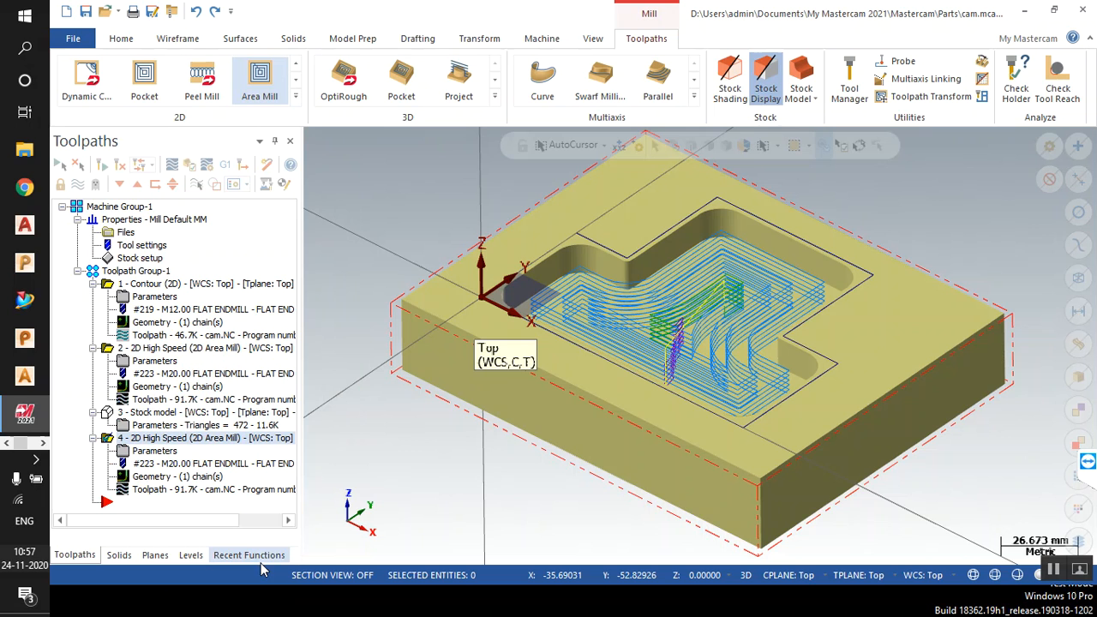
Open the duplicated area mill operation's parameters and choose the existing 12 mm flat end mill, number 219, as its tool.
left_click(184, 349)
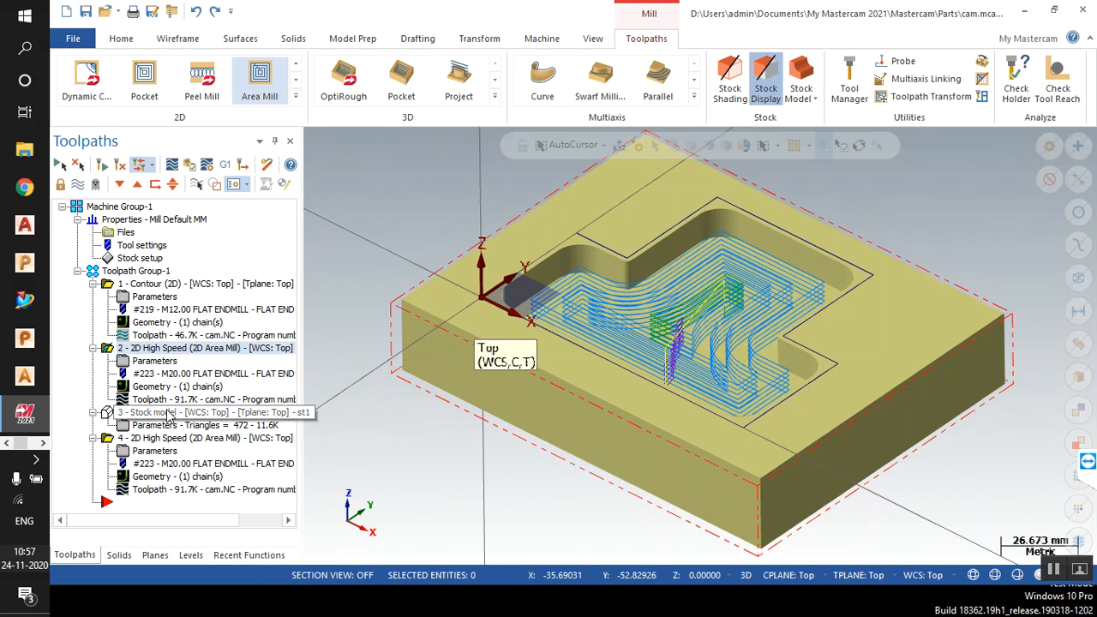
left_click(169, 440)
left_click(156, 452)
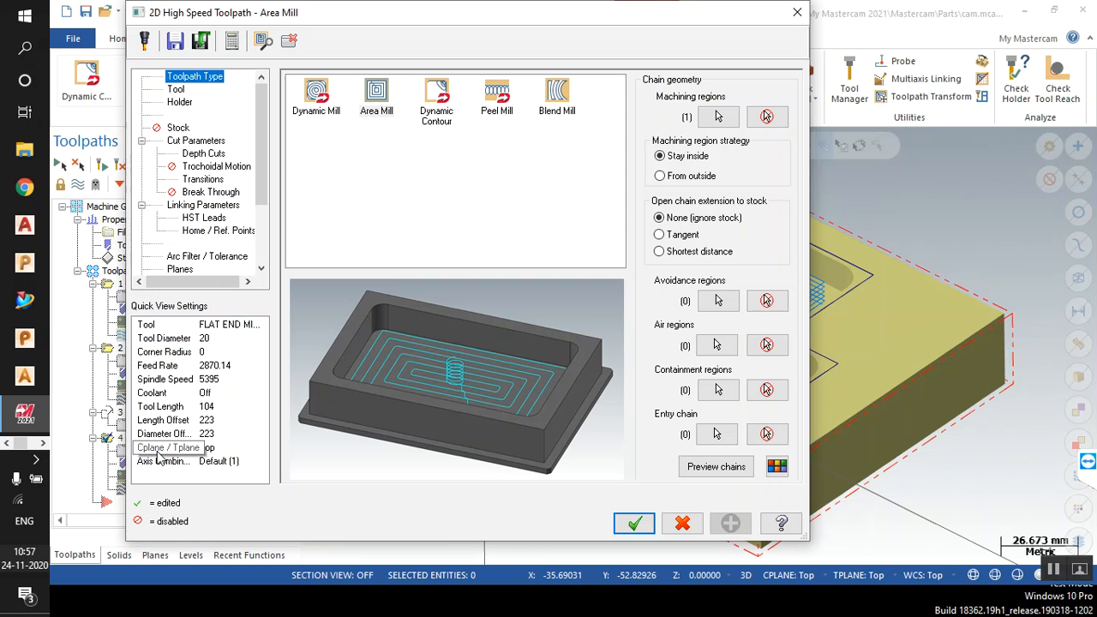
left_click(176, 90)
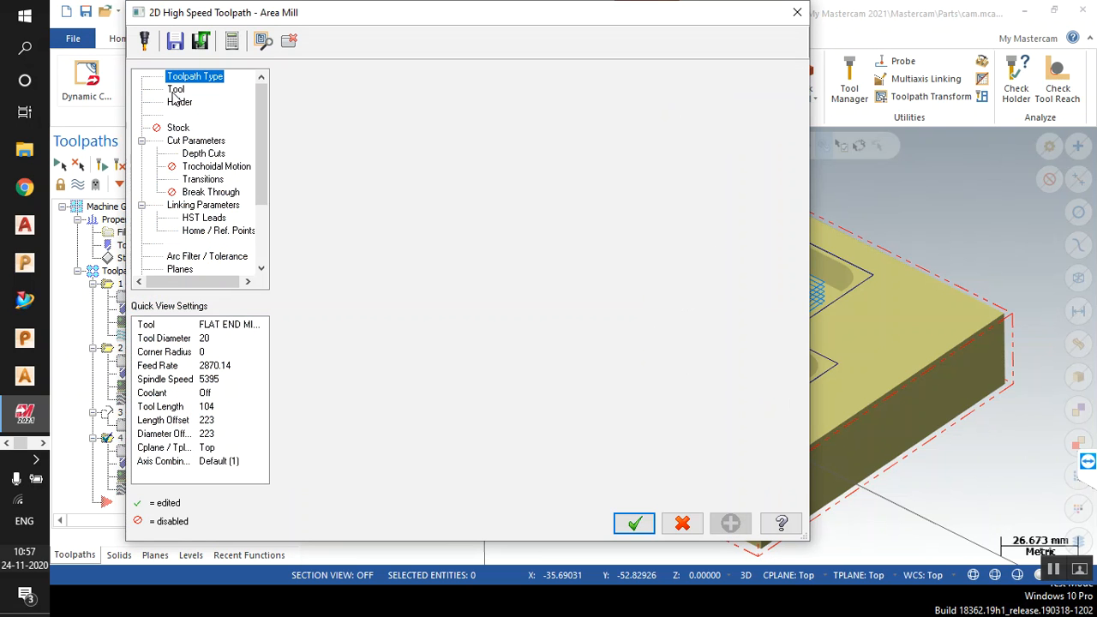
left_click(334, 121)
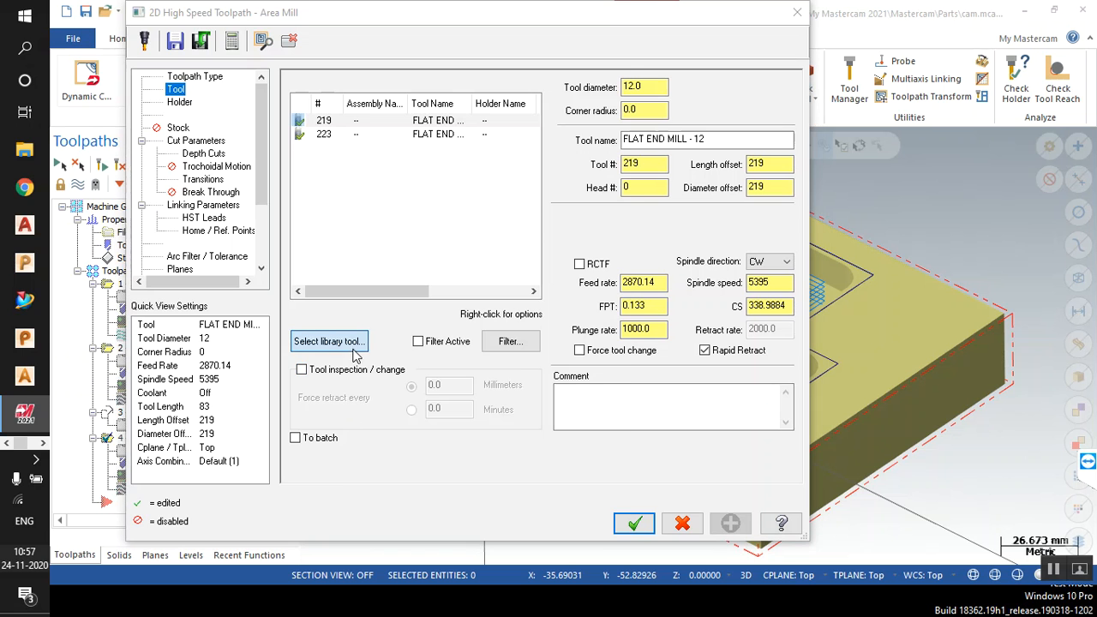
Open the tool library and filter its list to show bull-nose end mills along with flat end mills.
left_click(367, 342)
left_click_drag(412, 69, 523, 72)
left_click(623, 187)
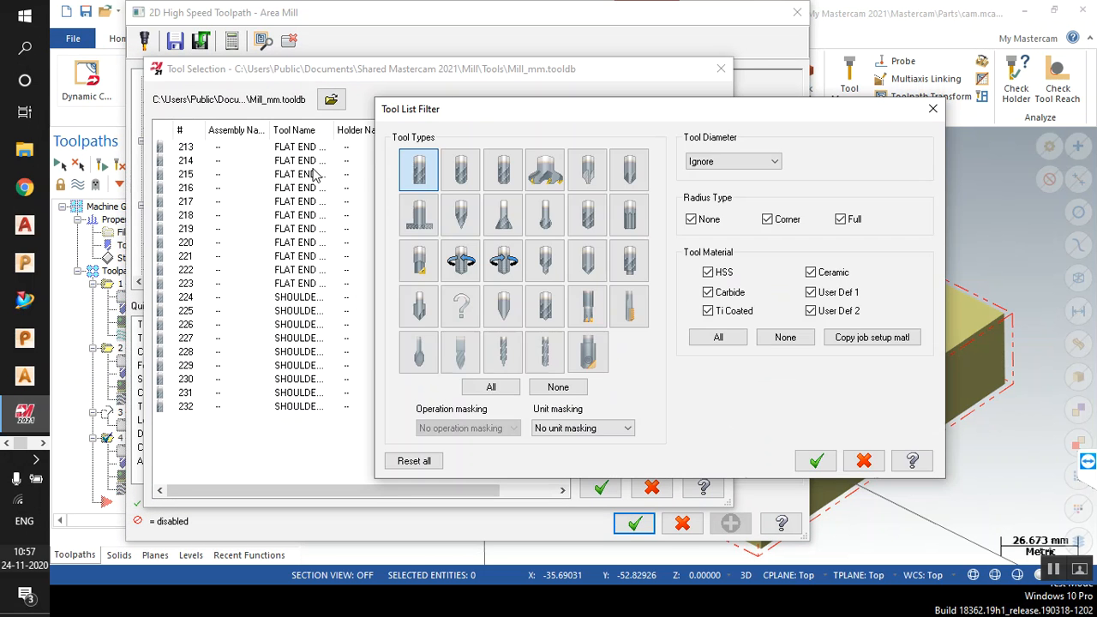
left_click(497, 174)
left_click(816, 461)
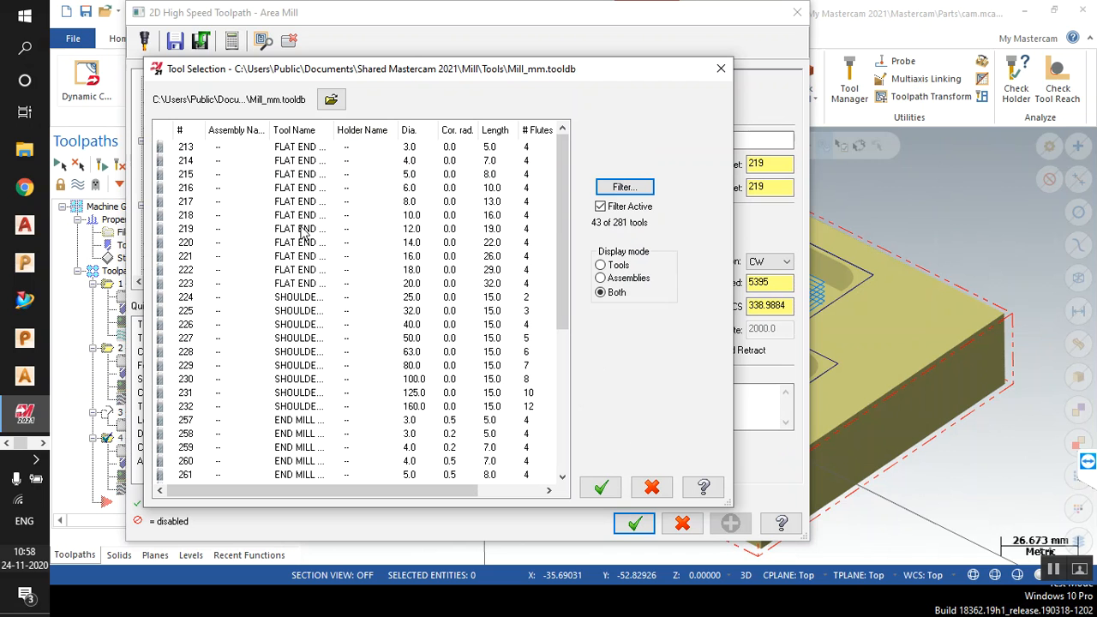
Add another copy of library tool 219, the 12 mm flat end mill, and set its corner radius to 0.2.
left_click(304, 230)
left_click(601, 488)
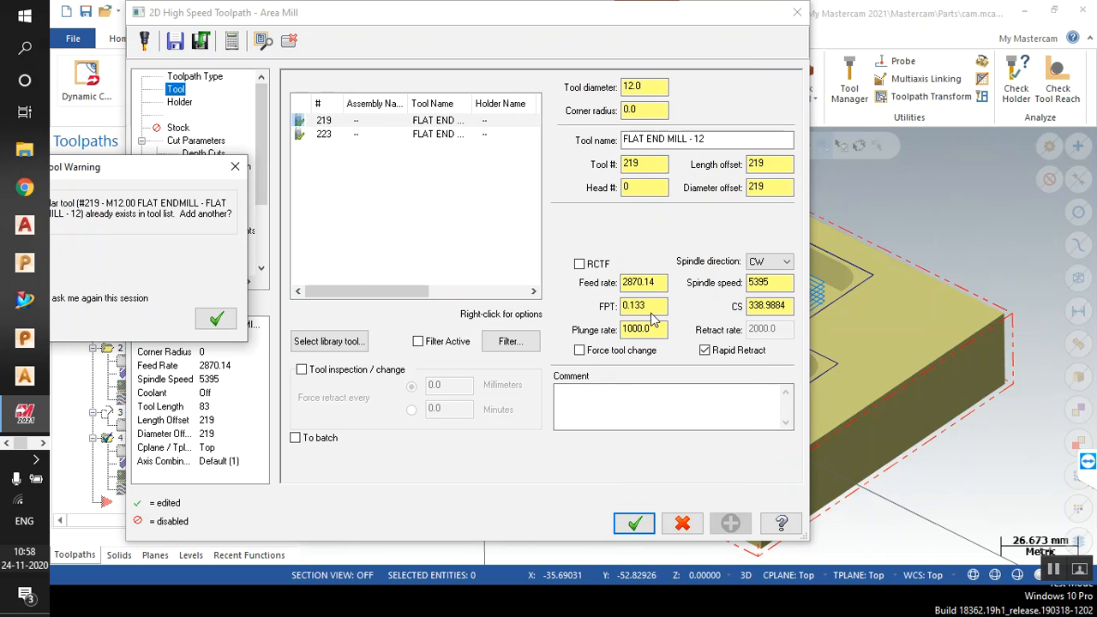
left_click_drag(245, 181, 393, 174)
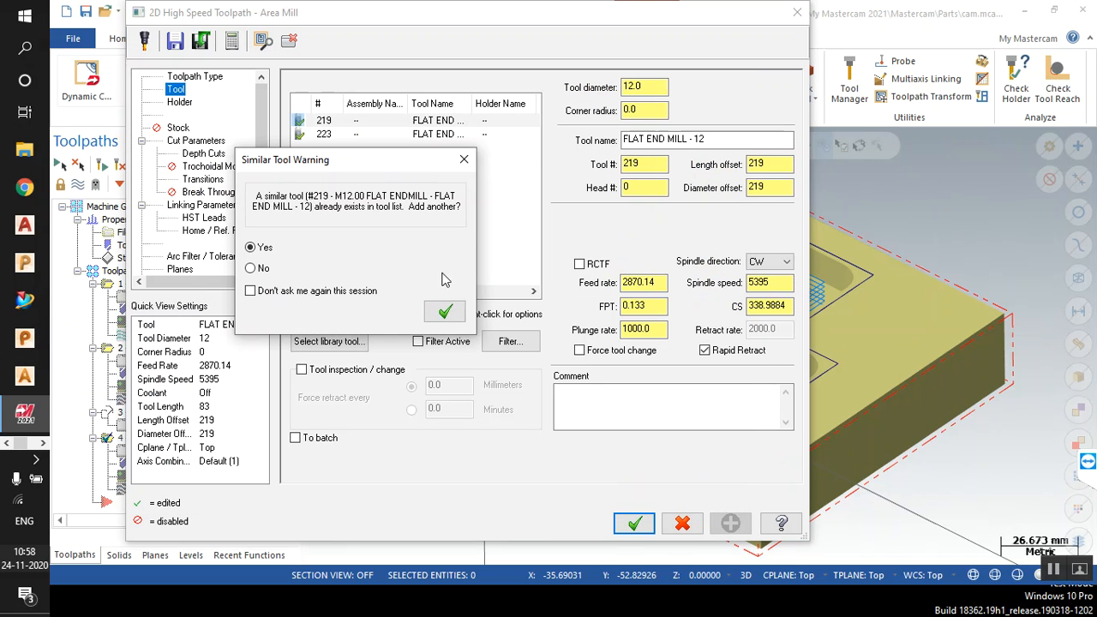
left_click(449, 321)
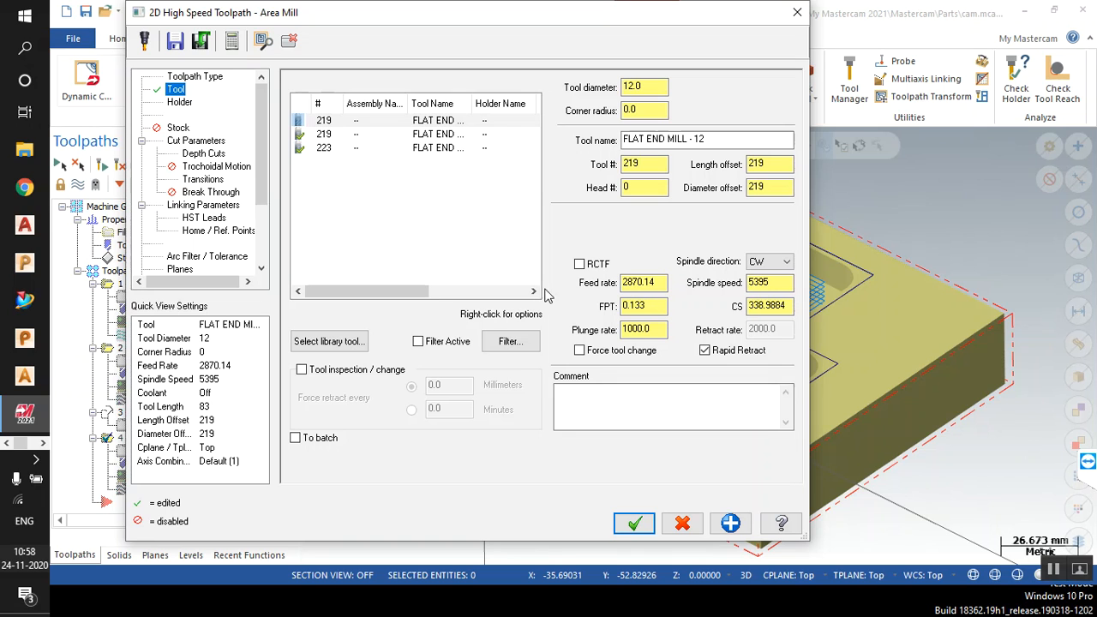
double_click(649, 111)
key("BackSpace")
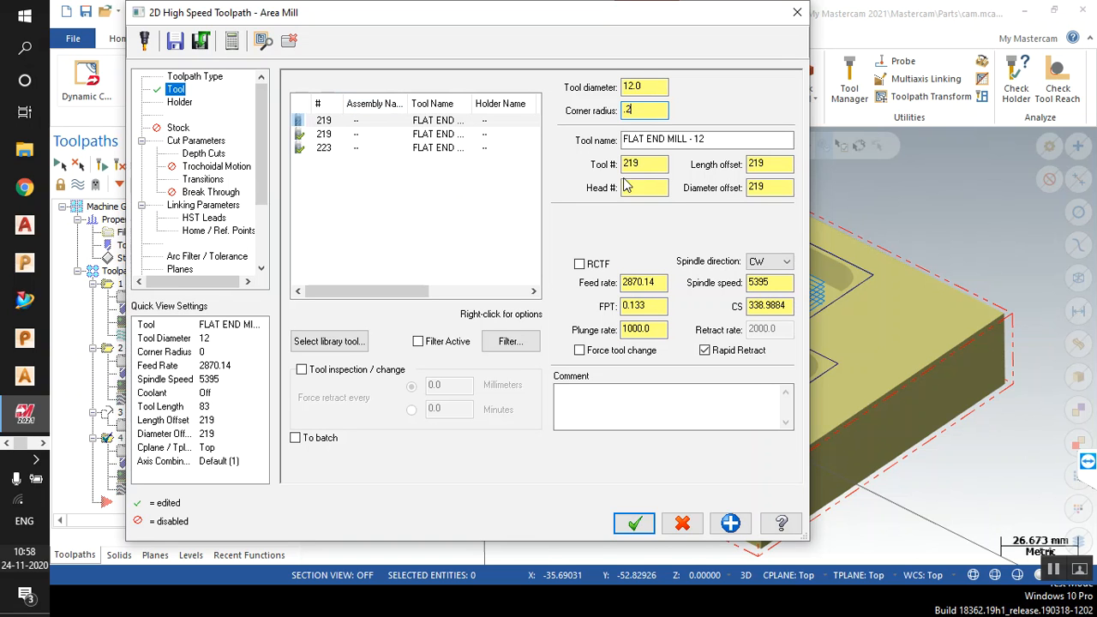
Enable rest material and compute the remaining stock from one other operation, the 2D area mill operation 2.
left_click(177, 129)
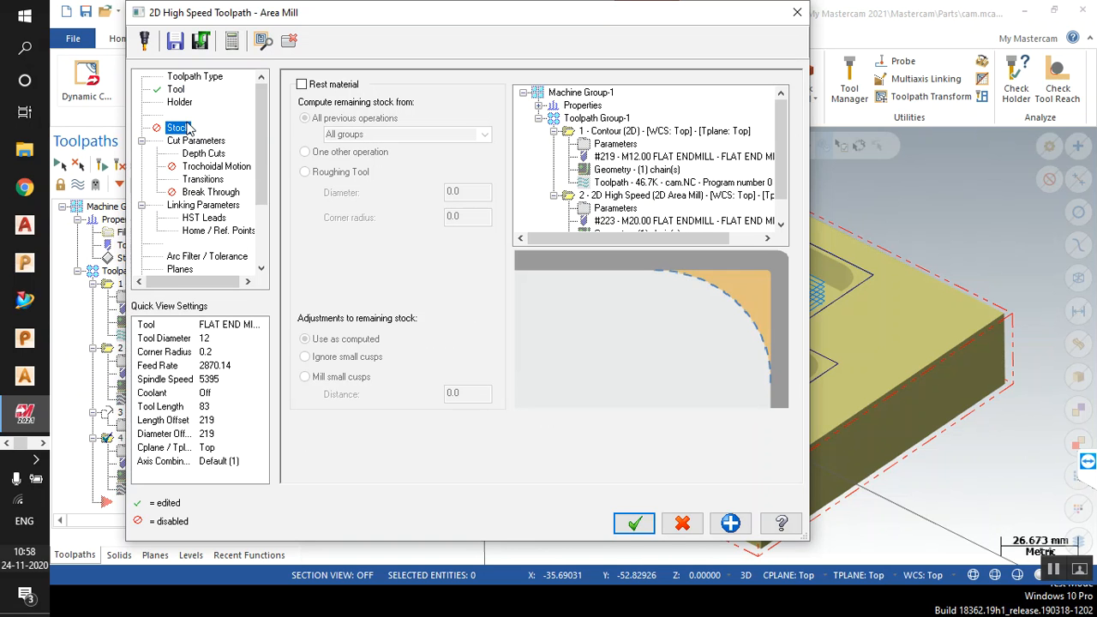
left_click(303, 85)
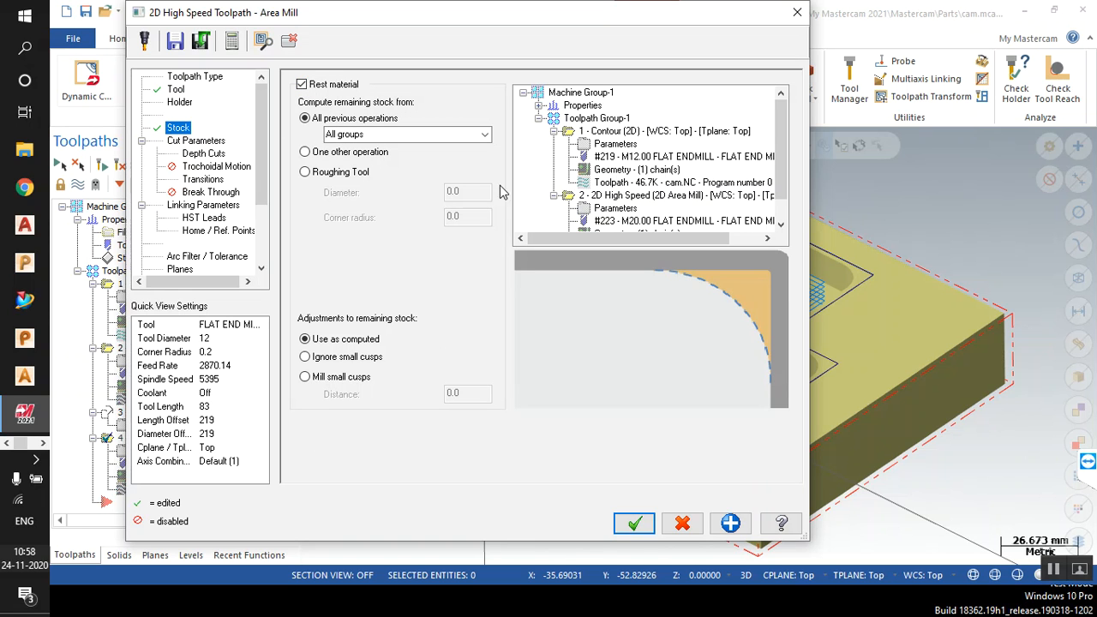
left_click(357, 152)
left_click(606, 197)
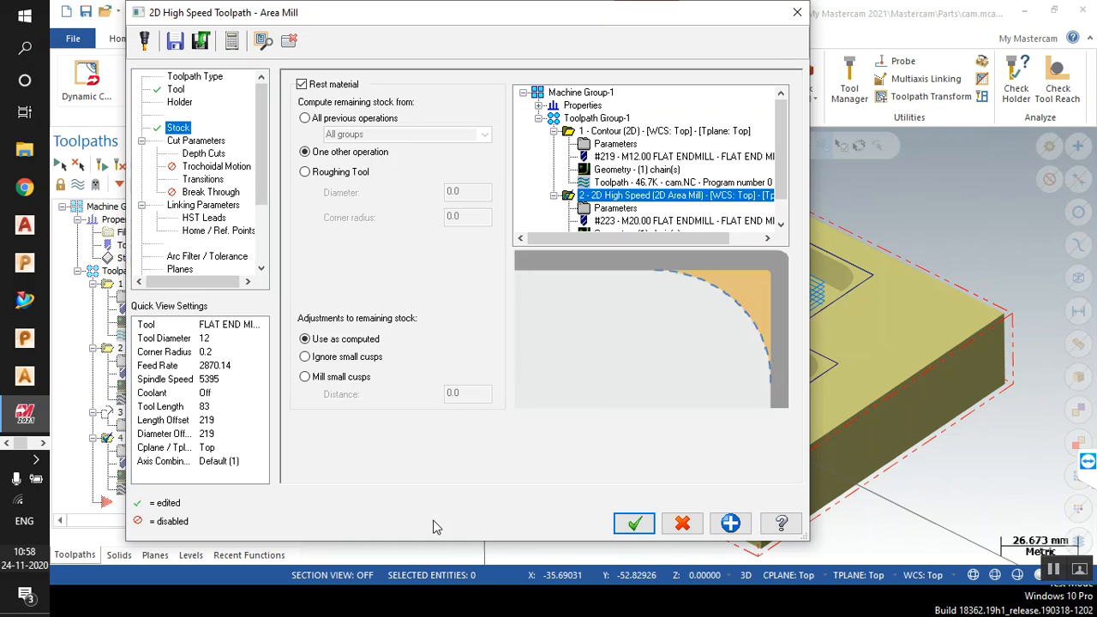
scroll(783, 198, "down", 1)
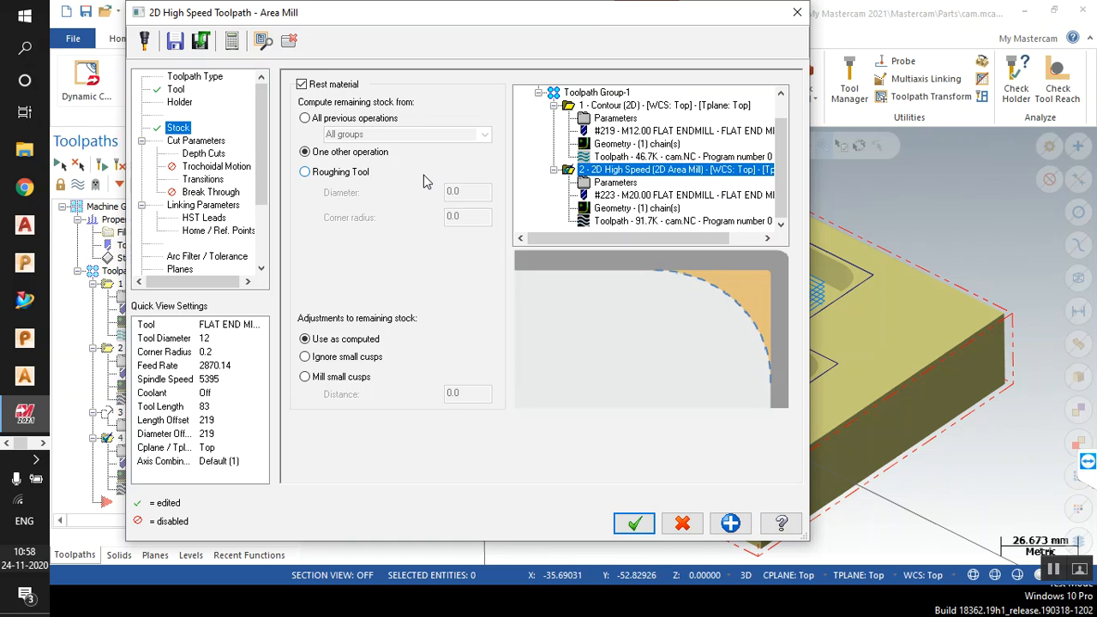
left_click(161, 79)
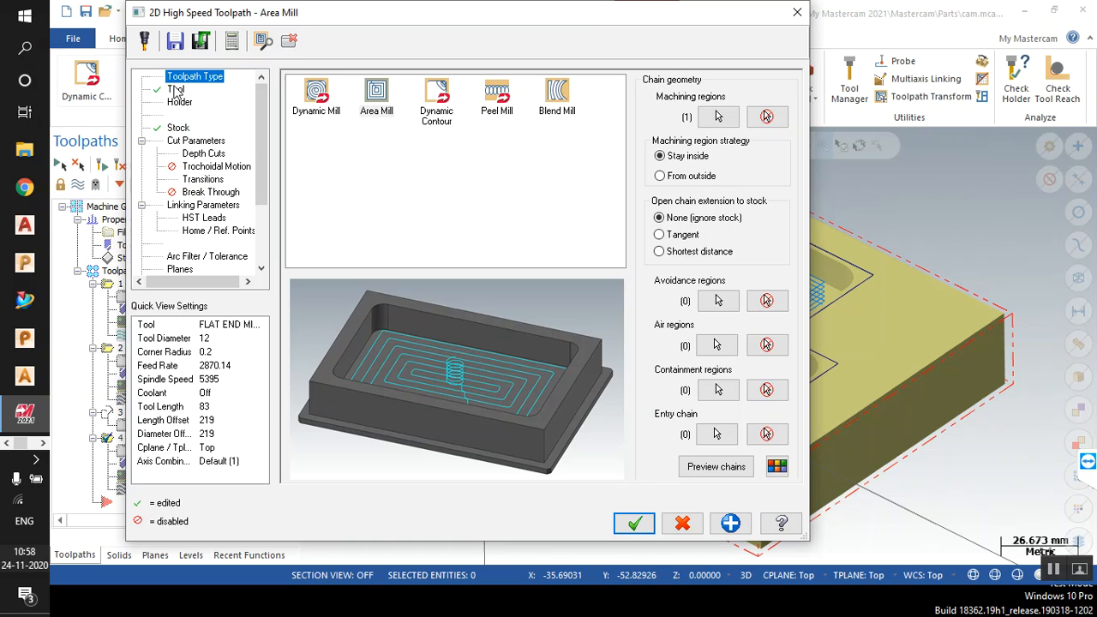
left_click(172, 89)
left_click(179, 128)
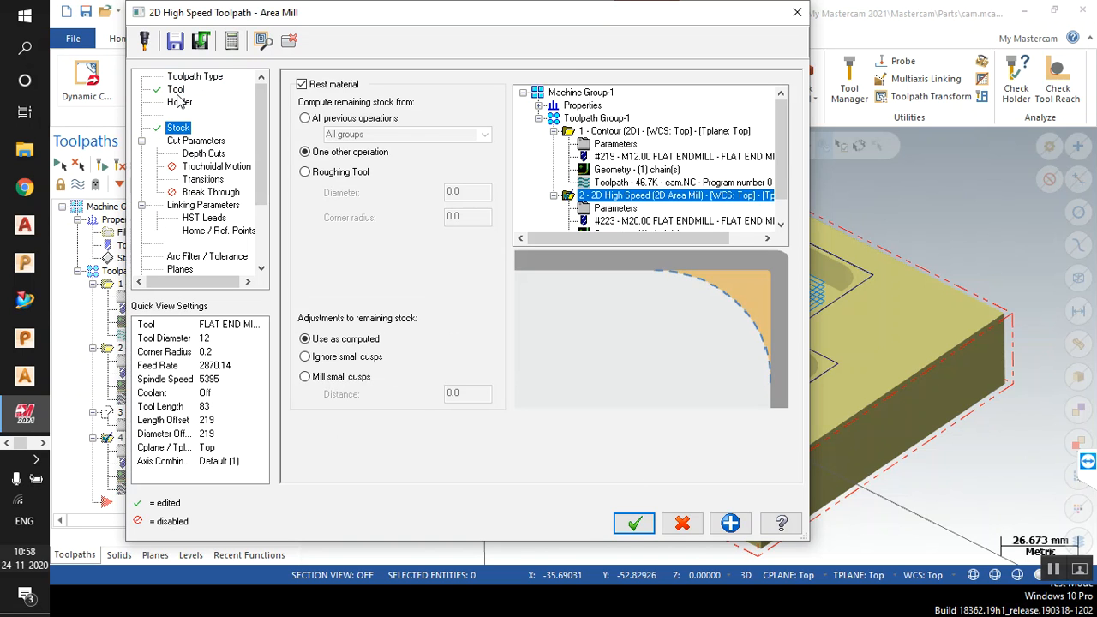
left_click(177, 93)
Set the XY stepover in the cut parameters to 12% of the tool diameter.
left_click(196, 142)
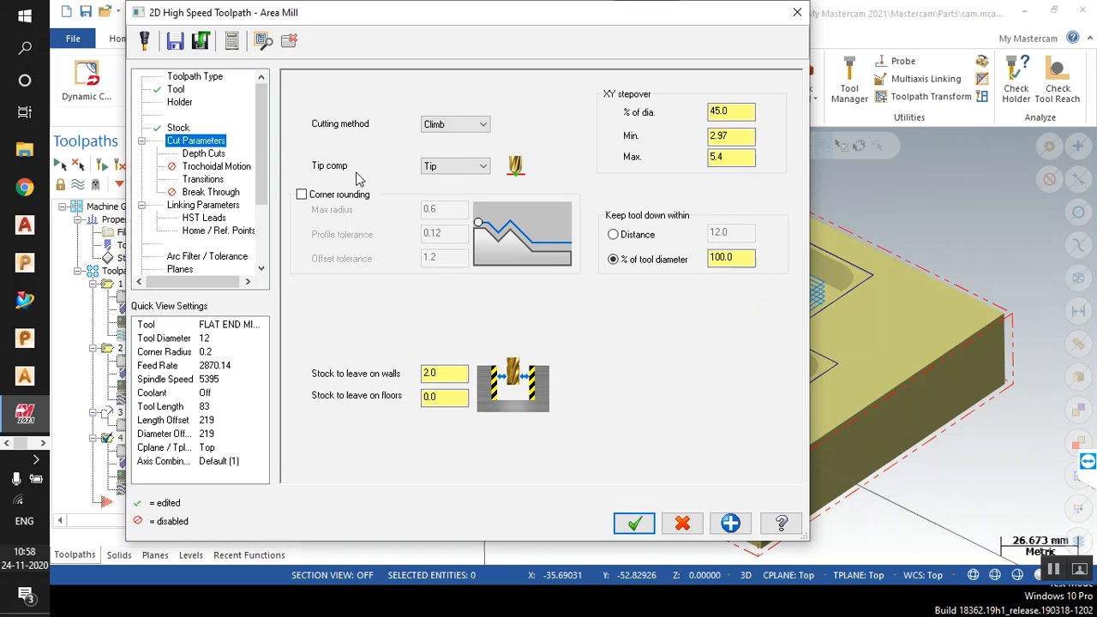
double_click(729, 111)
type("12")
key("Return")
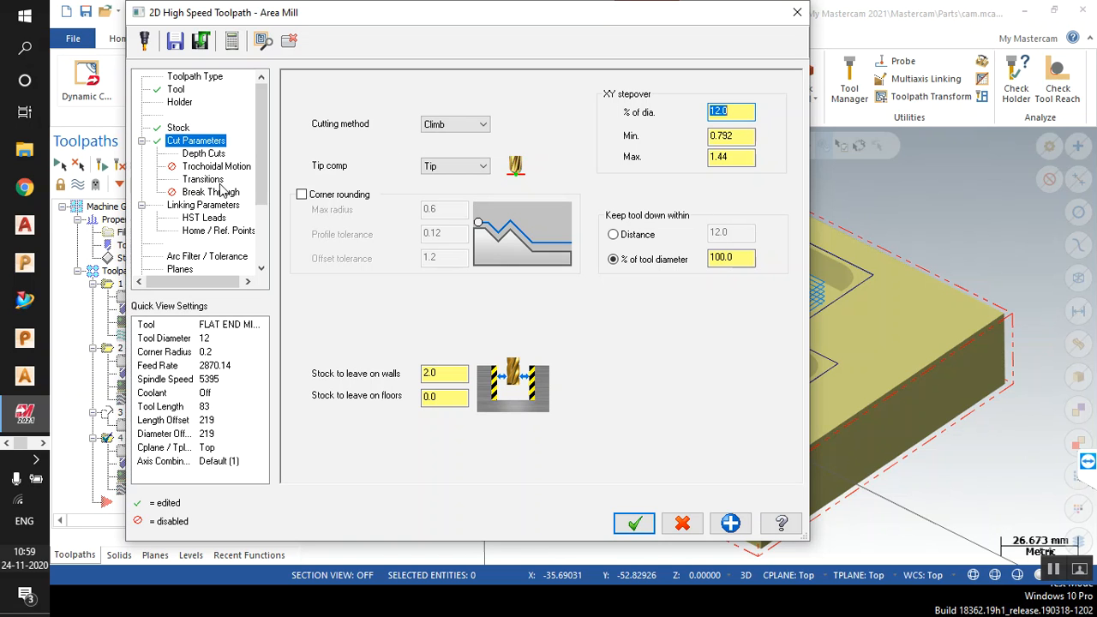
Set the maximum rough step of the depth cuts to 1, accept the parameters, and regenerate the rest mill toolpath.
left_click(204, 155)
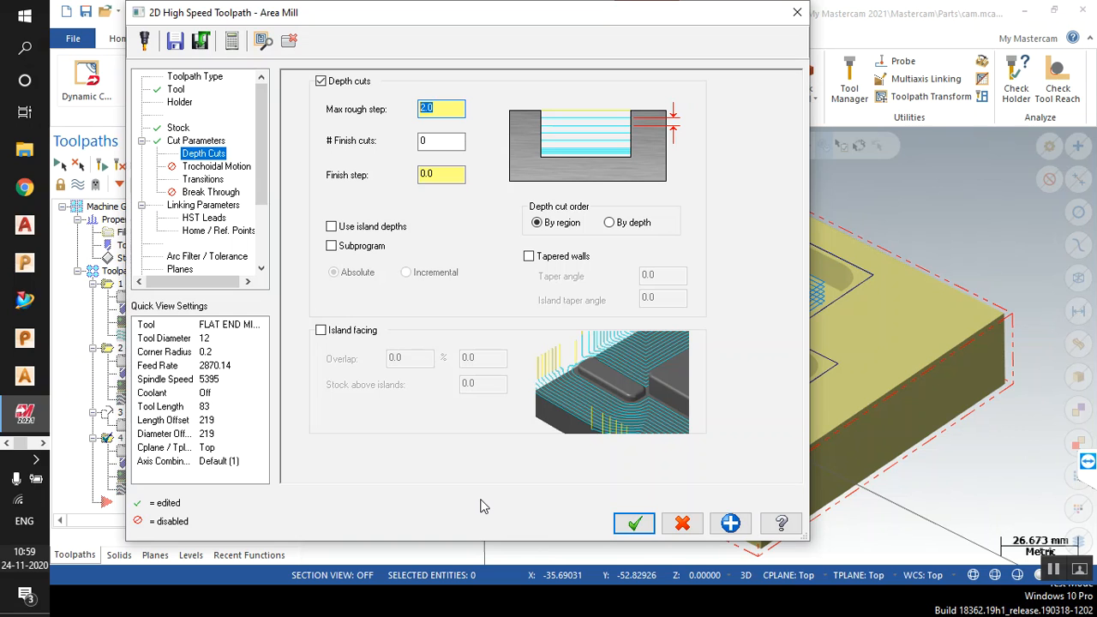
type("1")
left_click(205, 206)
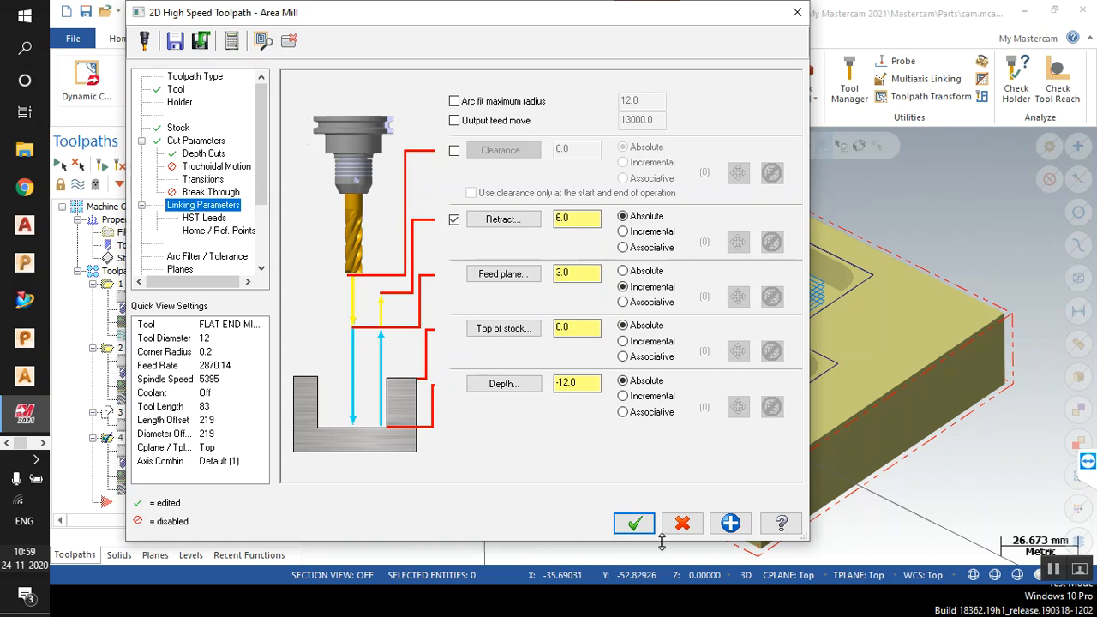
left_click(635, 525)
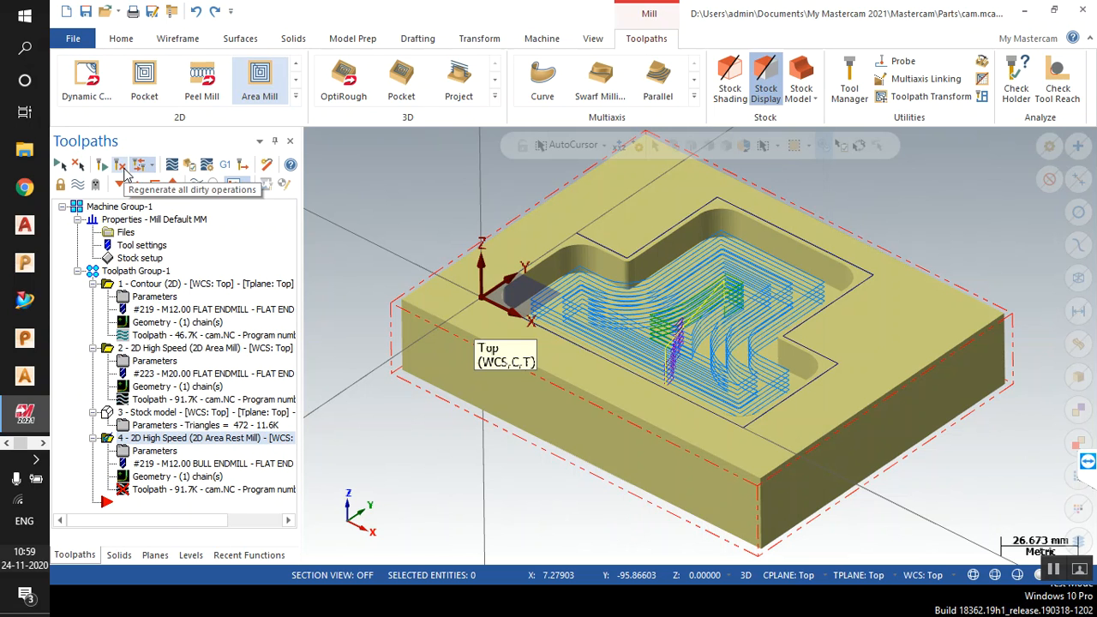
left_click(121, 165)
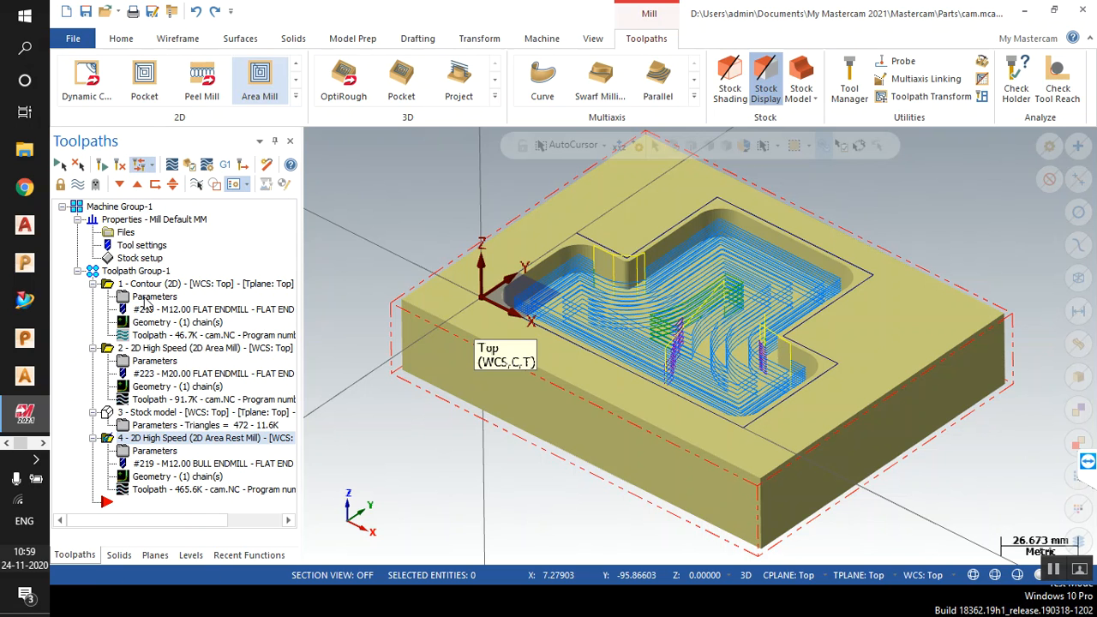
Hide the toolpath of 2D area mill operation 2 and select the area rest mill operation 4.
left_click(161, 410)
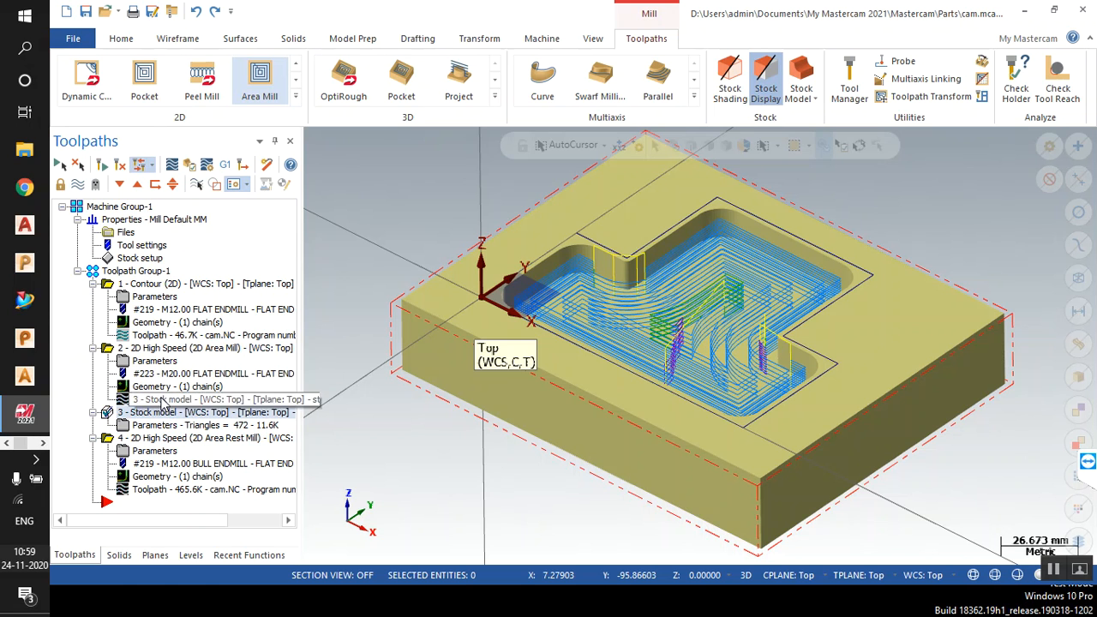
left_click(137, 348)
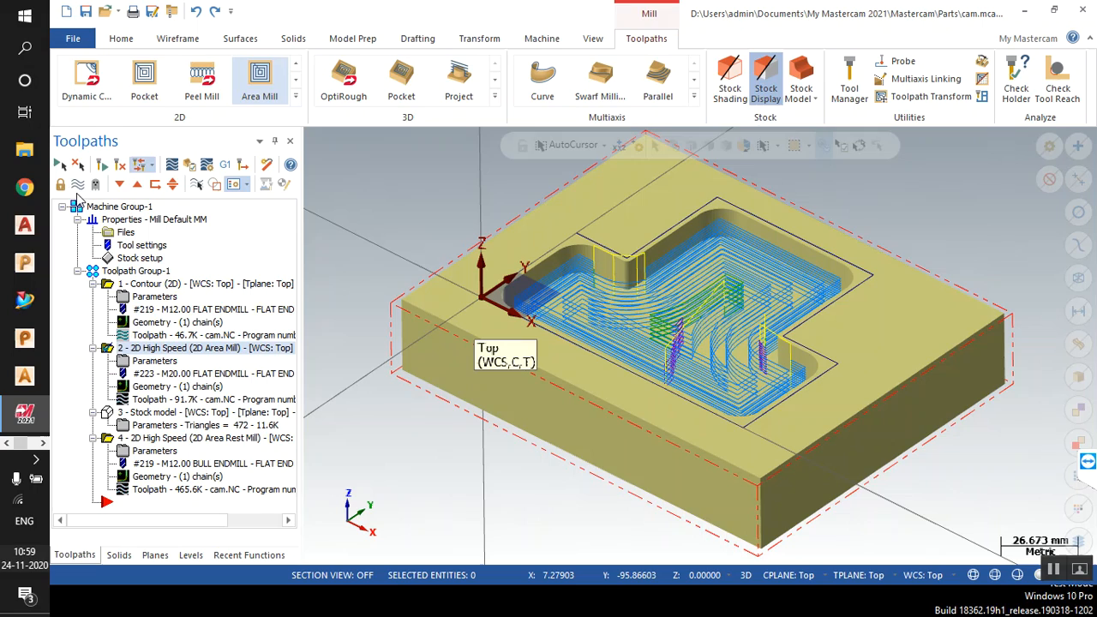
mouse_move(459, 363)
middle_mouse_down()
mouse_move(478, 466)
mouse_move(463, 347)
mouse_move(478, 335)
mouse_move(463, 354)
mouse_move(485, 352)
middle_mouse_up()
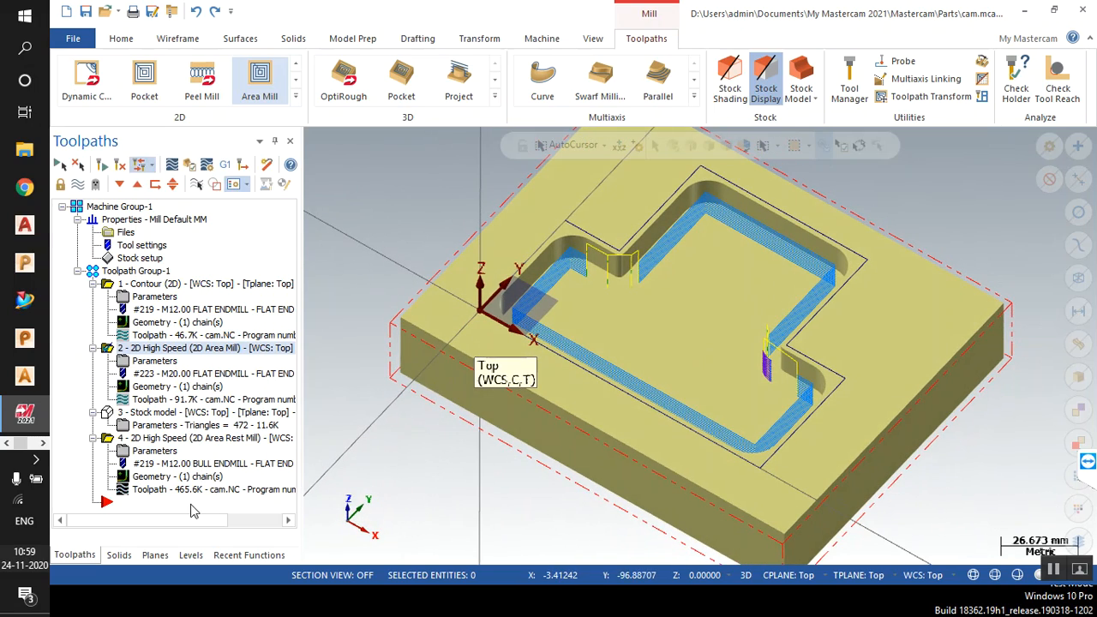
left_click(161, 439)
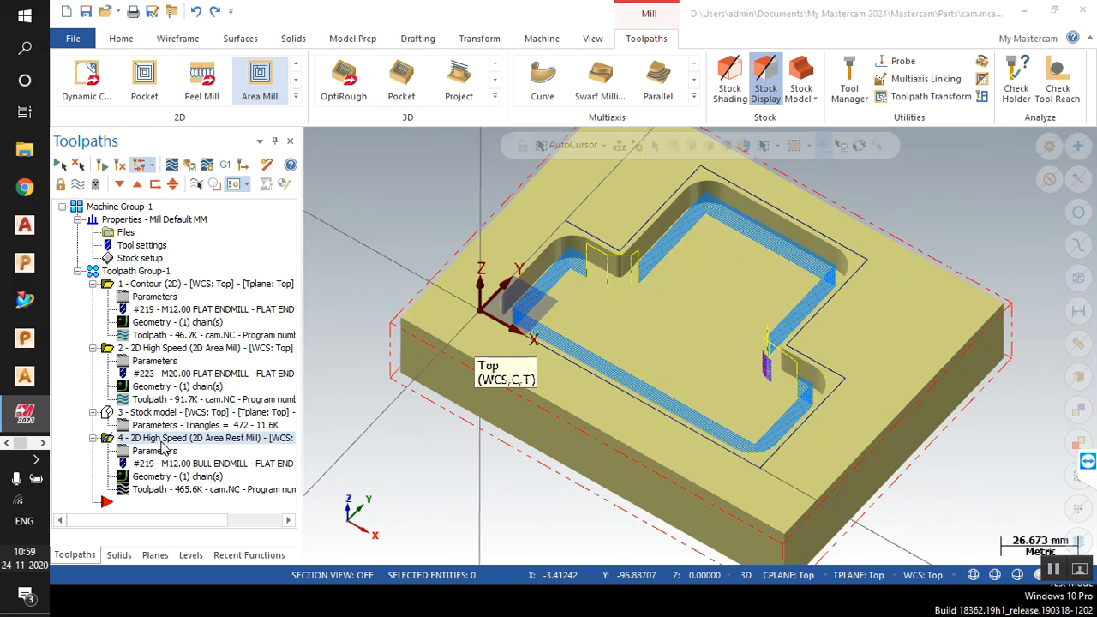
Set the rest mill operation's XY stepover to 10% of the tool diameter and accept the parameters.
left_click(205, 144)
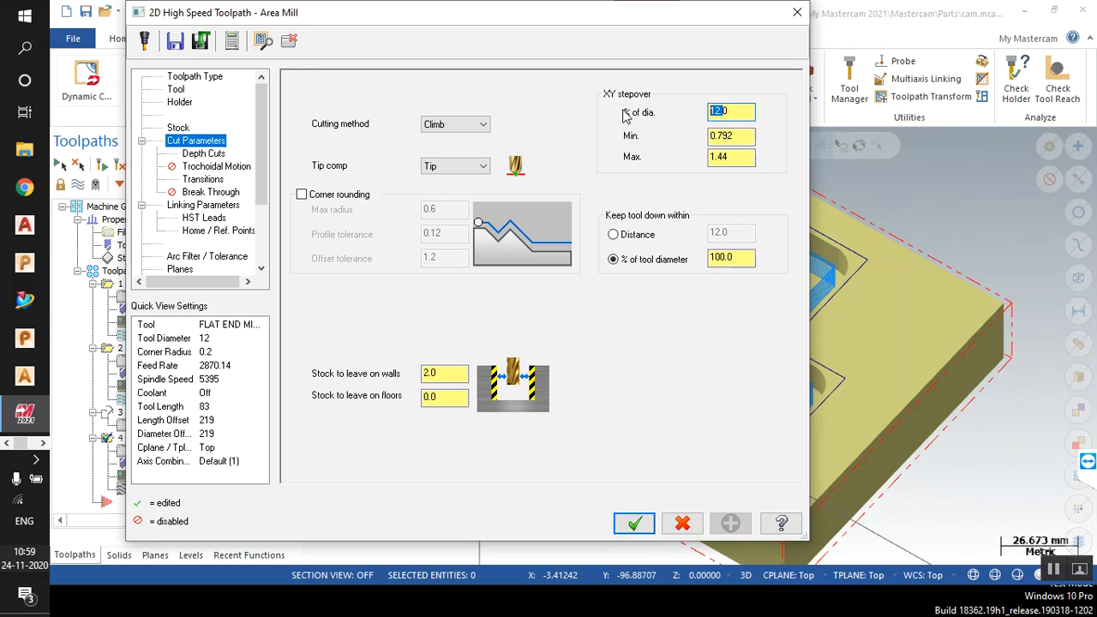
left_click_drag(735, 114, 539, 118)
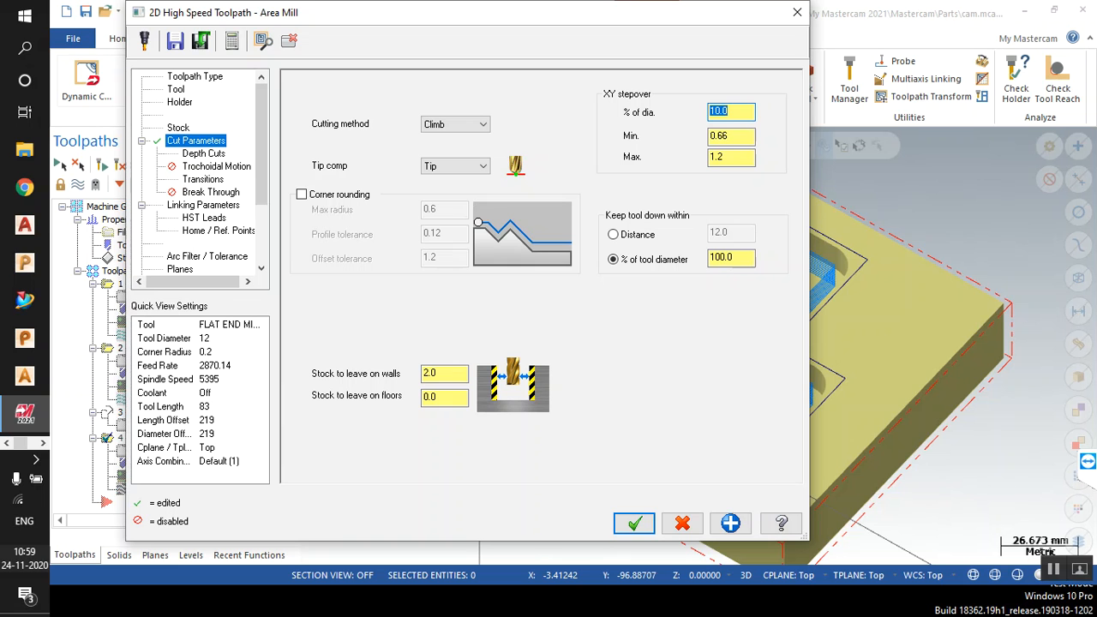
left_click(647, 528)
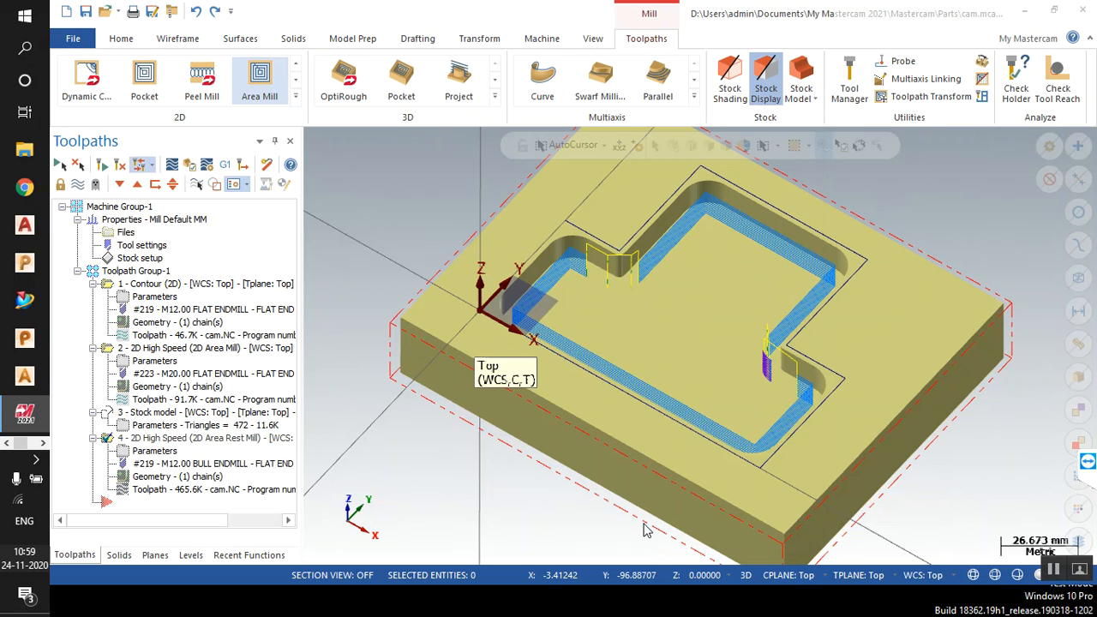
Set the rest mill's stock to leave on walls to 0.2 and regenerate its toolpath.
left_click(155, 451)
double_click(442, 382)
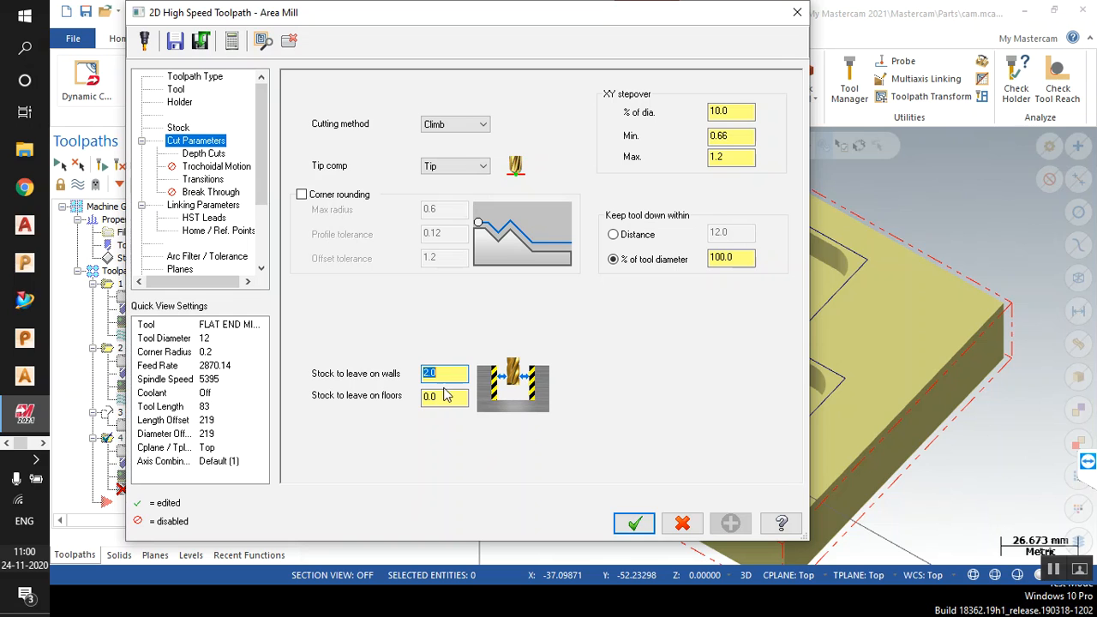
type(".2")
key("Return")
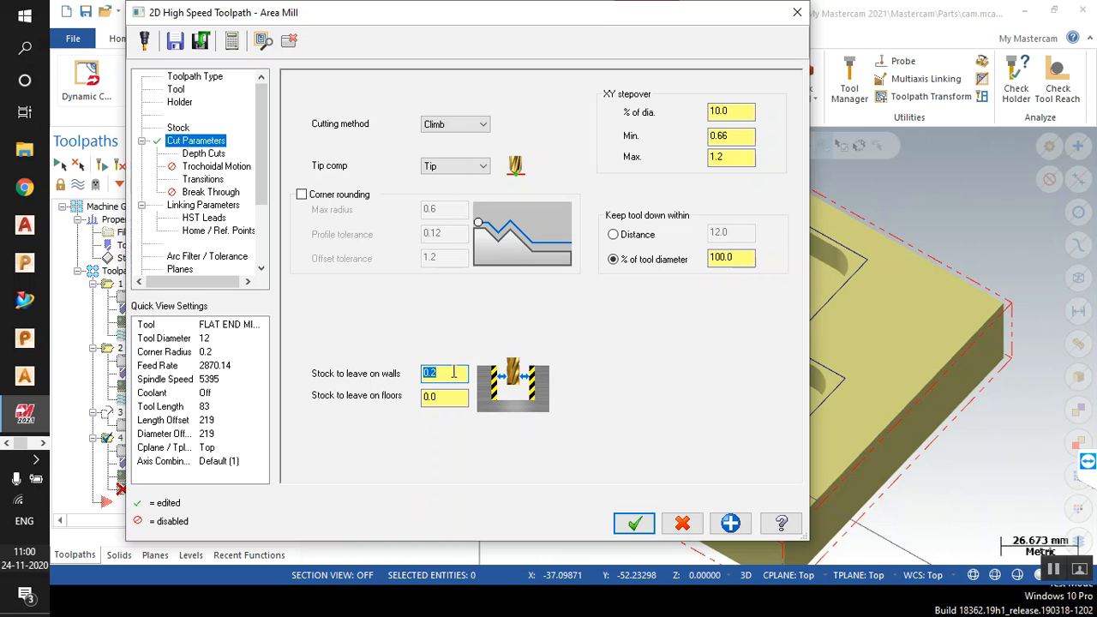
left_click(635, 523)
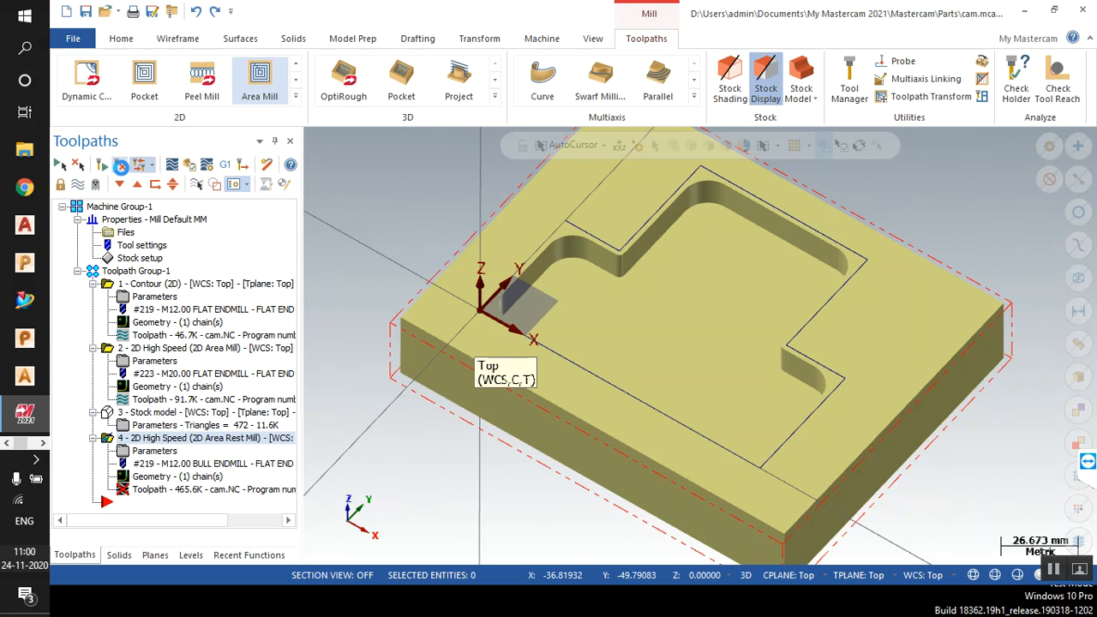
left_click(119, 166)
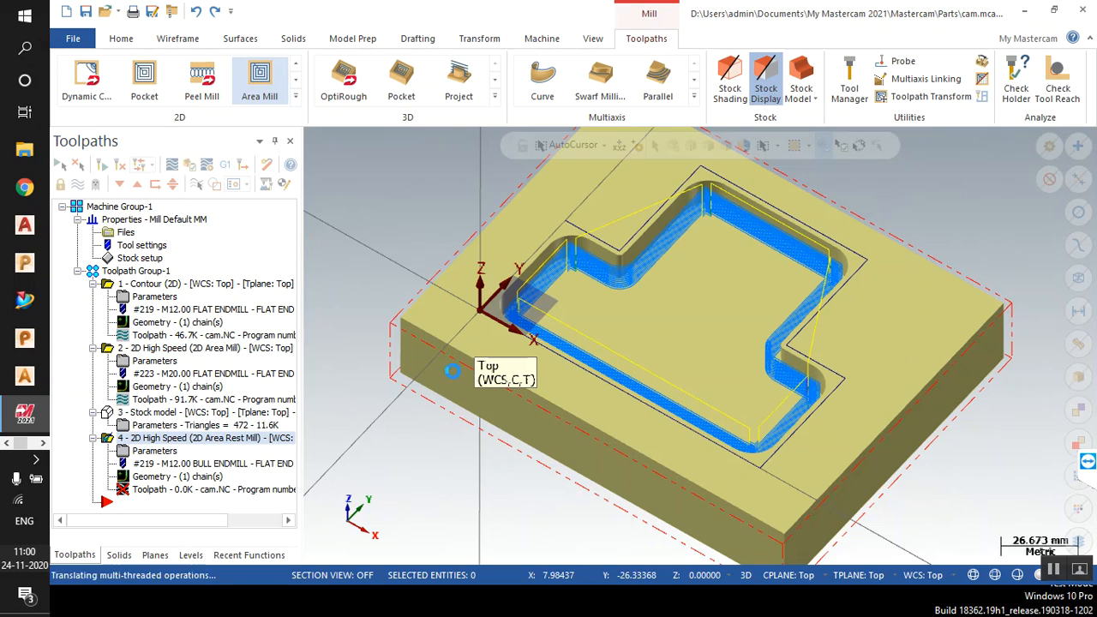
mouse_move(774, 493)
middle_mouse_down()
mouse_move(680, 451)
mouse_move(712, 390)
middle_mouse_up()
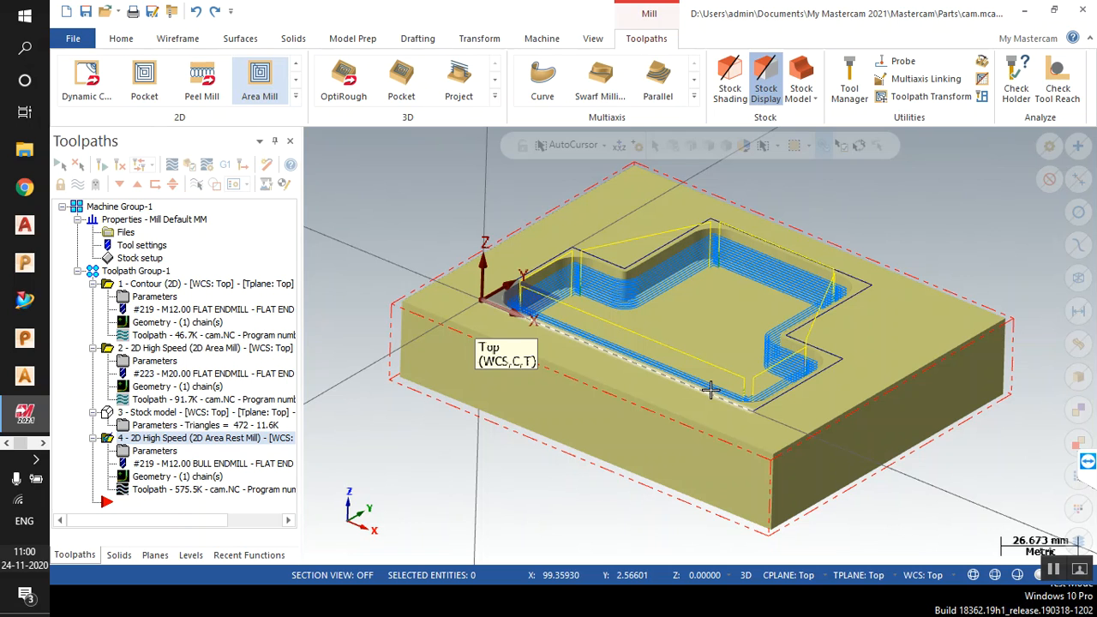
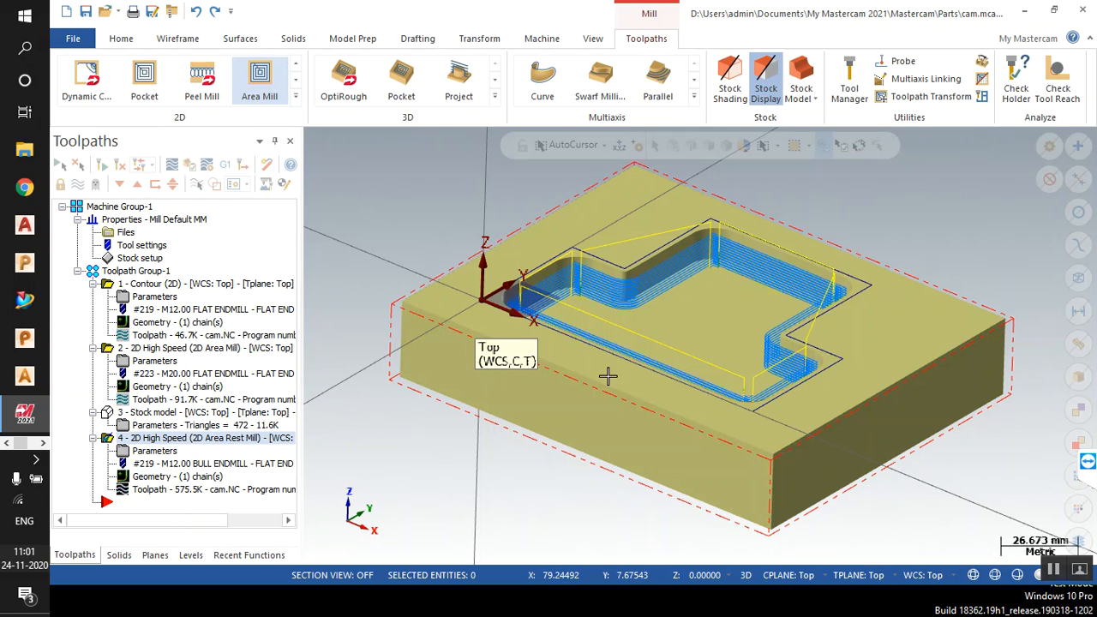
Review the rest mill operation's wall stock, XY stepover, depth cuts, and tool speed and plunge rate.
left_click(153, 451)
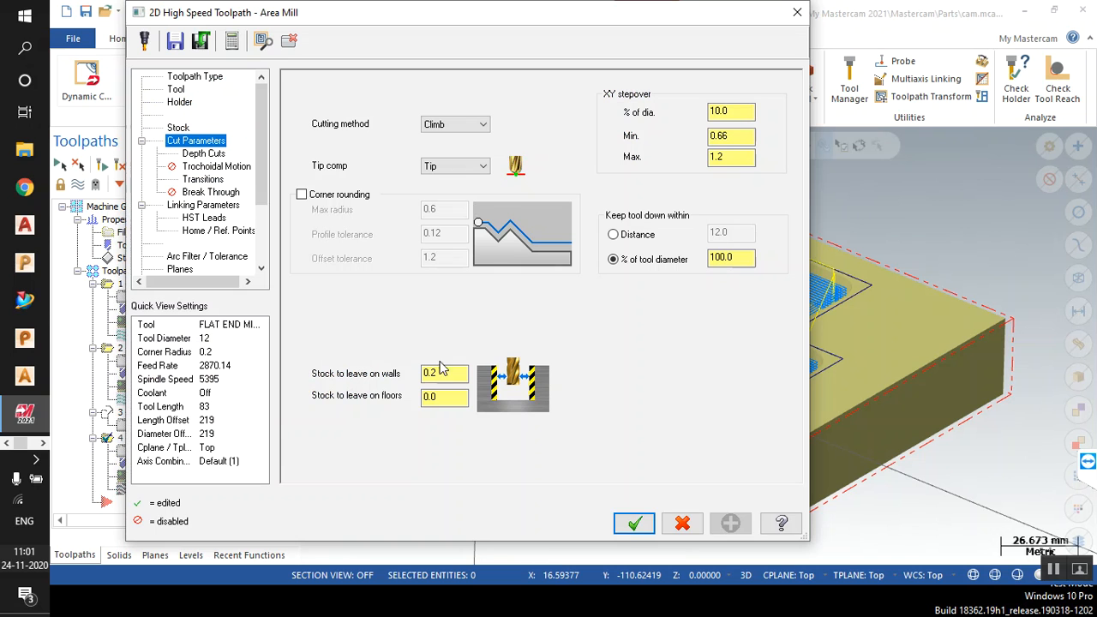
left_click(439, 374)
left_click(739, 111)
left_click(733, 140)
left_click(207, 155)
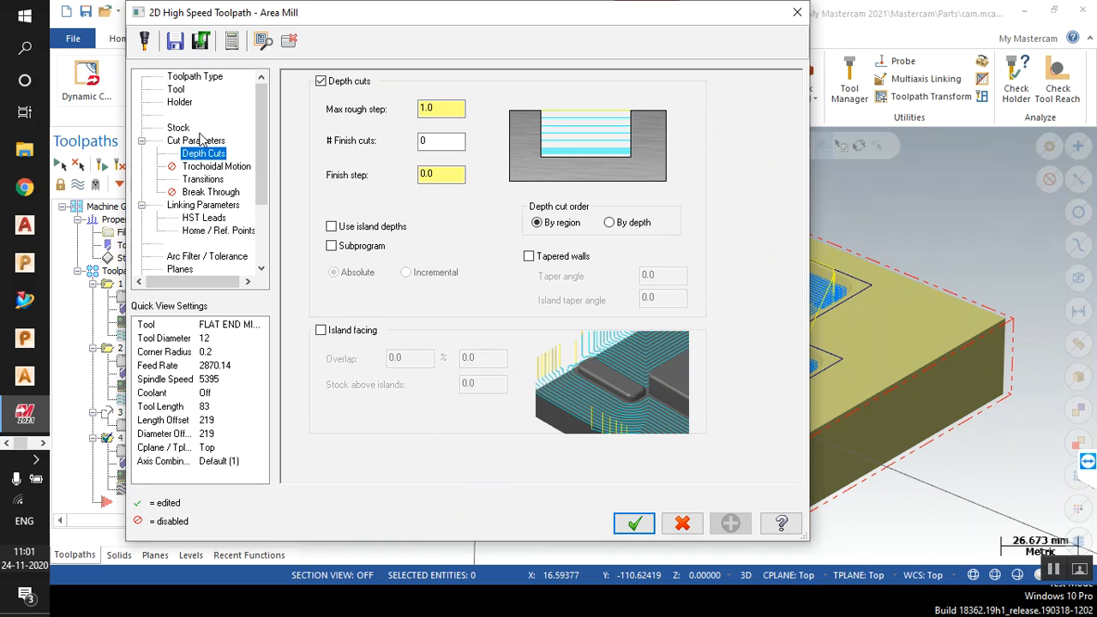
left_click(199, 140)
left_click(176, 91)
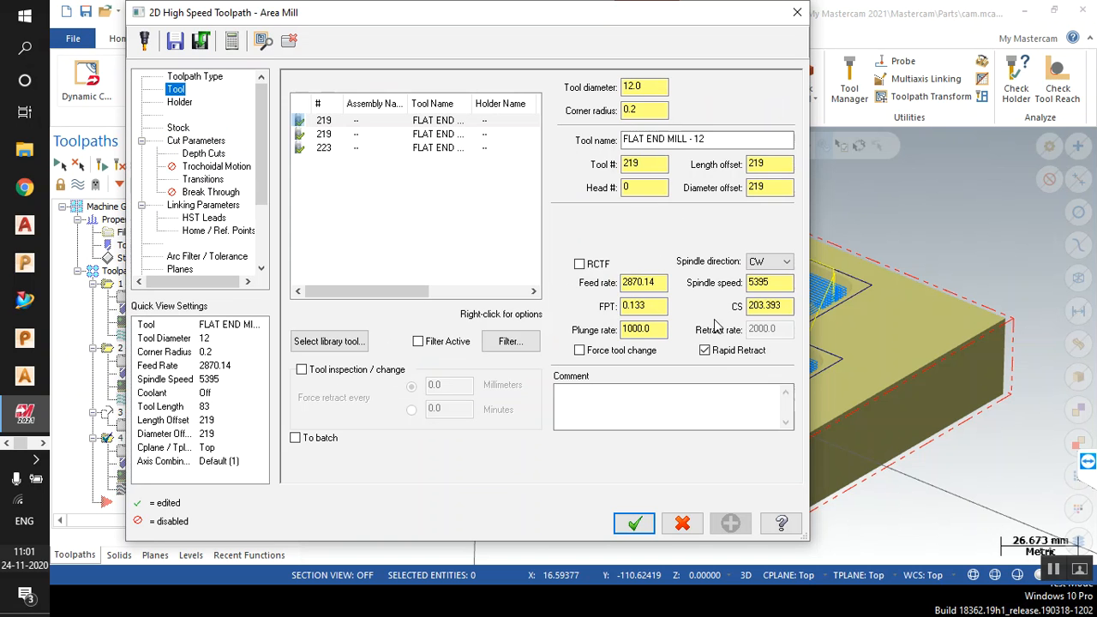
left_click(774, 285)
left_click(657, 329)
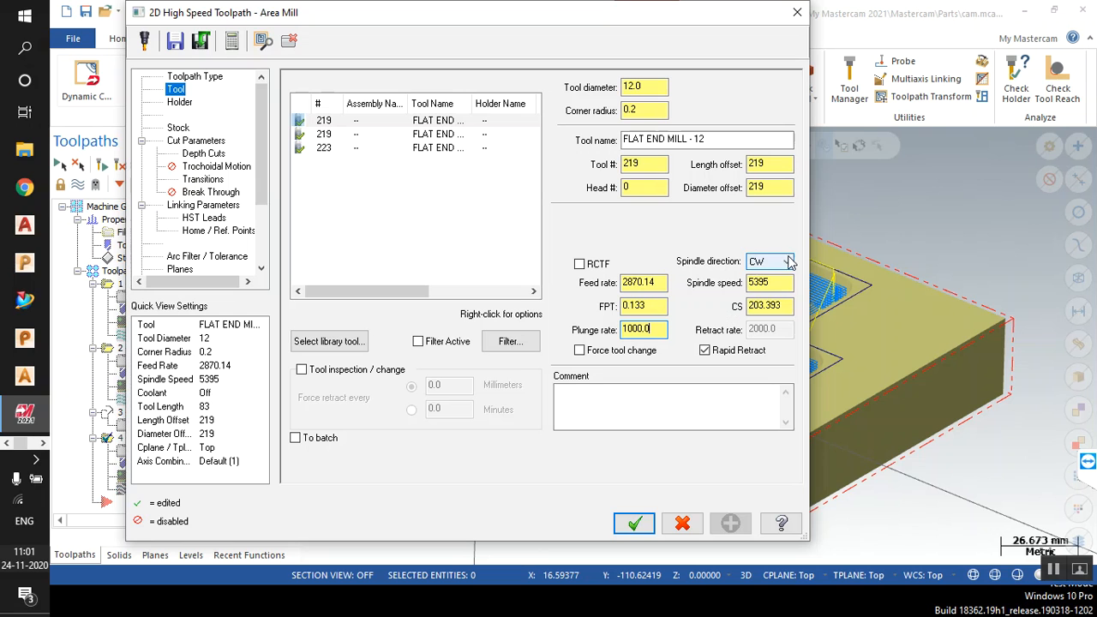
double_click(770, 282)
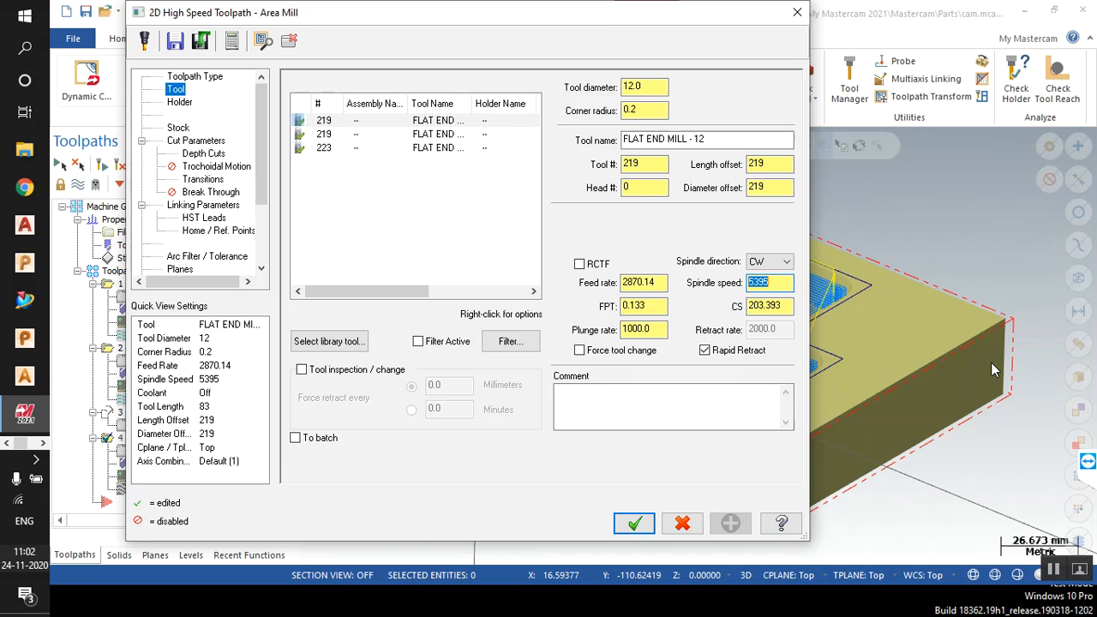
Check the depth cuts and stock to leave on walls again and close the rest mill parameters.
left_click(205, 153)
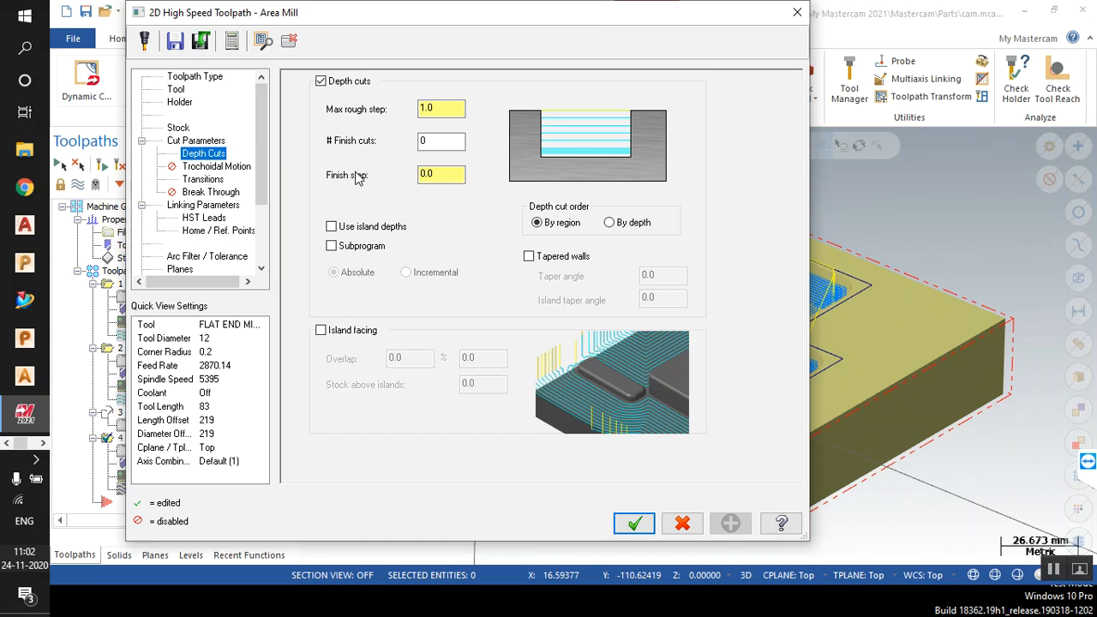
left_click(198, 142)
double_click(433, 373)
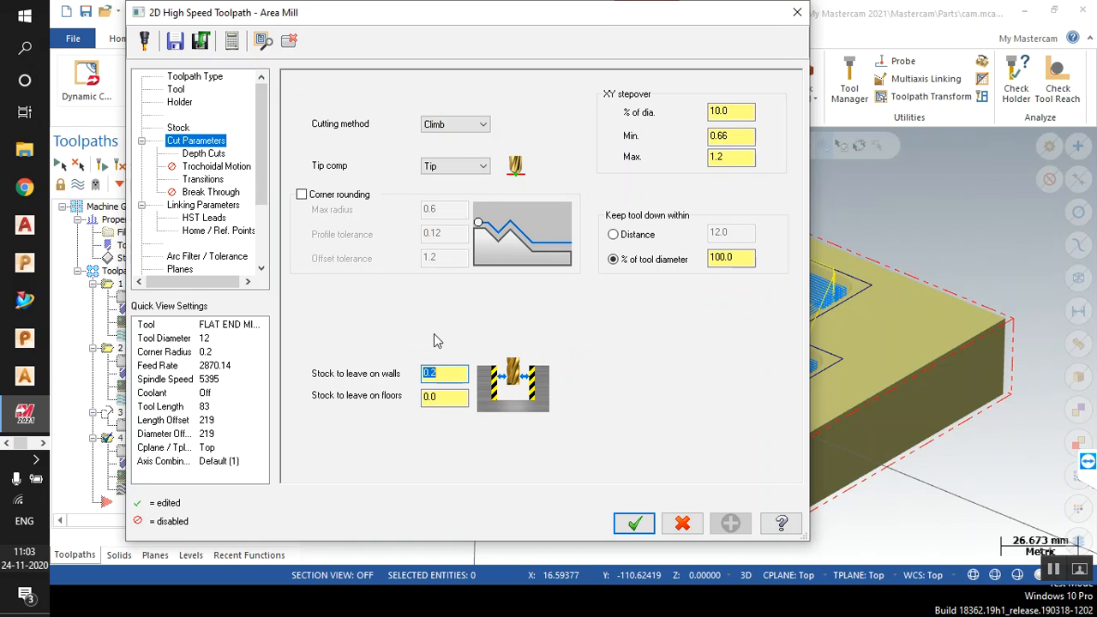
left_click_drag(305, 14, 454, 28)
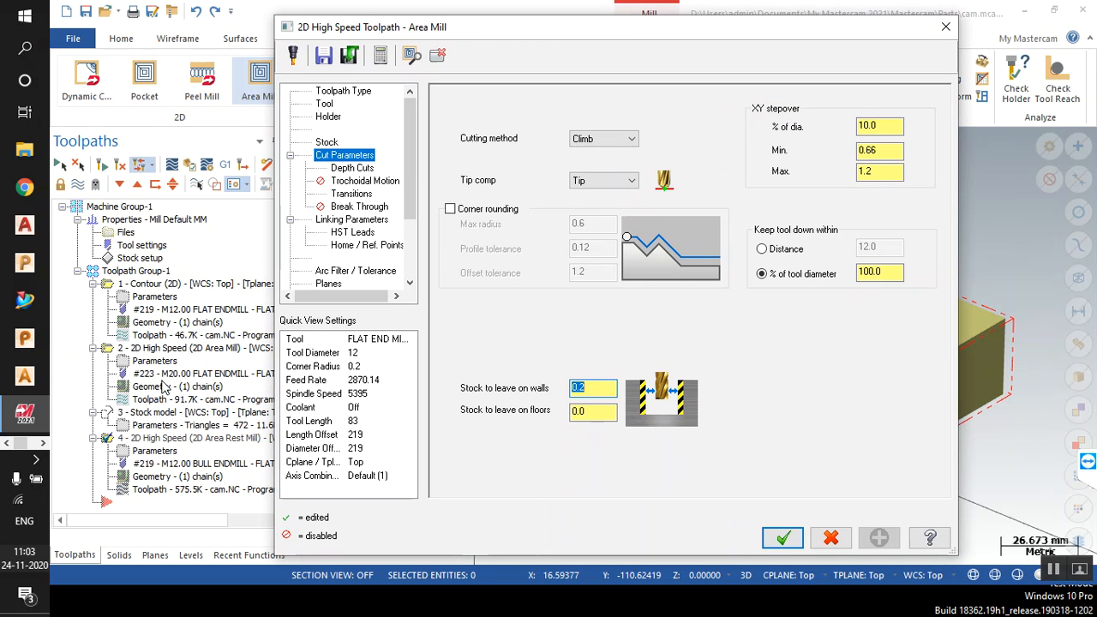
left_click(789, 535)
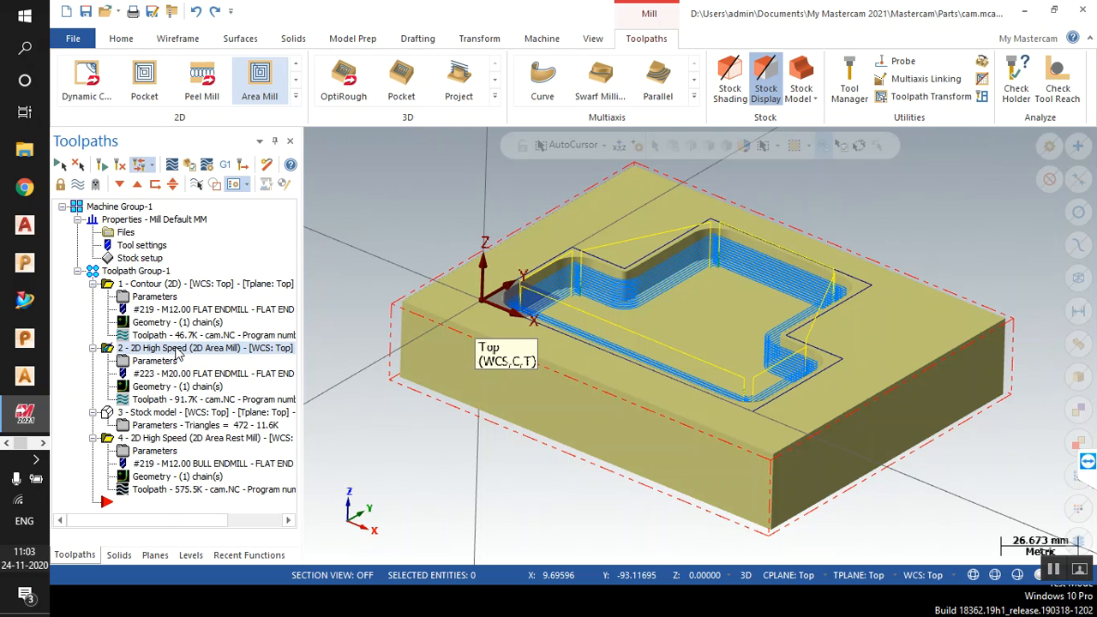
Compare the area mill, stock model and rest mill operations, examining the rest mill's stock source, depth cuts and wall stock.
left_click(163, 412)
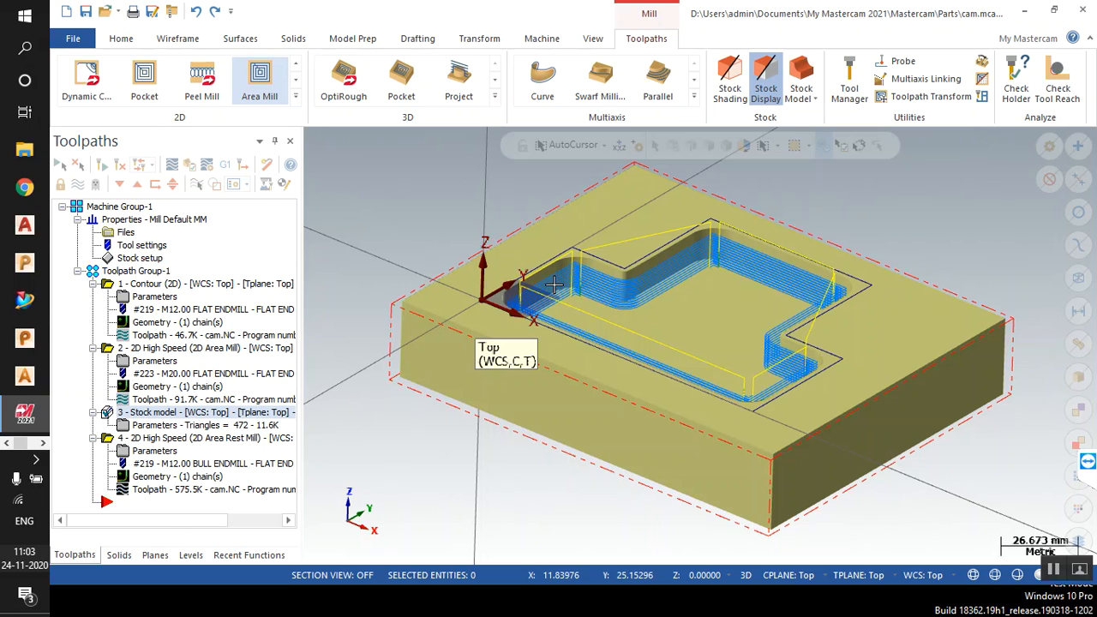
left_click(178, 348)
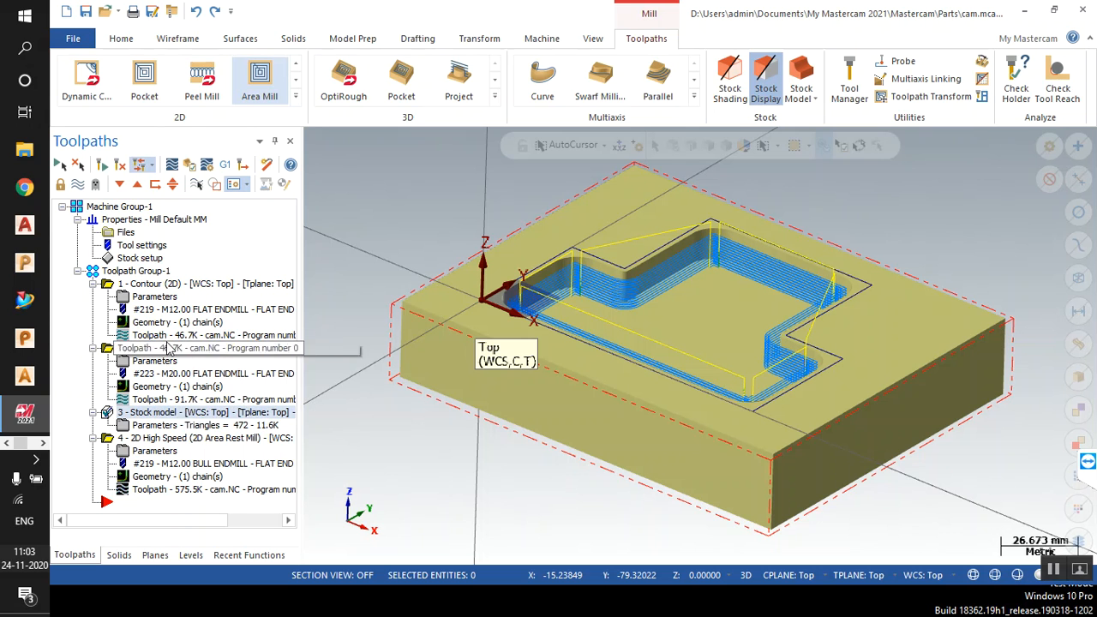
left_click(194, 439)
left_click(154, 453)
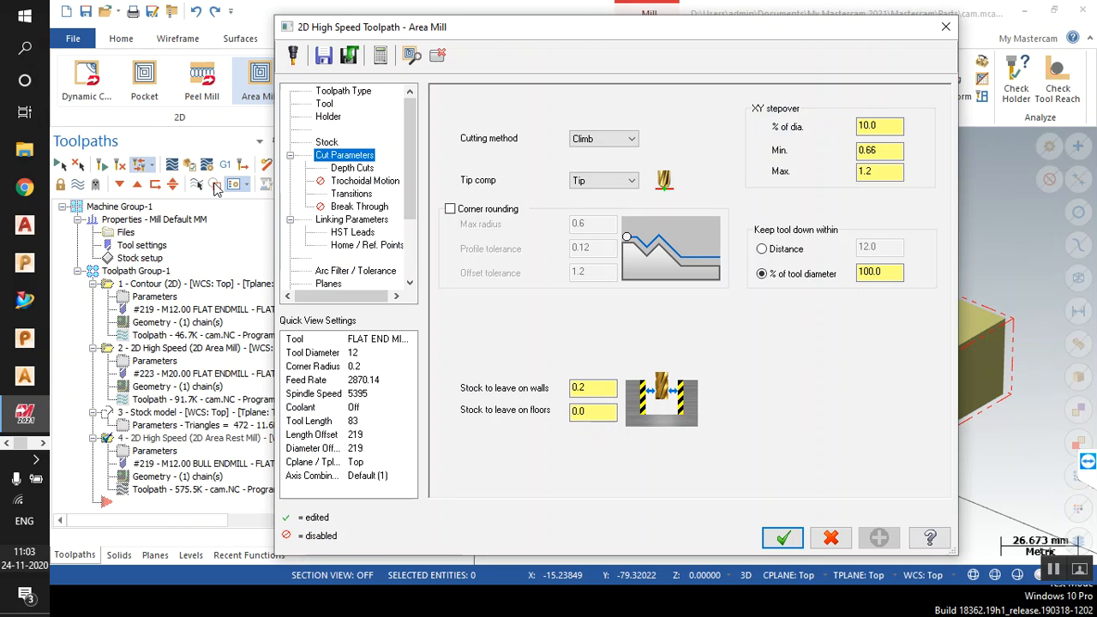
left_click(327, 104)
left_click(327, 142)
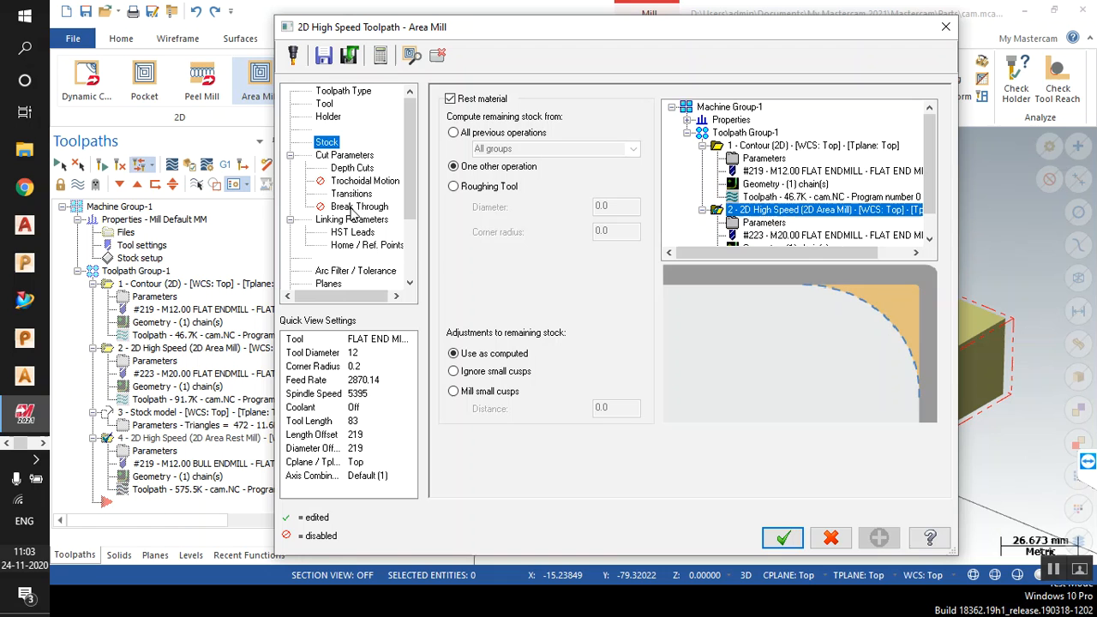
left_click(354, 169)
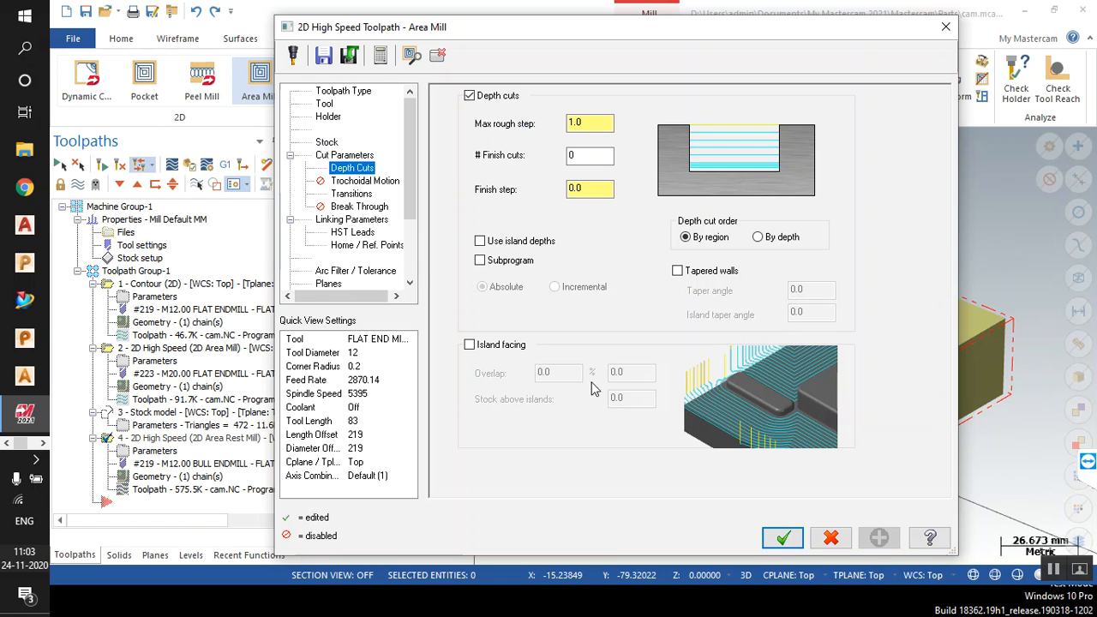
left_click(352, 156)
double_click(586, 390)
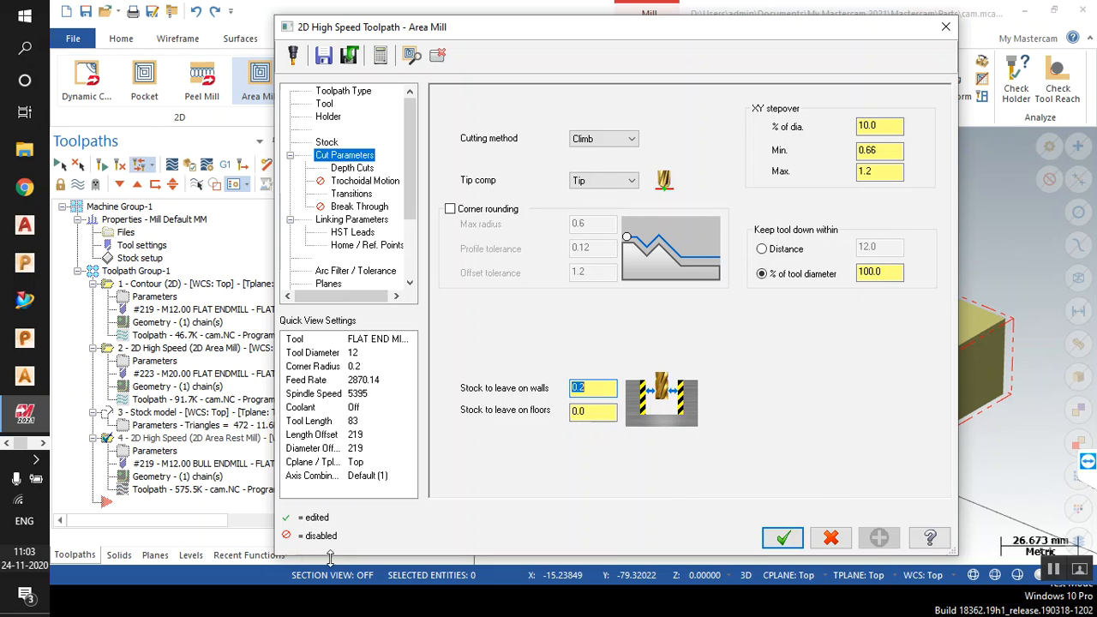
left_click(776, 542)
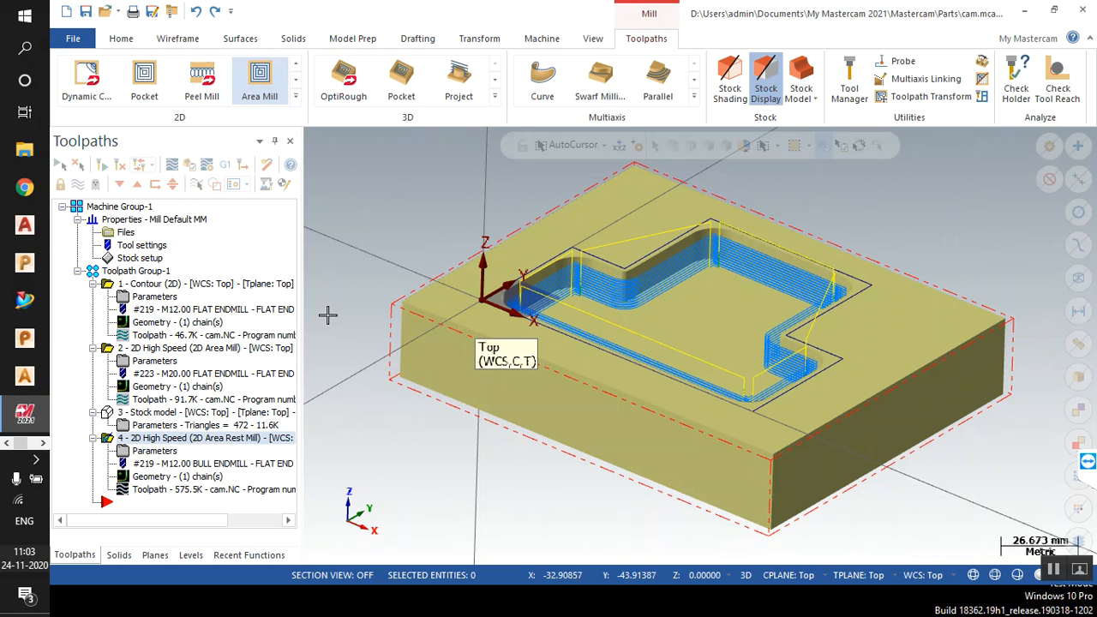
Widen the operations list and select all operations in Toolpath Group-1.
left_click_drag(299, 291, 334, 292)
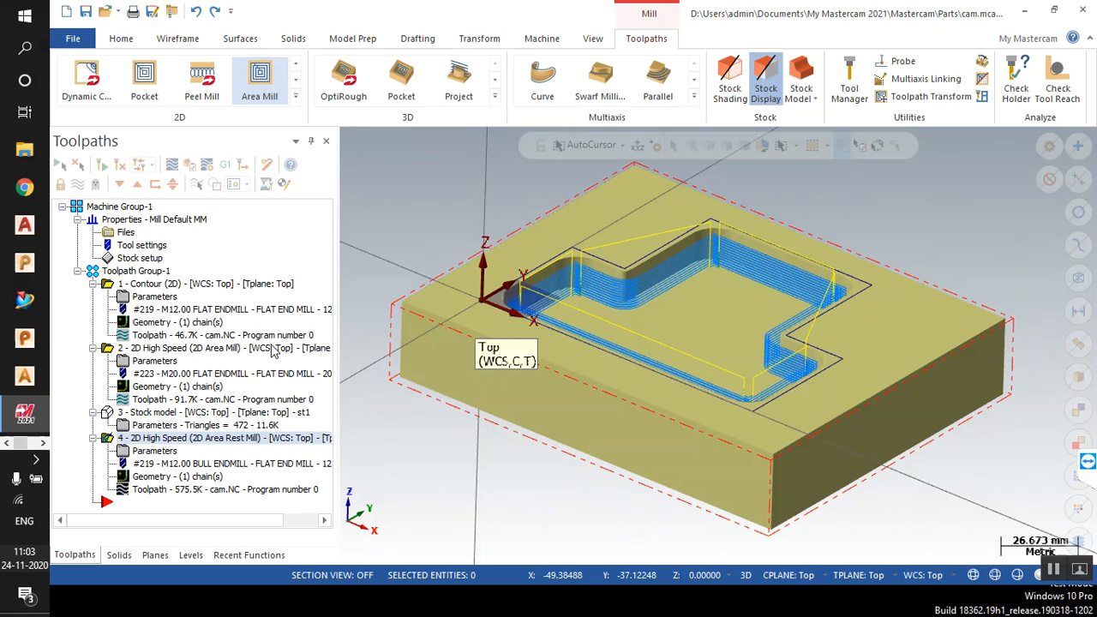
scroll(255, 382, "left", 3)
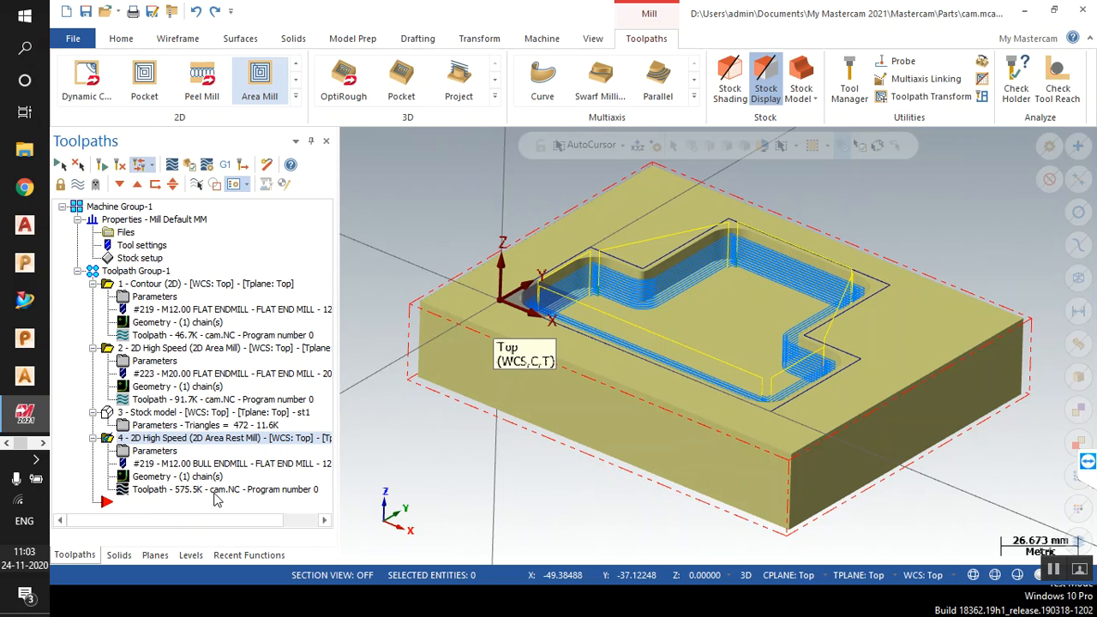
left_click(124, 269)
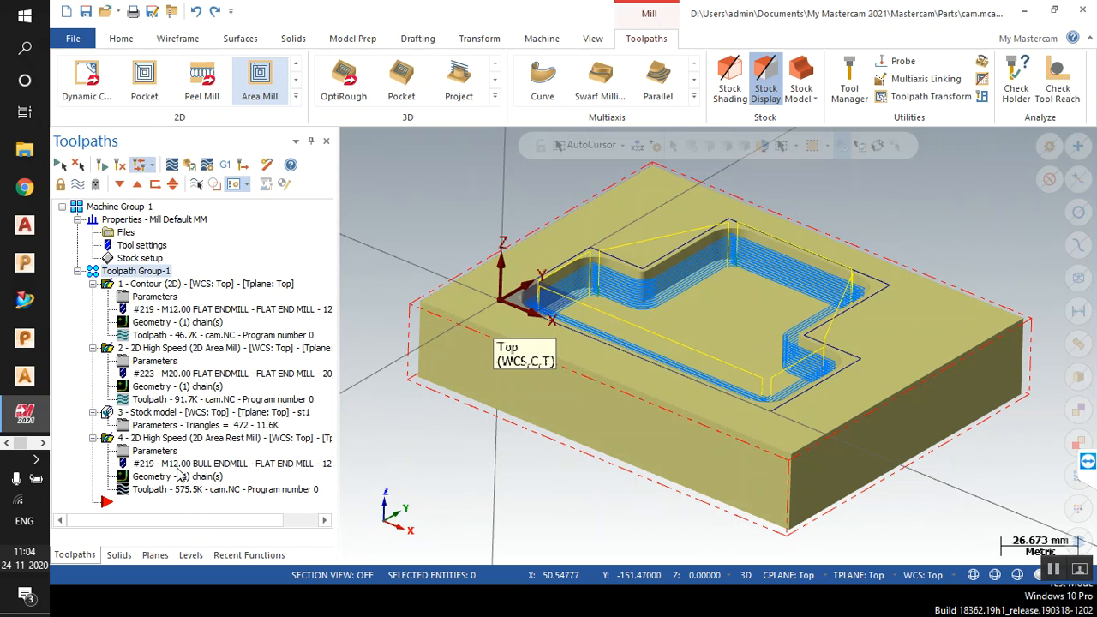
Start a new stock model operation and use the existing stock model st1 as its initial stock shape.
left_click(804, 72)
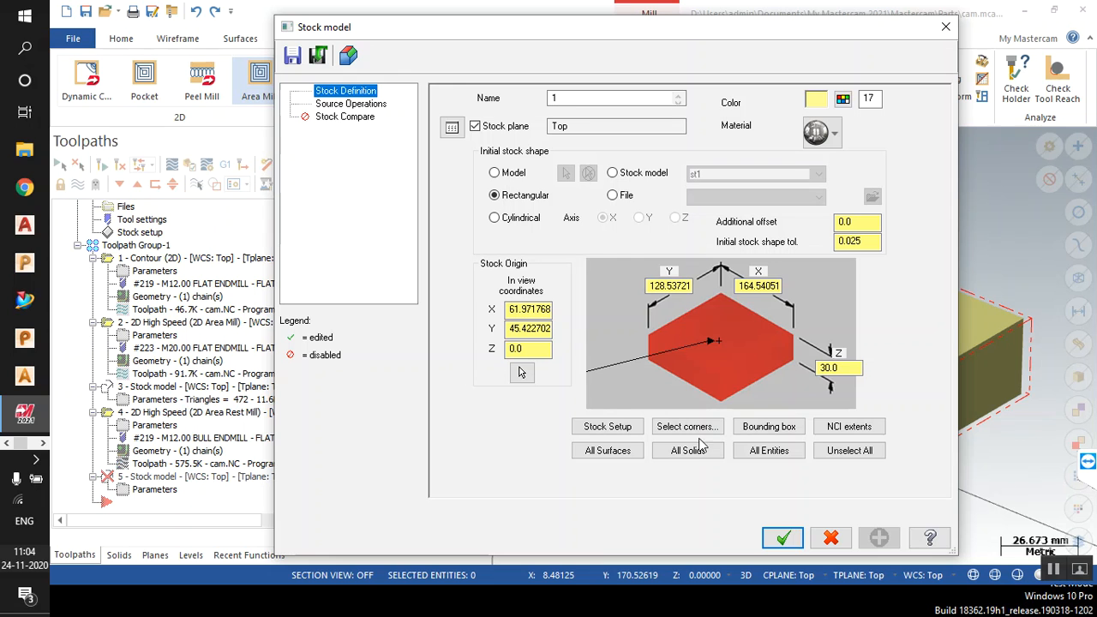
left_click(619, 174)
left_click(819, 178)
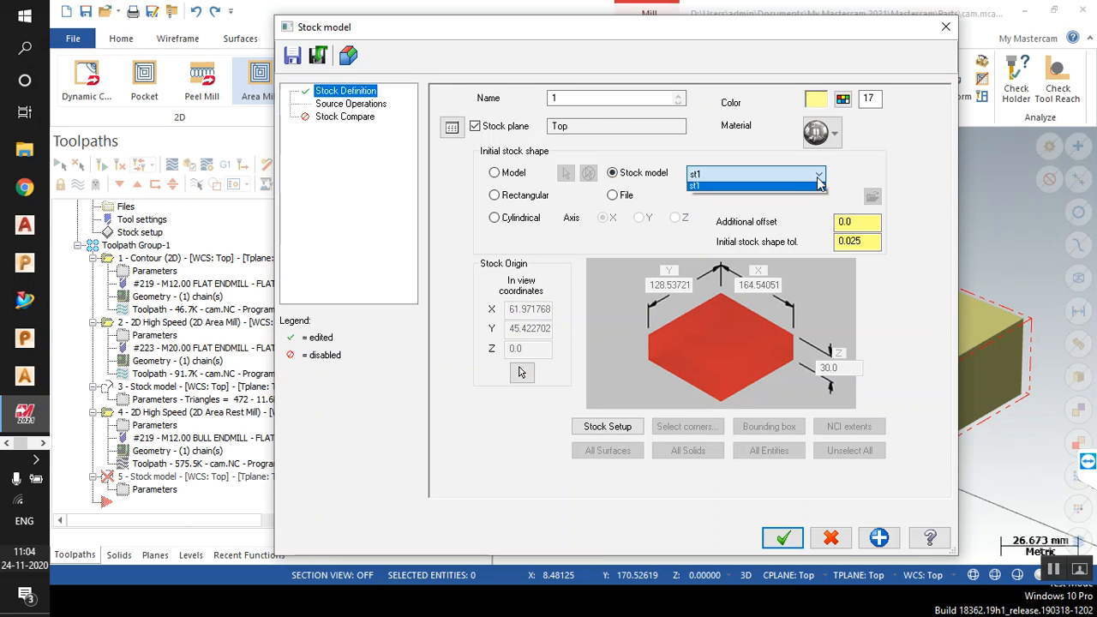
left_click(728, 194)
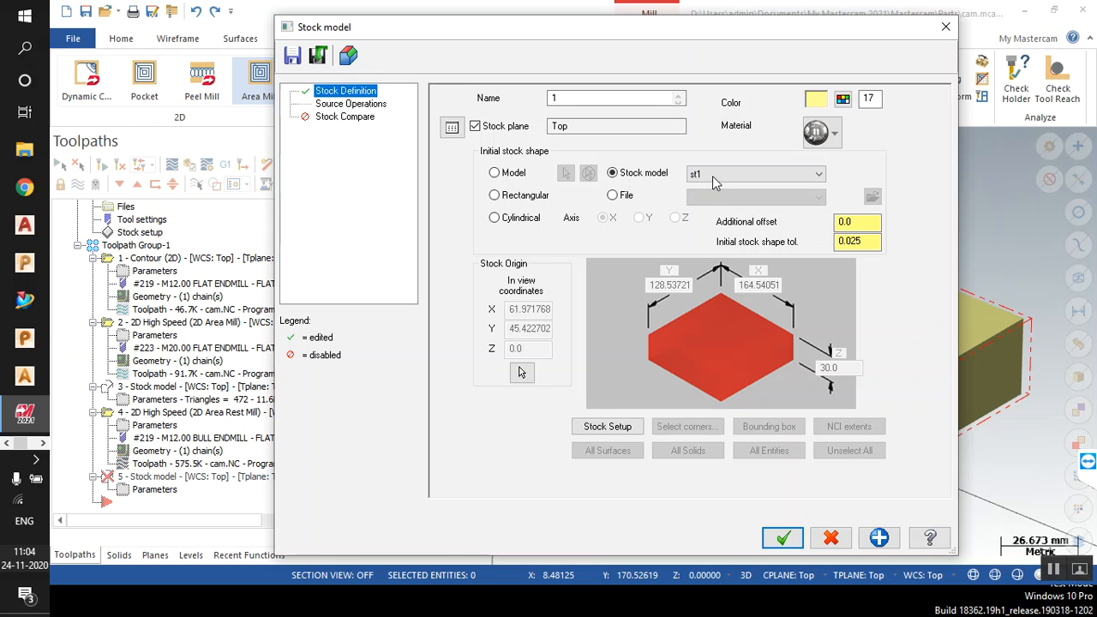
Set the new stock model's display color to yellow-green, color number 25.
left_click(841, 101)
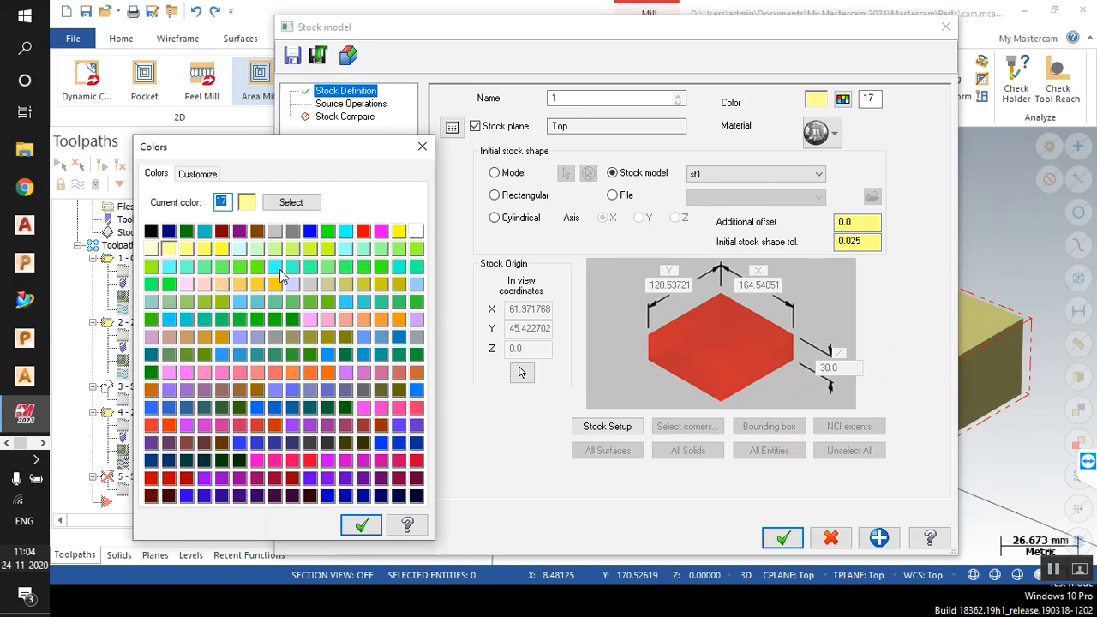
left_click(311, 233)
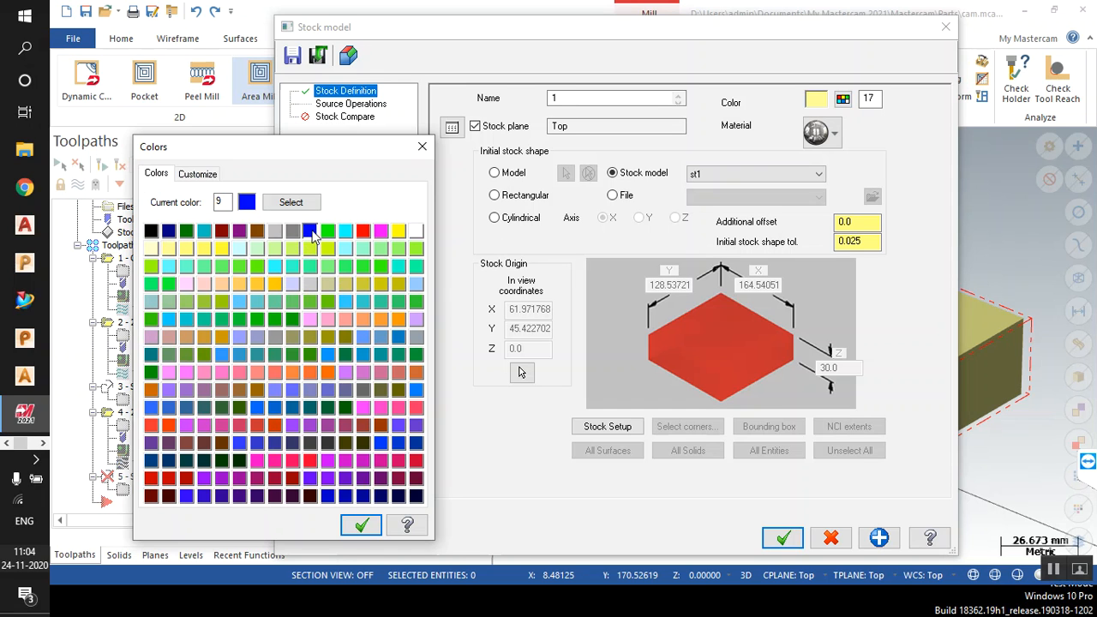
left_click(275, 232)
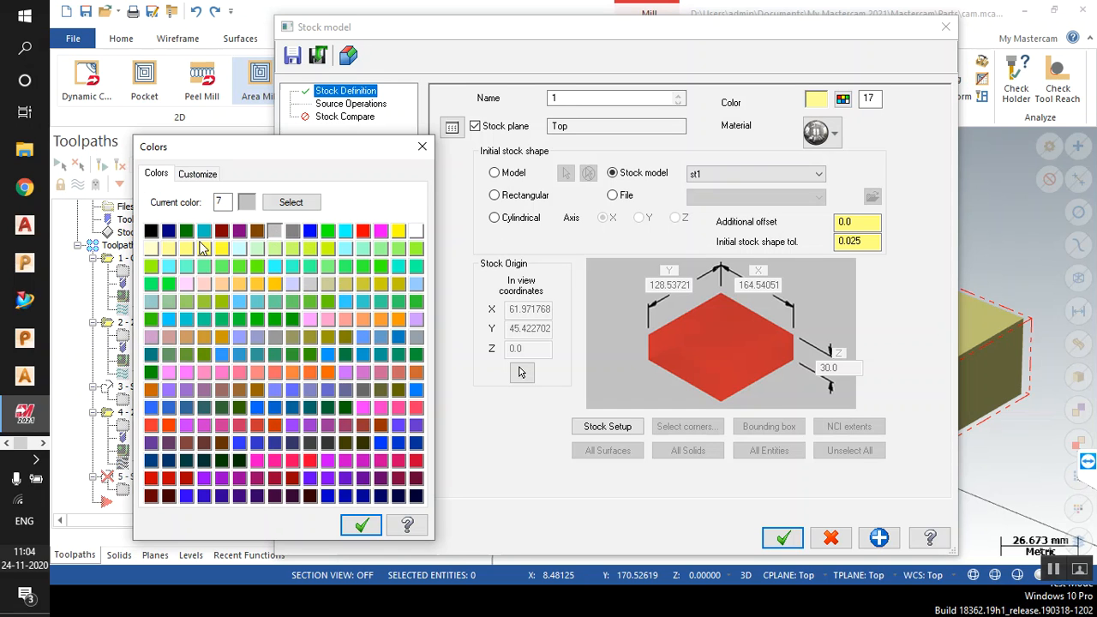
left_click(275, 248)
left_click(311, 250)
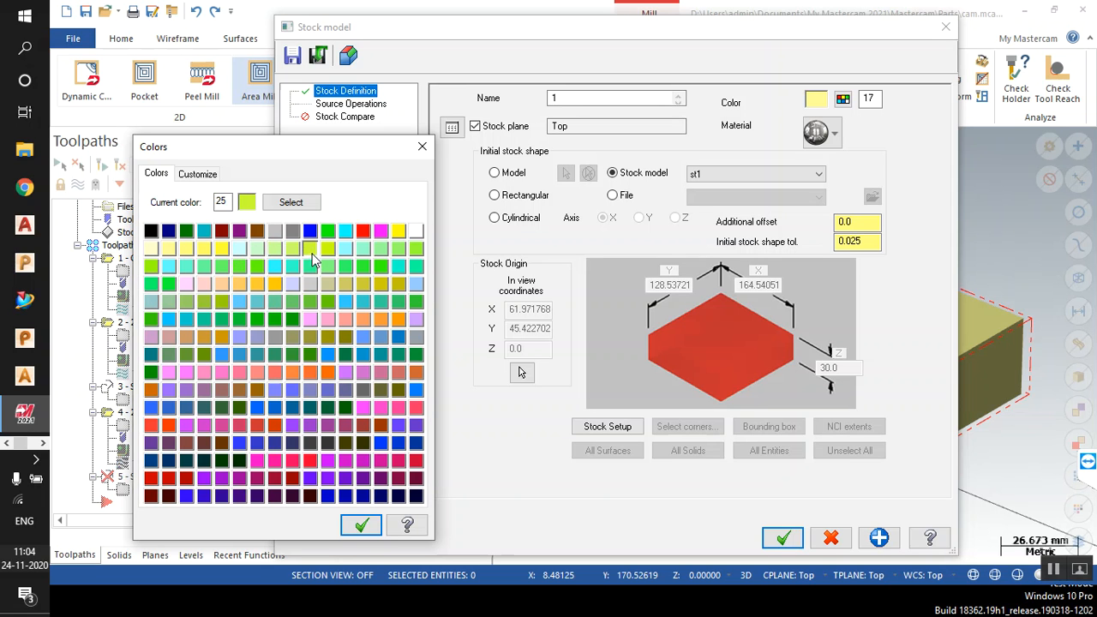
left_click(360, 526)
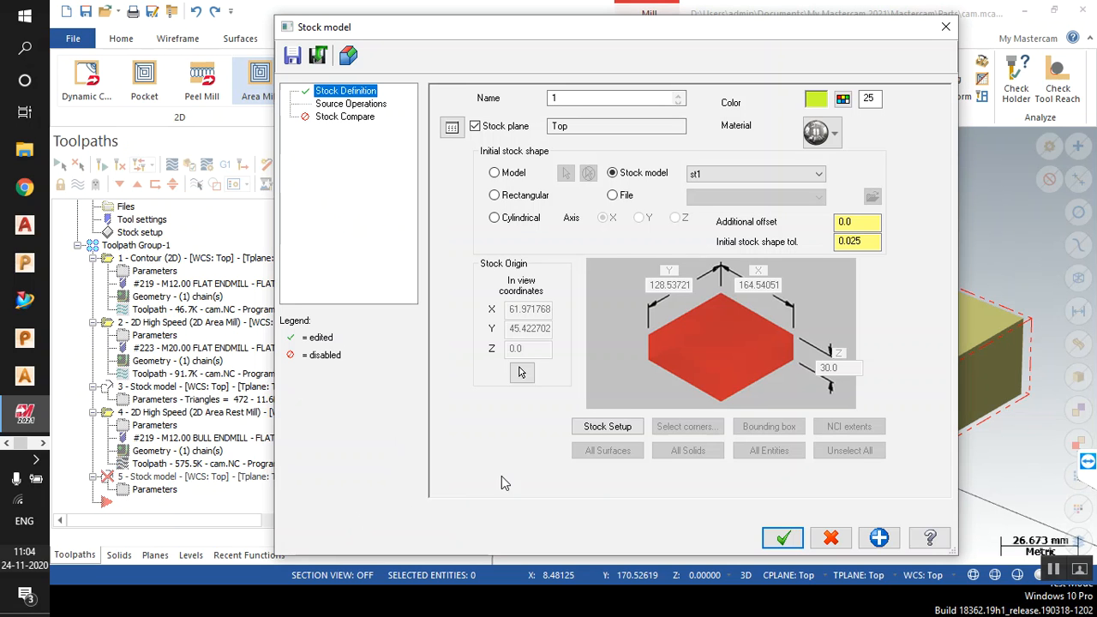
Choose operation 4, the 2D Area Rest Mill, as the stock model's source operation and generate the model.
left_click(365, 107)
left_click(727, 289)
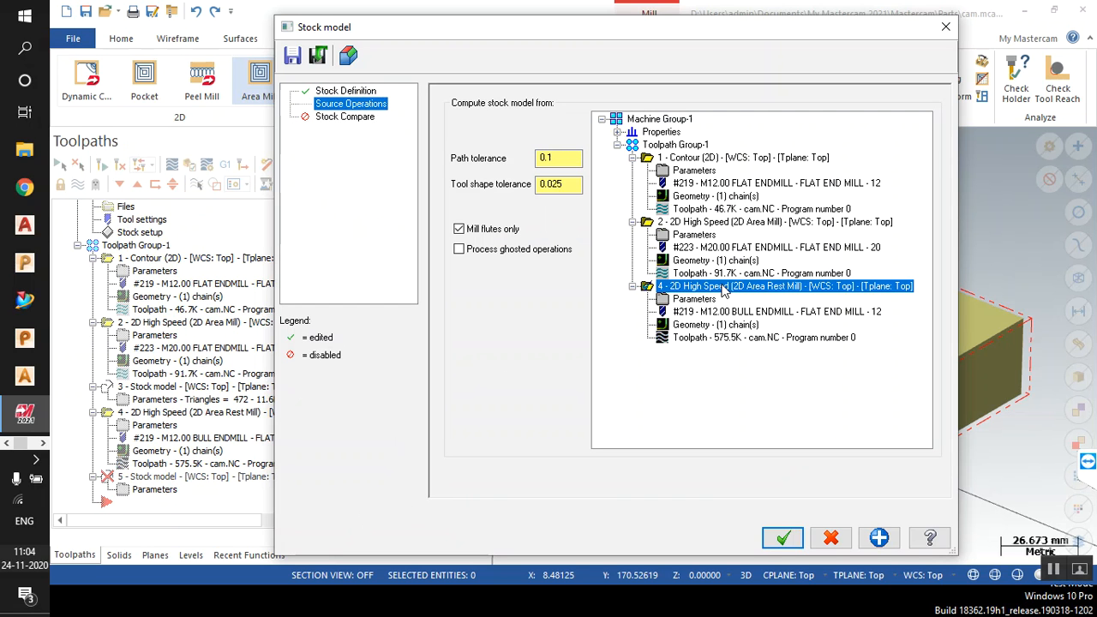
left_click(783, 538)
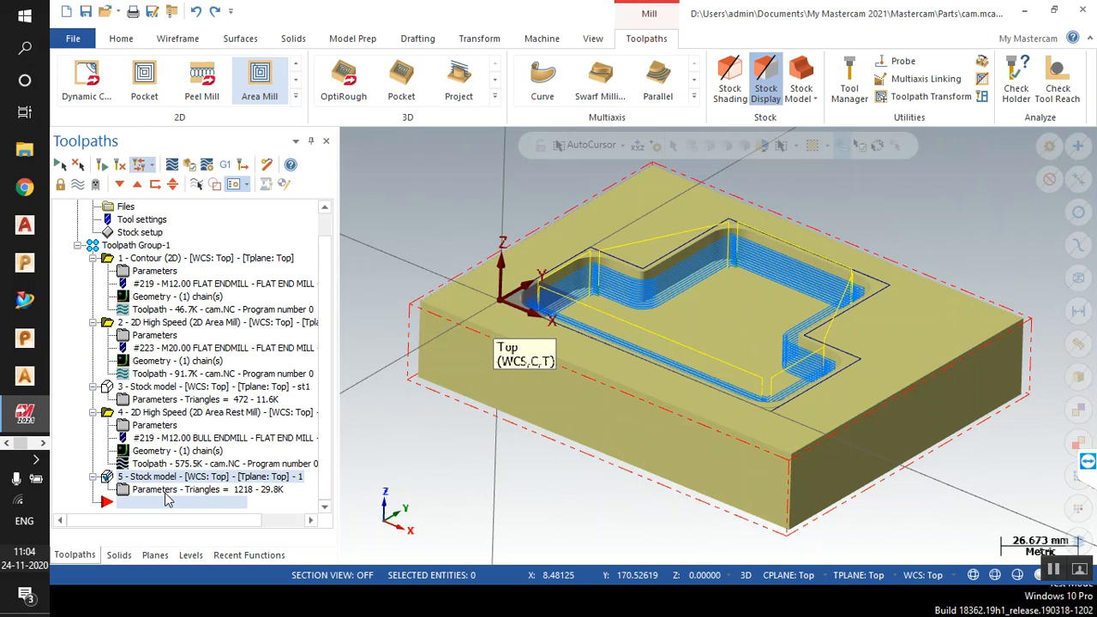
Hide stock model st1 and the rest mill toolpath, and inspect the remaining stock in the pocket's corners and along its walls.
left_click(147, 387)
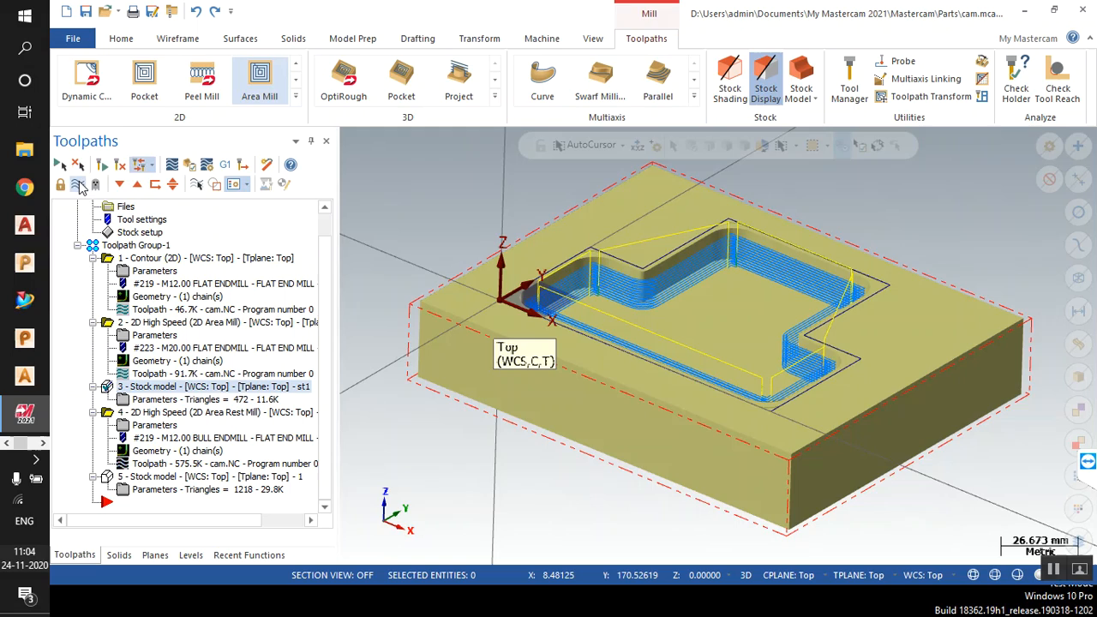
middle_click_drag(528, 292, 543, 314)
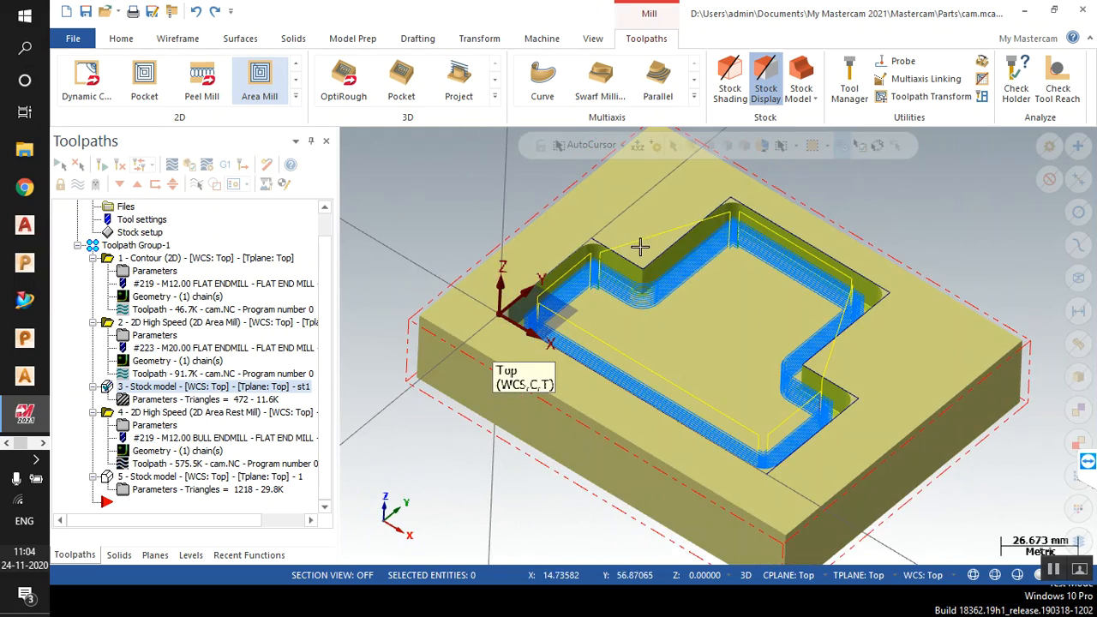
scroll(686, 262, "up", 2)
middle_click_drag(695, 251, 693, 306)
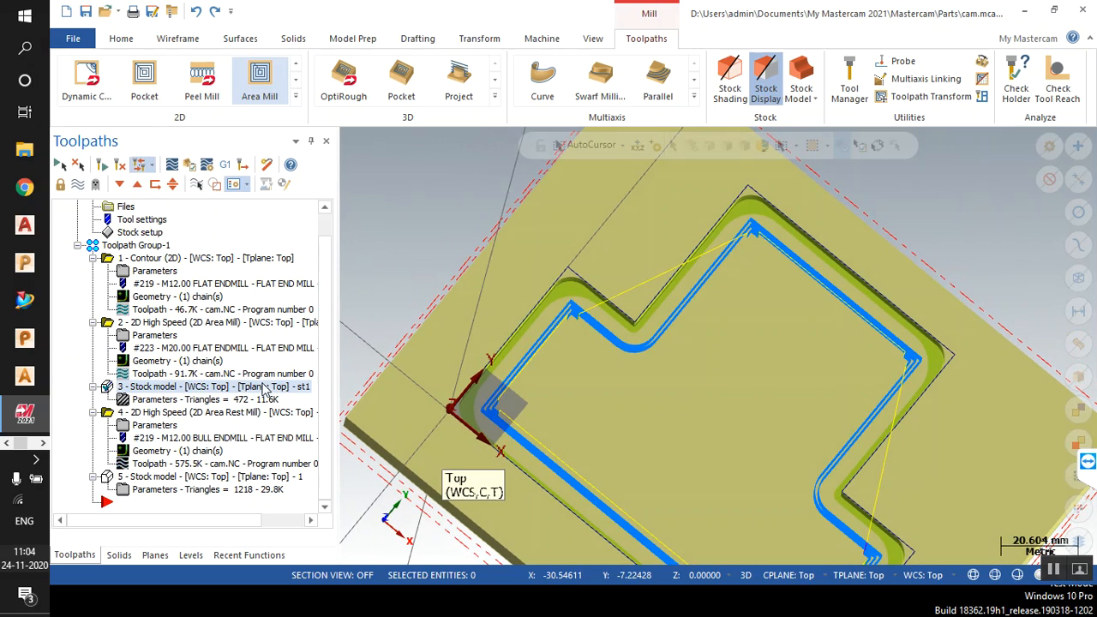
left_click(206, 413)
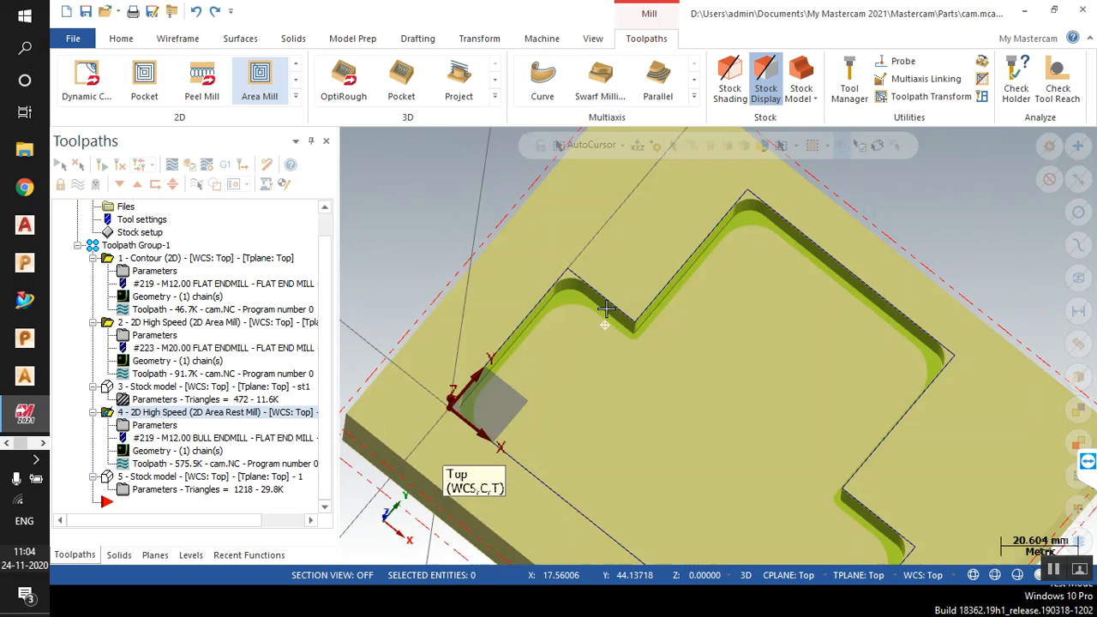
middle_click_drag(606, 309, 591, 443)
Limit the display to selected operations and their associated geometry, and recheck the source operations of stock model st1.
left_click(235, 390)
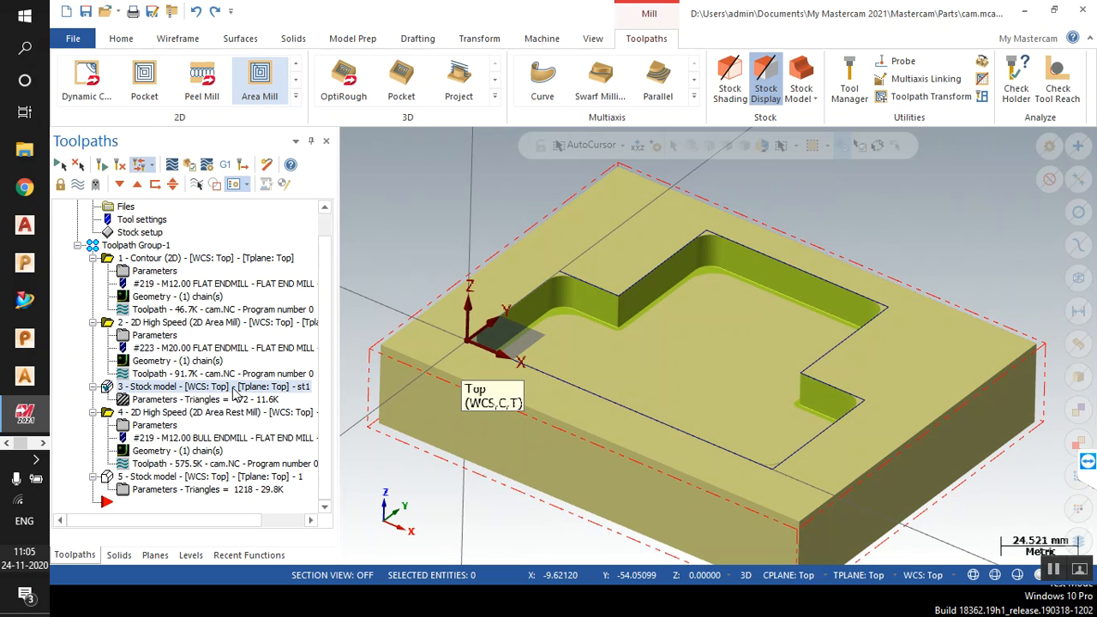
left_click(210, 189)
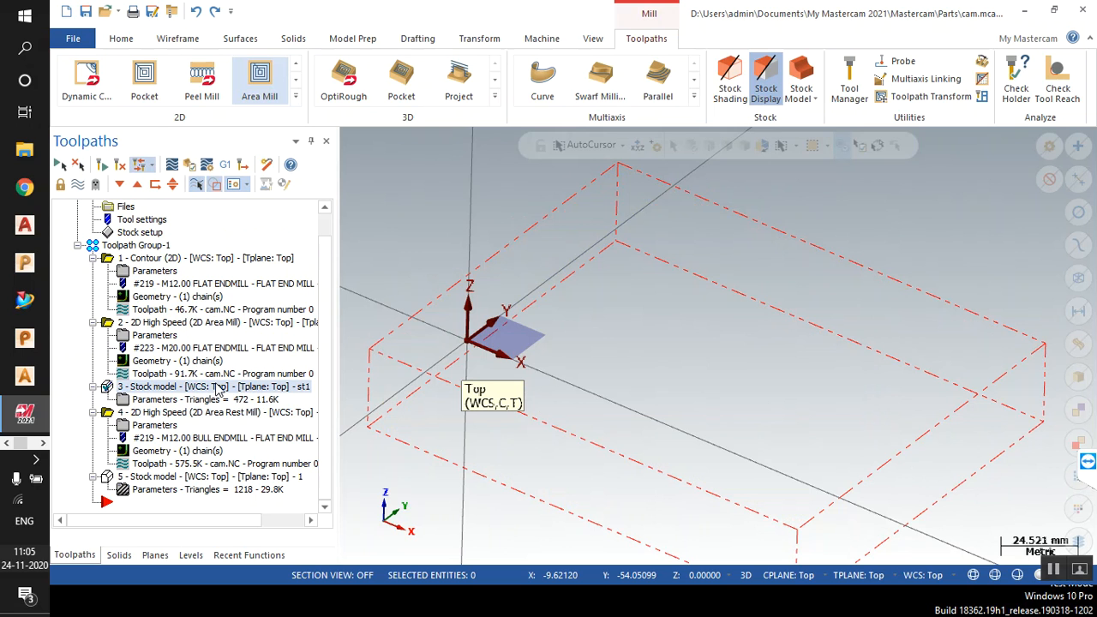
left_click(222, 480)
left_click(185, 412)
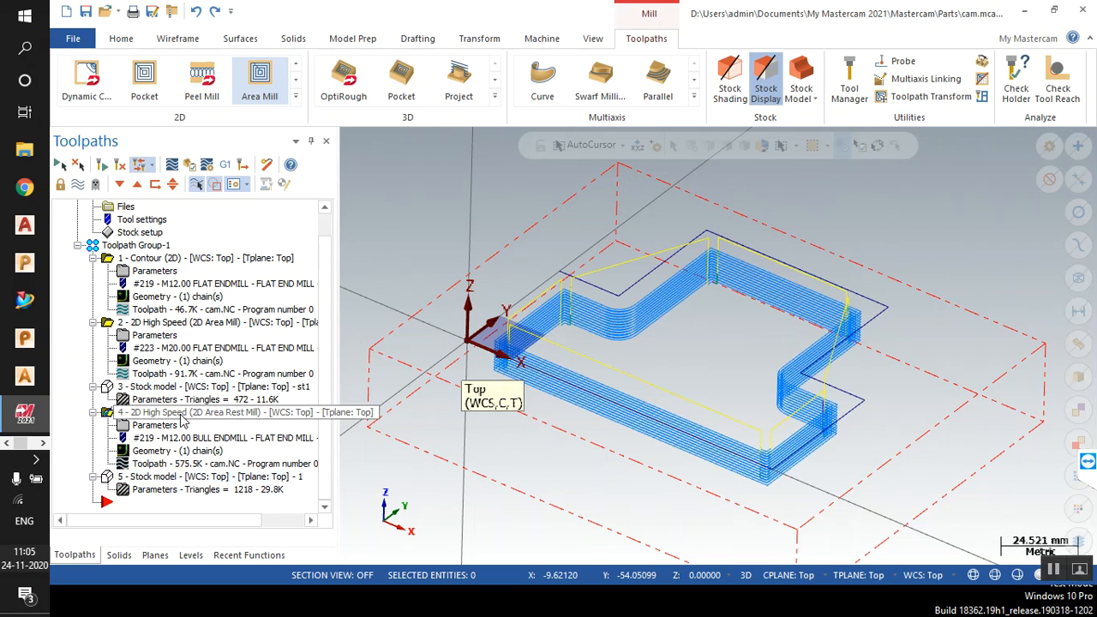
left_click(210, 480)
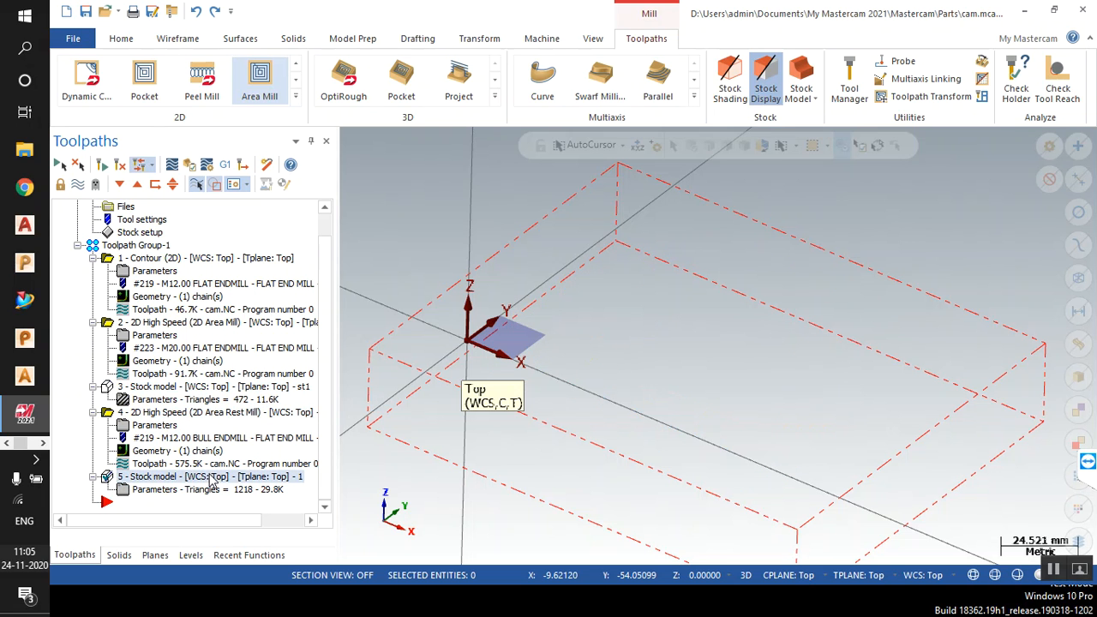
left_click(181, 396)
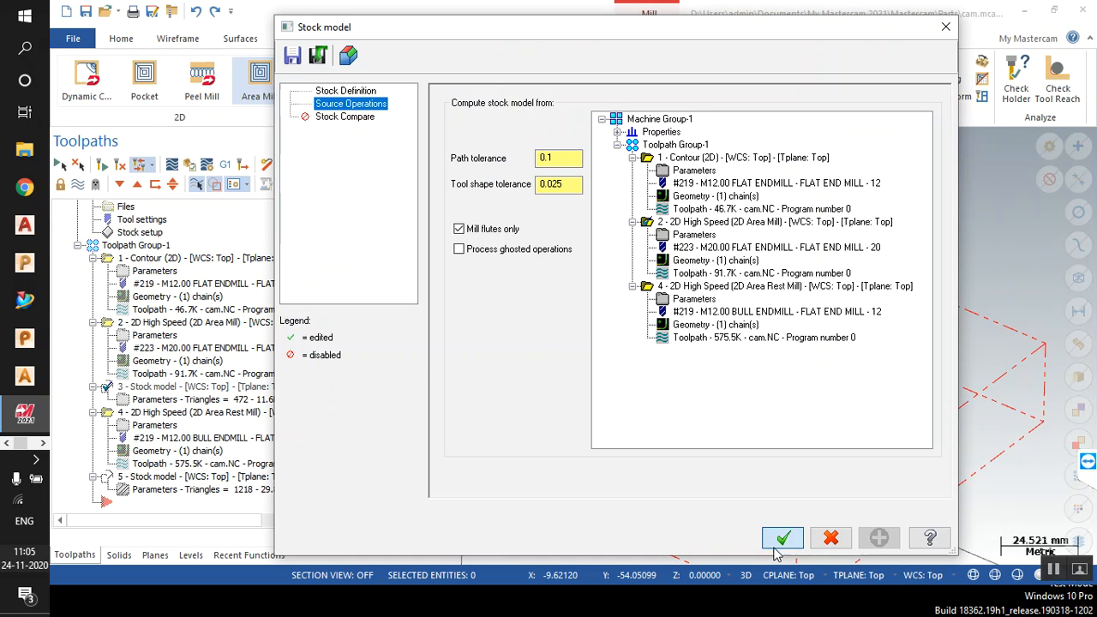
left_click(783, 538)
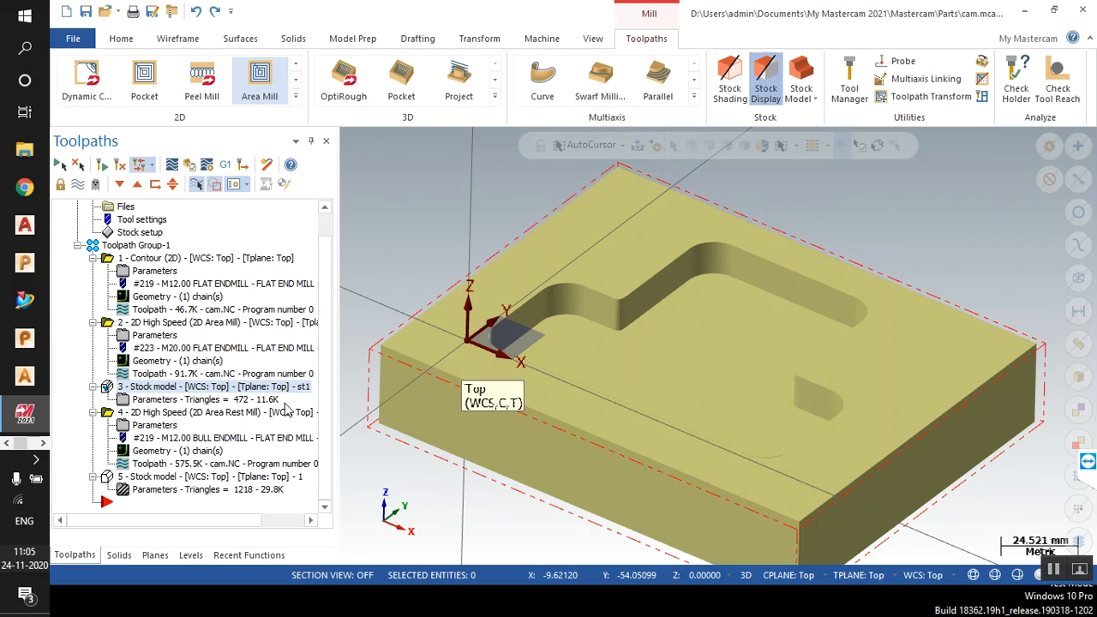
Turn off the associated-geometry-only display and compare the rest mill toolpath with the stock models before and after it.
left_click(202, 188)
left_click(184, 413)
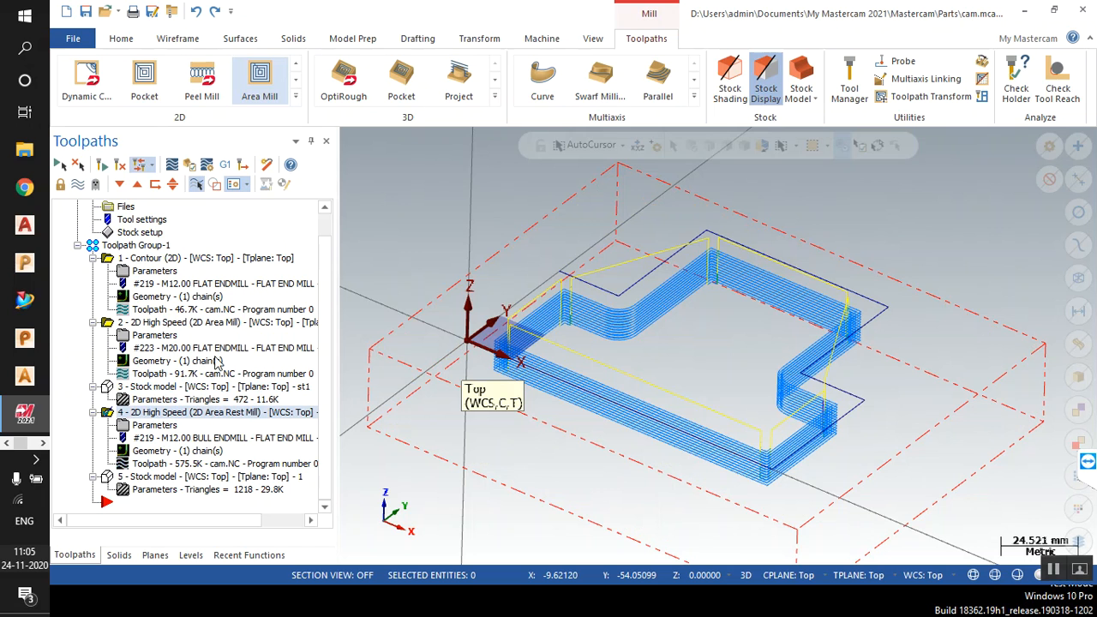
left_click(158, 477)
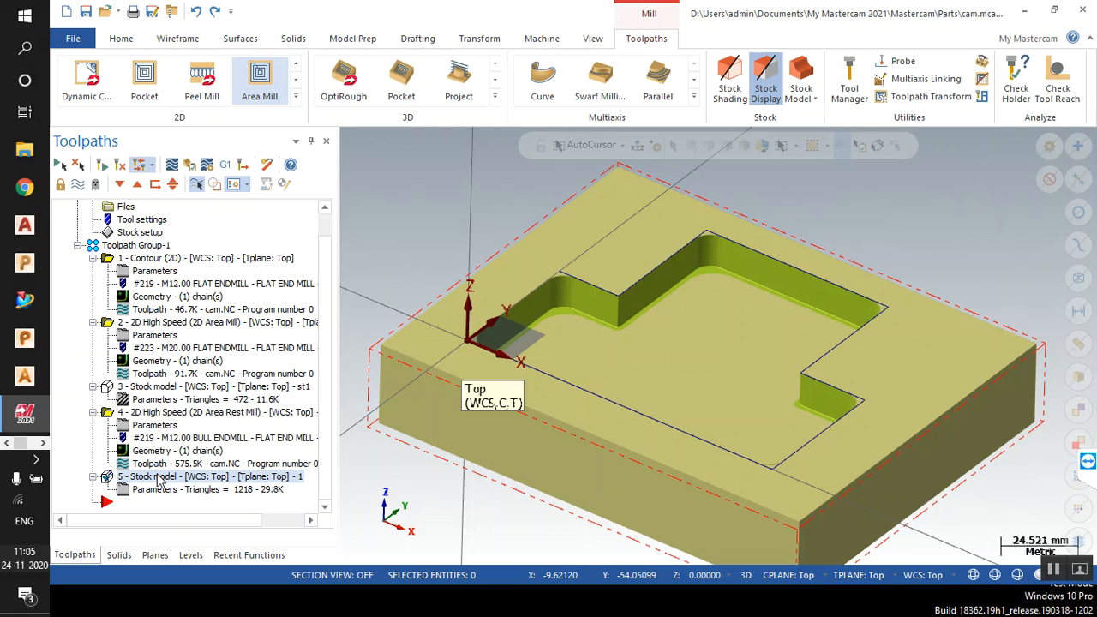
left_click(169, 388)
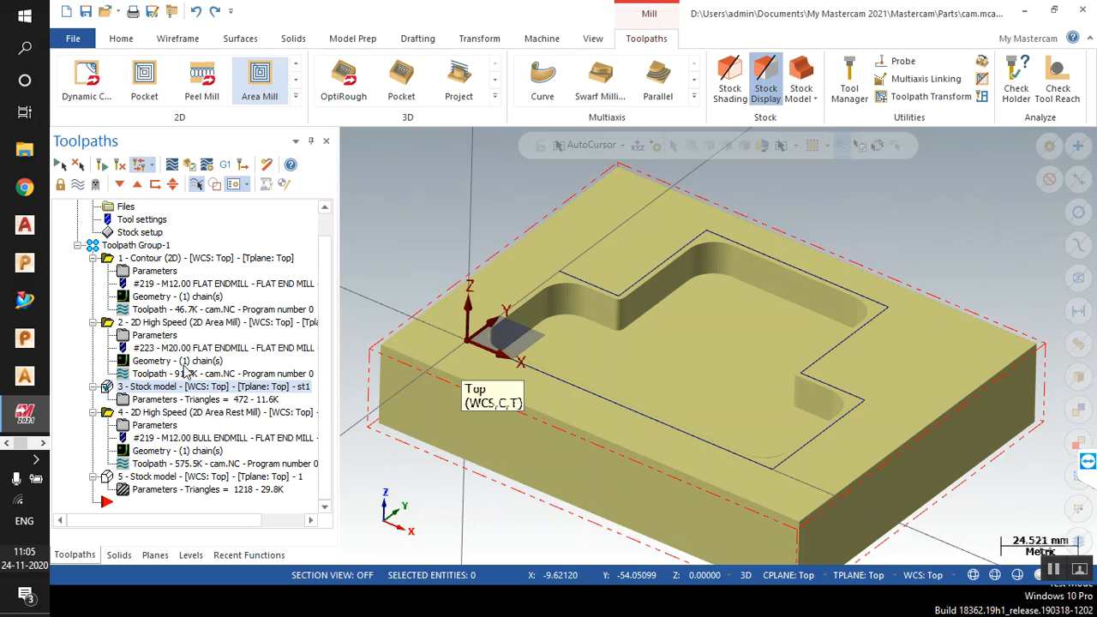
left_click(180, 388)
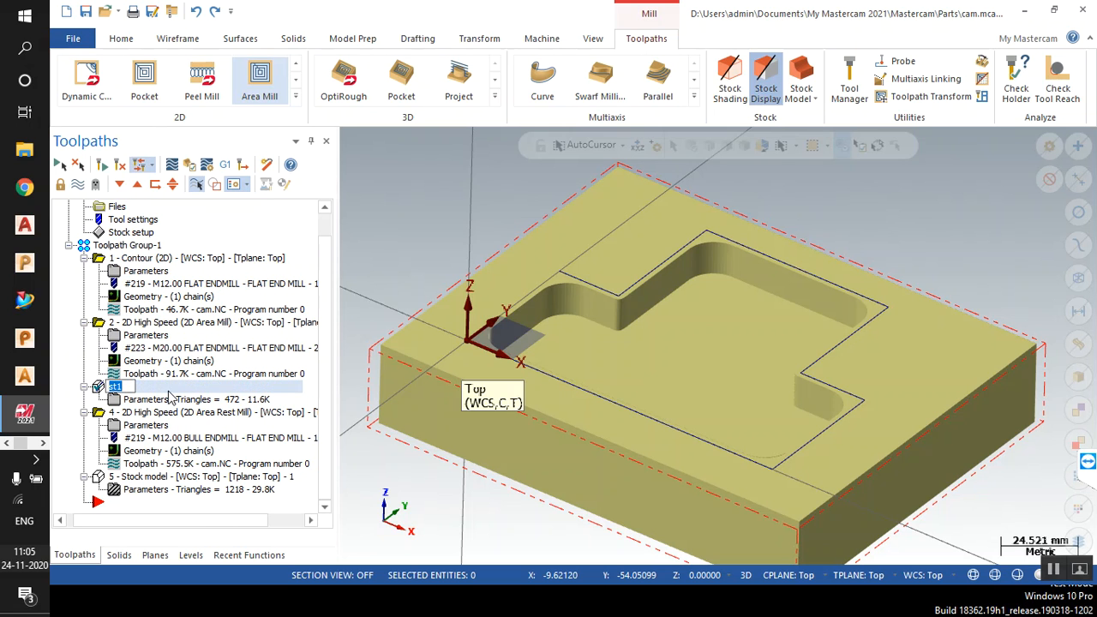
left_click_drag(187, 520, 145, 524)
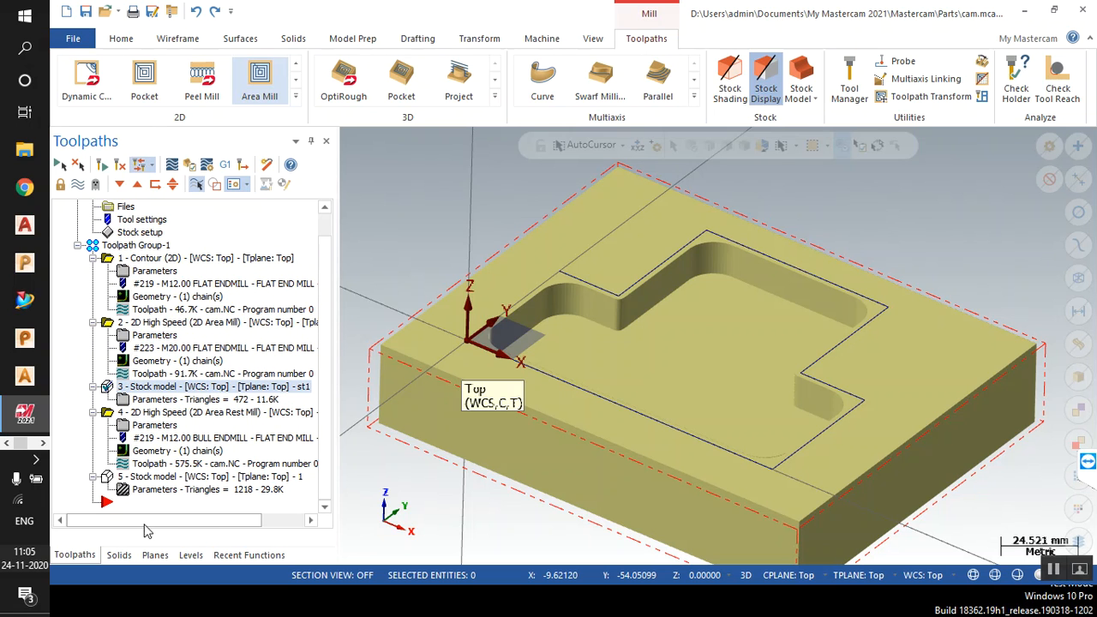
left_click(180, 478)
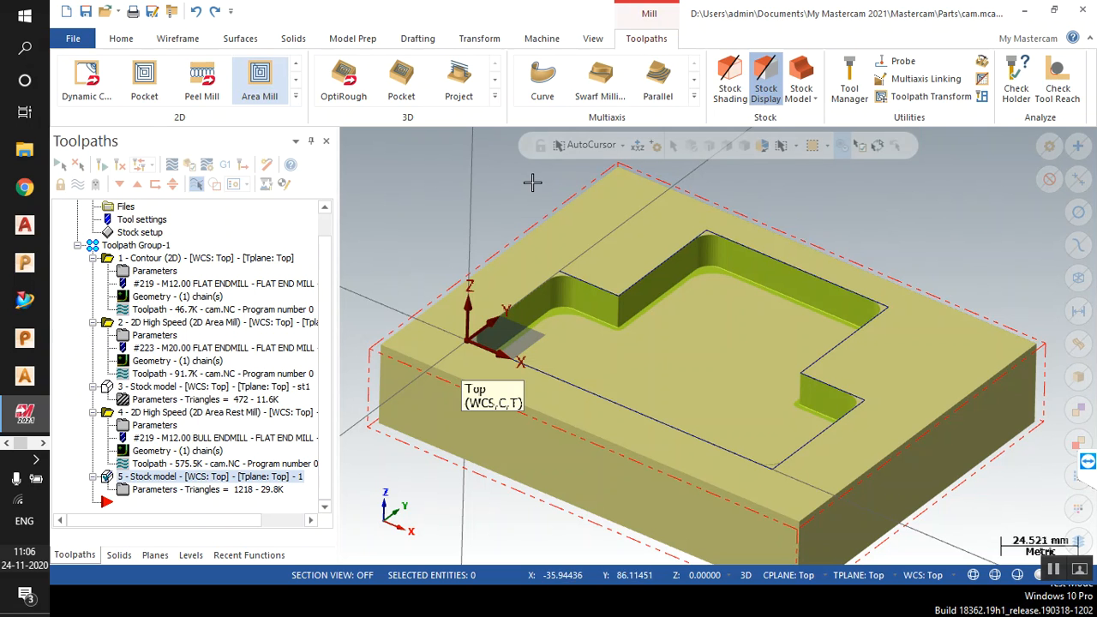
Select all operations in Toolpath Group-1 and switch their toolpath and stock display off and back on.
left_click(138, 245)
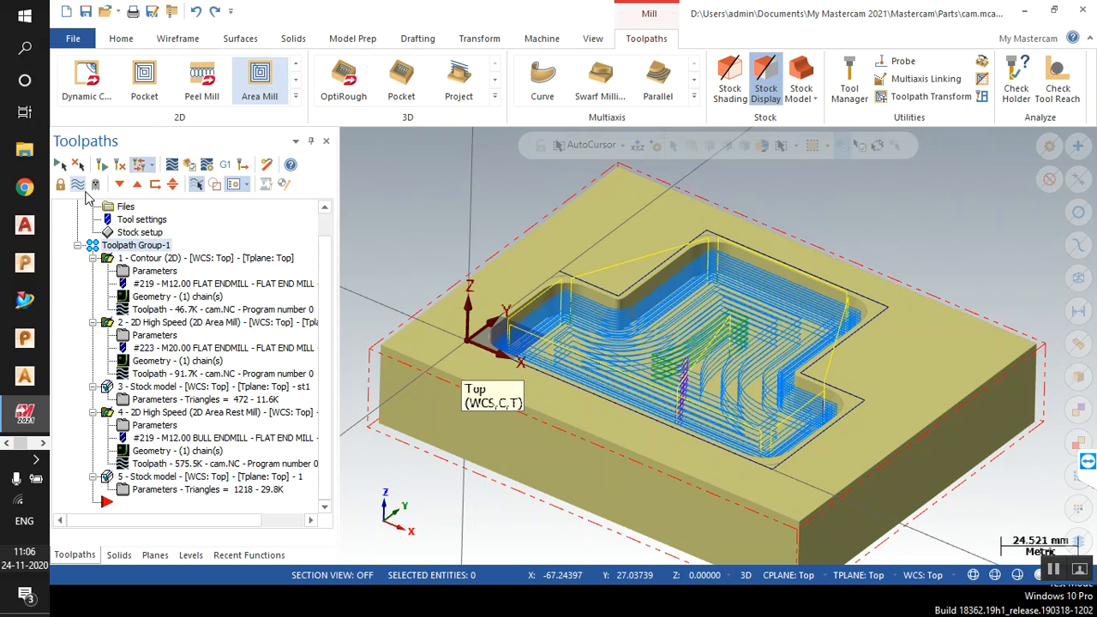
left_click(81, 186)
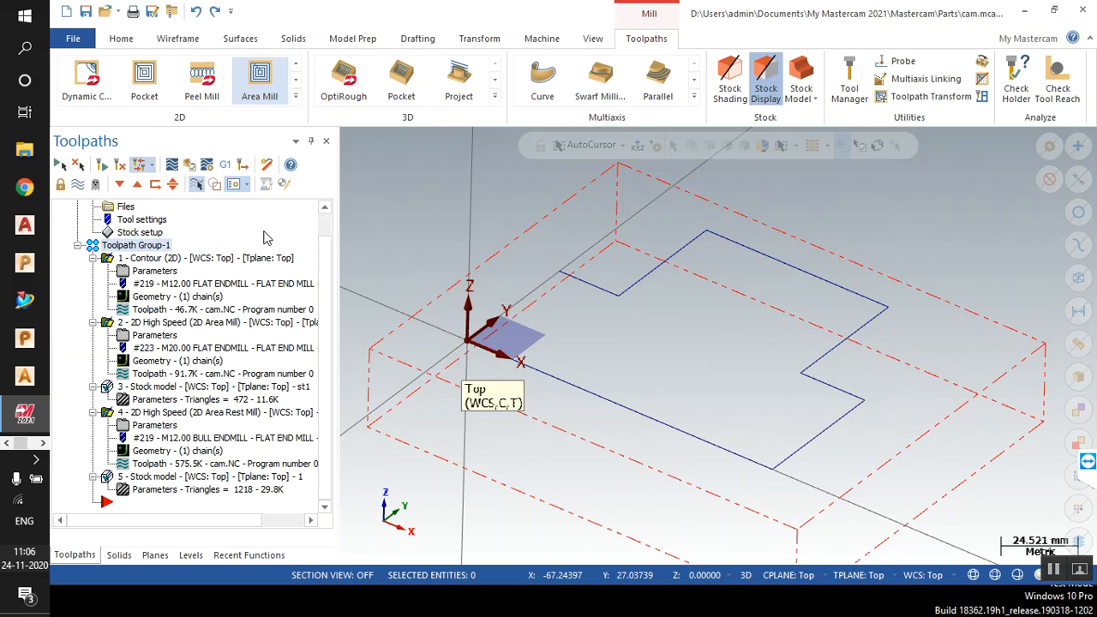
left_click(78, 185)
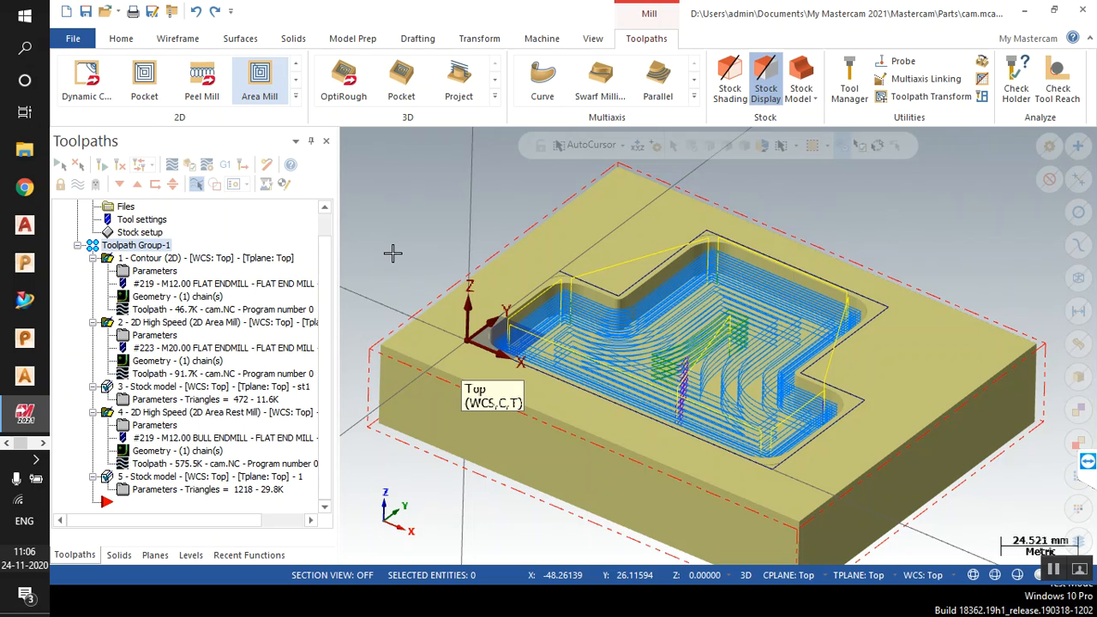
Open the setup sheet settings for Toolpath Group-1 and move the dialog clear of the operations list.
right_click(144, 246)
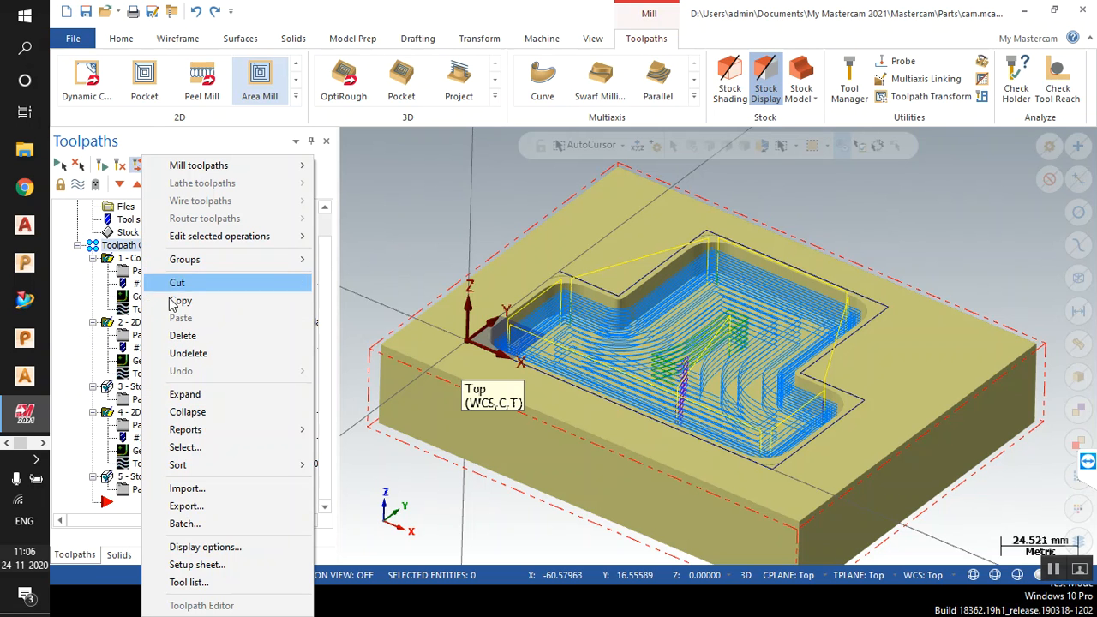
left_click(191, 568)
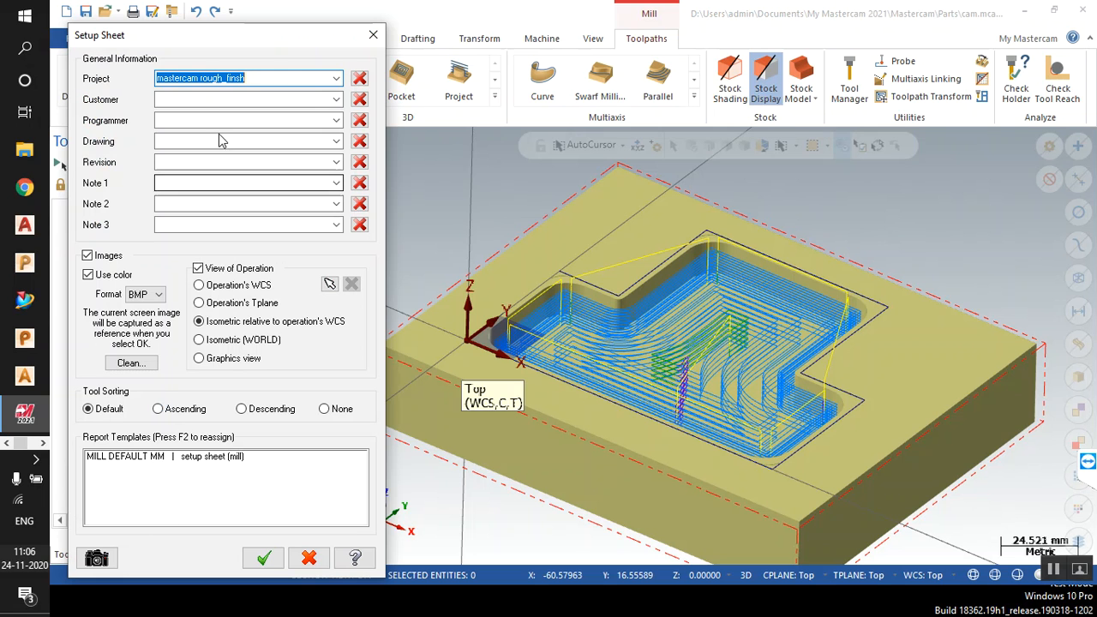
left_click_drag(209, 43, 392, 16)
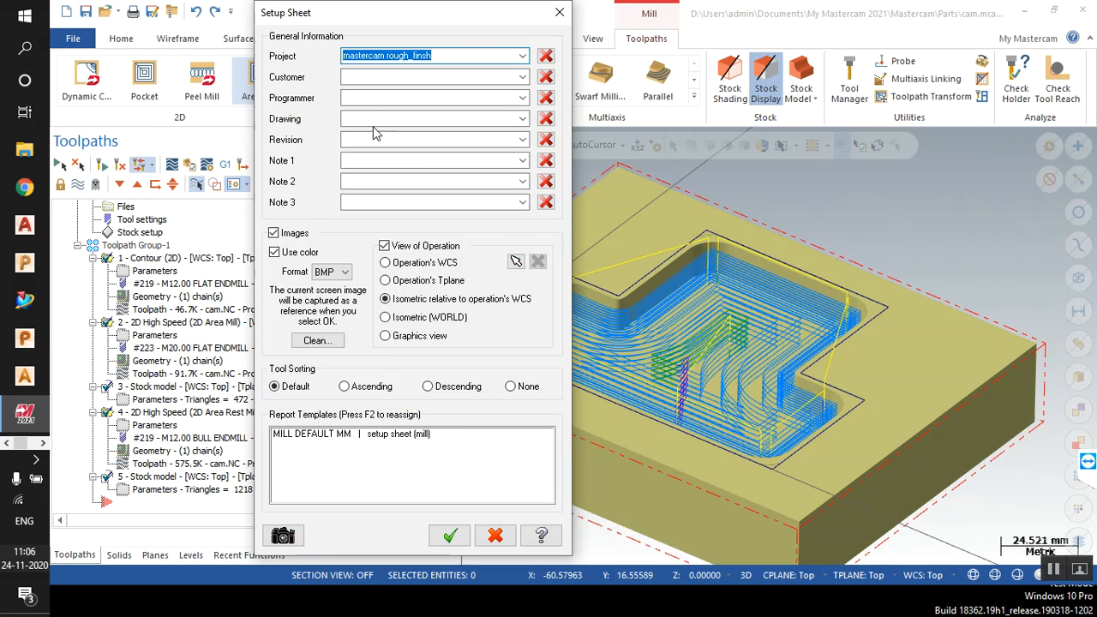
Examine the setup sheet's general information fields: project, customer, programmer, drawing, revision and the three notes.
left_click(457, 57)
left_click(445, 77)
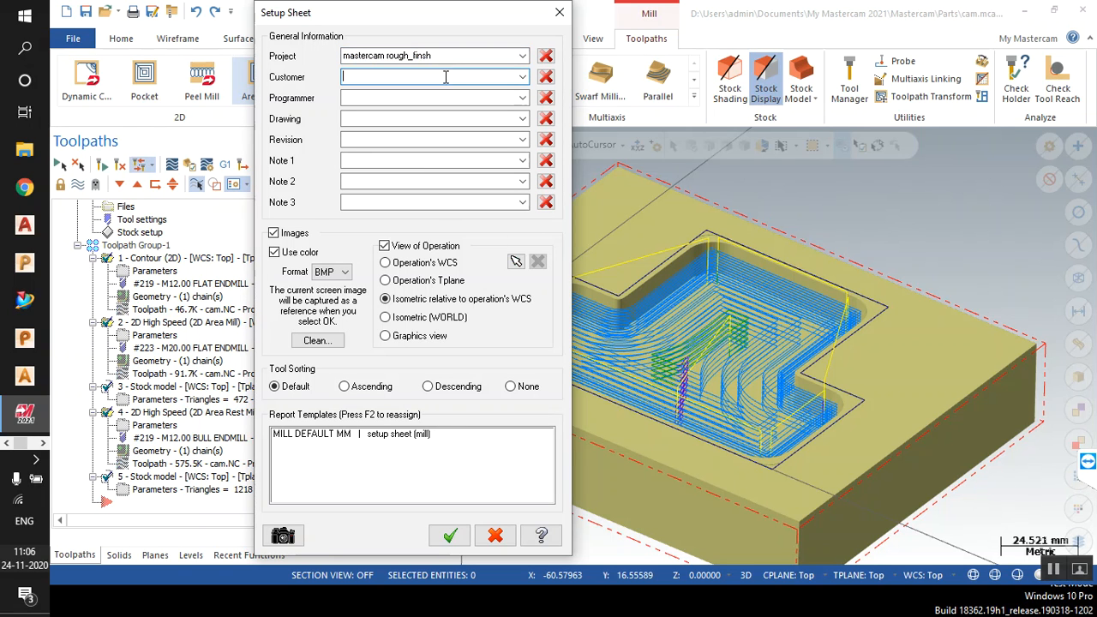
left_click(435, 97)
left_click(417, 118)
left_click(411, 139)
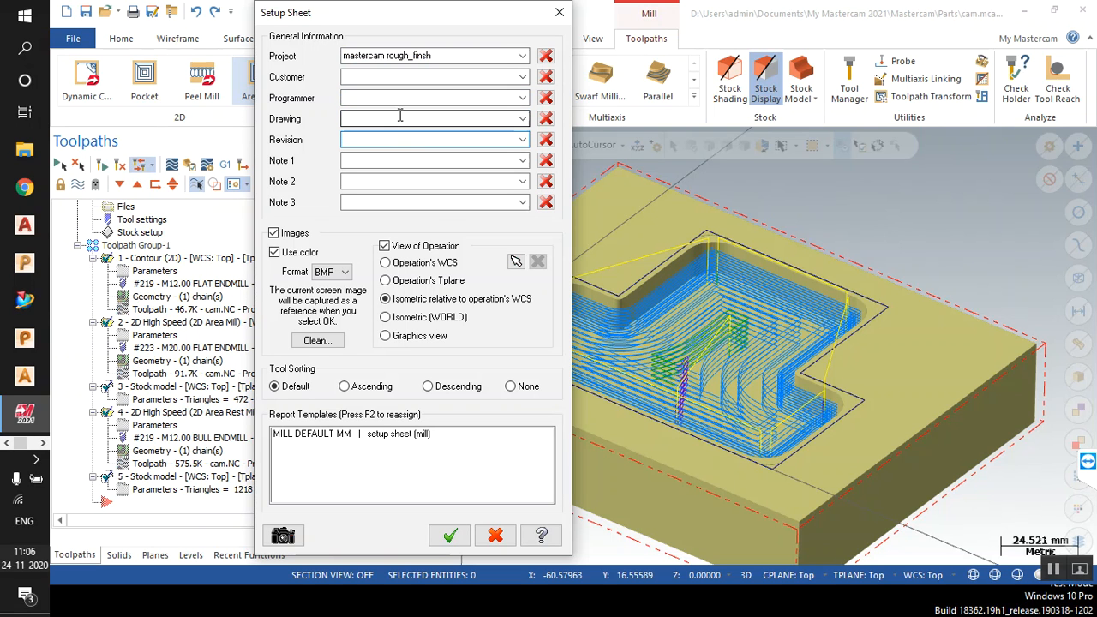
left_click(441, 159)
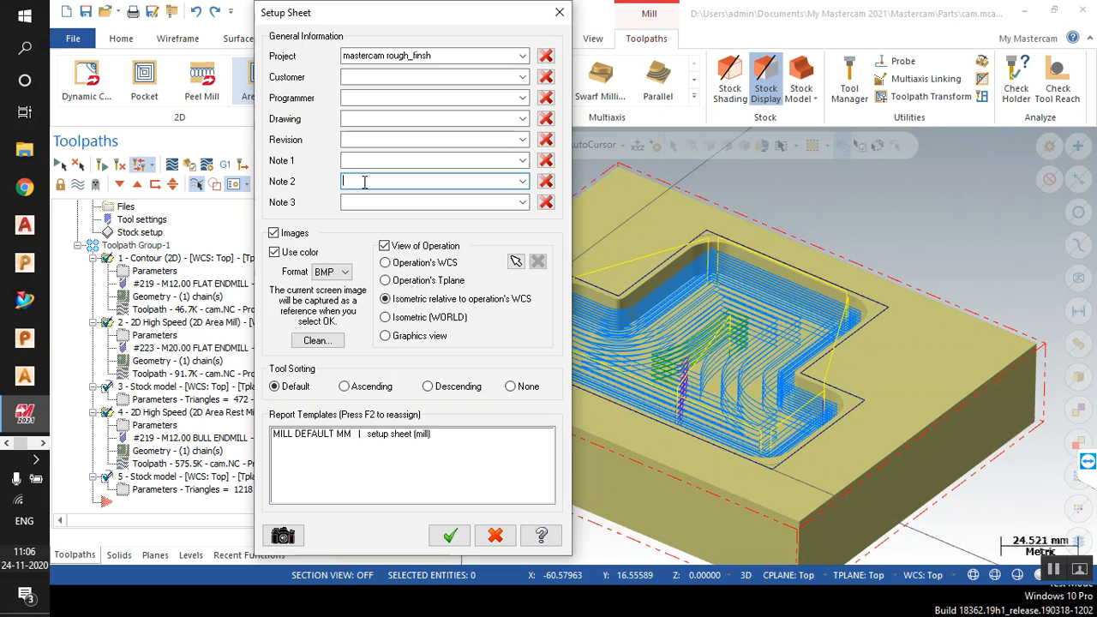
left_click(365, 180)
left_click(379, 203)
left_click(364, 161)
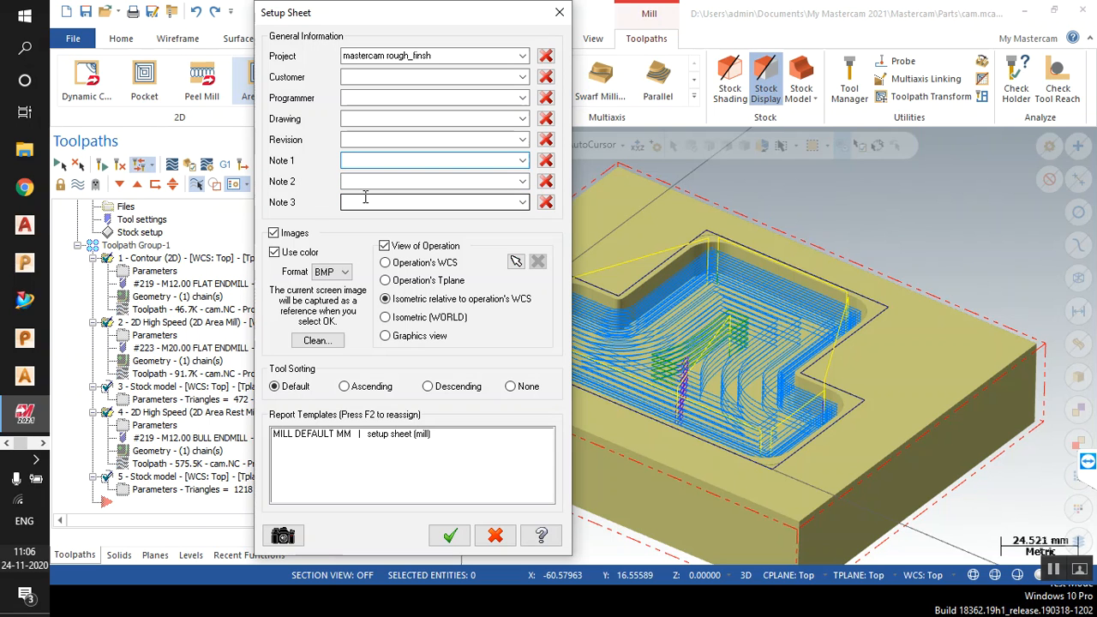
left_click(359, 179)
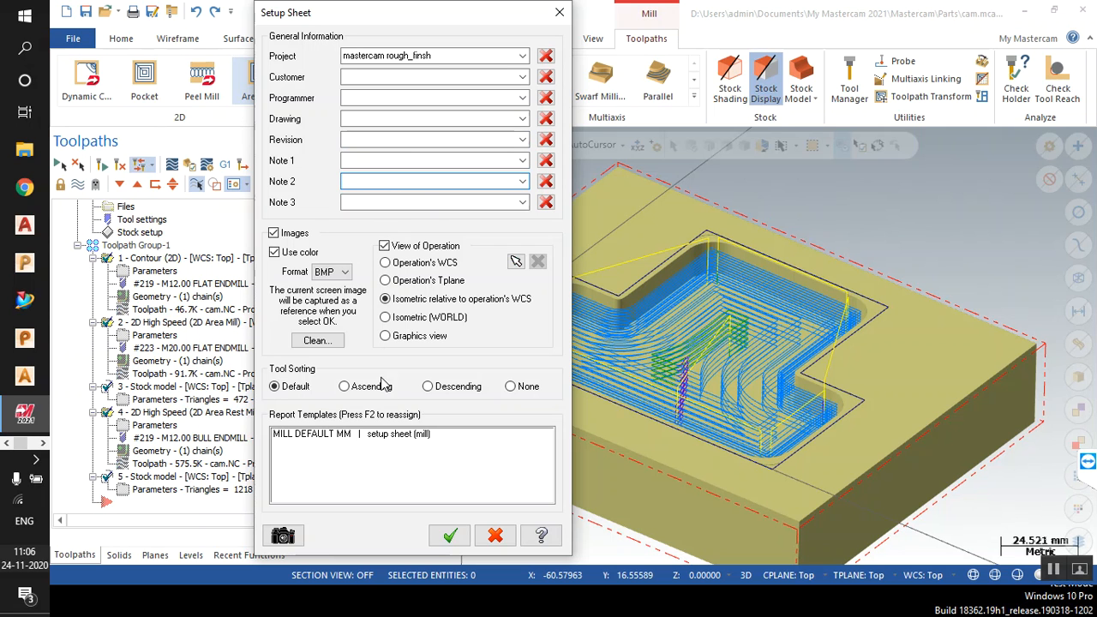
Check the image capture options and generate the setup sheet report from the MILL DEFAULT MM template.
left_click(285, 536)
left_click_drag(148, 16, 313, 39)
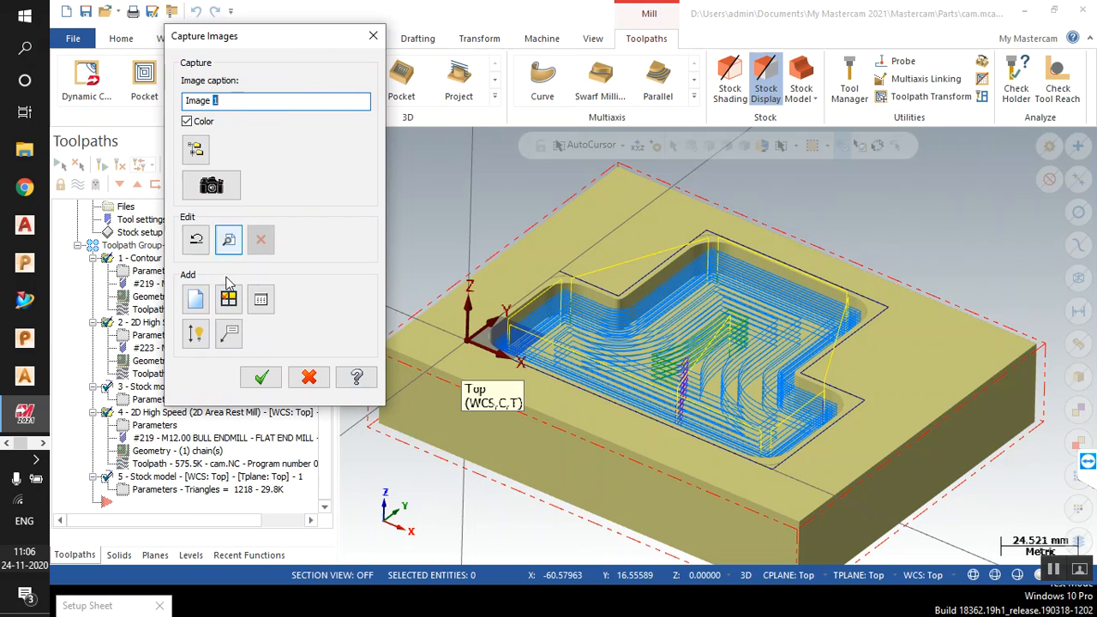
left_click(261, 377)
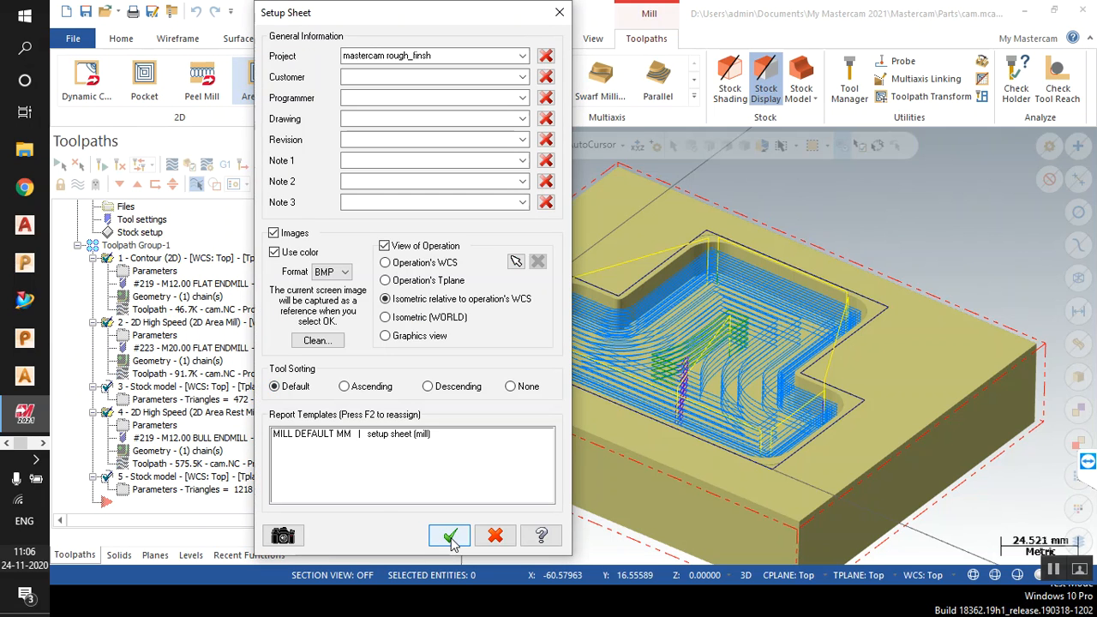
left_click(449, 530)
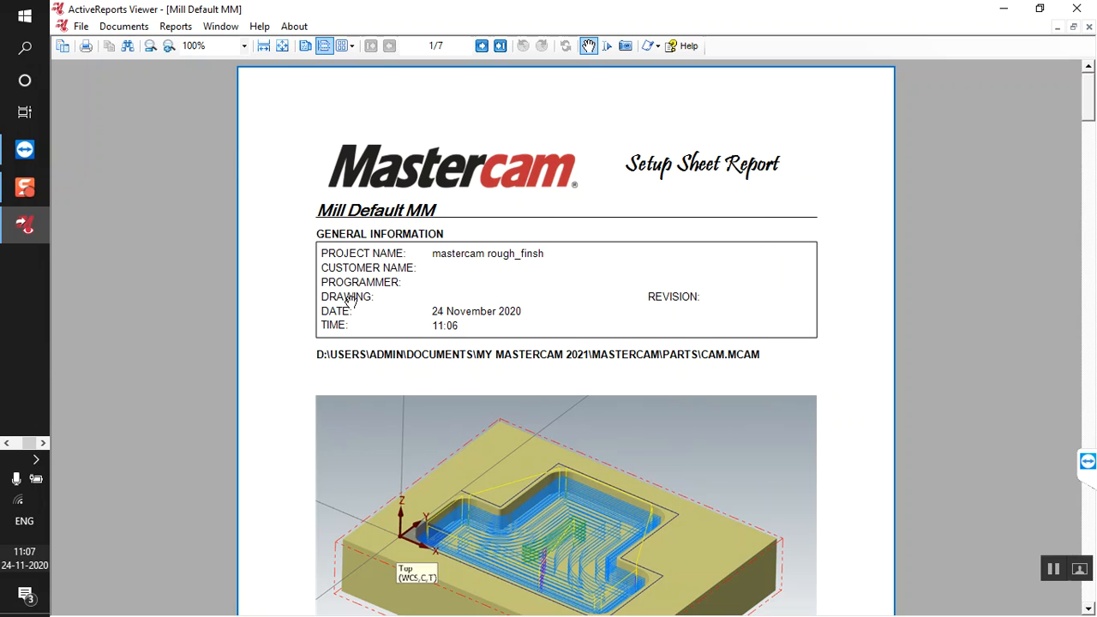
Examine the report's general information, comments area and stock page with its image, shape and size.
scroll(490, 280, "down", 5)
scroll(492, 300, "down", 5)
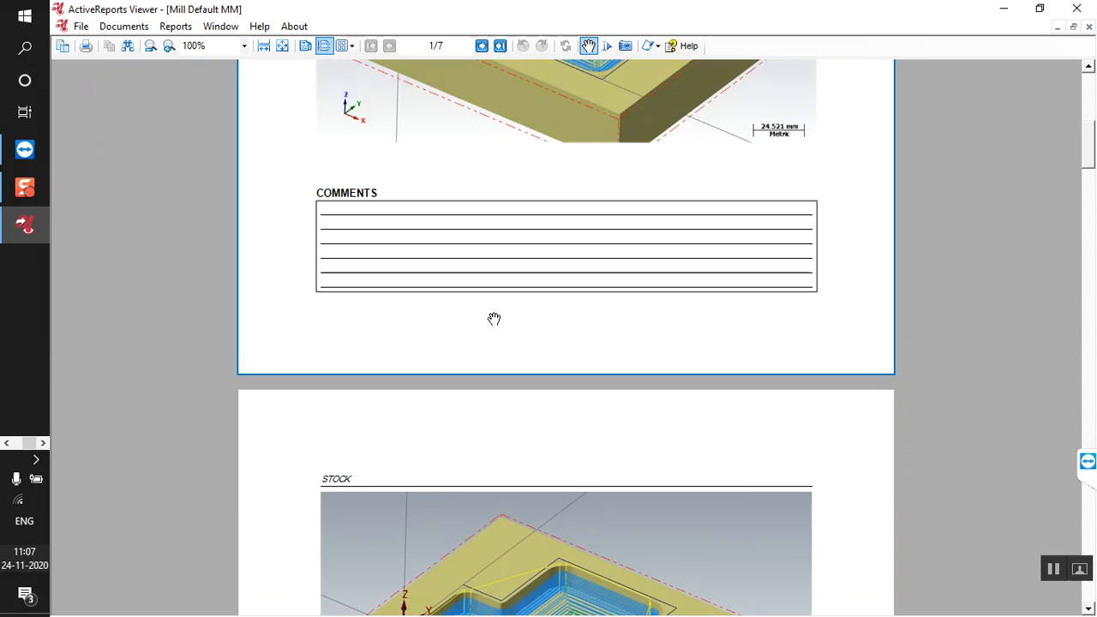
scroll(494, 321, "down", 5)
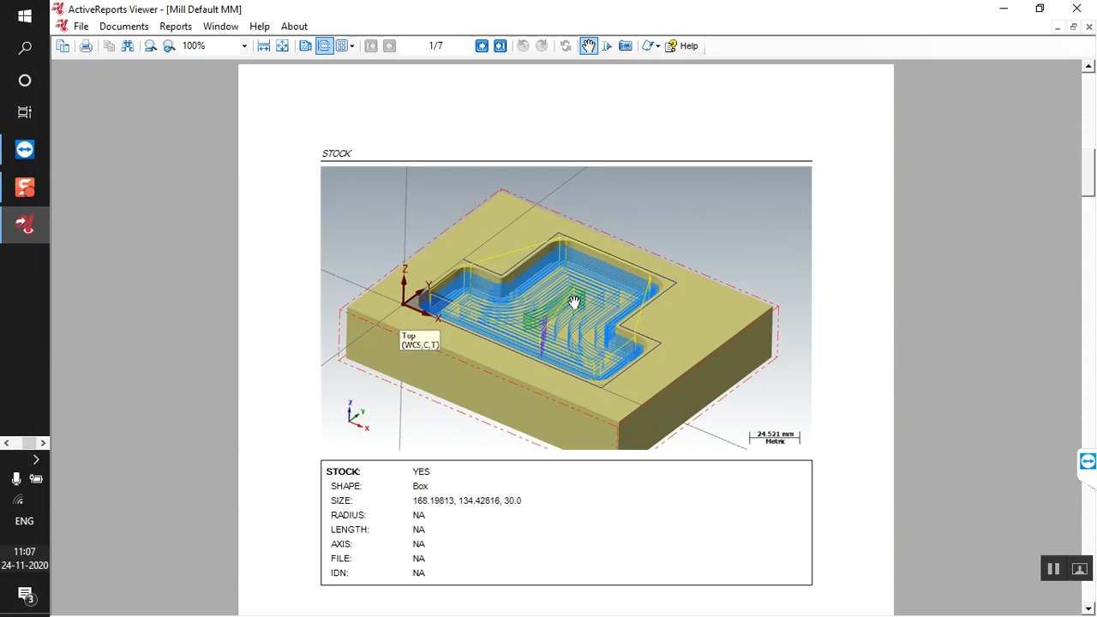
scroll(467, 343, "down", 3)
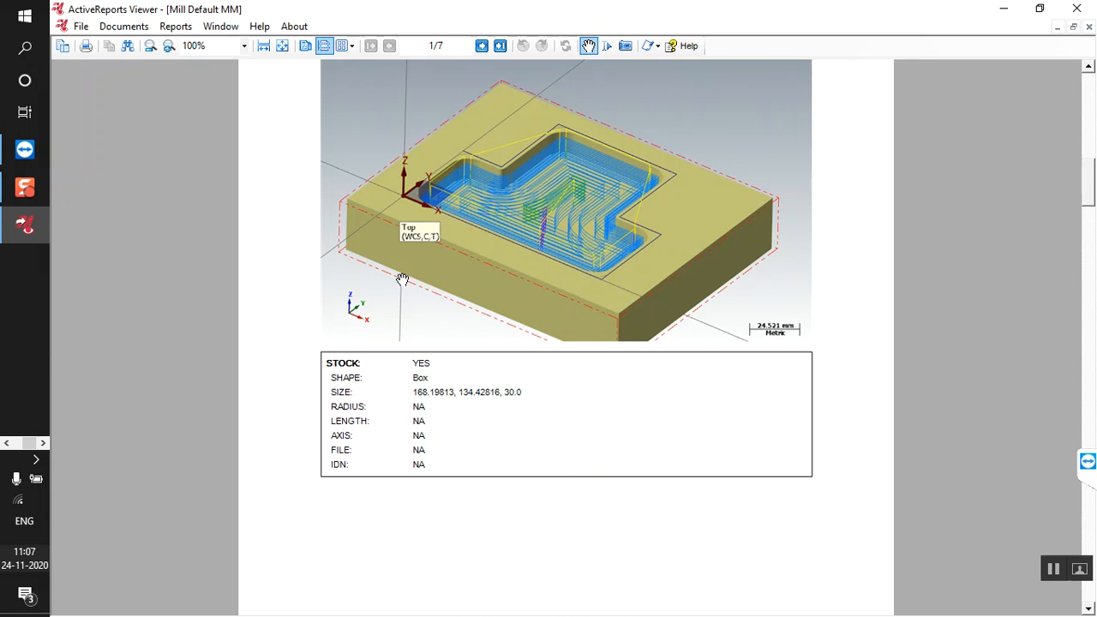
scroll(513, 340, "up", 5)
scroll(561, 410, "down", 3)
scroll(425, 398, "down", 2)
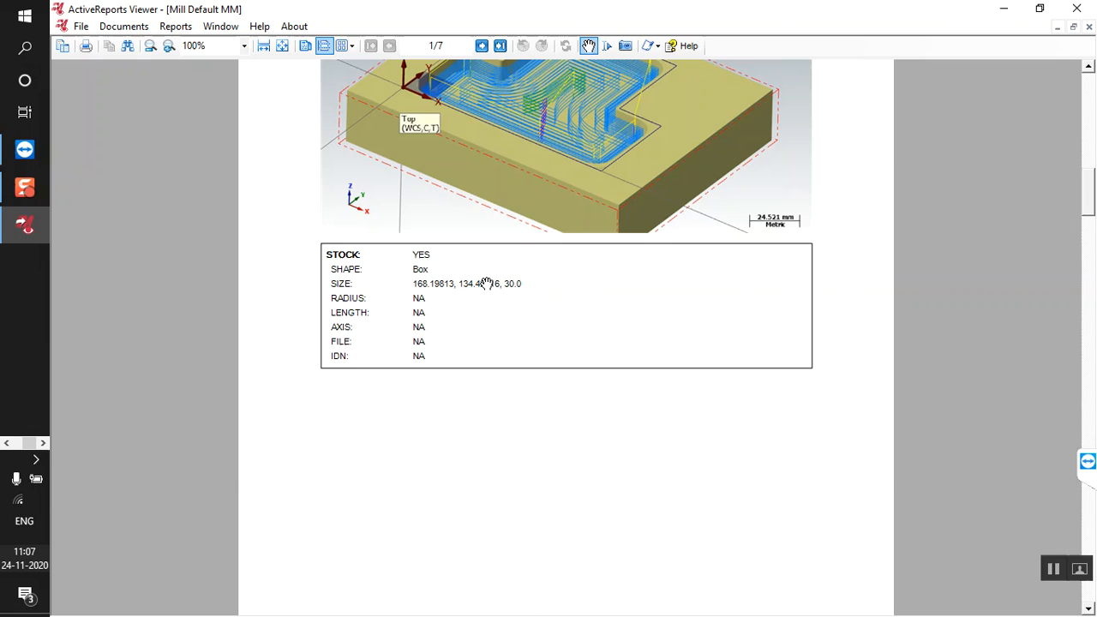
Review the report's operation list and tool list: cycle times, speeds, feeds, planes, depths and tool dimensions.
scroll(420, 334, "down", 3)
scroll(421, 343, "down", 6)
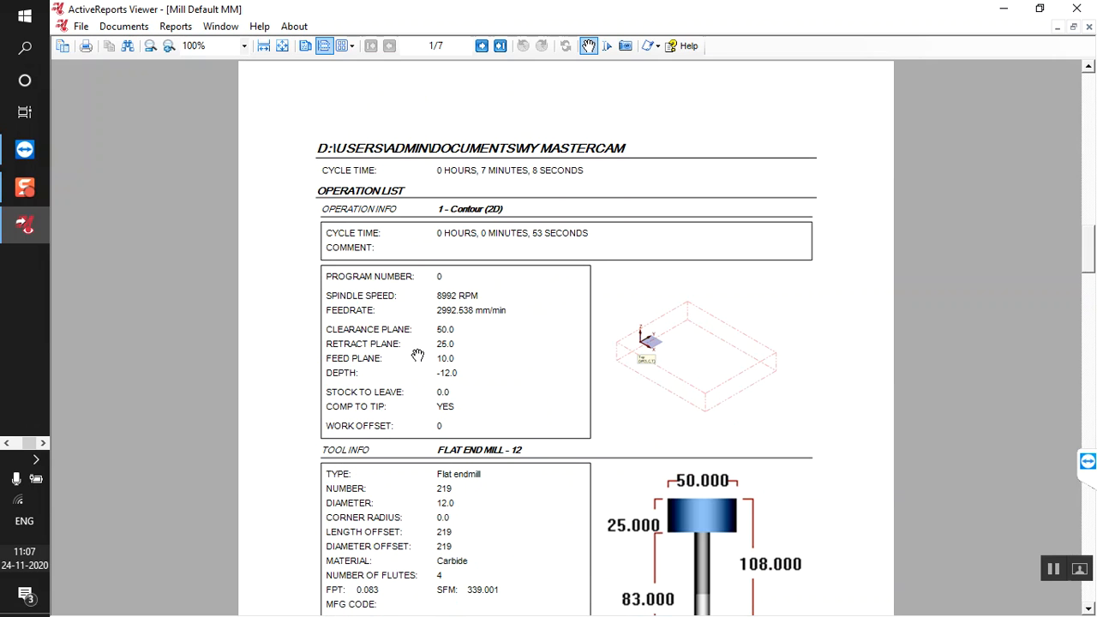
scroll(578, 397, "down", 3)
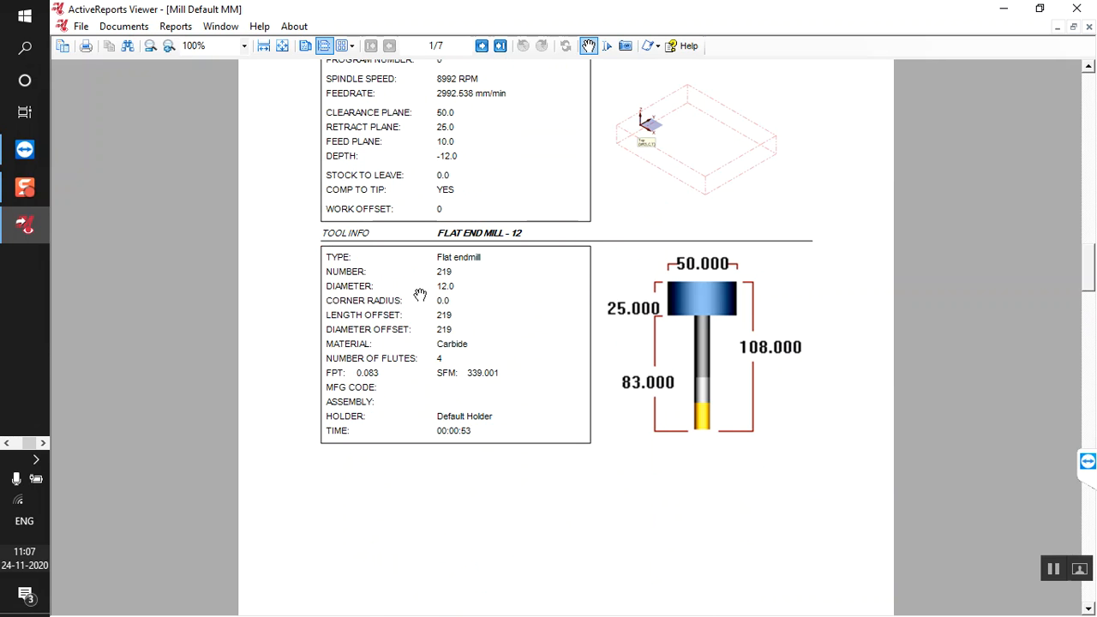
scroll(458, 351, "down", 6)
scroll(461, 351, "down", 10)
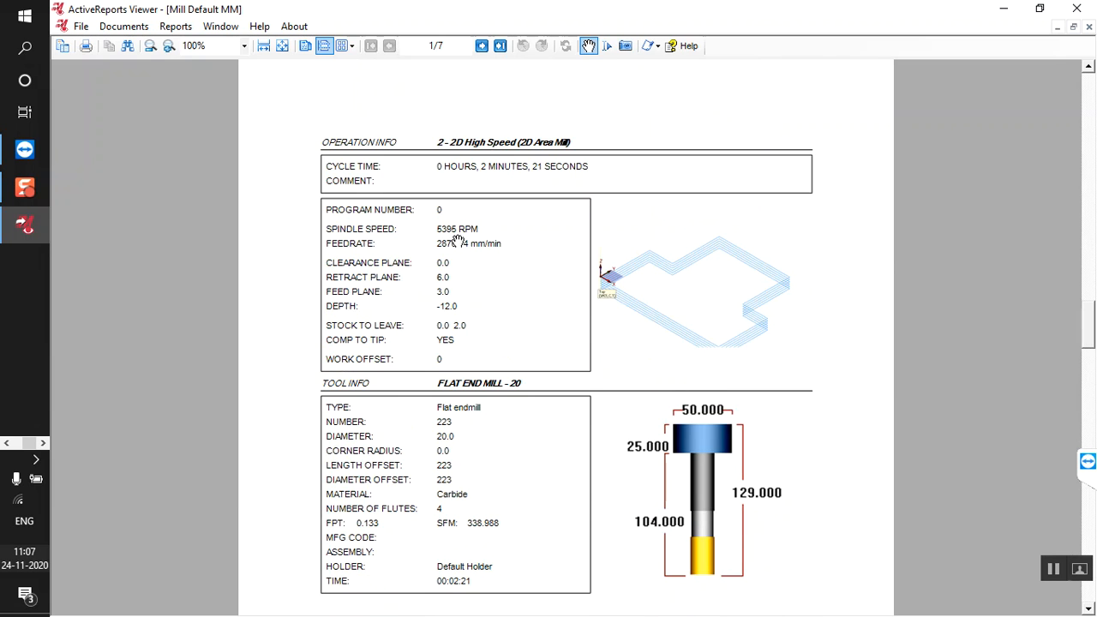
scroll(452, 292, "down", 8)
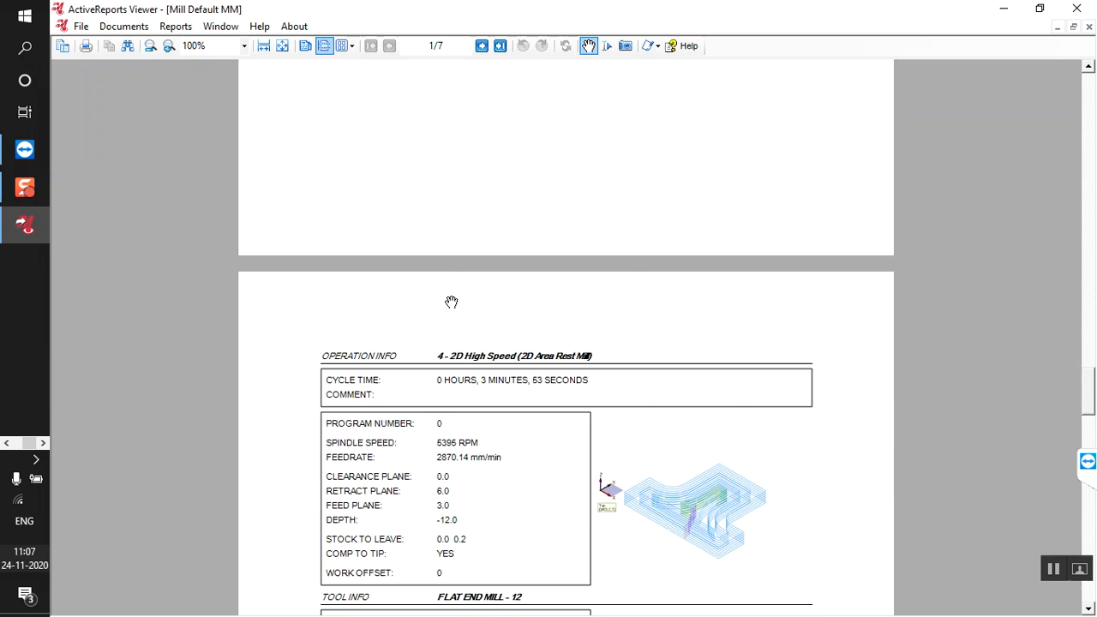
scroll(450, 302, "down", 10)
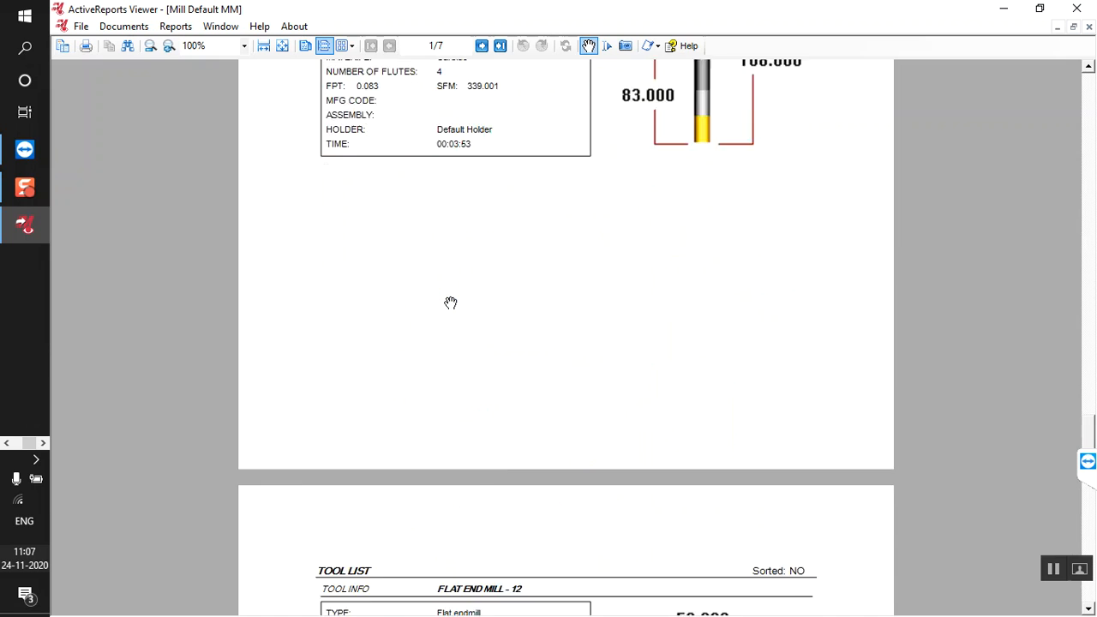
scroll(448, 305, "down", 8)
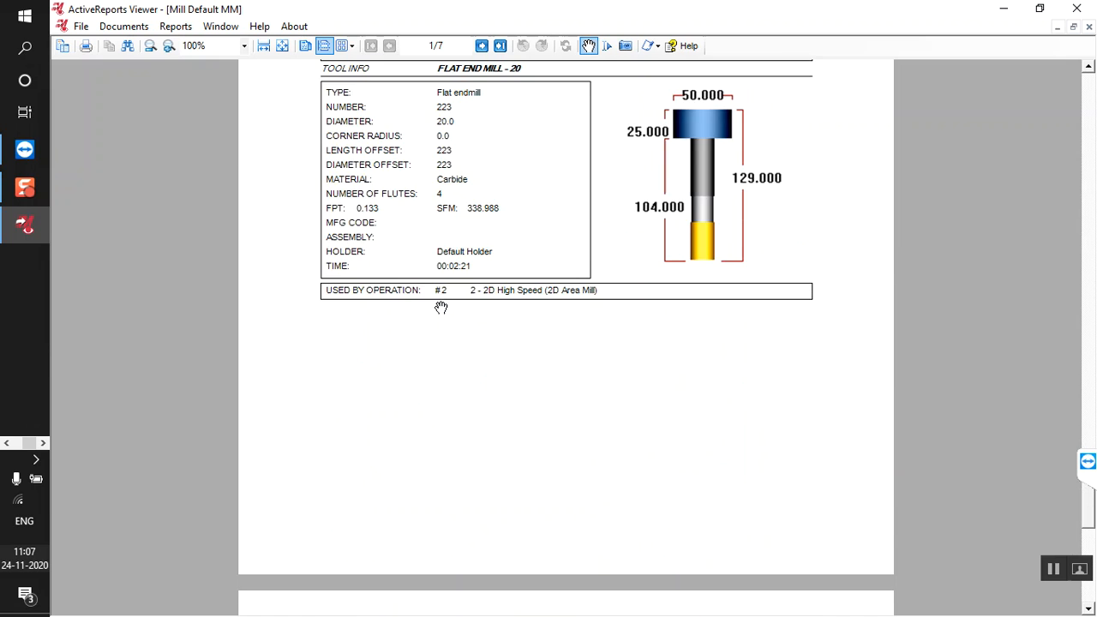
scroll(441, 308, "down", 15)
scroll(437, 311, "down", 7)
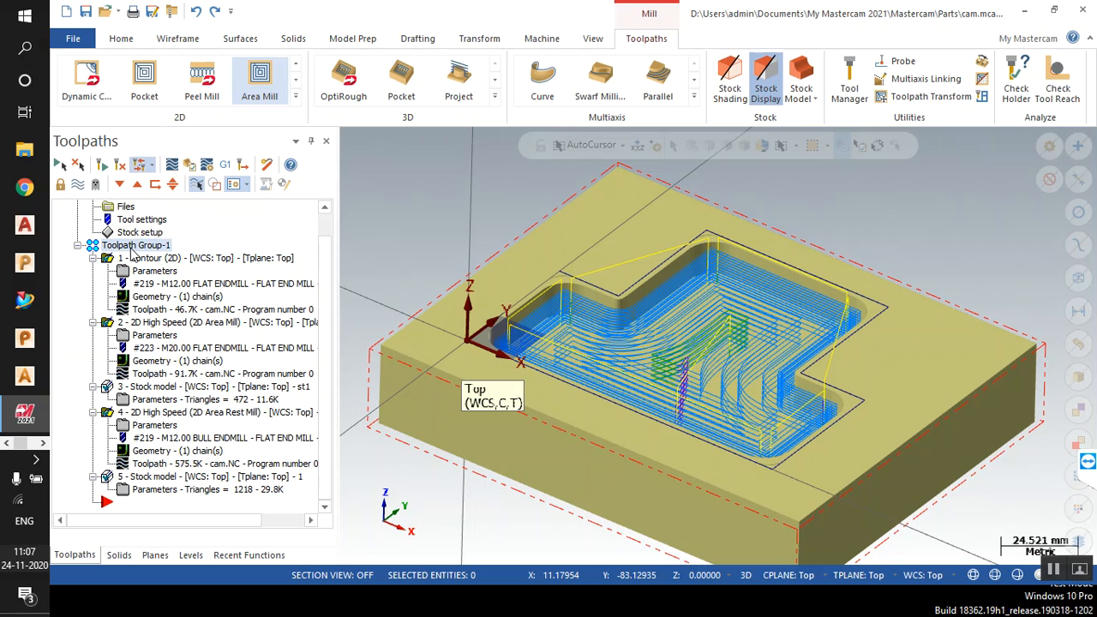
Post-process all operations in Toolpath Group-1 and save the NC file as cam.NC.
left_click(224, 166)
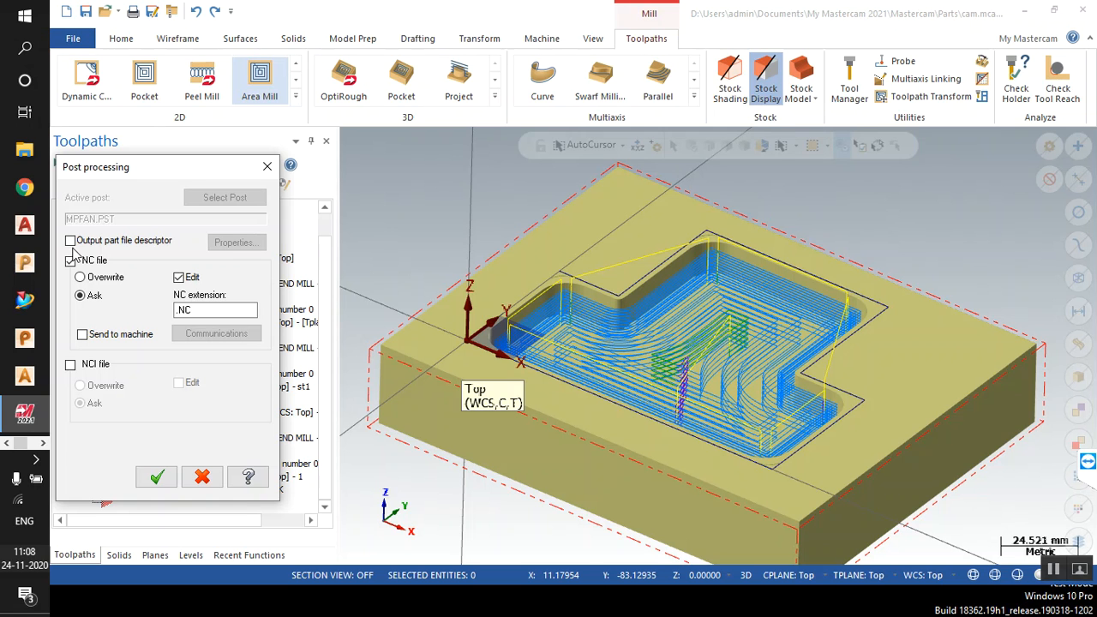
left_click(157, 478)
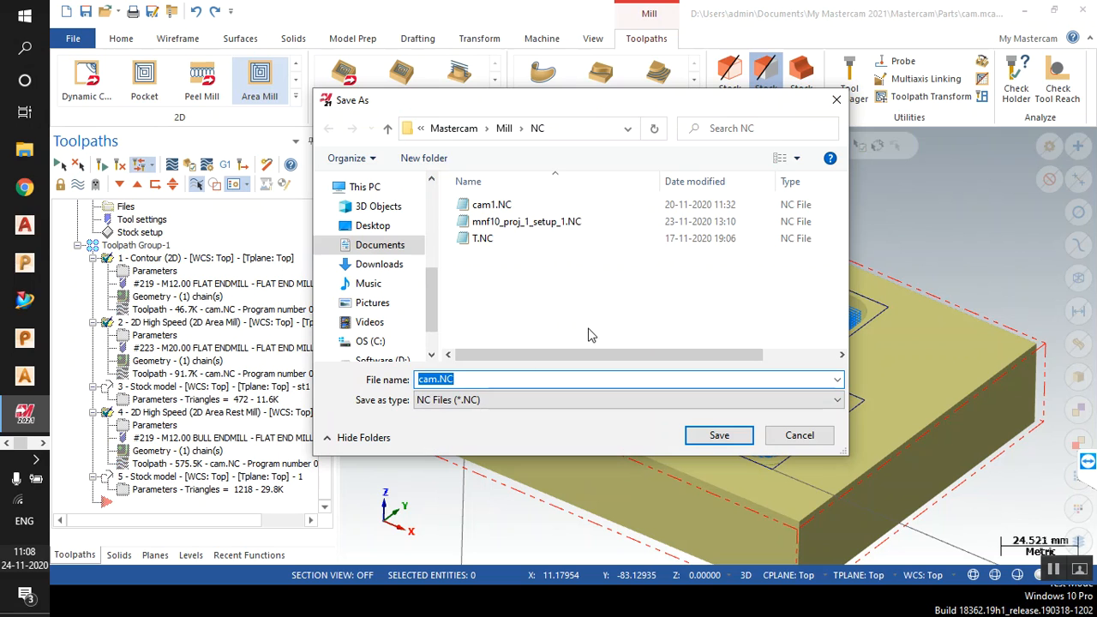
left_click(481, 385)
left_click(728, 437)
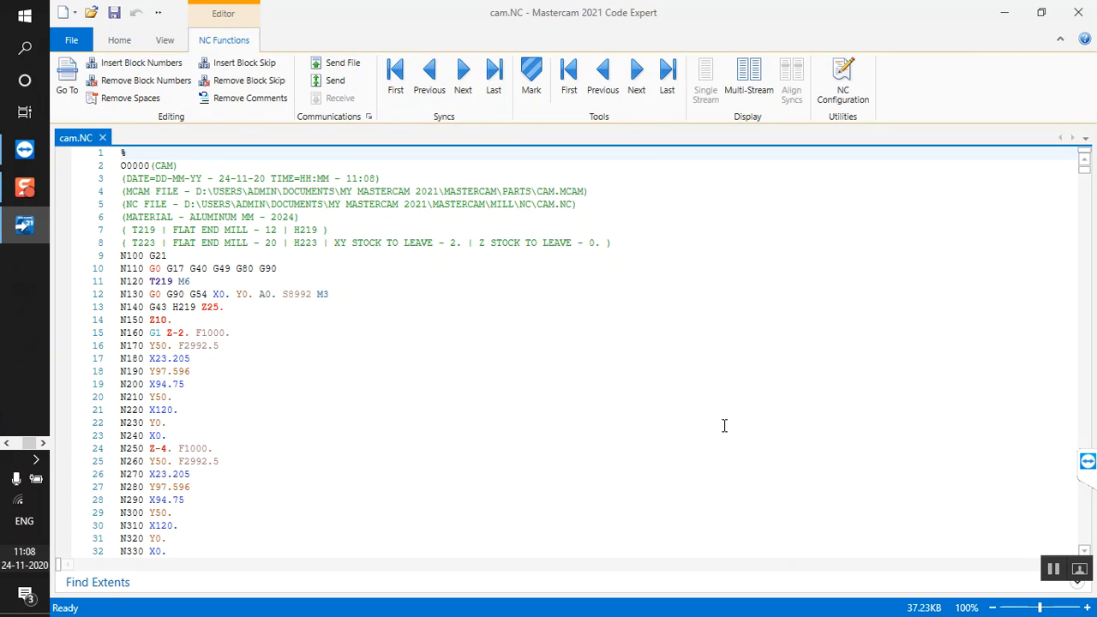
Look through the posted cam.NC code in Code Expert and close the editor.
scroll(324, 362, "down", 18)
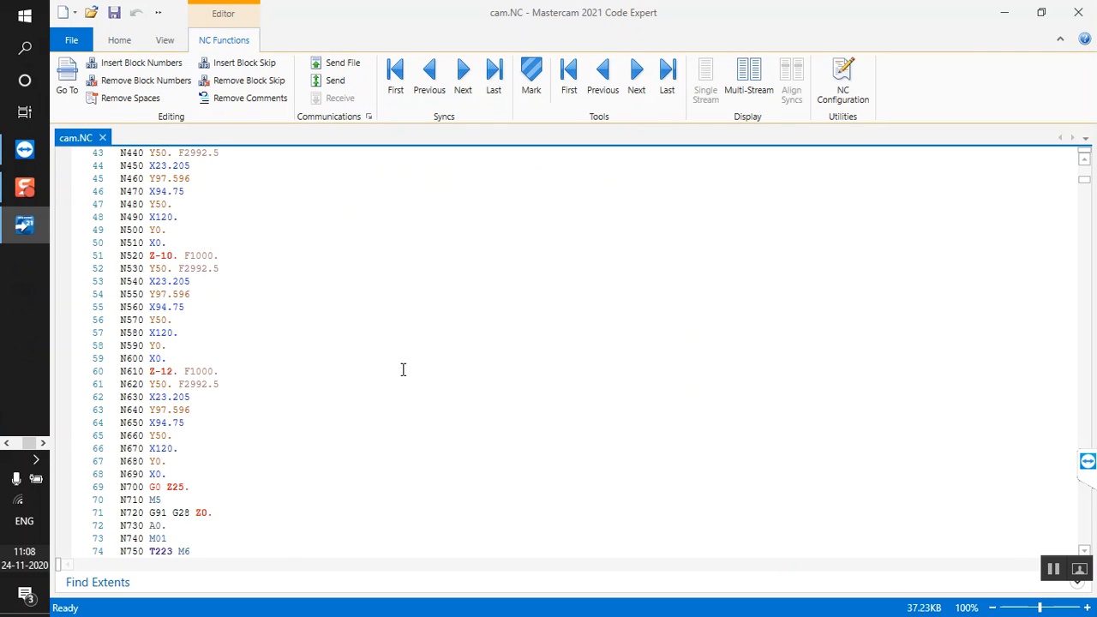
scroll(410, 378, "down", 16)
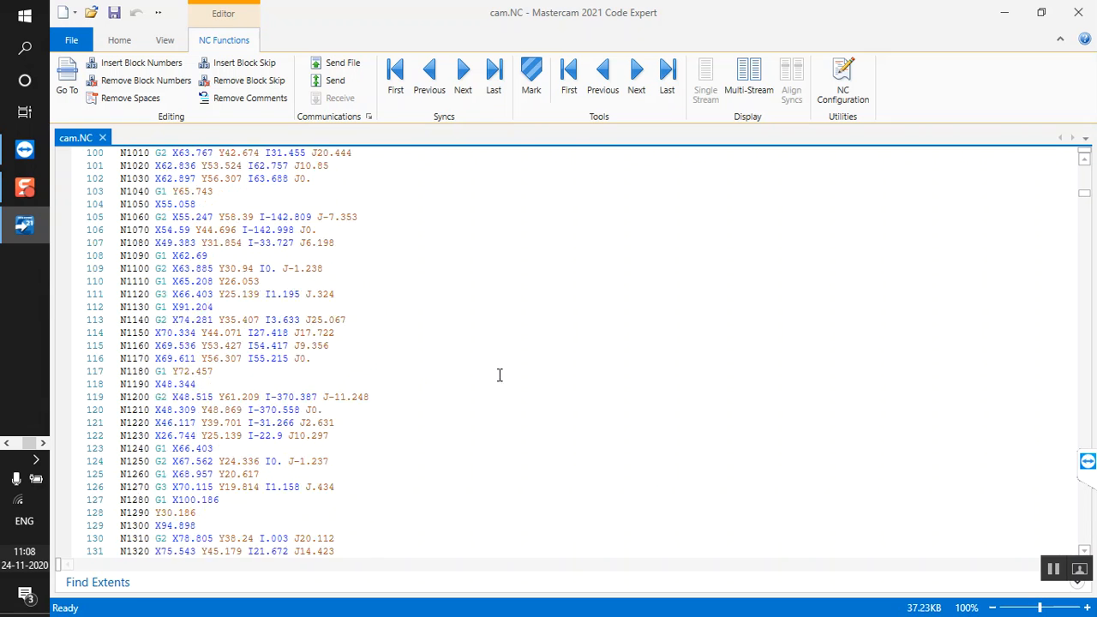
left_click_drag(1089, 199, 1084, 341)
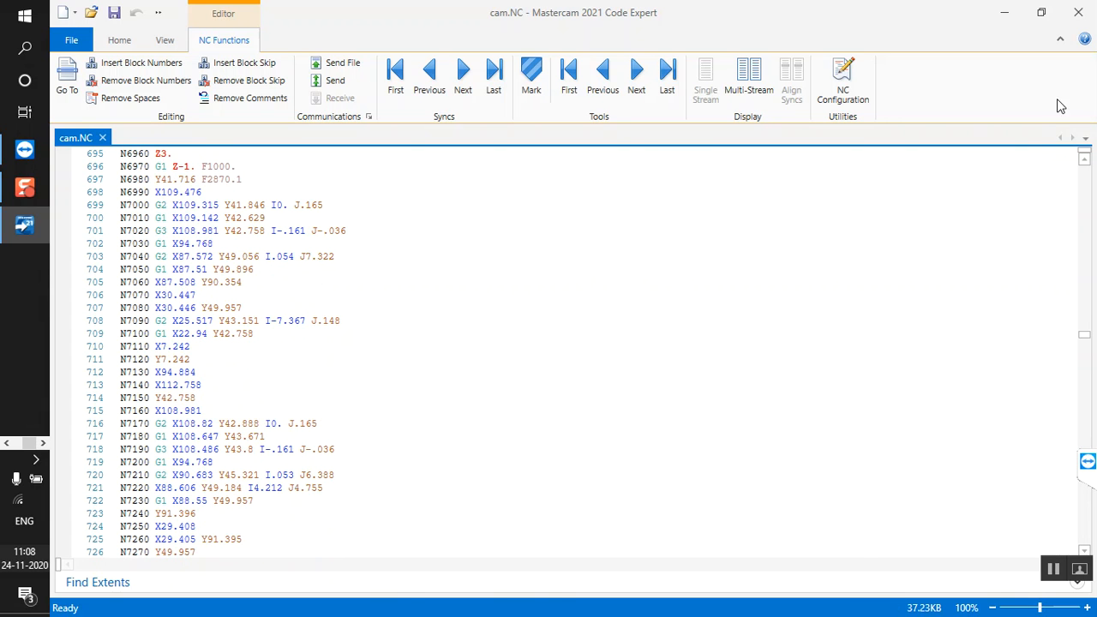
left_click(1079, 12)
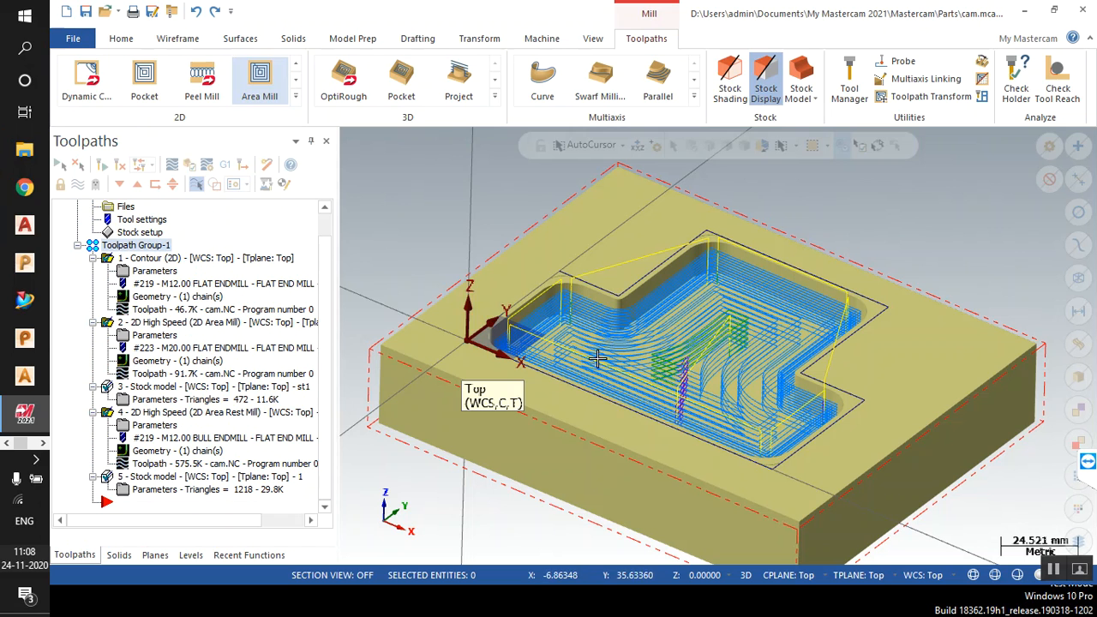
Select all operations in Toolpath Group-1, play their backplot and leave the backplot.
left_click(180, 387)
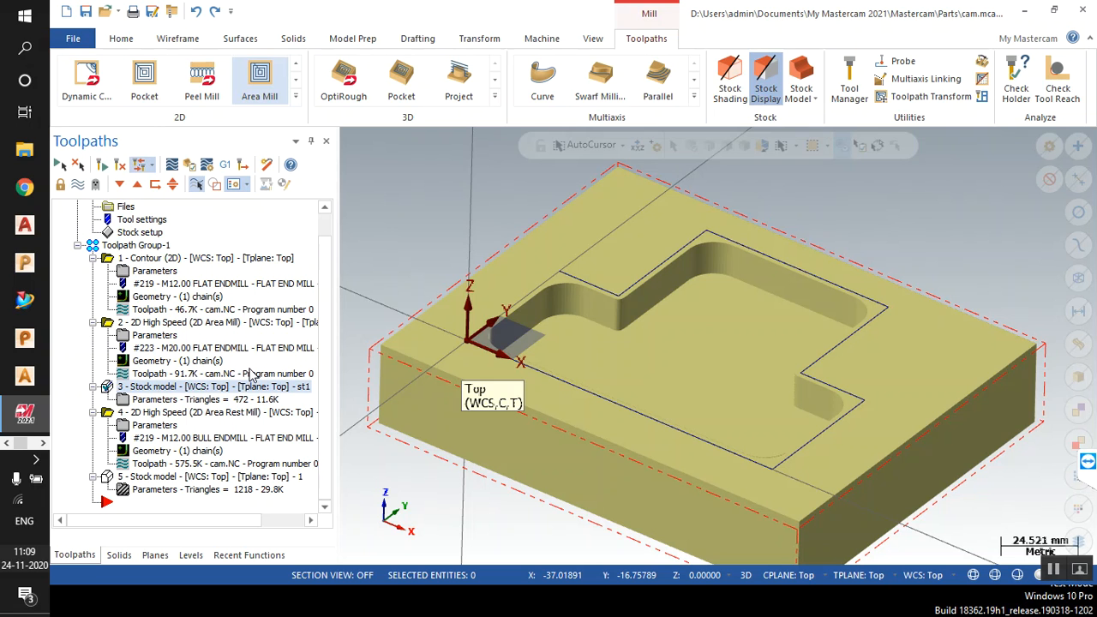
left_click(137, 246)
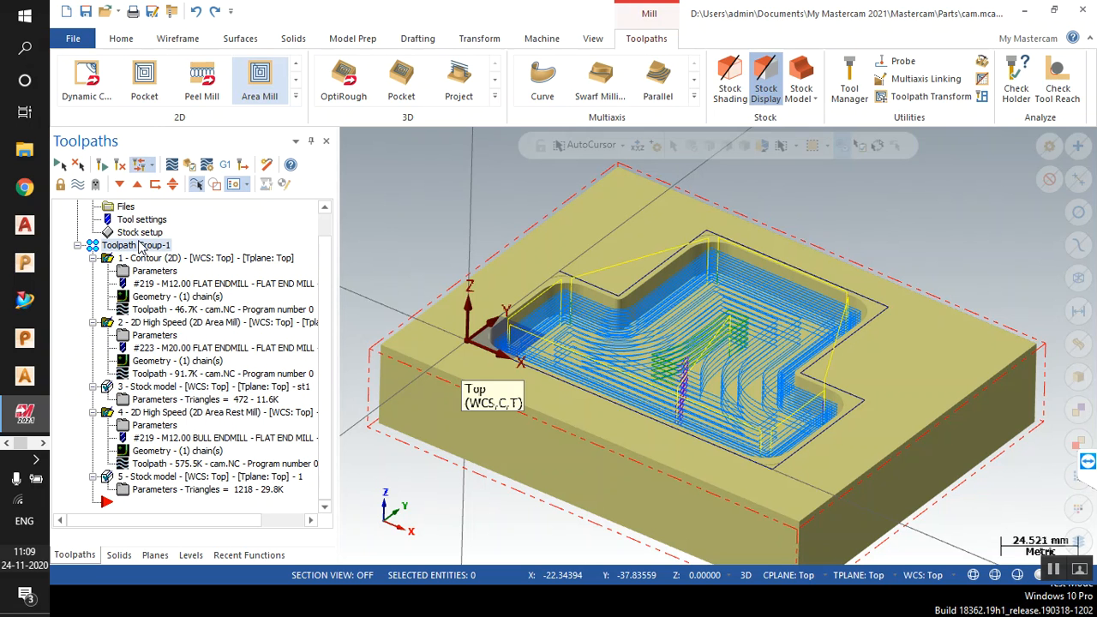
left_click(171, 169)
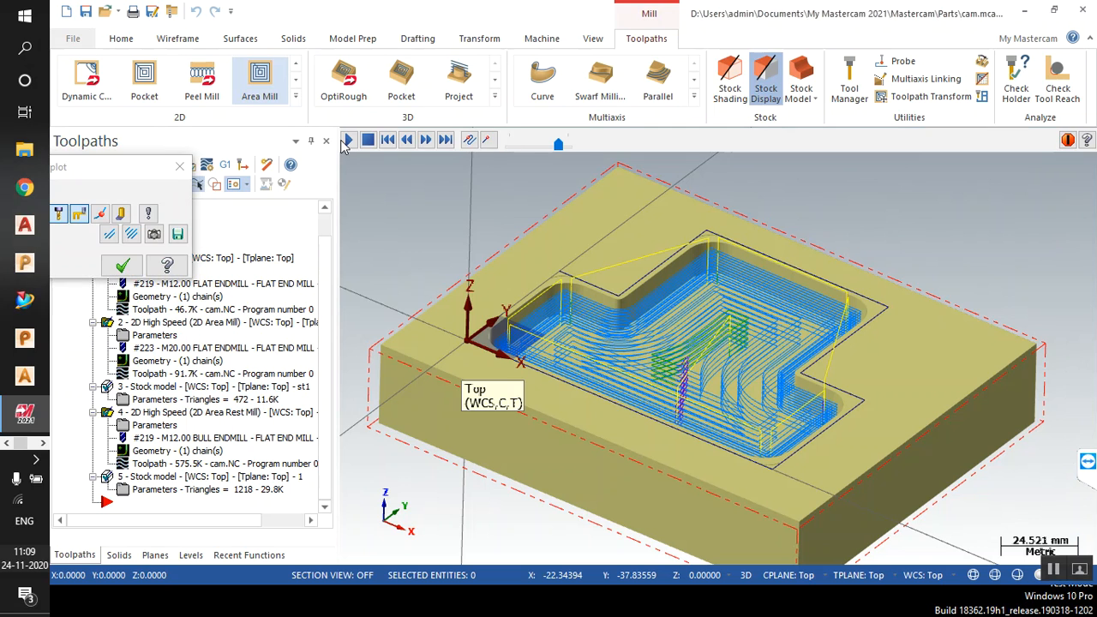
left_click(351, 142)
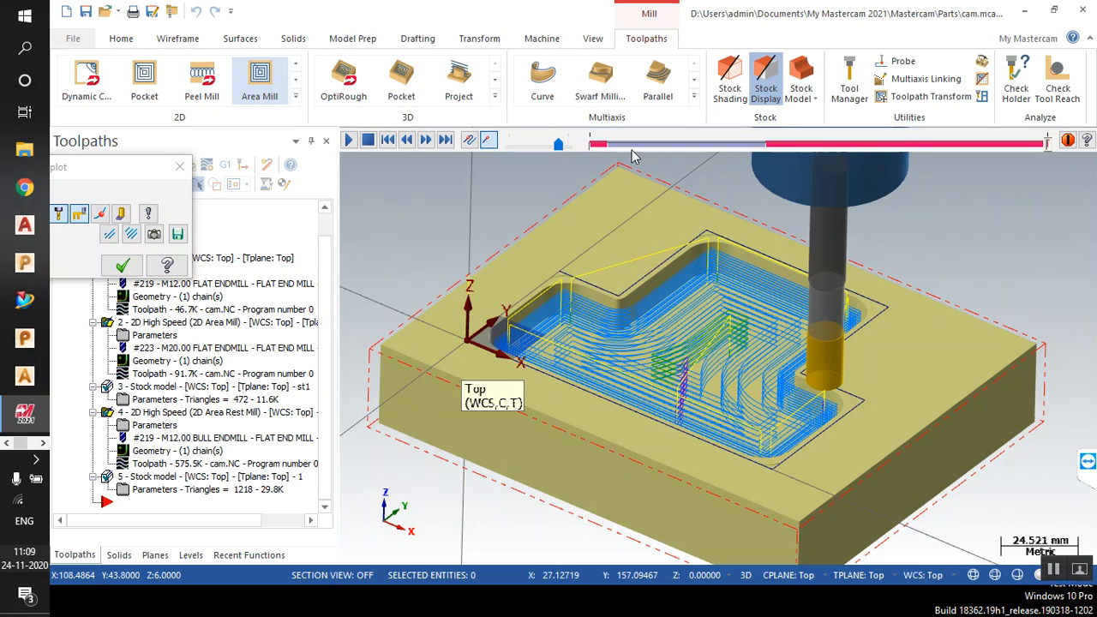
left_click(125, 267)
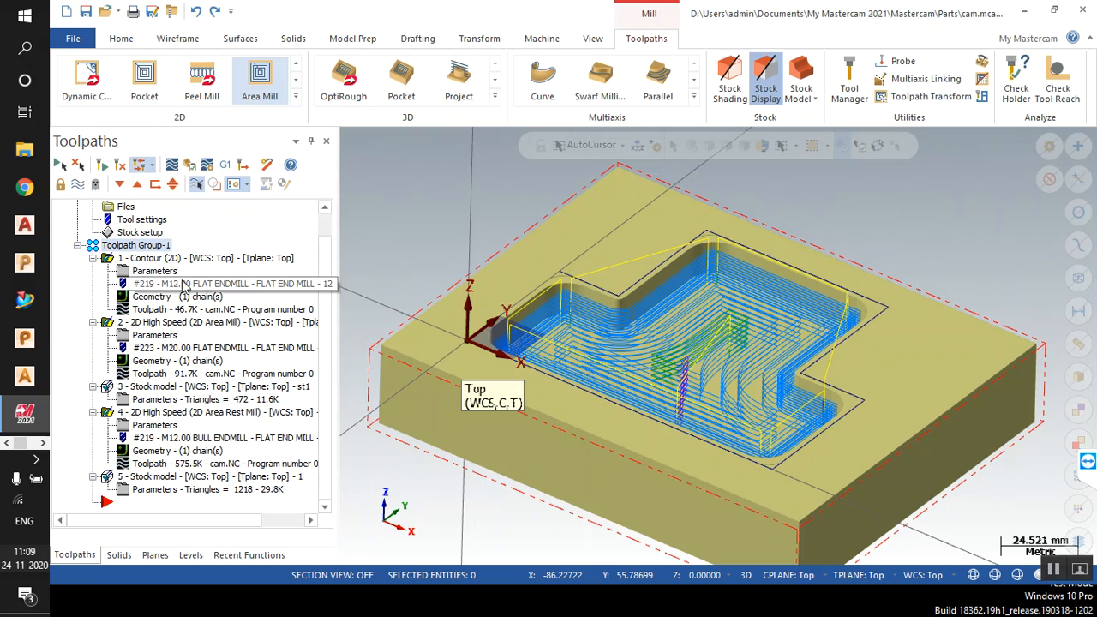
Verify all operations in Mastercam Simulator by playing the material removal and return to the toolpaths.
left_click(190, 164)
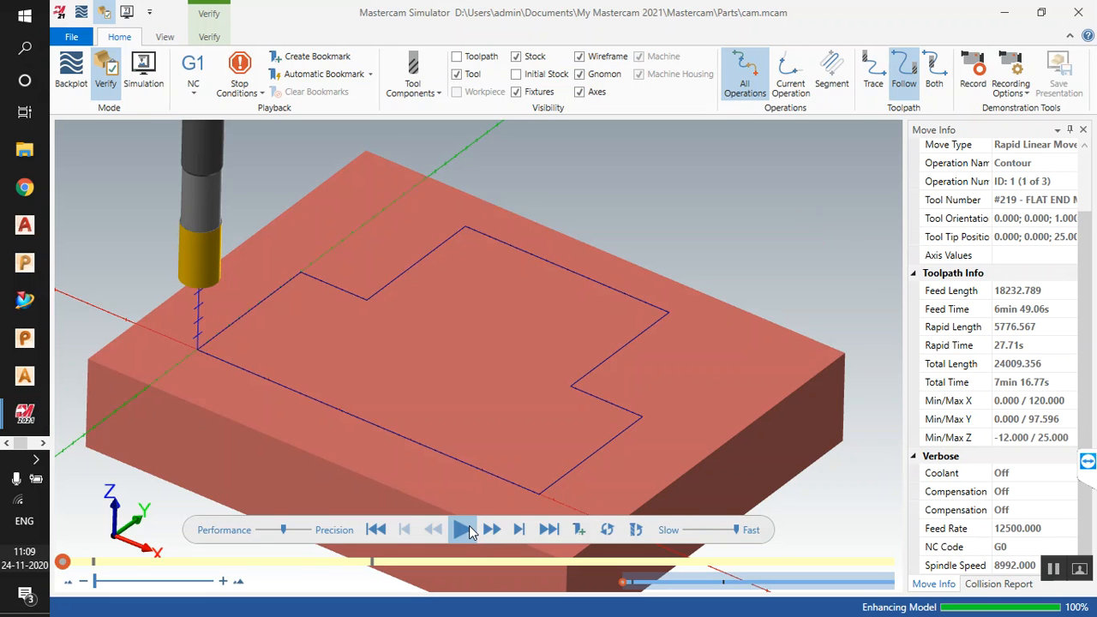
left_click(470, 527)
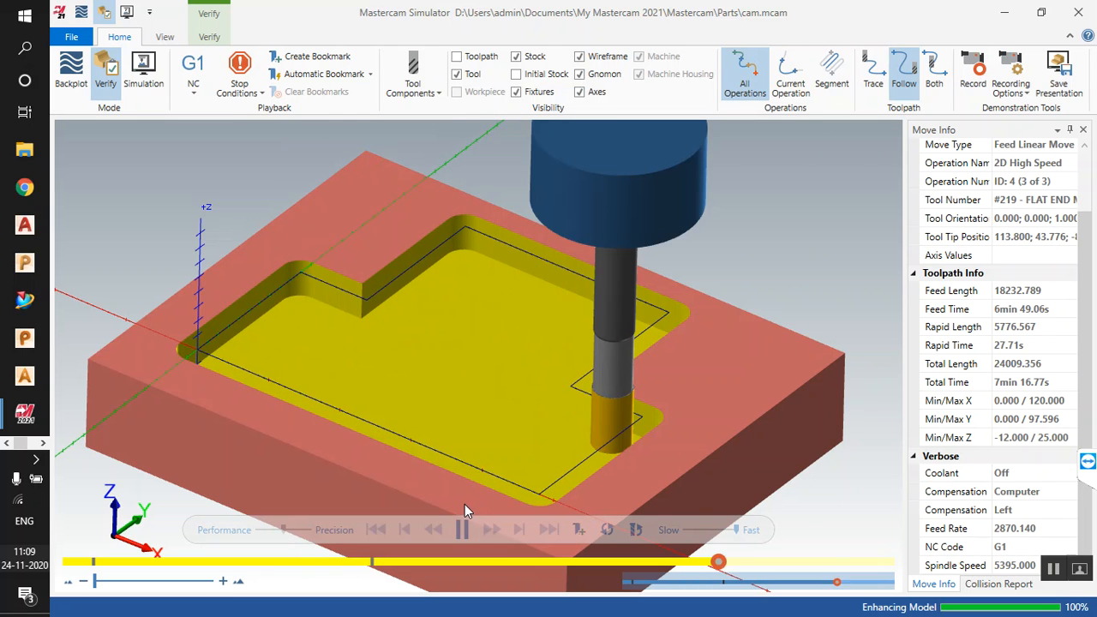
left_click(209, 37)
left_click(64, 83)
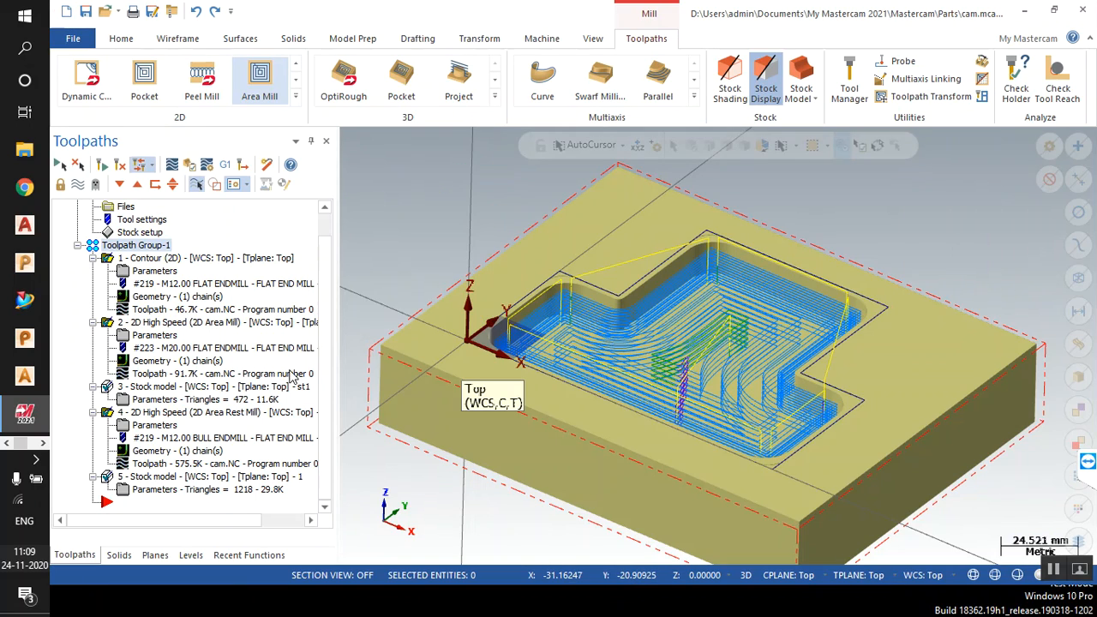
Copy the 2D area rest mill (operation 4) and paste it after the second stock model (operation 5).
scroll(682, 342, "down", 1)
scroll(617, 297, "up", 1)
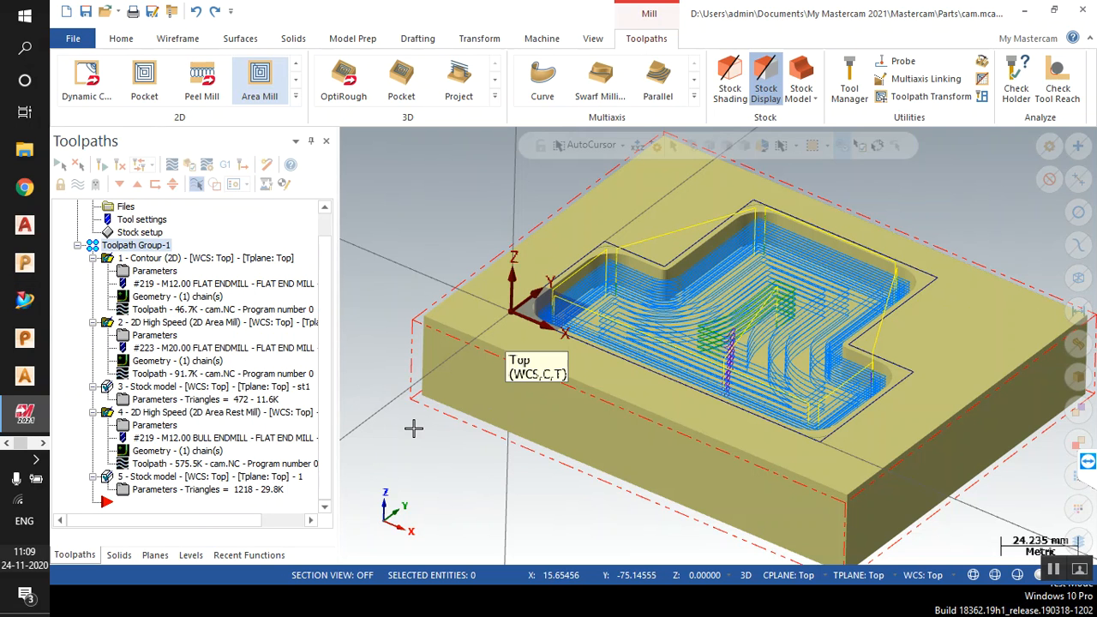
left_click(152, 415)
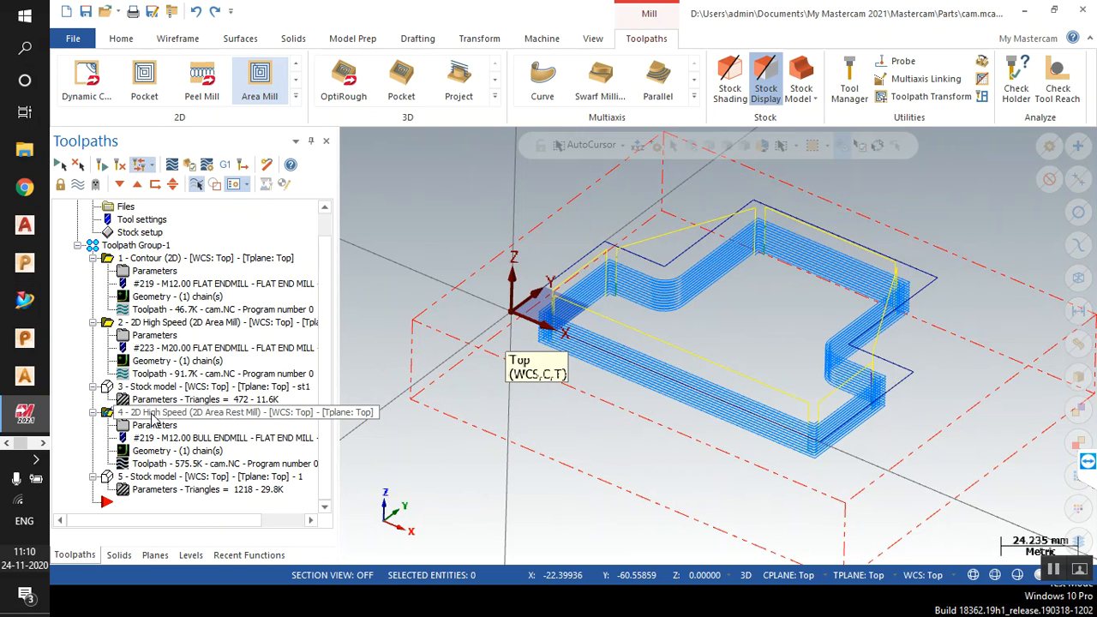
right_click(153, 415)
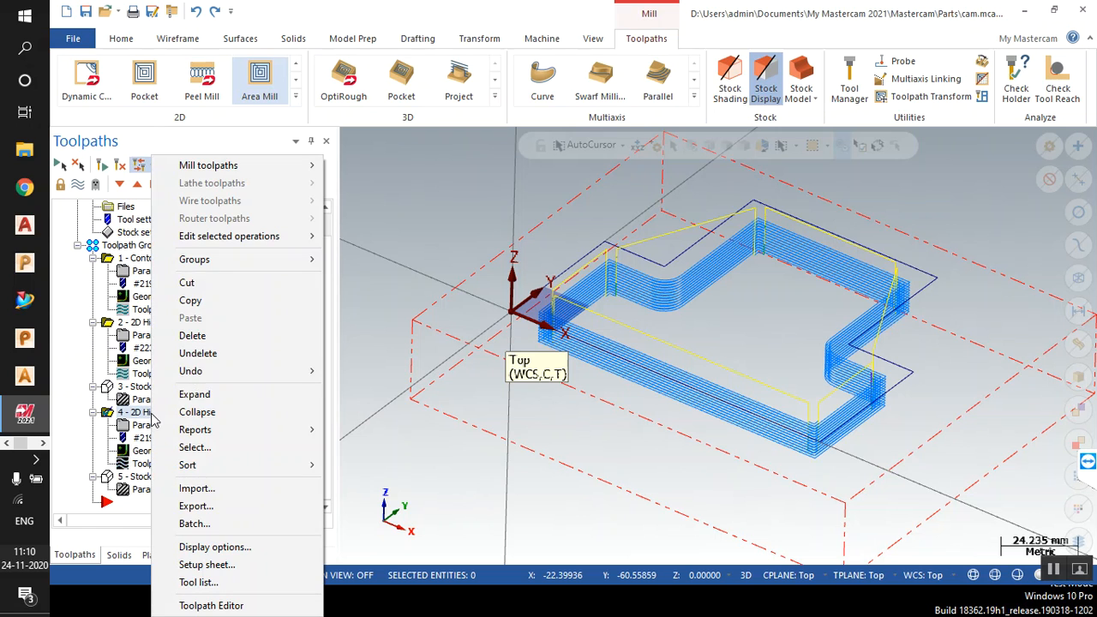
left_click(201, 301)
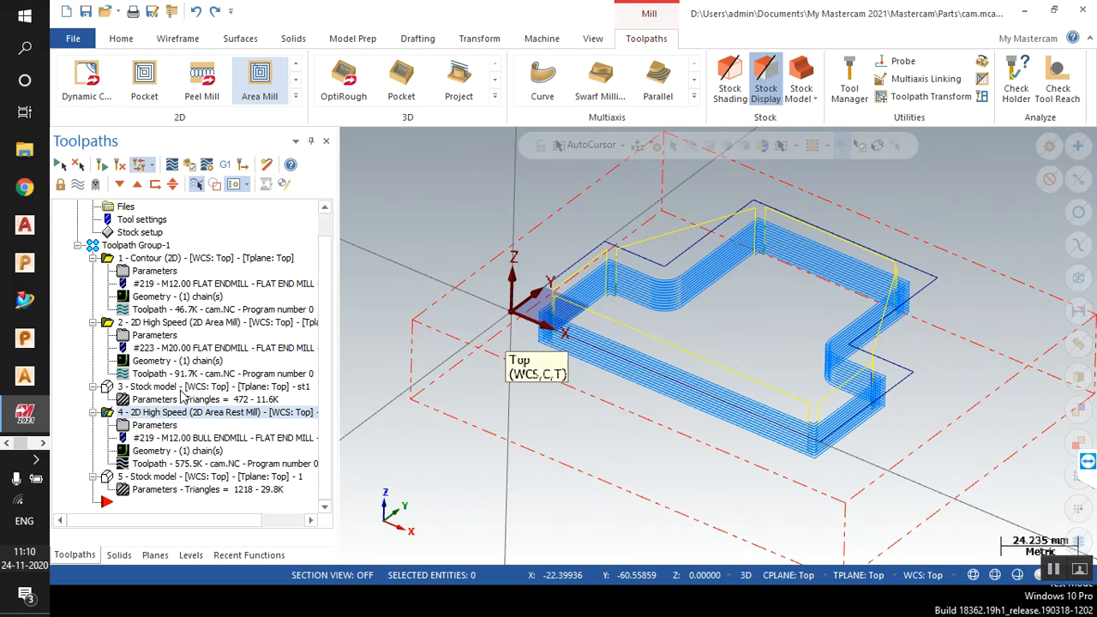
right_click(169, 417)
left_click(142, 487)
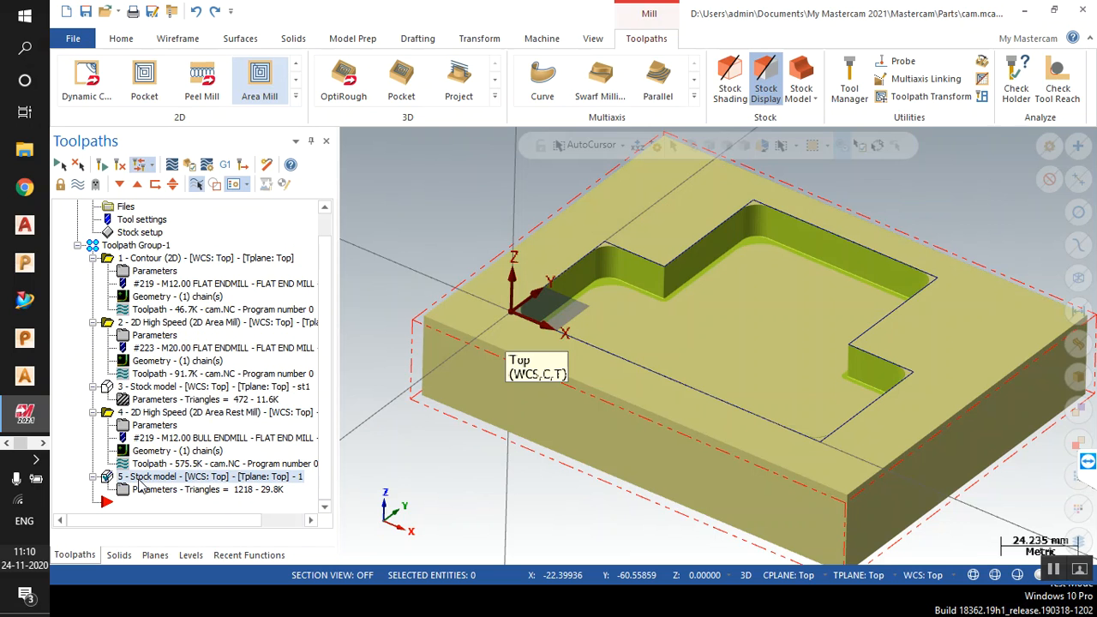
right_click(141, 487)
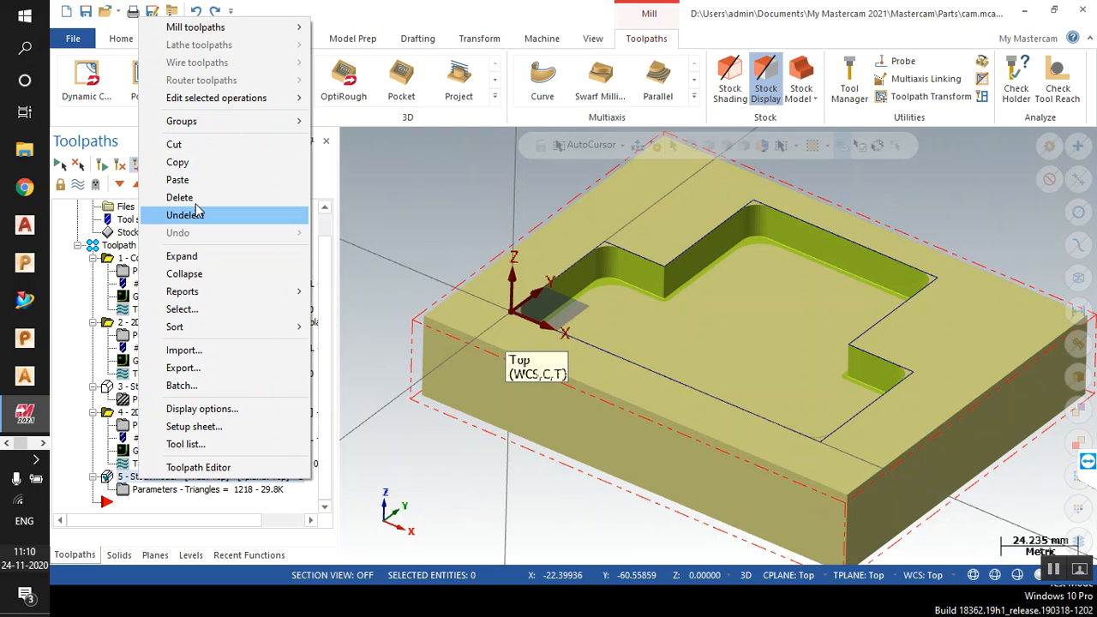
left_click(178, 180)
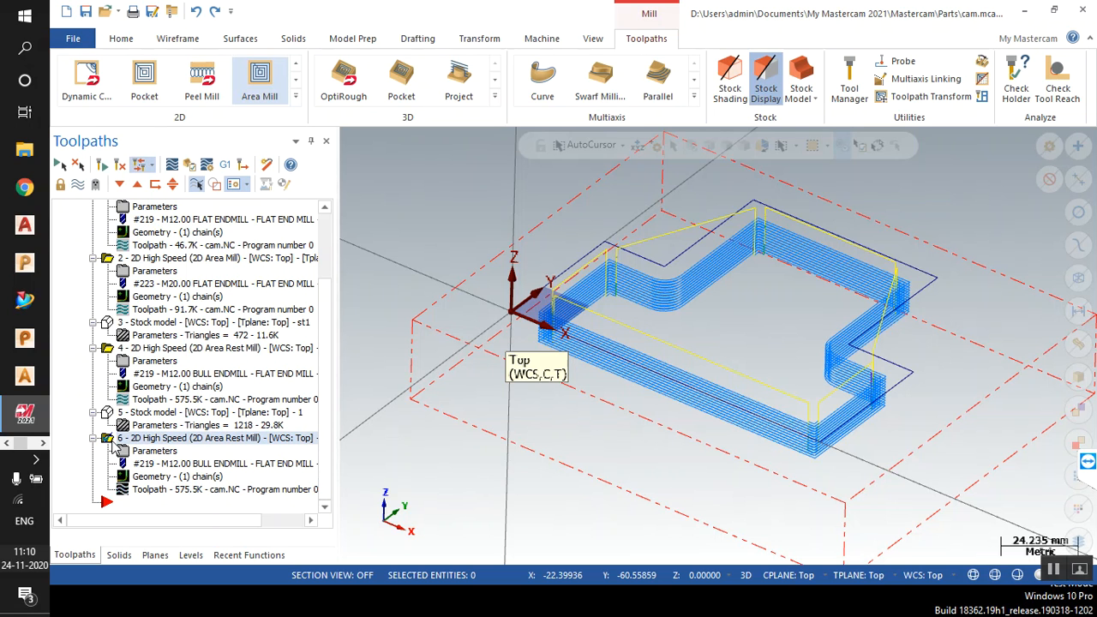
In the pasted rest mill's parameters, compute the remaining stock from operation 4 and set stock to leave on walls to 0.
left_click(171, 348)
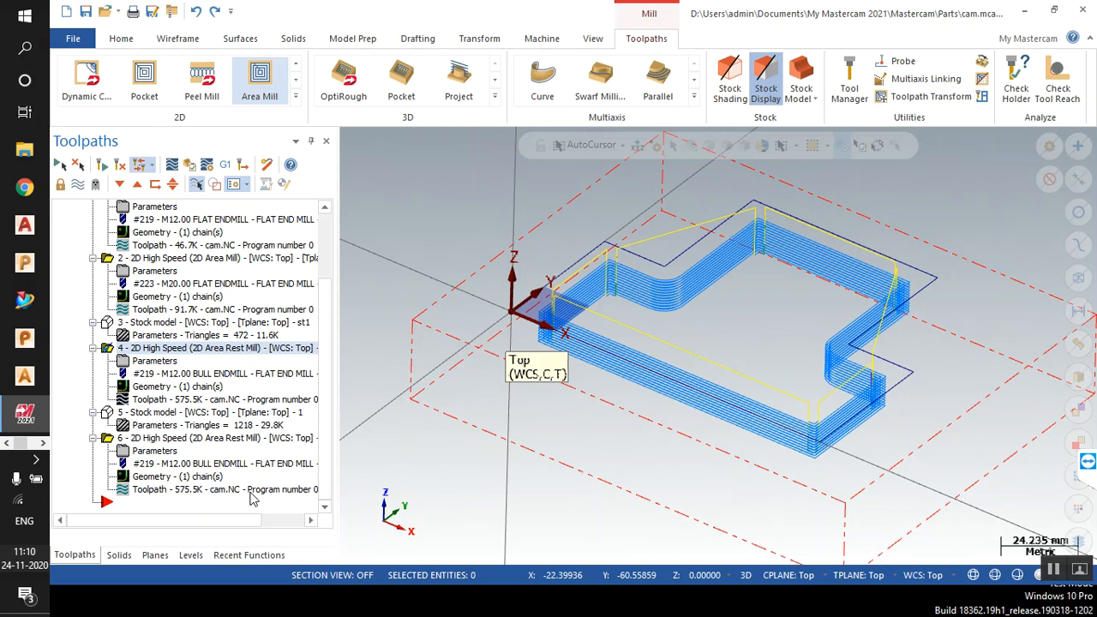
left_click(151, 451)
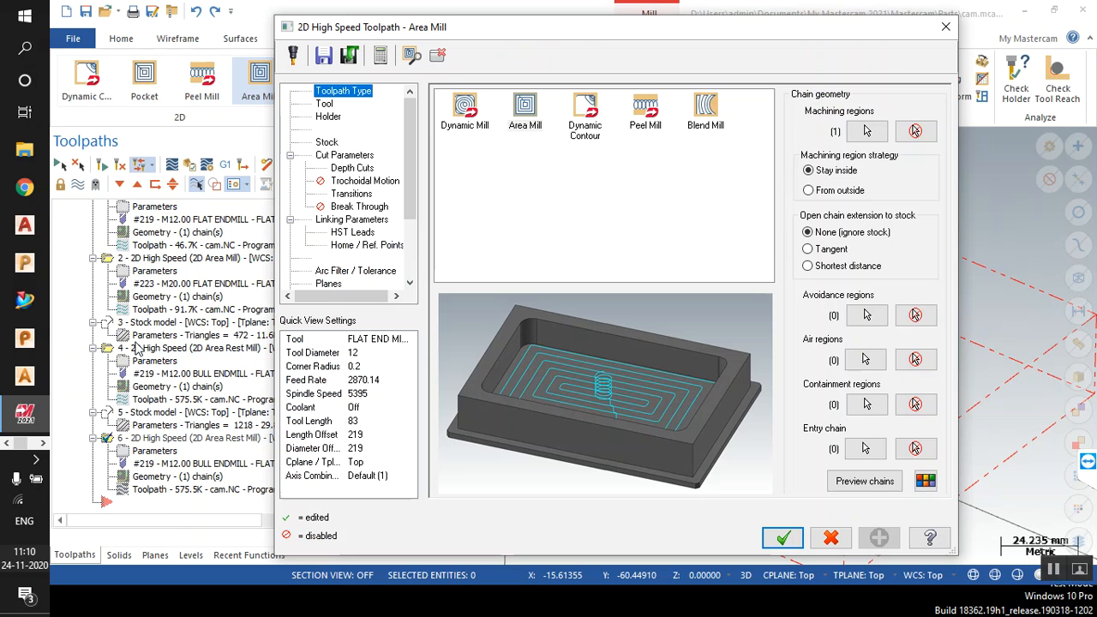
left_click(325, 107)
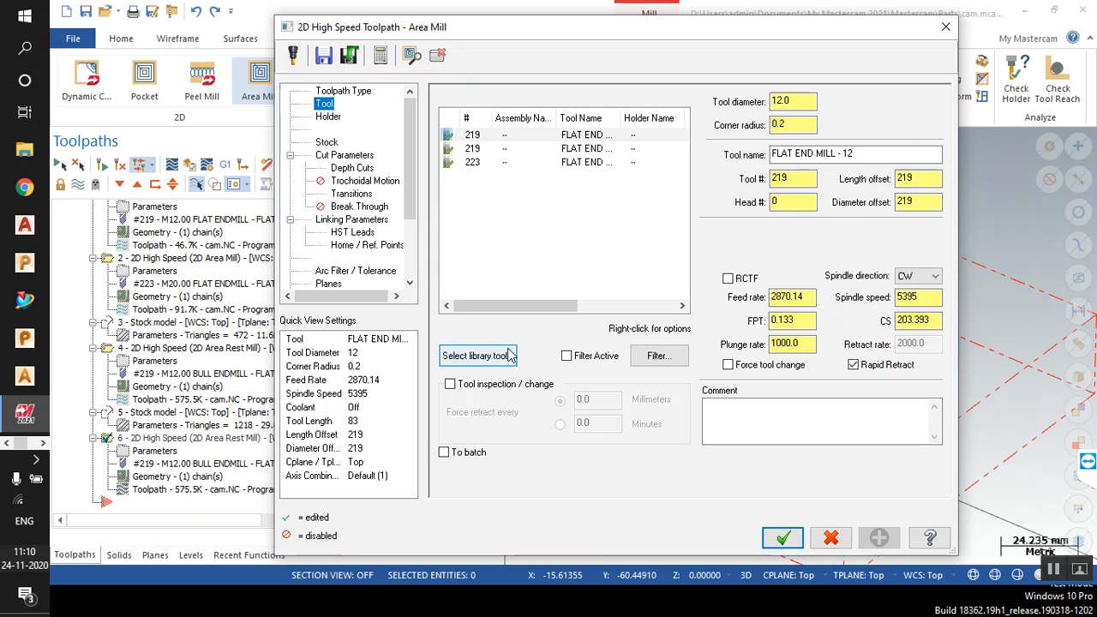
left_click(327, 143)
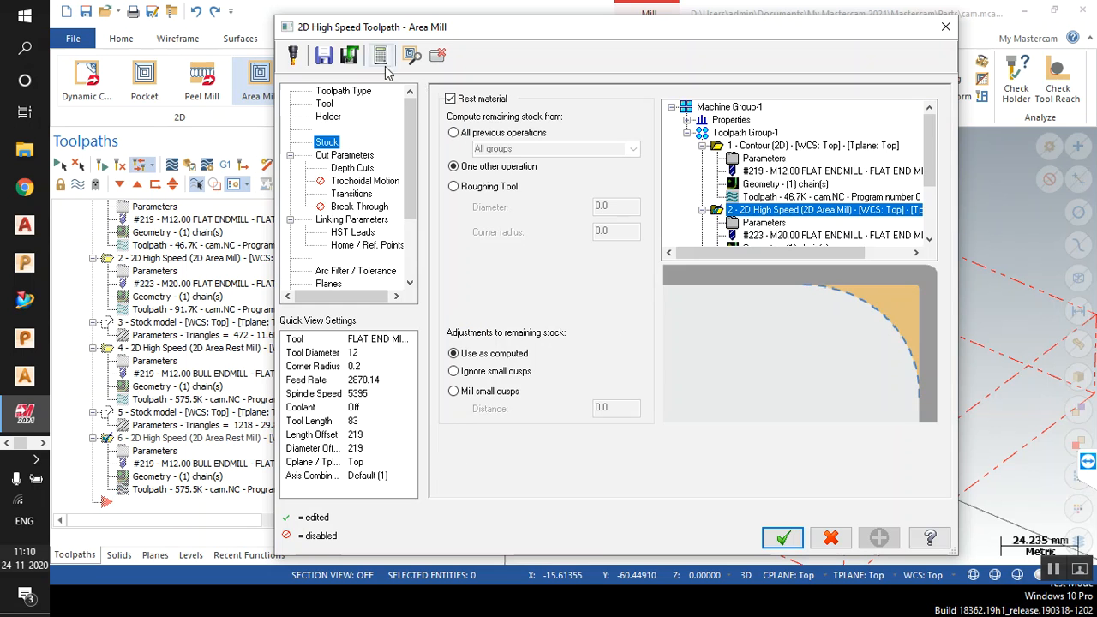
scroll(737, 206, "down", 2)
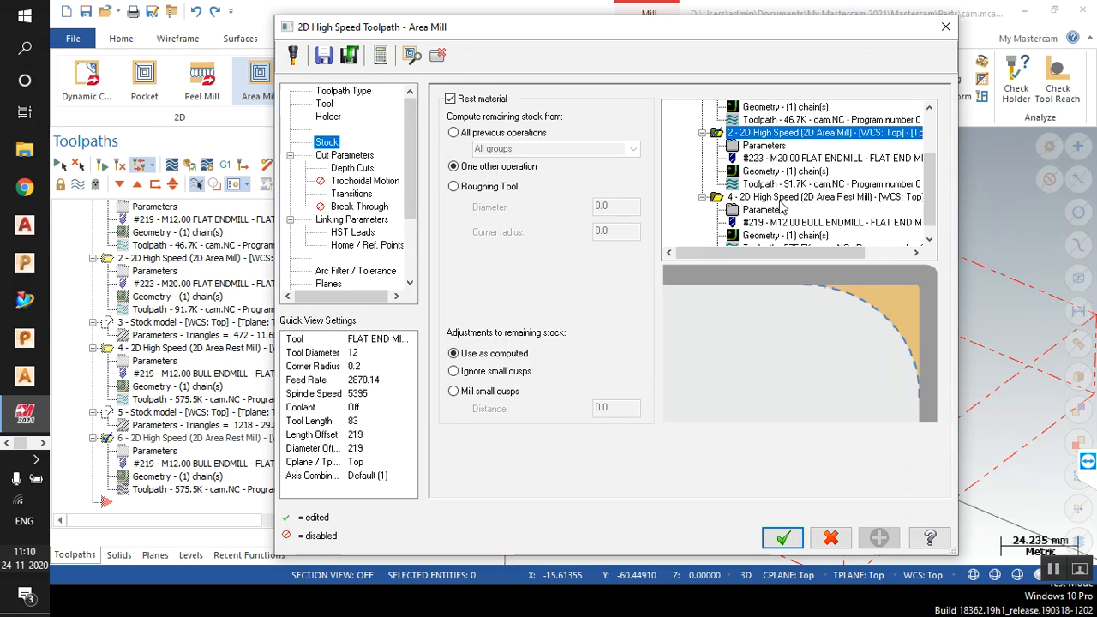
left_click(747, 199)
left_click(358, 156)
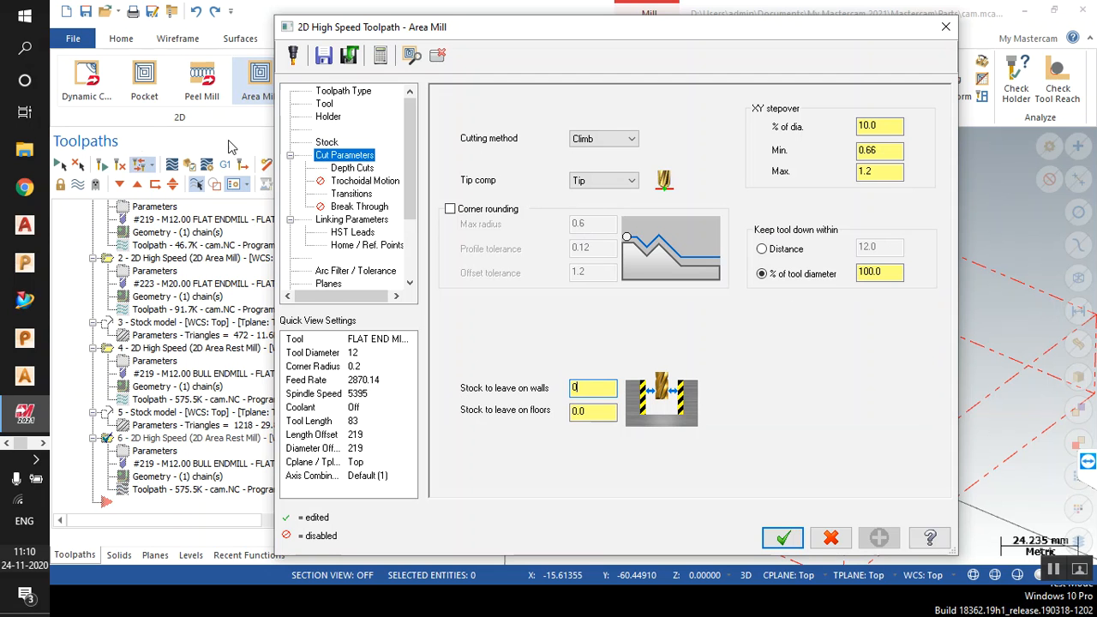
Filter the Mill_mm tool library to ball-nose end mills and assign the 3 mm ball-nose tool #233 to the rest mill.
left_click(325, 104)
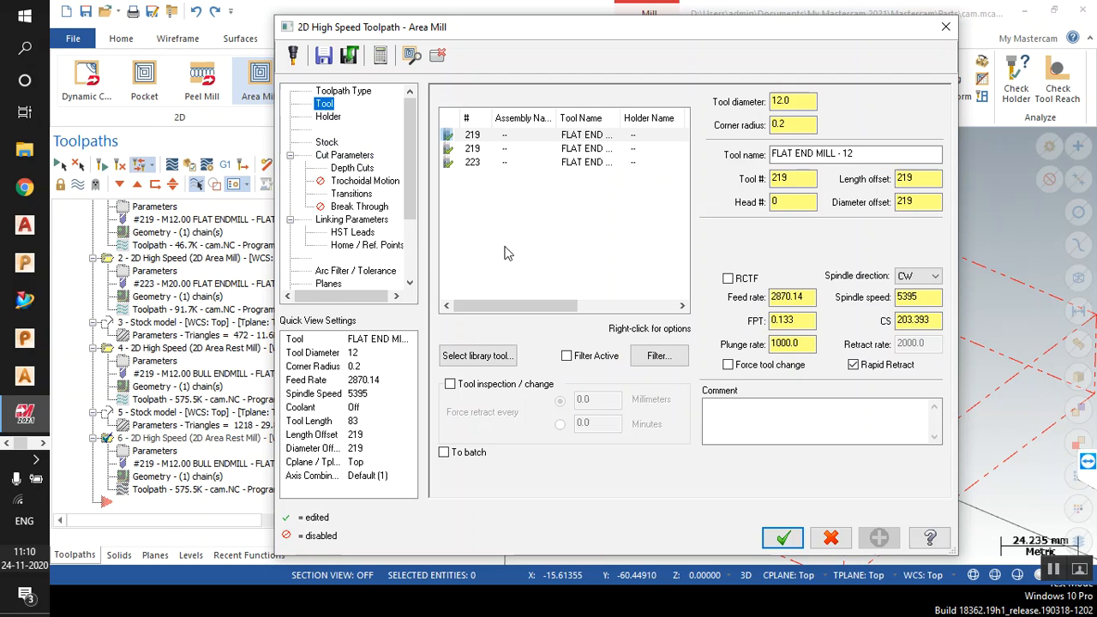
left_click(509, 355)
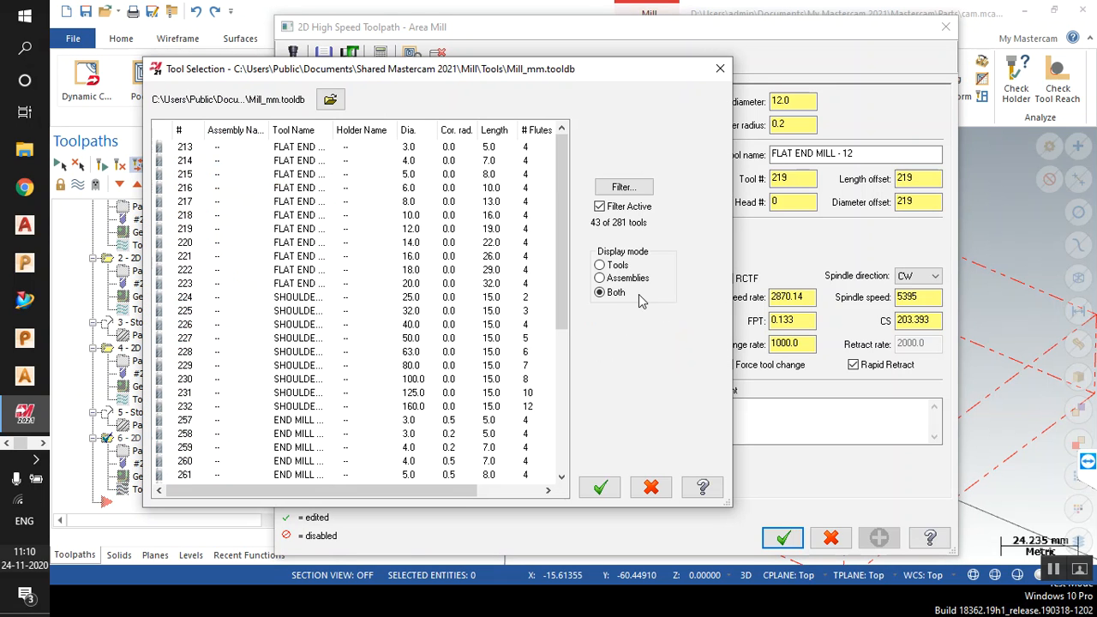
left_click(625, 186)
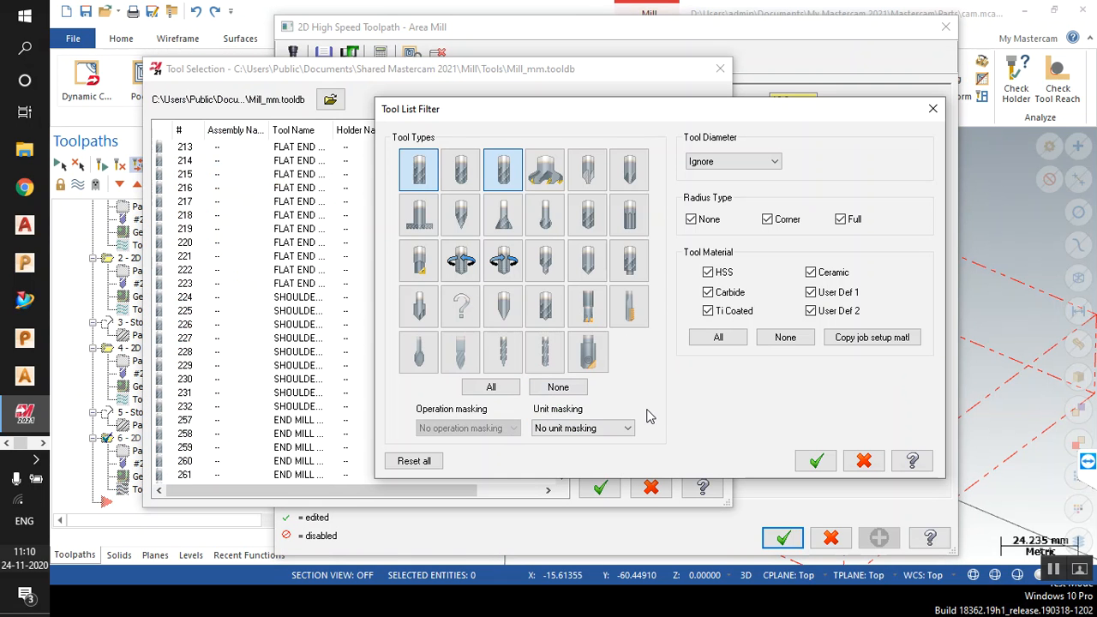
left_click(572, 393)
left_click(462, 169)
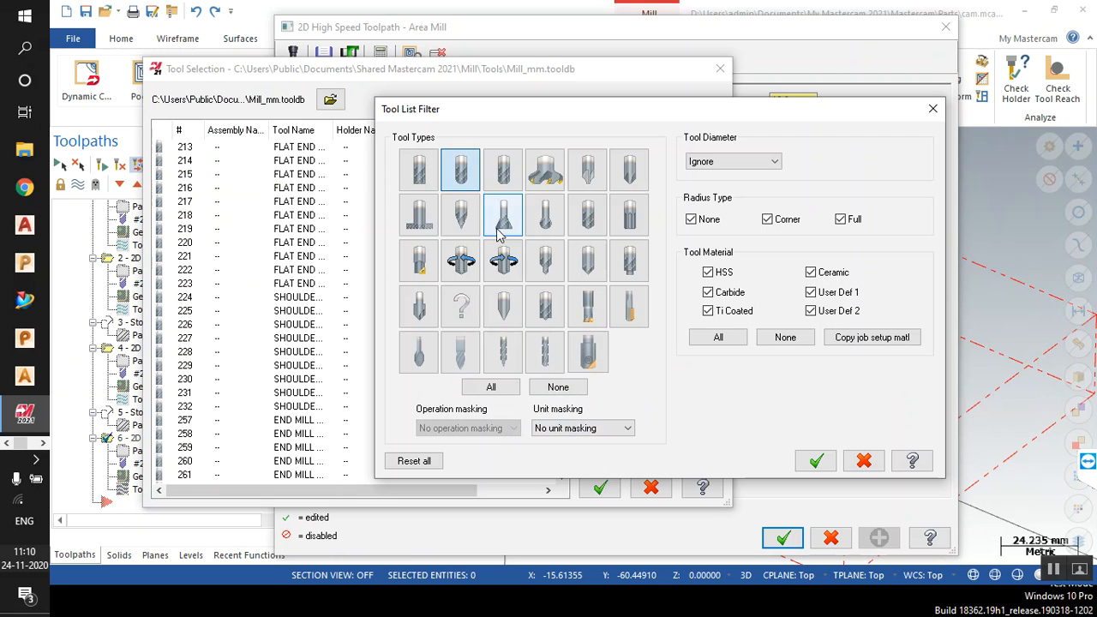
left_click(815, 461)
left_click(299, 196)
left_click(289, 163)
left_click(290, 146)
left_click(598, 487)
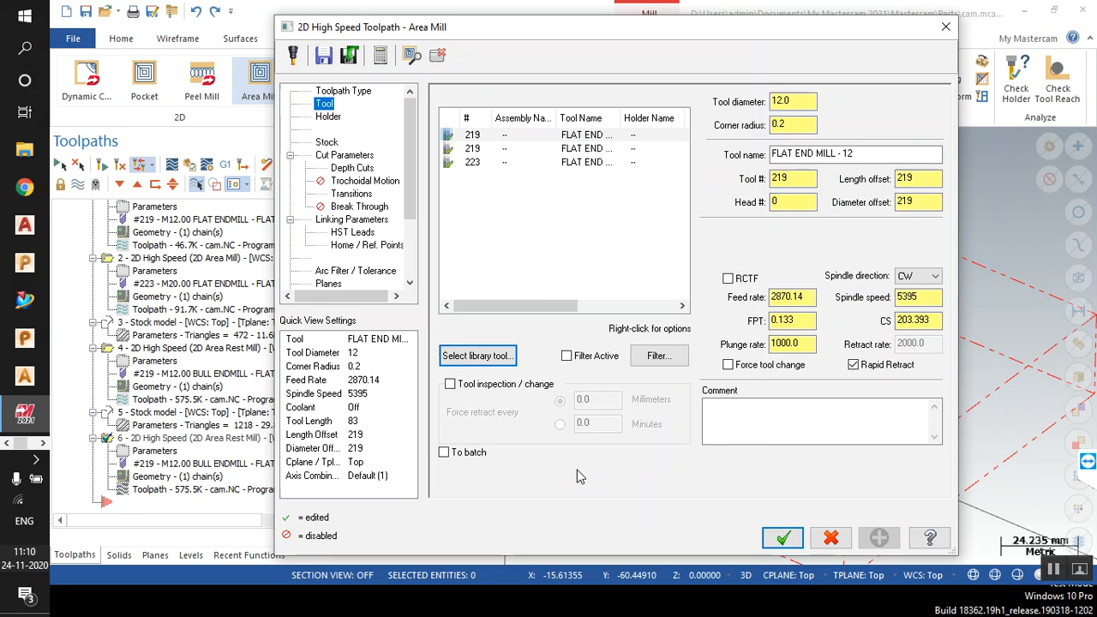
Go through the rest mill's cut, transition and linking parameters, accept them and regenerate its toolpath.
left_click(334, 156)
left_click(337, 181)
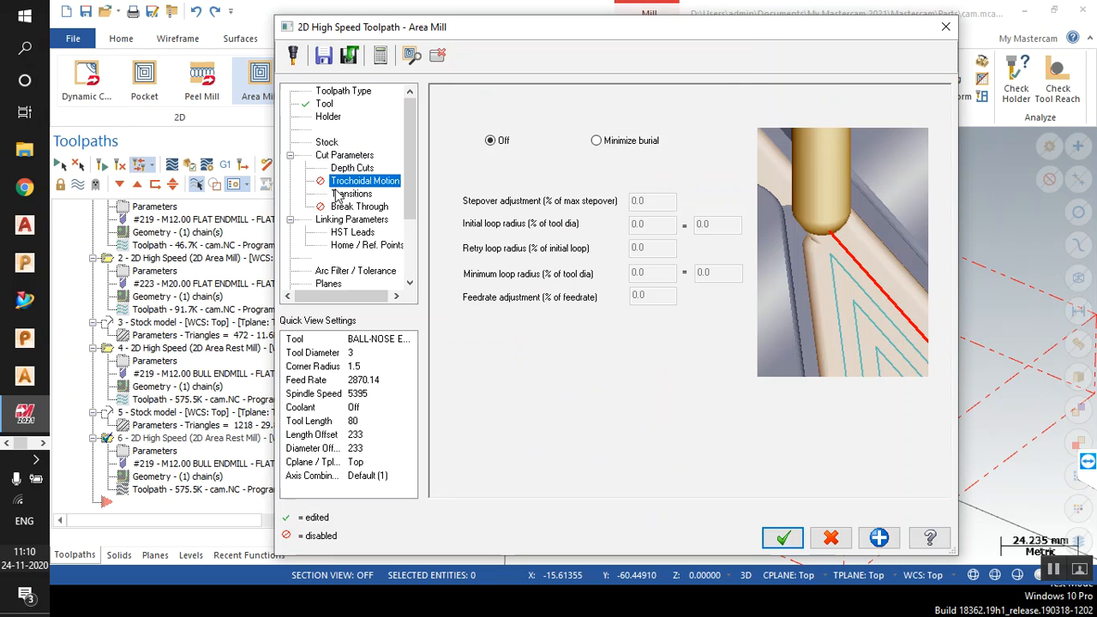
left_click(347, 196)
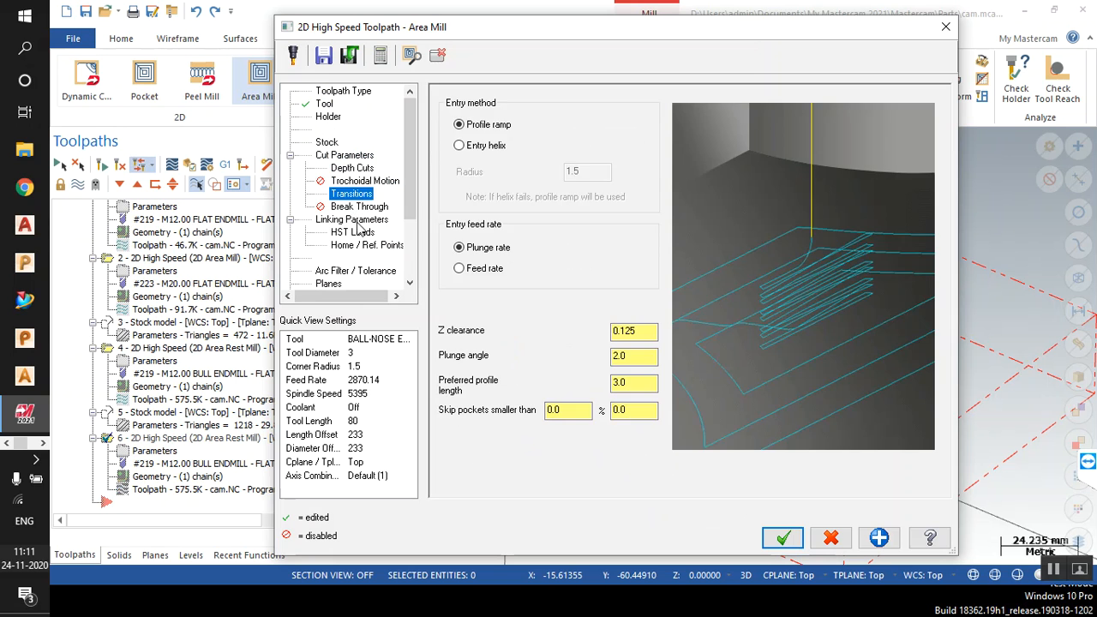
left_click(355, 221)
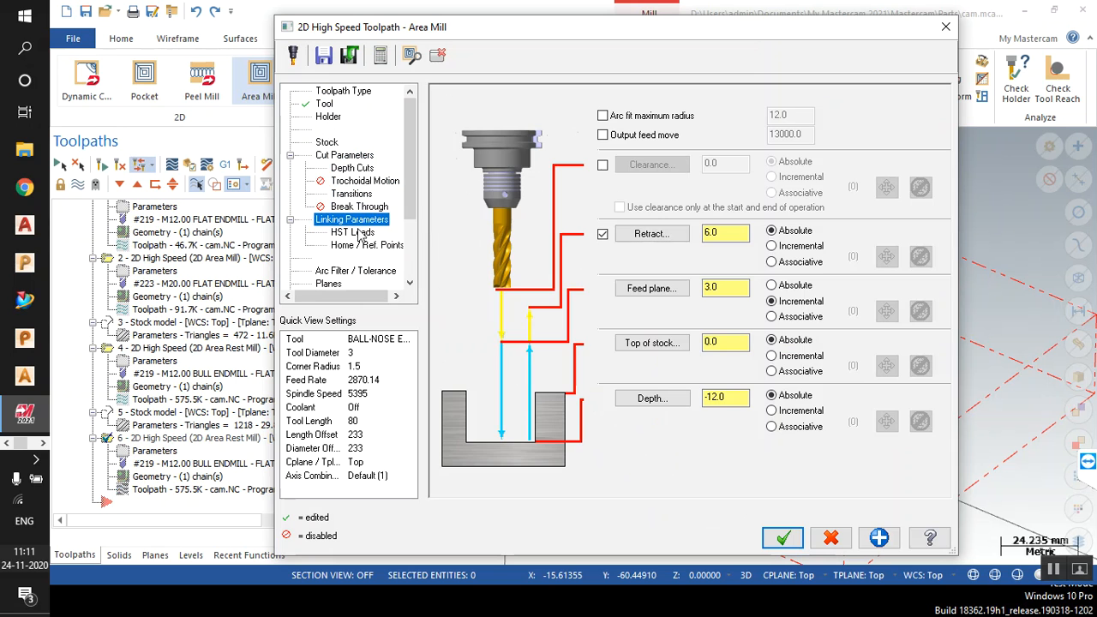
left_click(776, 536)
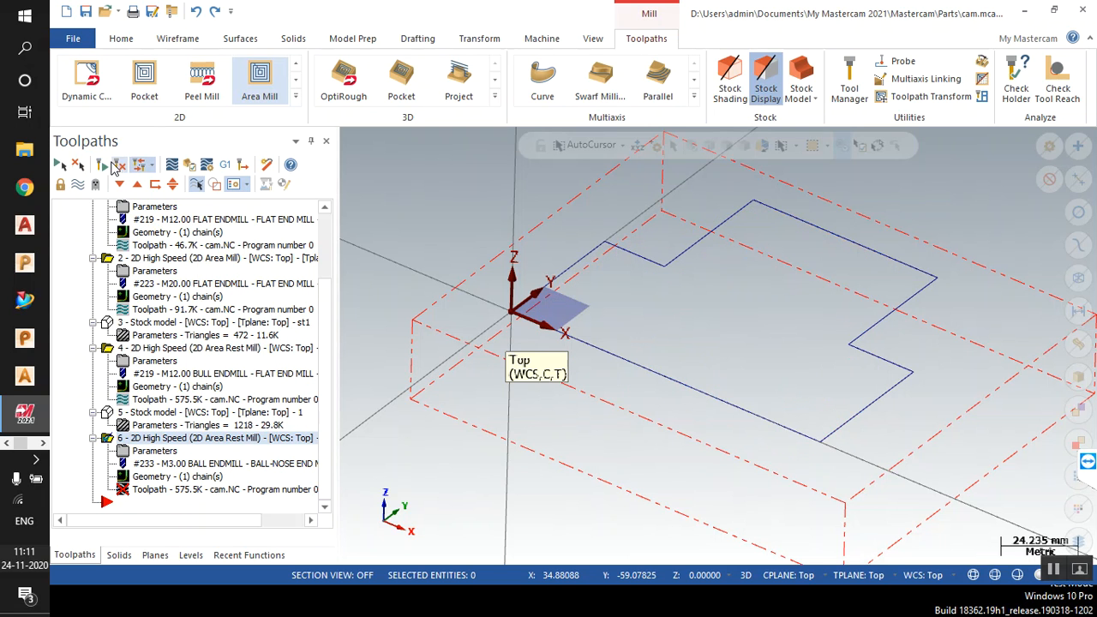
left_click(120, 167)
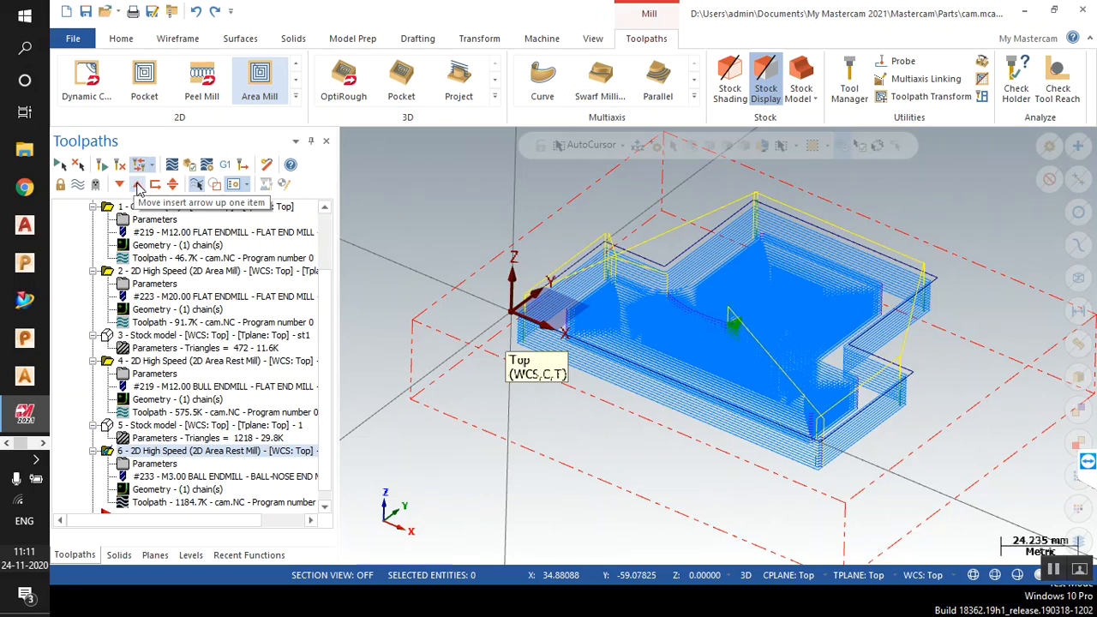
Compare the toolpaths of rest mill operations 4 and 6, opening operation 6's backplot and parameters and leaving both.
middle_click_drag(532, 326, 542, 411)
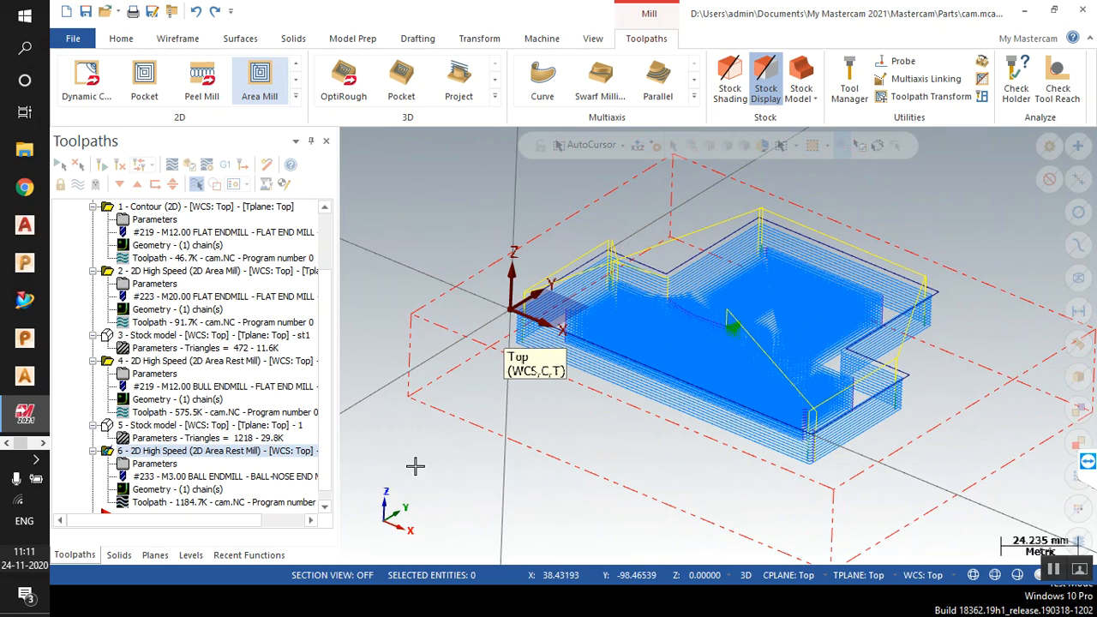
scroll(310, 399, "down", 1)
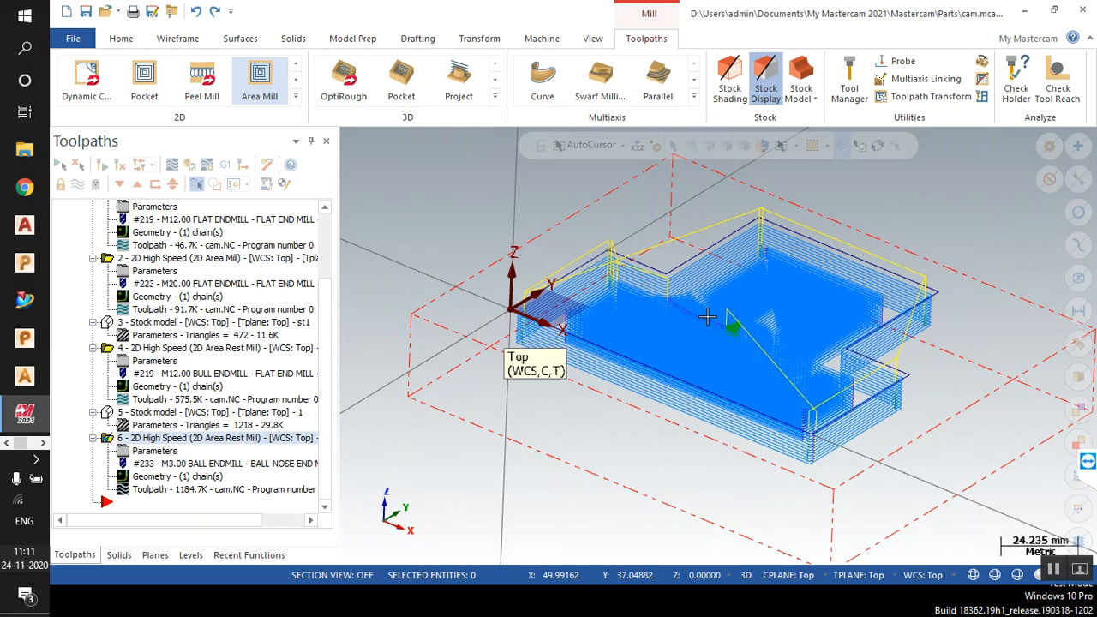
middle_click_drag(696, 315, 701, 318)
left_click(170, 349)
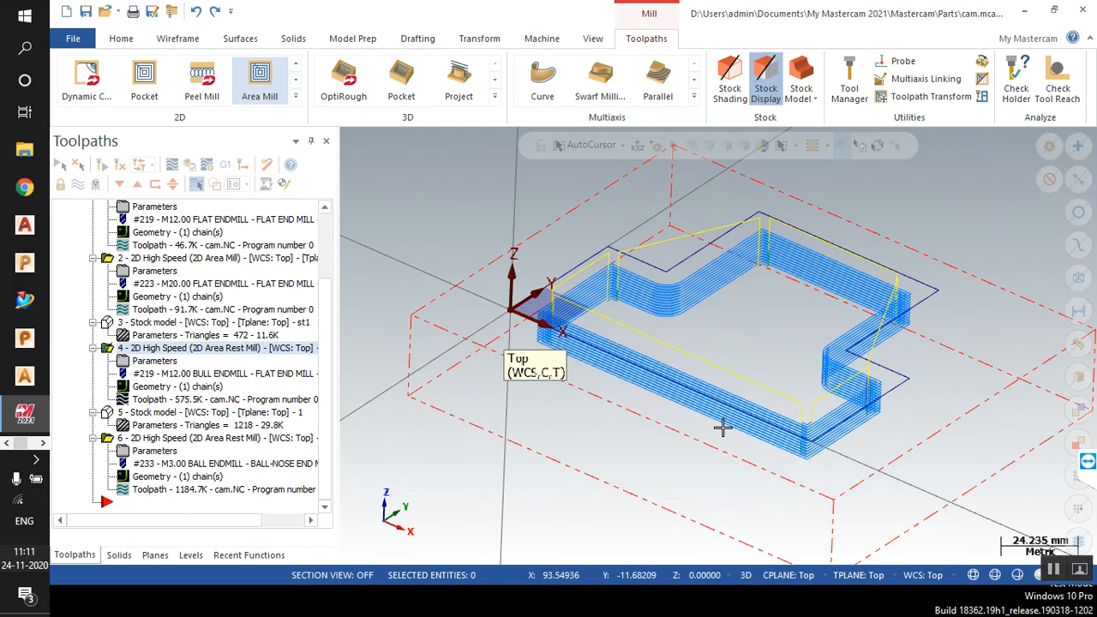
left_click(169, 491)
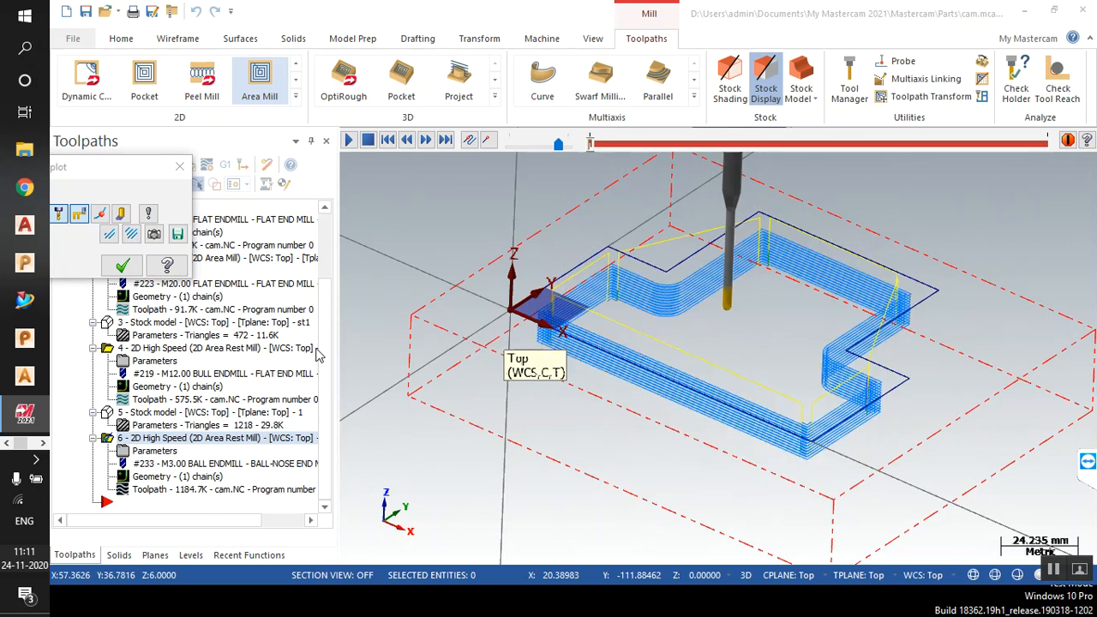
left_click(123, 266)
left_click(144, 451)
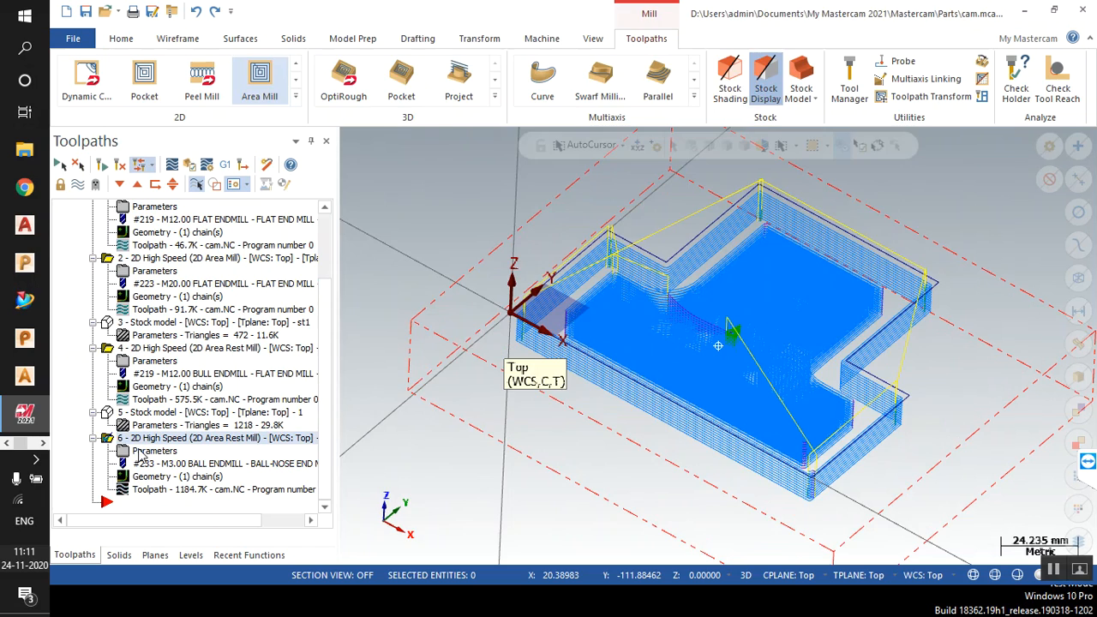
left_click(831, 538)
Paste another copy of the 12 mm area rest mill after operation 6.
right_click(204, 438)
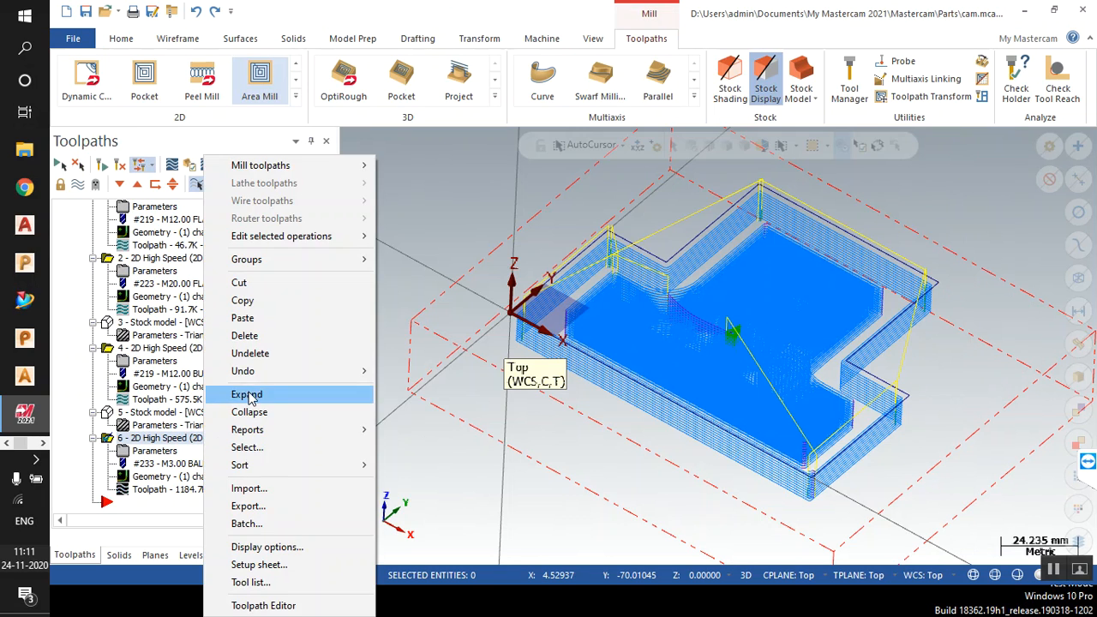
left_click(243, 318)
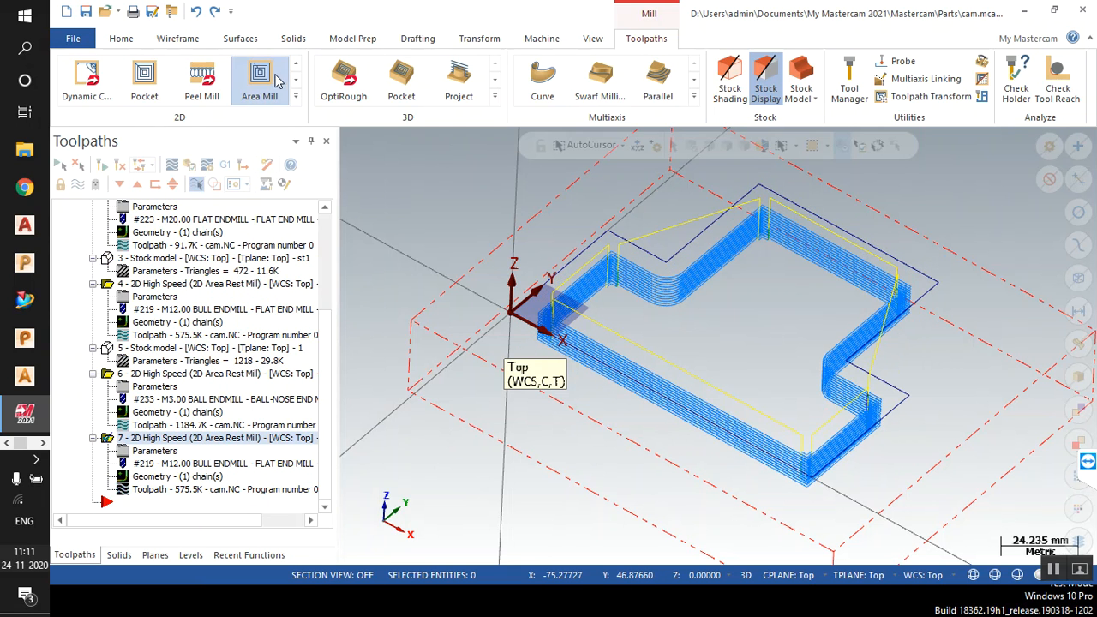
left_click(297, 100)
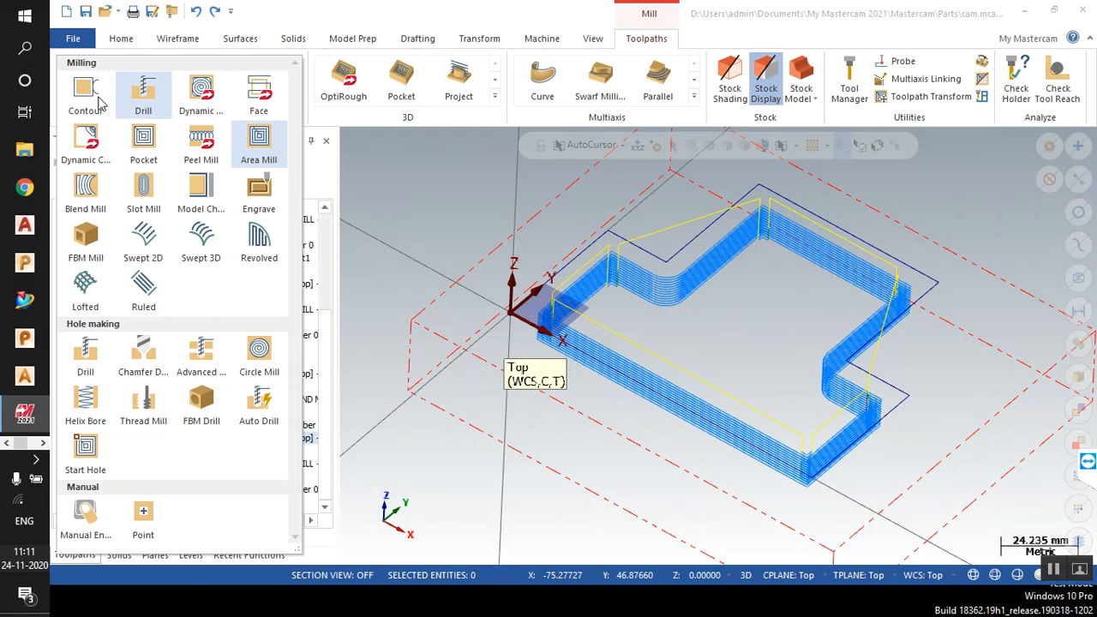
left_click(496, 97)
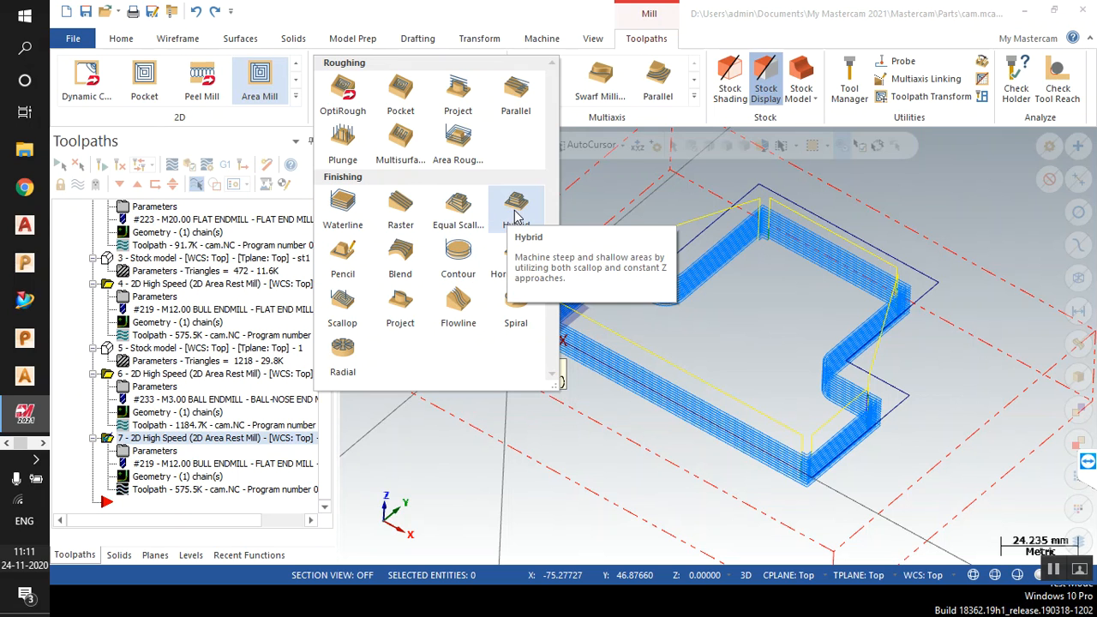
left_click(305, 100)
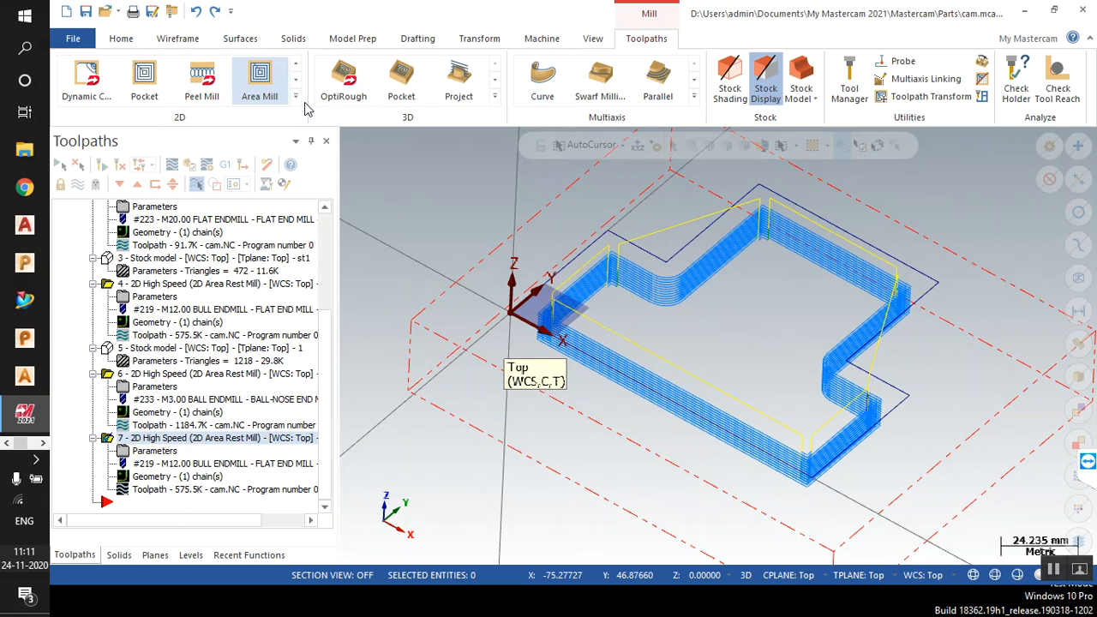
left_click(296, 98)
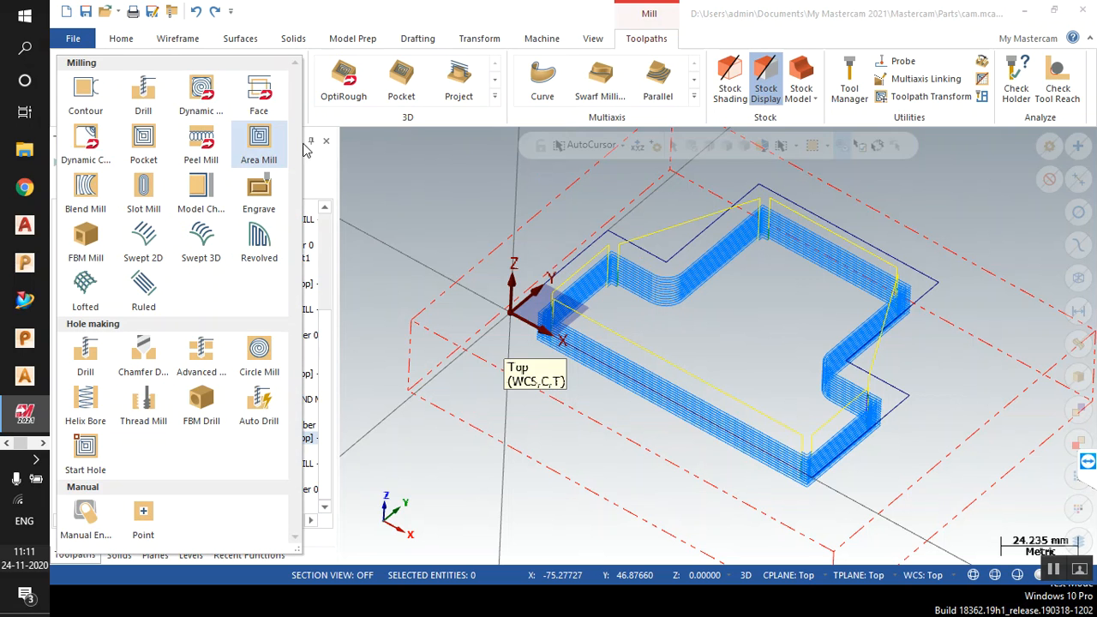
left_click(569, 374)
middle_click_drag(532, 400, 515, 389)
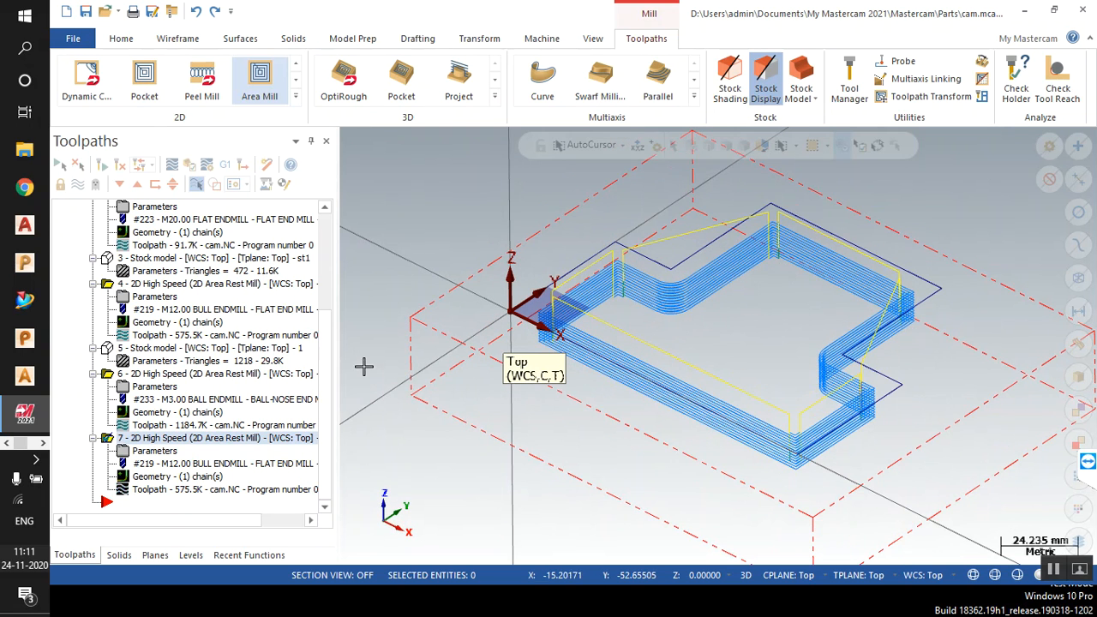
Collapse all seven operations under Toolpath Group-1 in the toolpath tree.
scroll(318, 360, "up", 4)
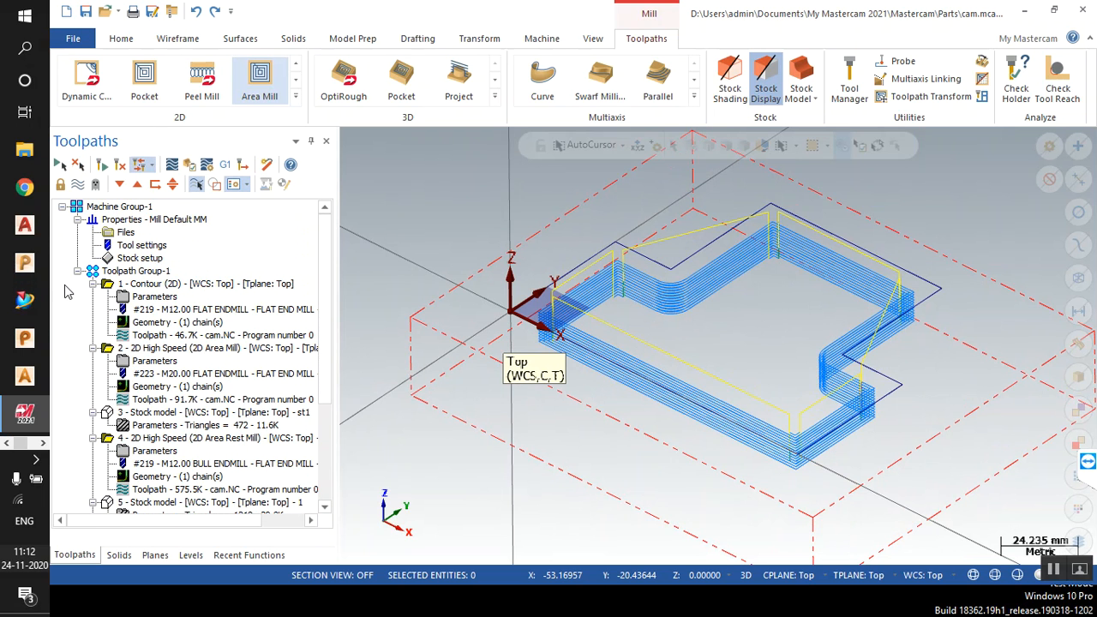
left_click(93, 285)
left_click(93, 296)
left_click(92, 309)
left_click(93, 322)
left_click(92, 335)
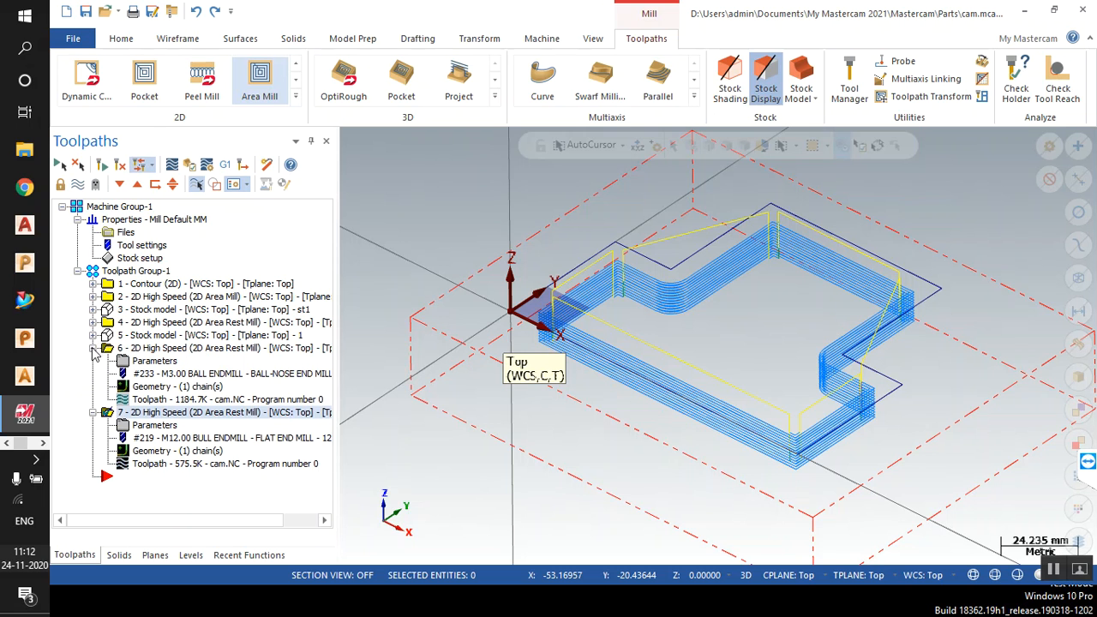
left_click(93, 348)
left_click(93, 361)
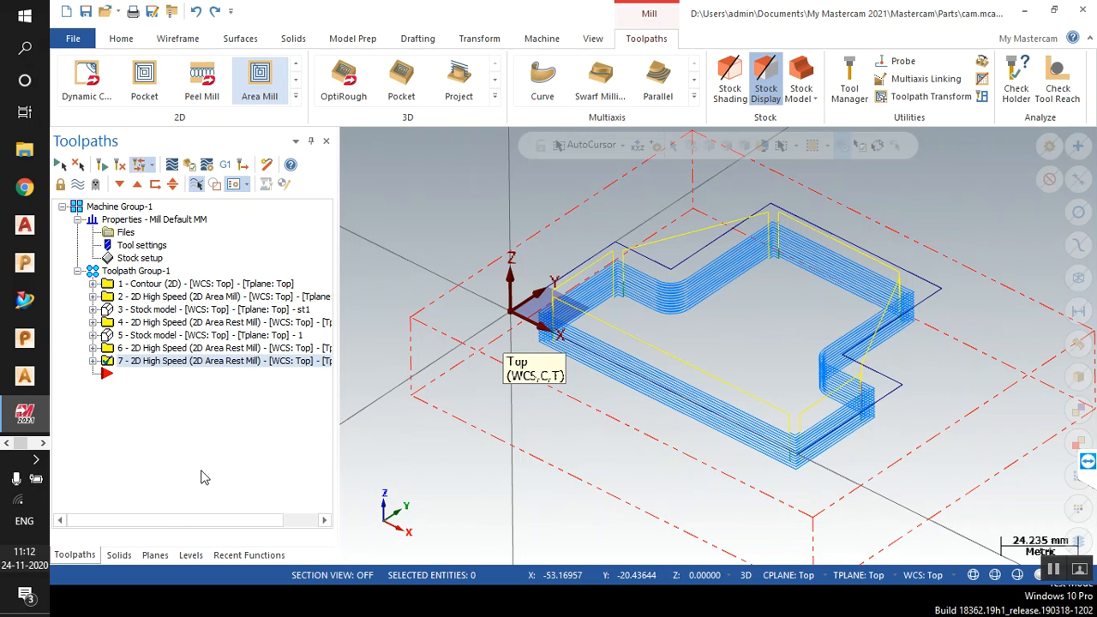
scroll(392, 296, "down", 3)
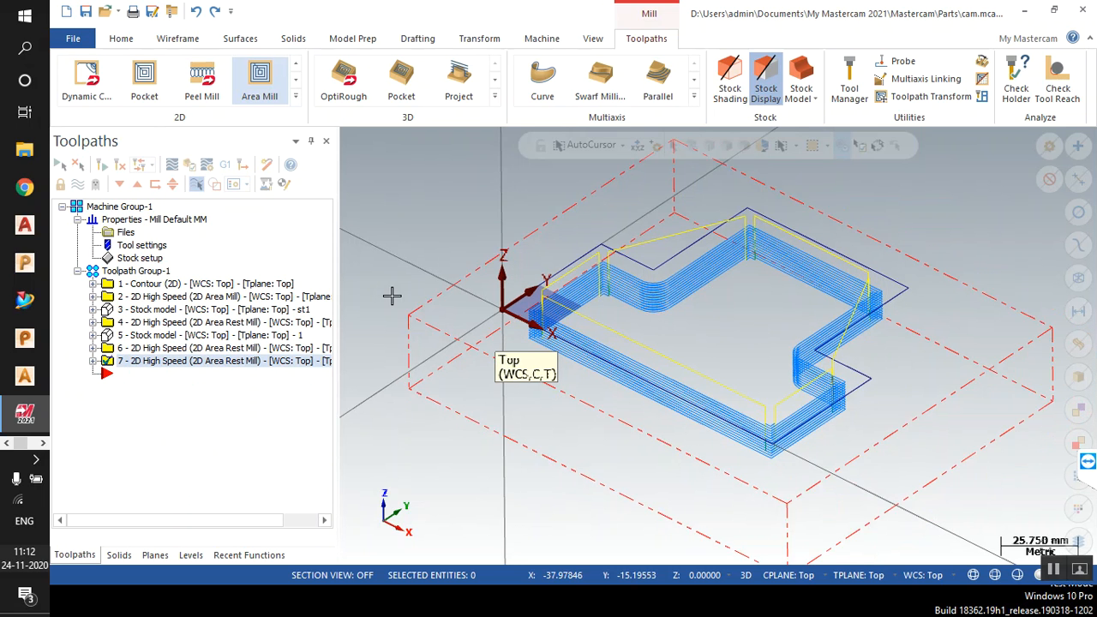